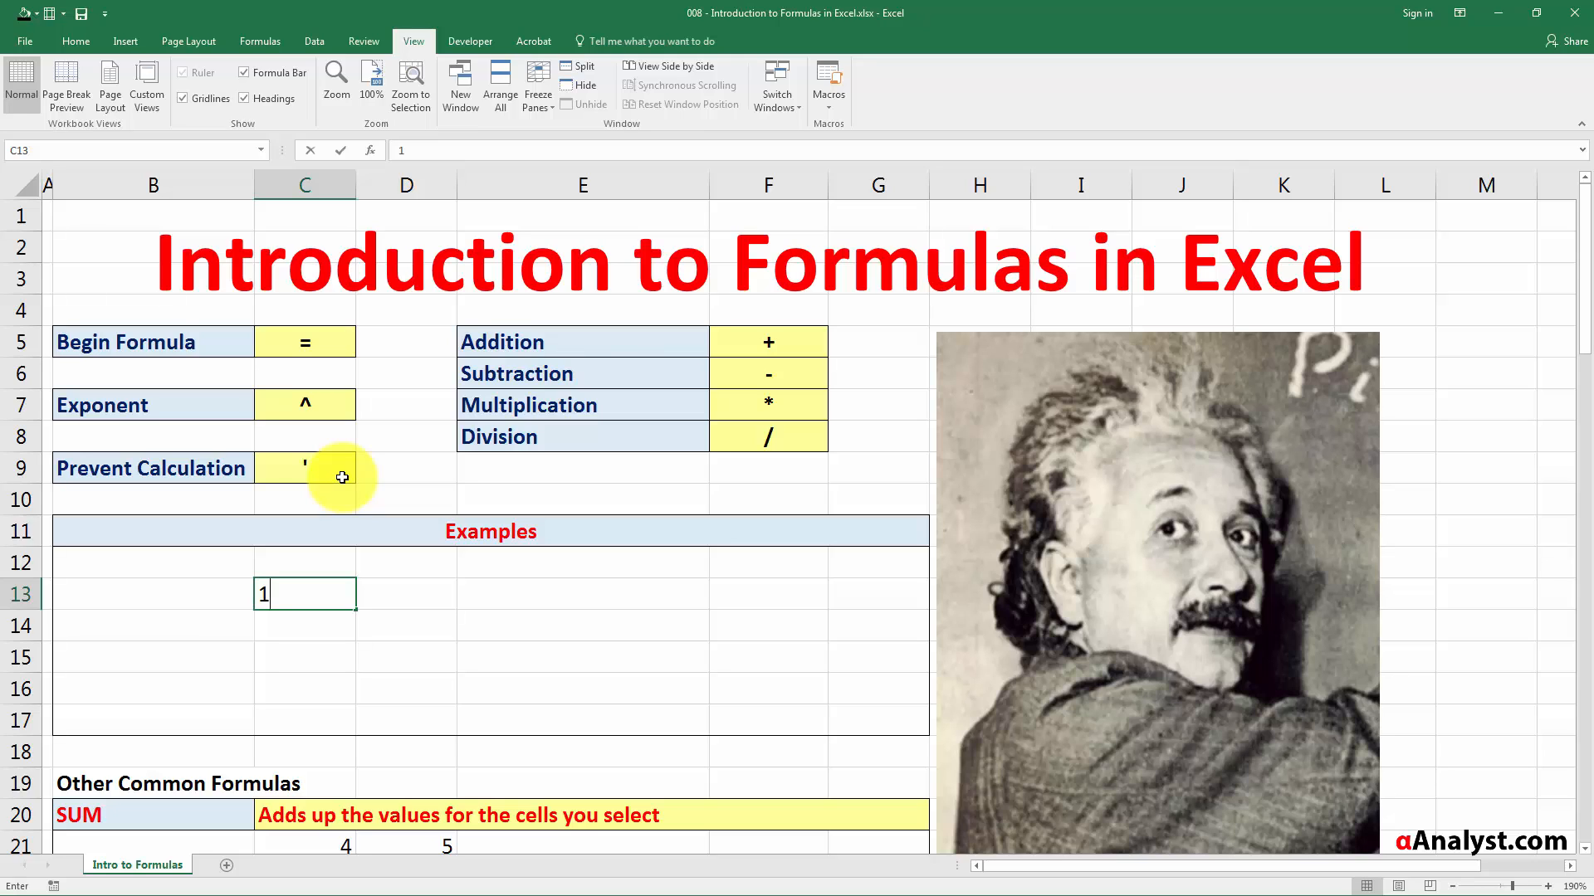
# - Enter 1+1 in cell C13 of the Examples area without a leading equals sign
pyautogui.write('+1')
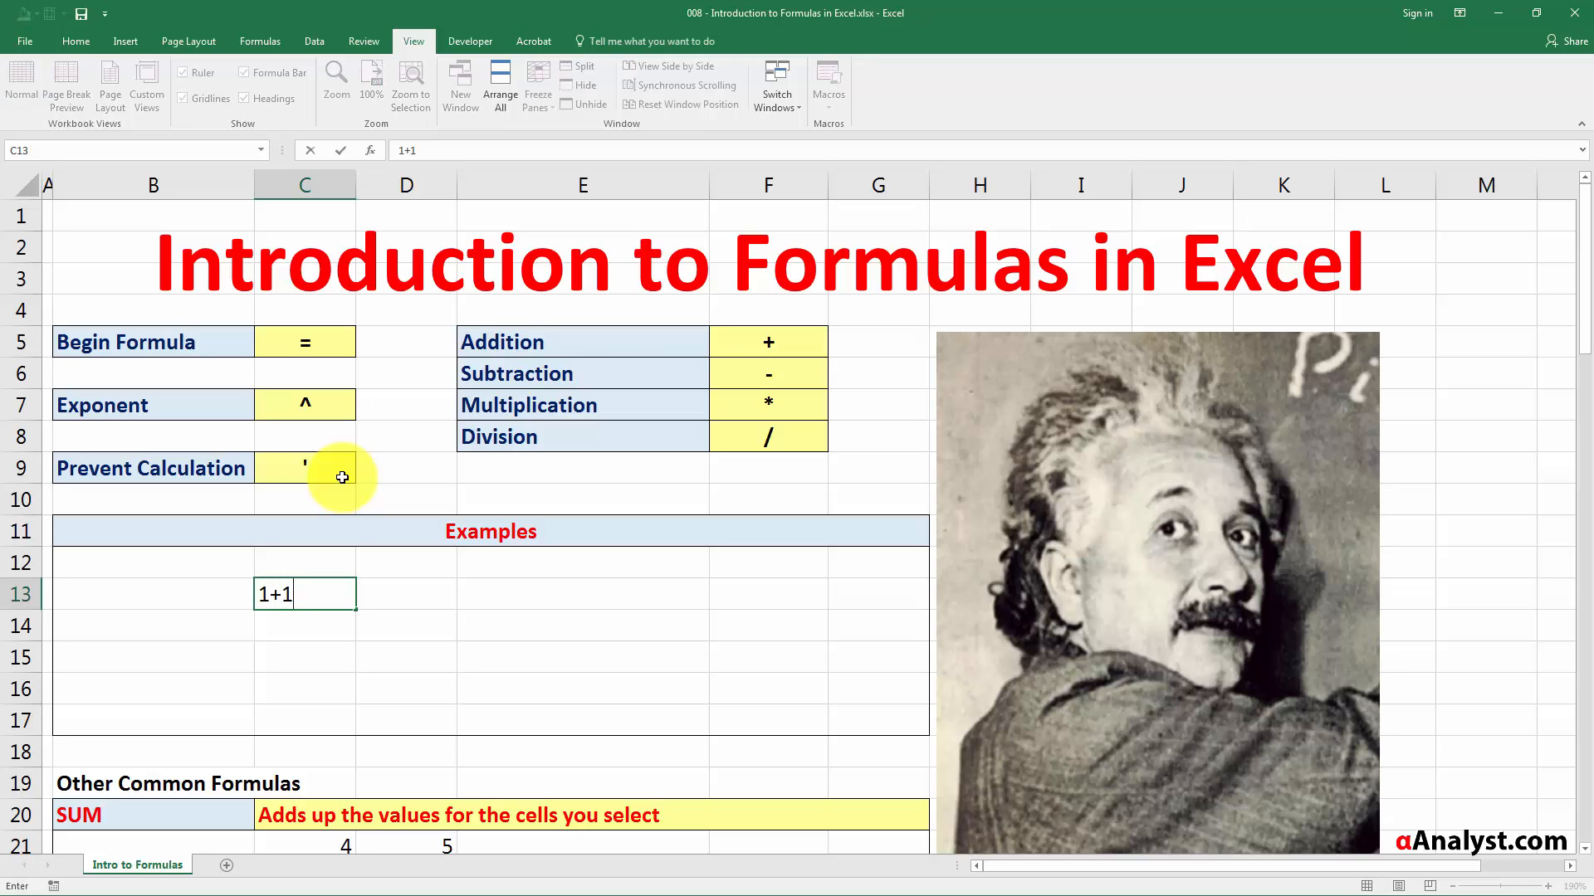
pyautogui.press('Return')
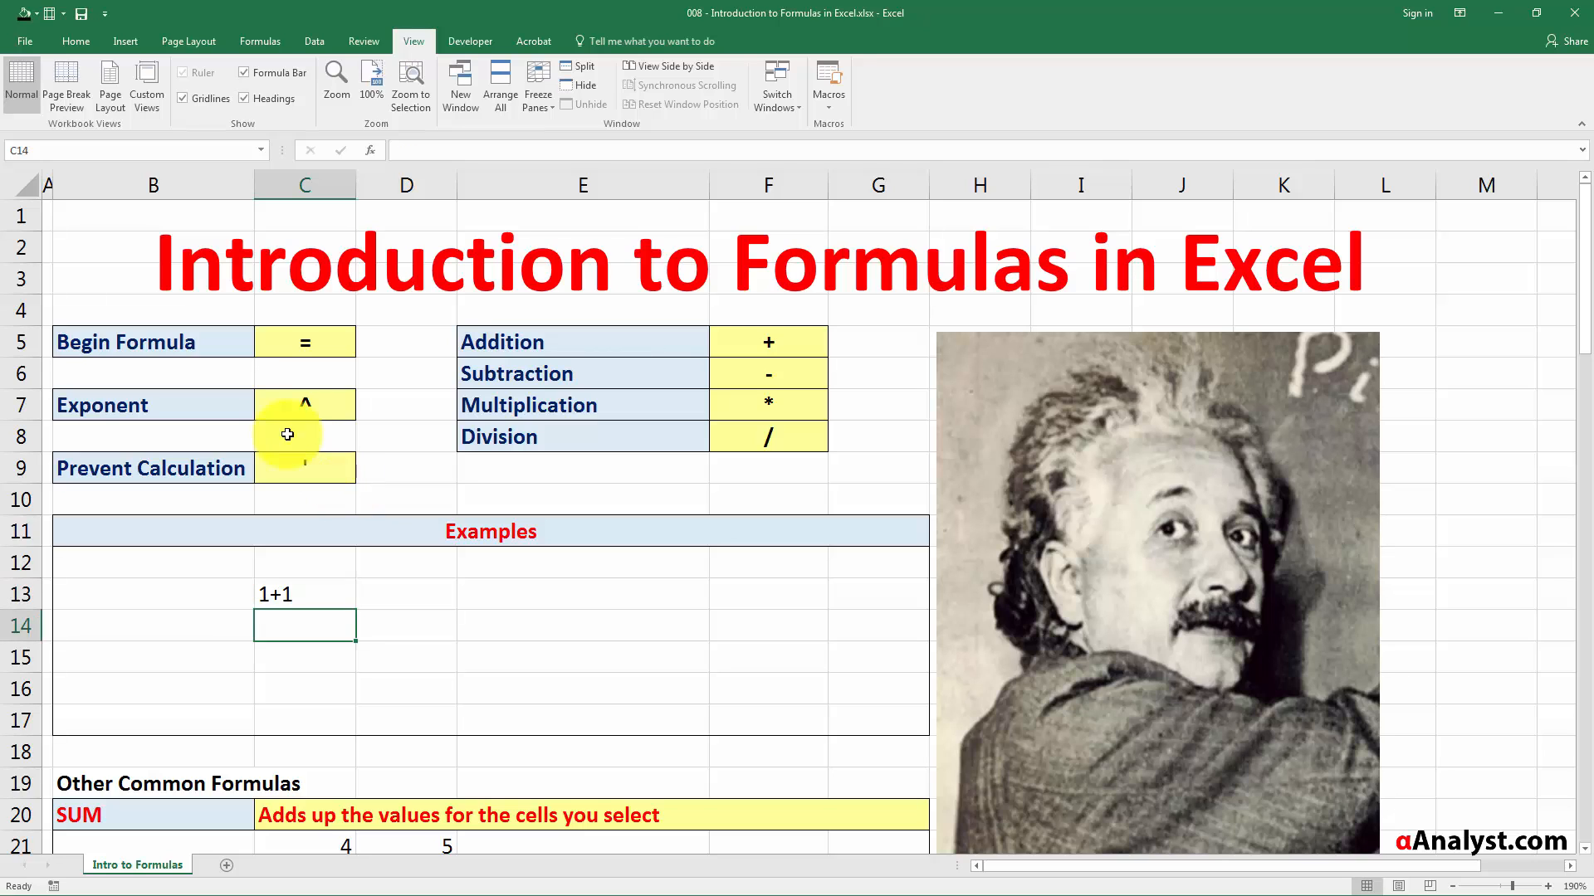
pyautogui.click(310, 339)
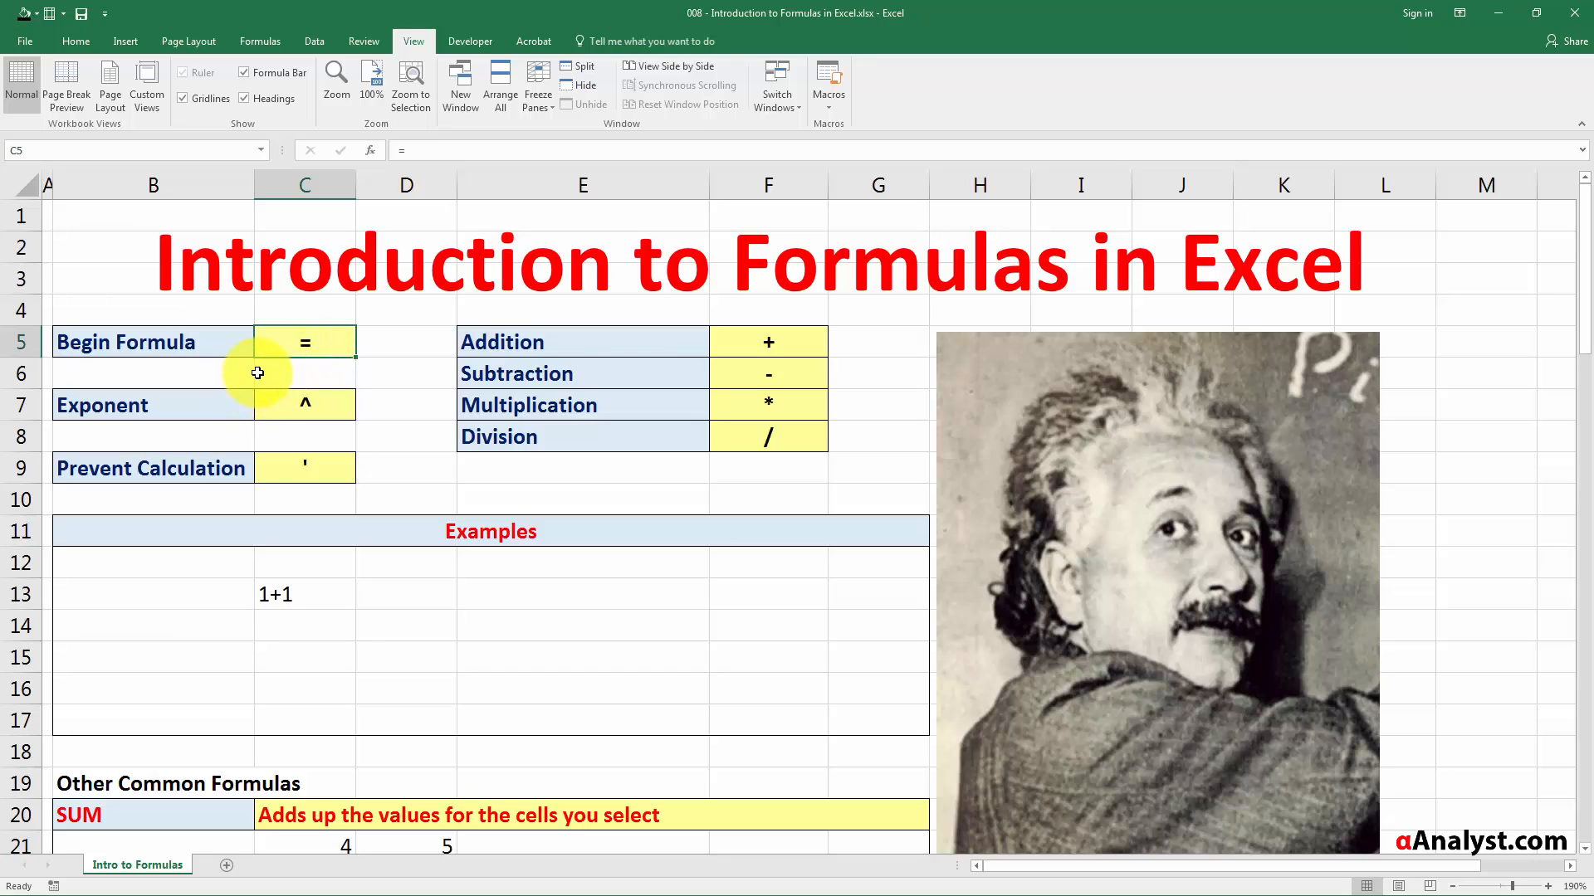
# - Add an equals sign before the entry in cell C13 to make the formula =1+1, and inspect it
pyautogui.doubleClick(274, 595)
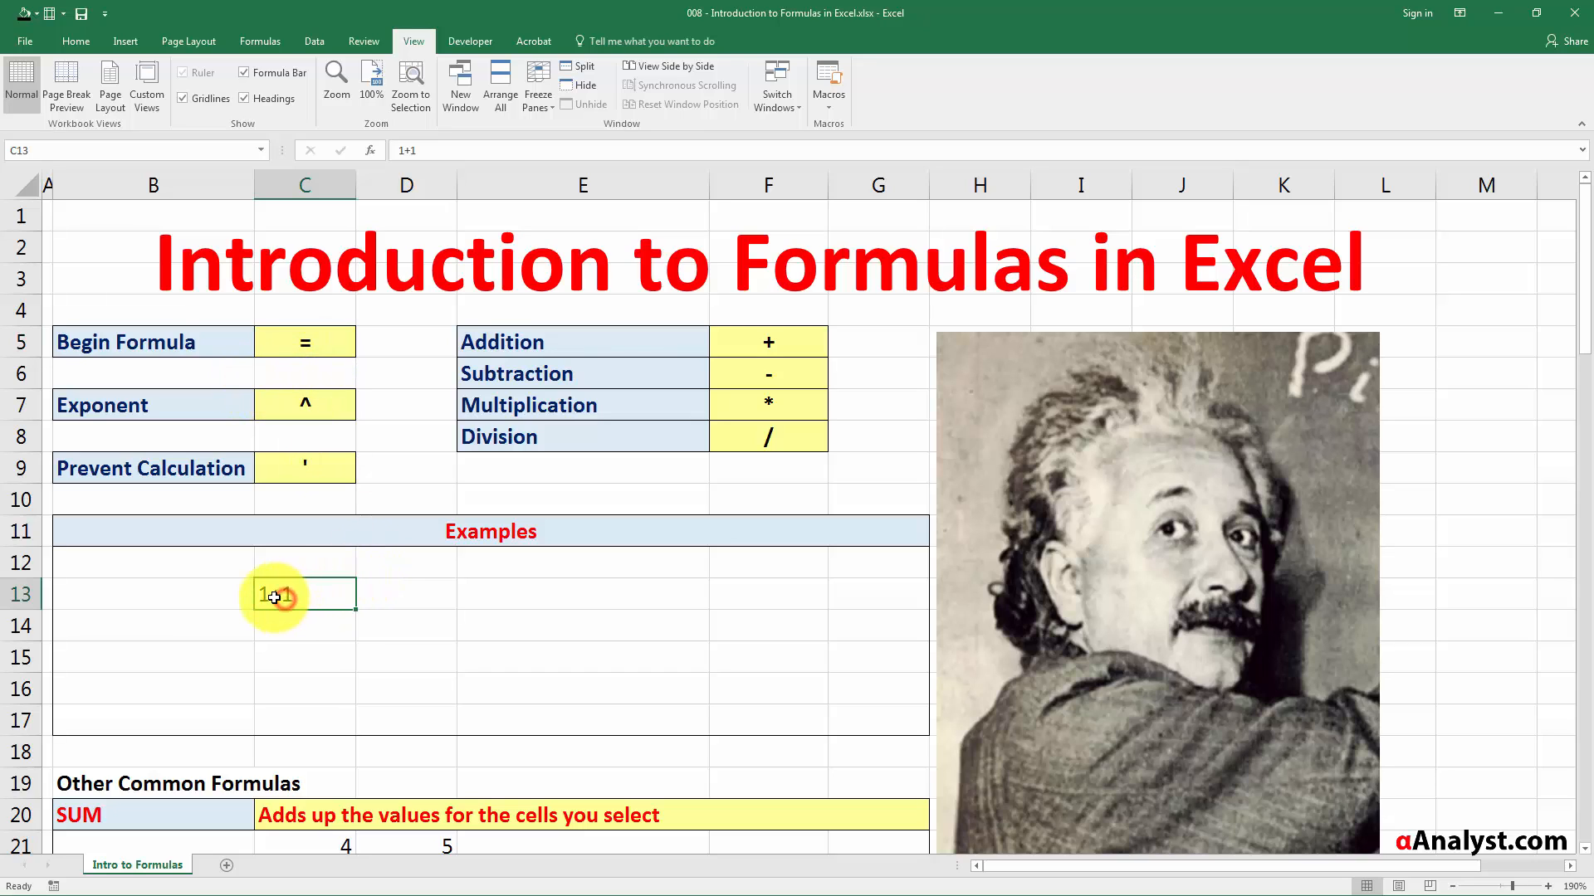
pyautogui.moveTo(327, 587); pyautogui.dragTo(257, 591)
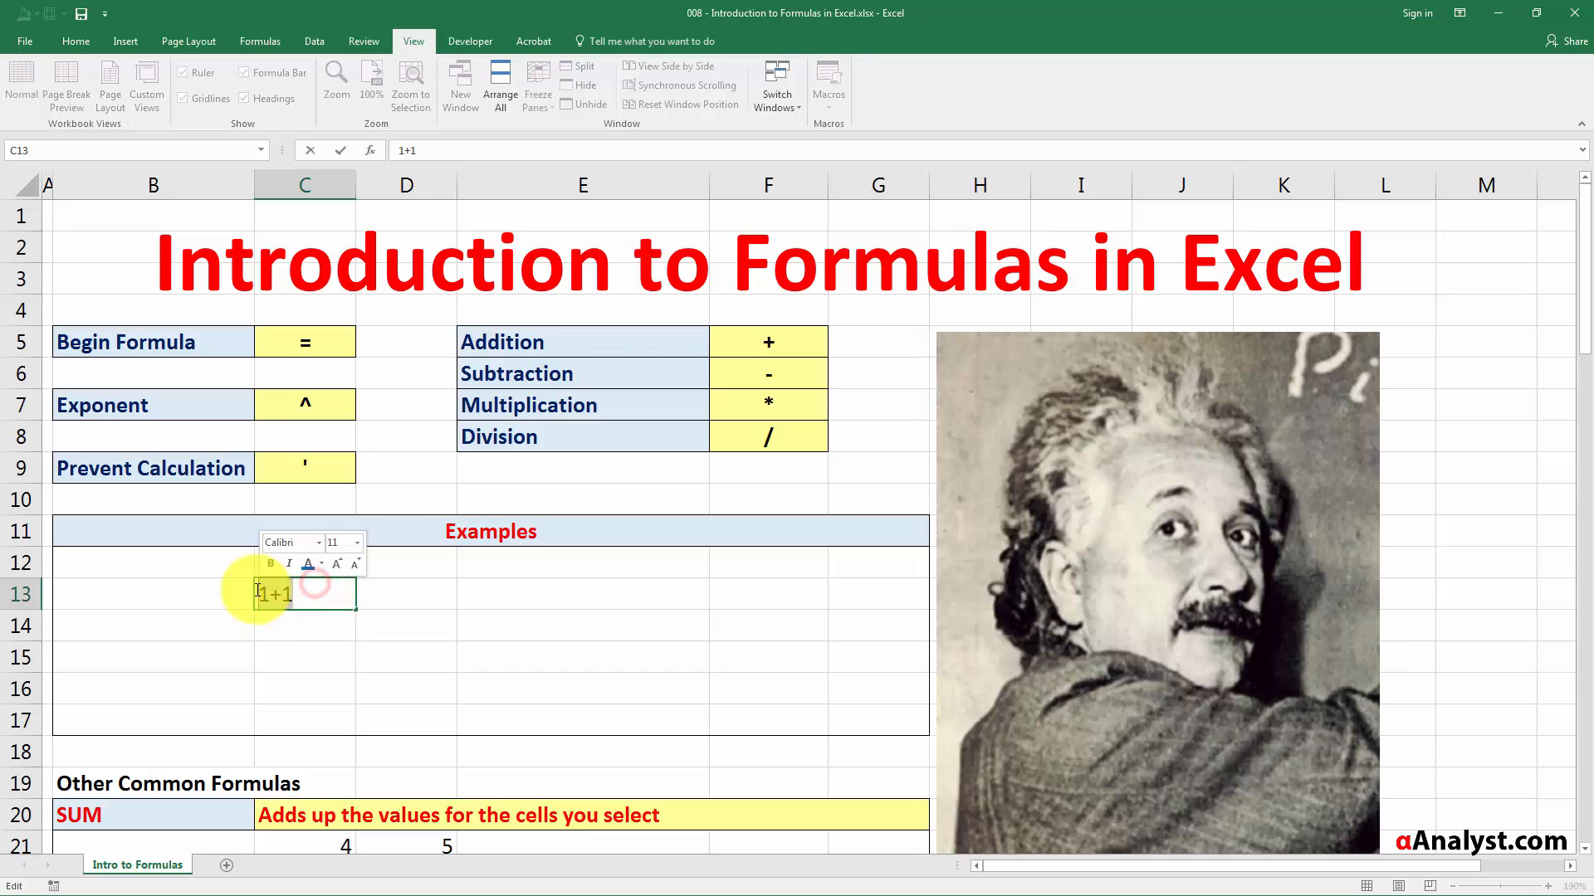
pyautogui.click(254, 590)
pyautogui.doubleClick(257, 590)
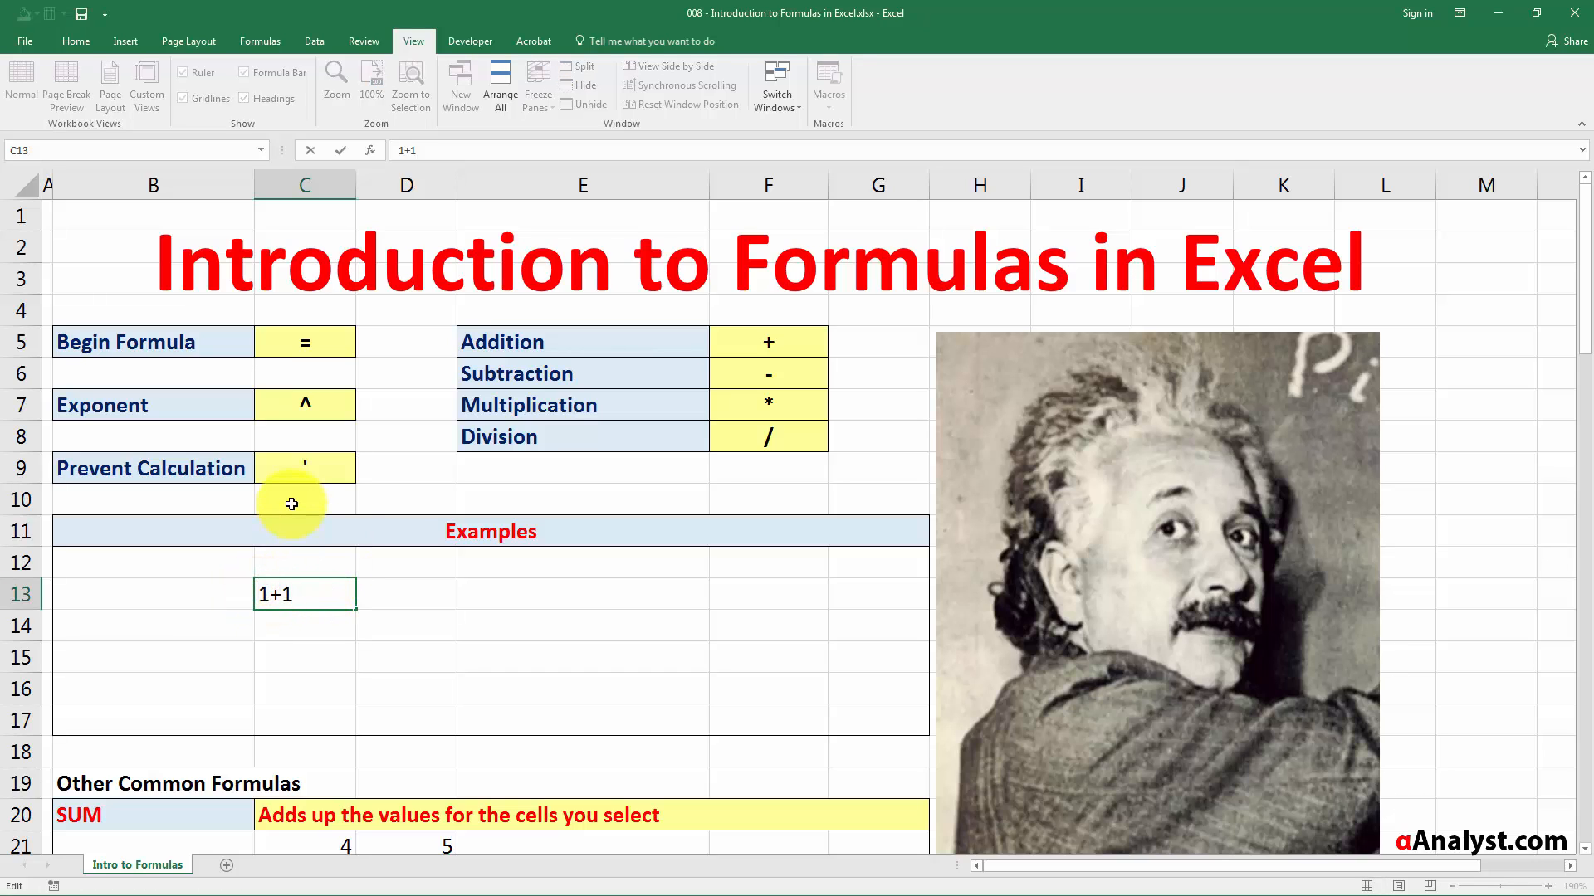
pyautogui.write('=')
pyautogui.press('Return')
pyautogui.click(319, 581)
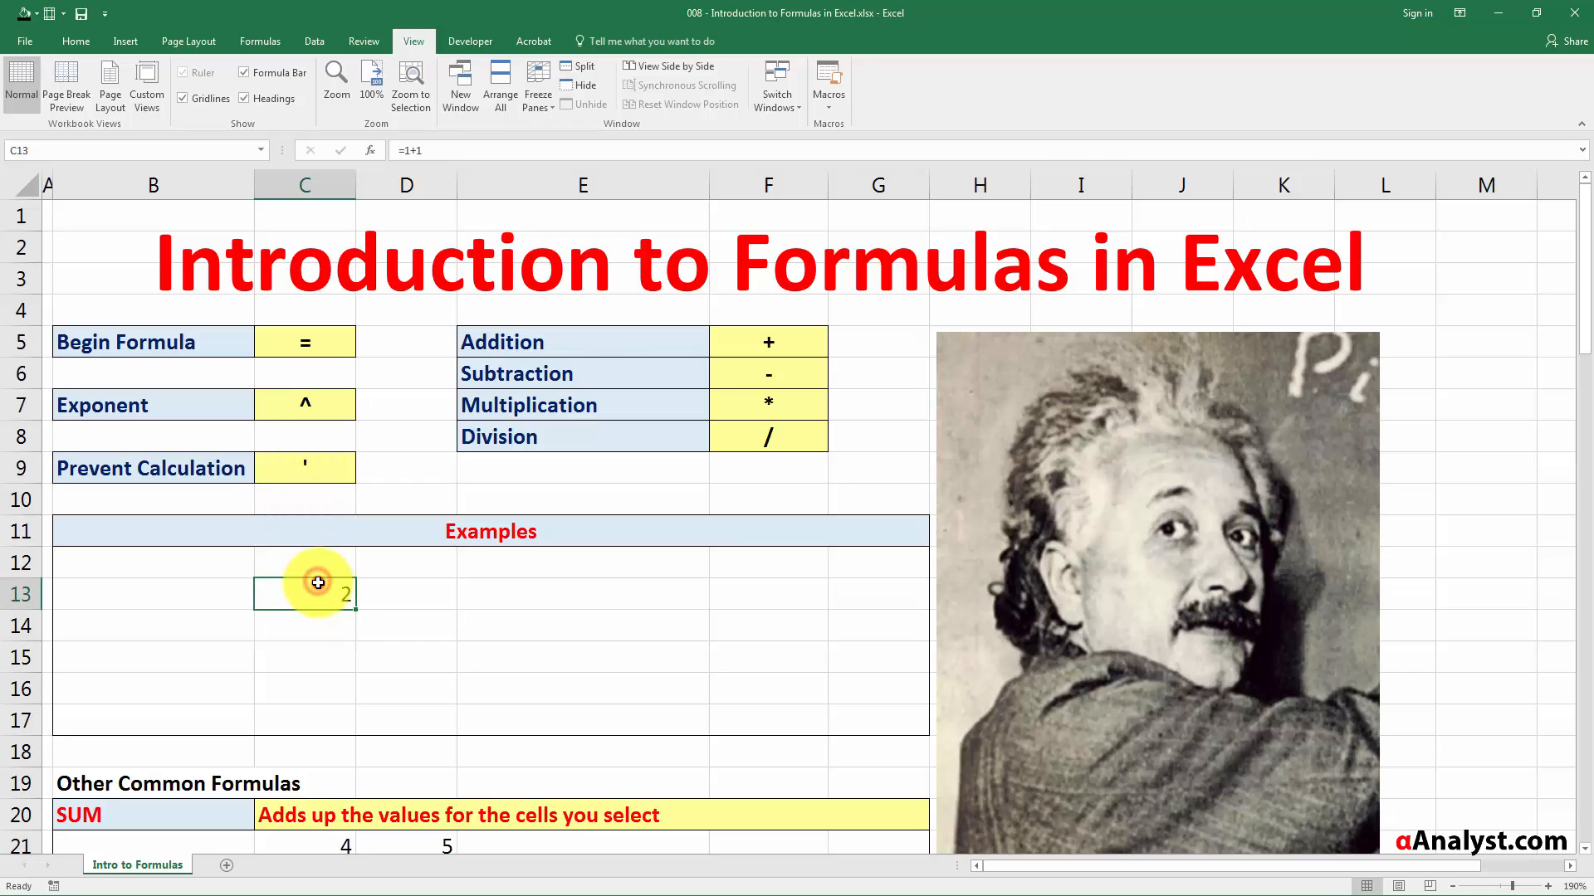
pyautogui.doubleClick(318, 582)
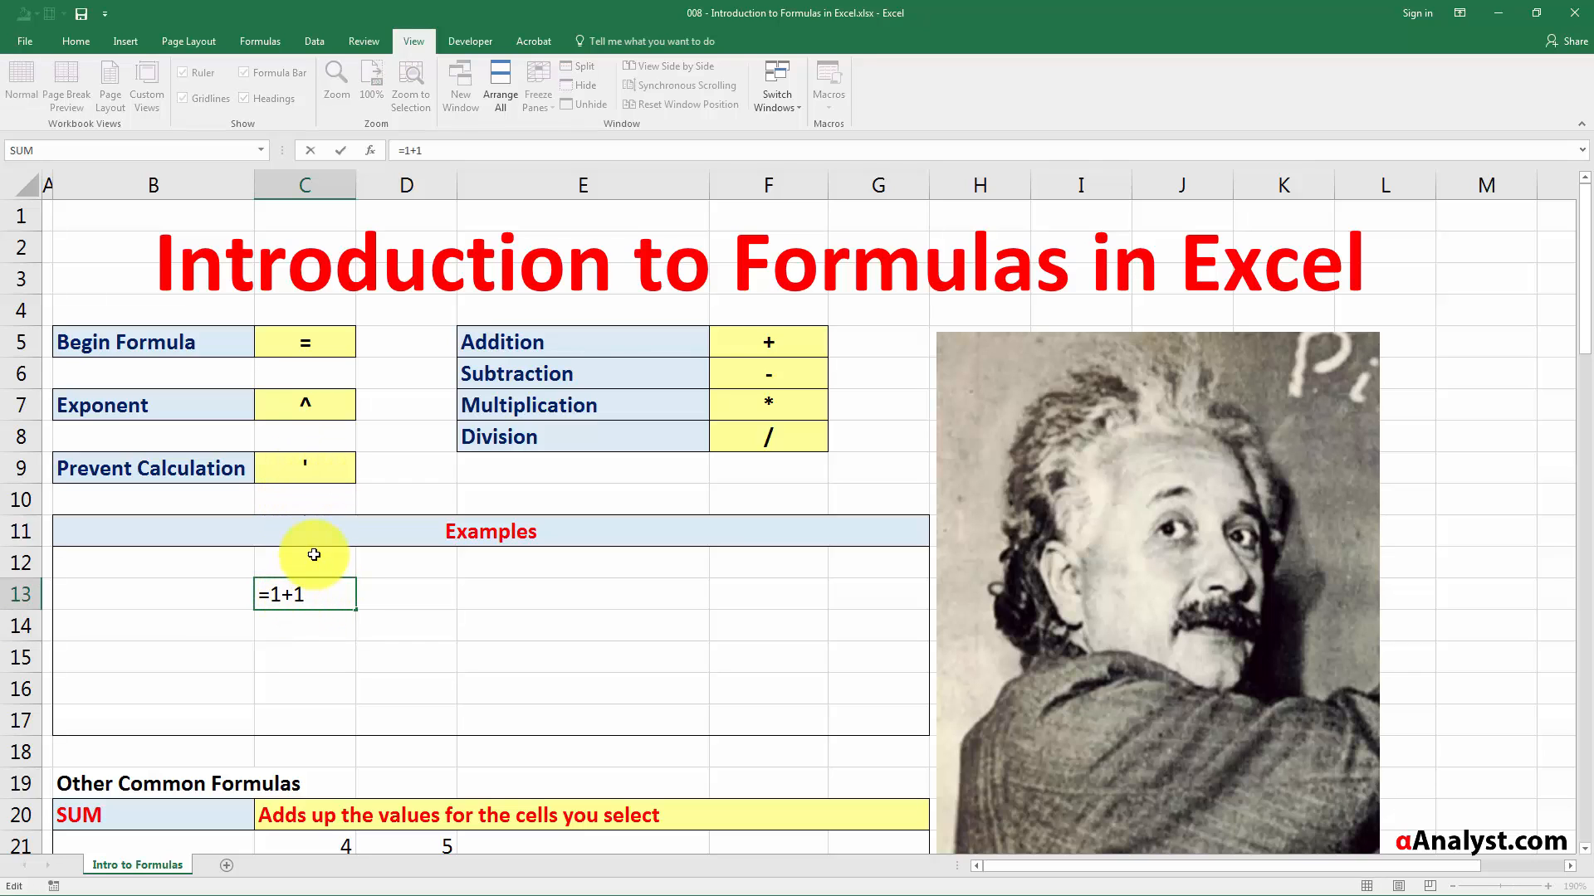
pyautogui.press('Escape')
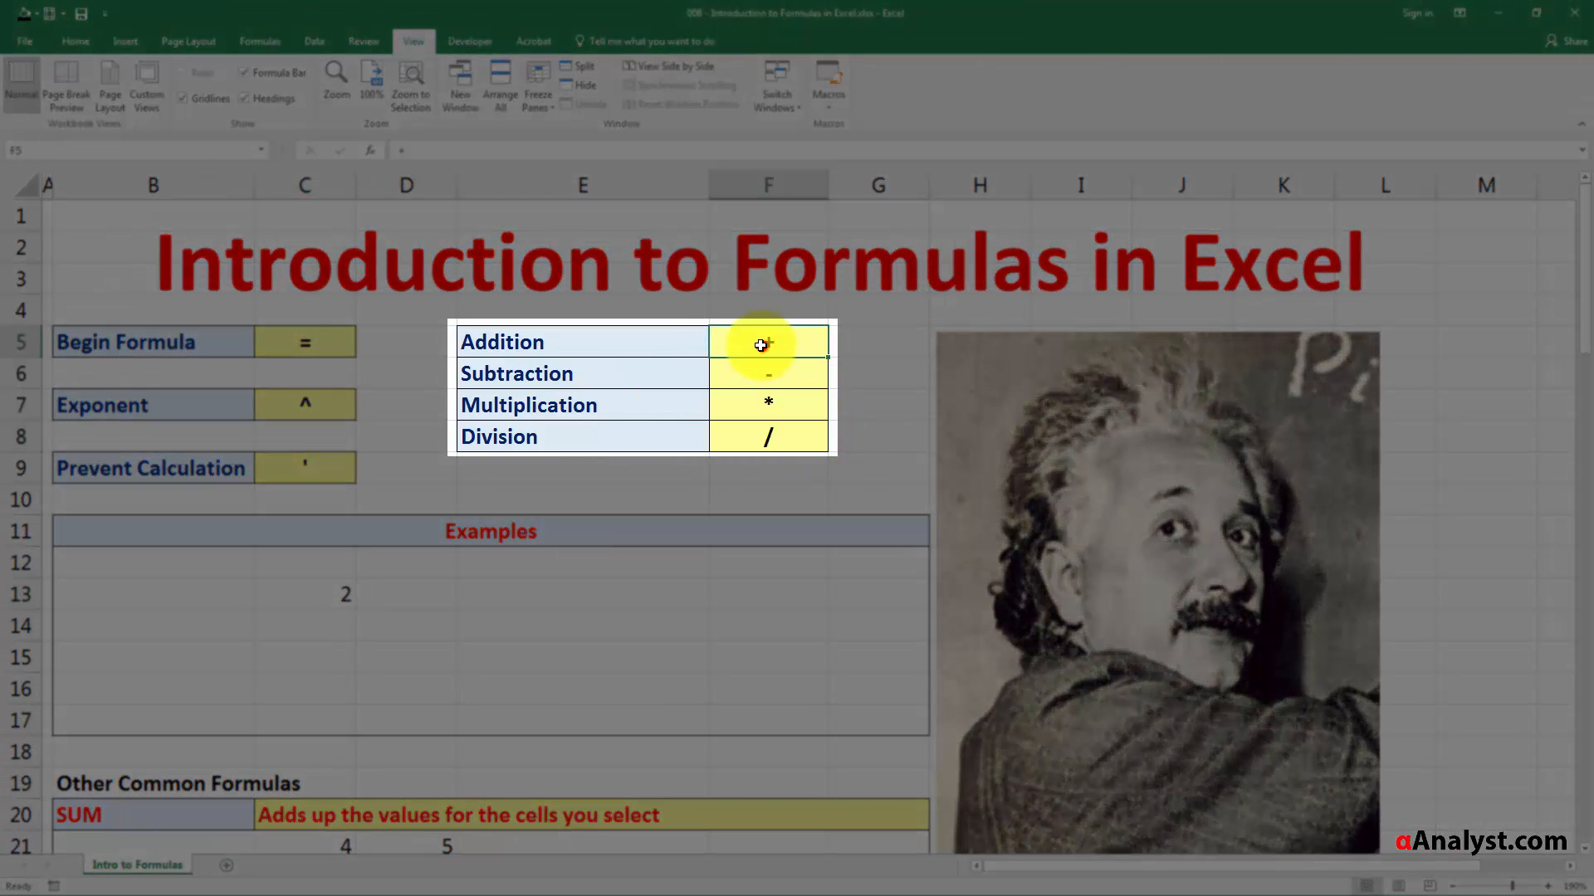
# - Change the formula in cell C13 to the subtraction =4-3
pyautogui.click(764, 345)
pyautogui.click(778, 371)
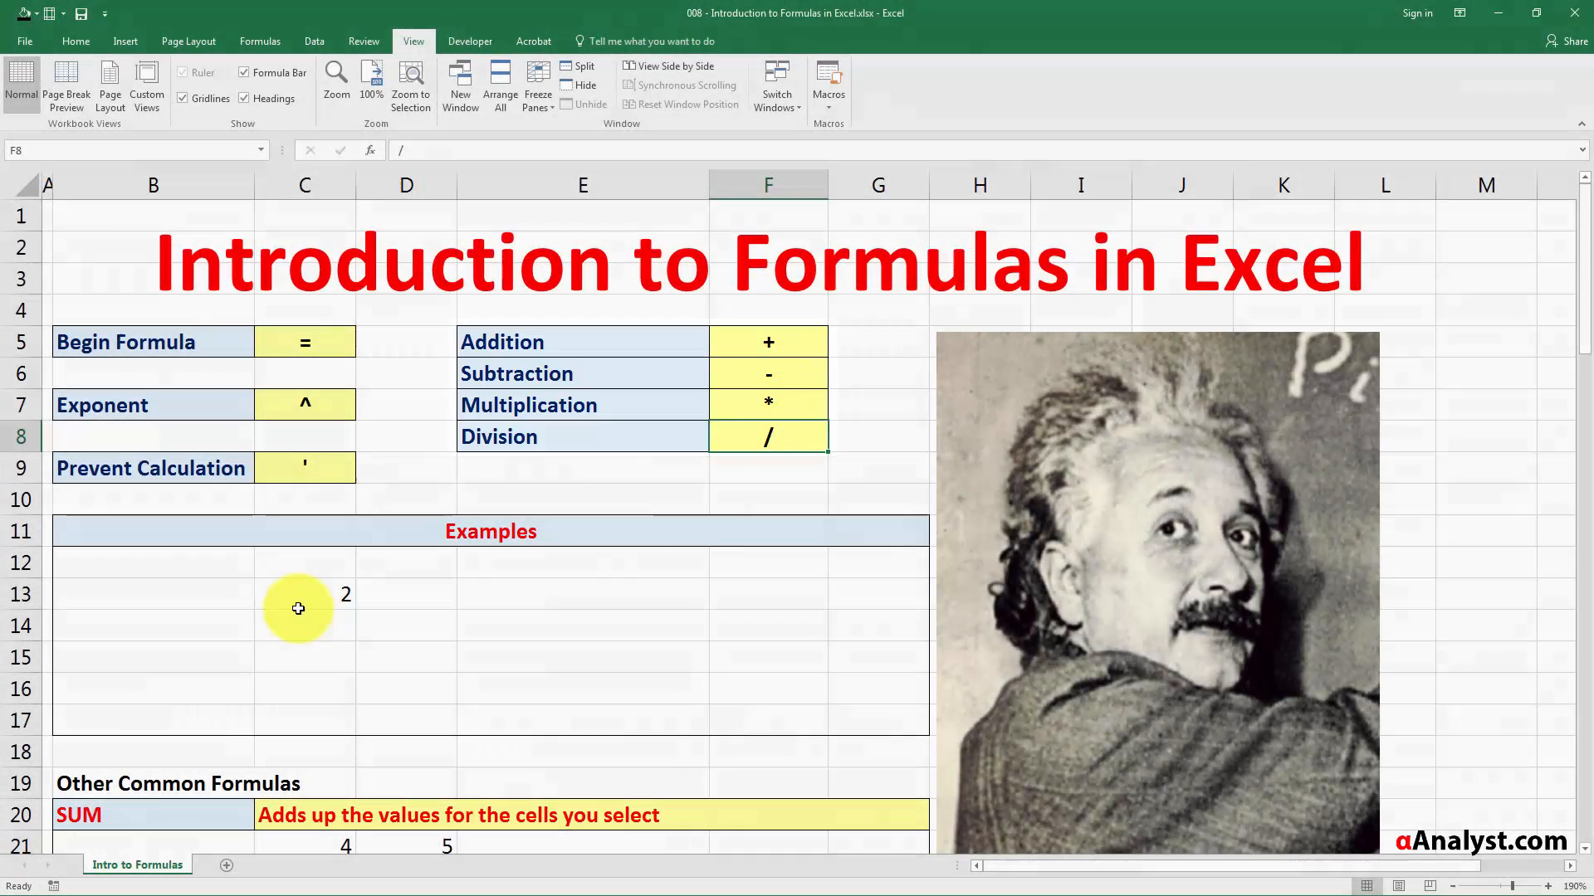
pyautogui.click(303, 595)
pyautogui.doubleClick(304, 595)
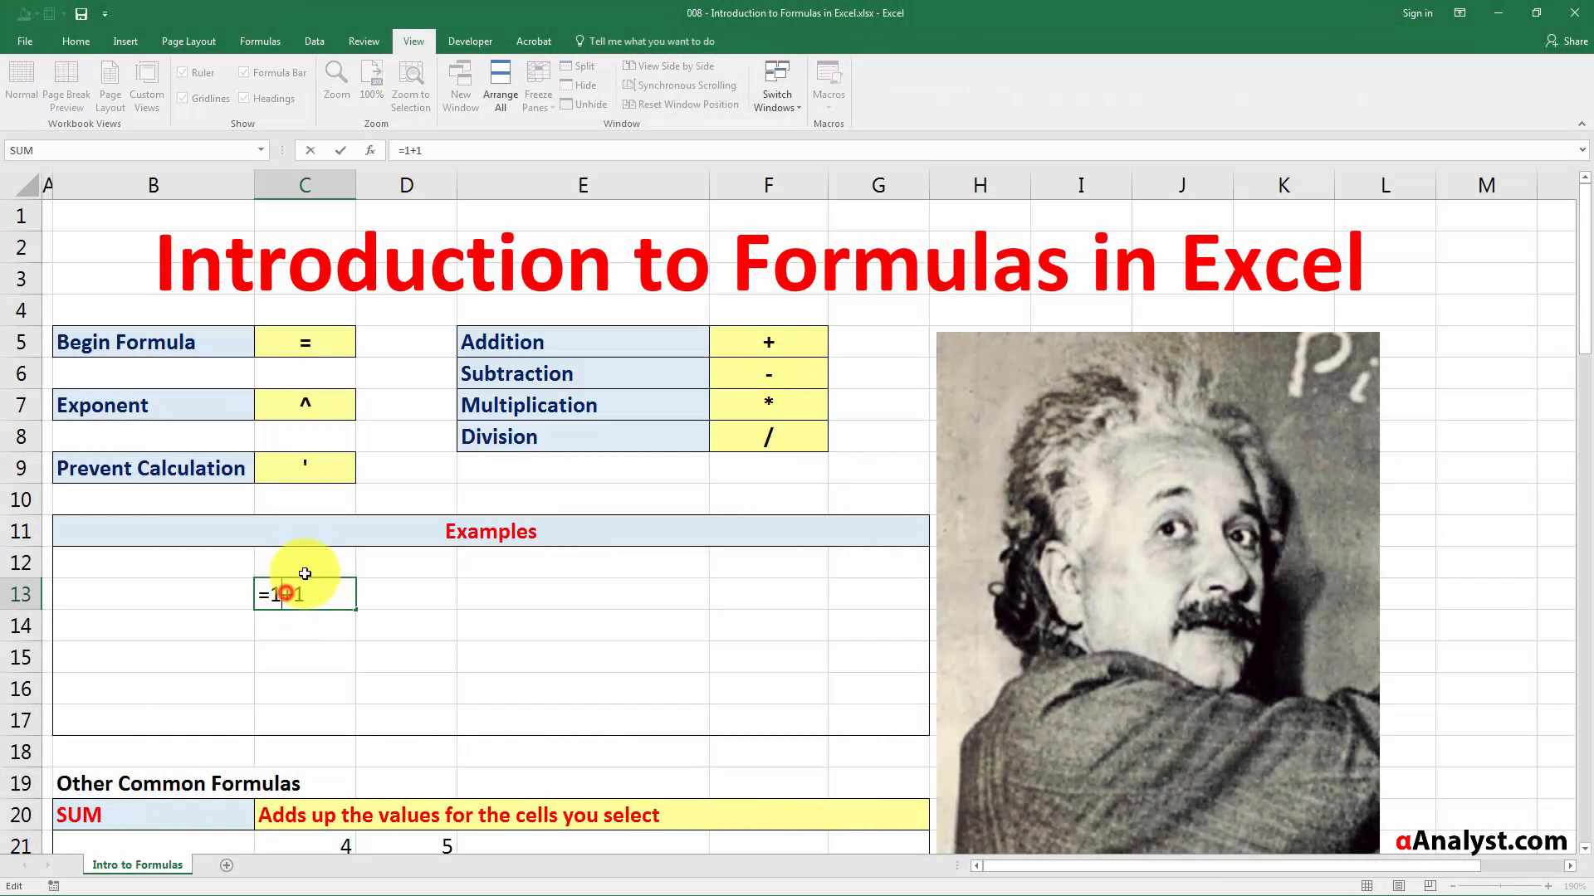
pyautogui.press('BackSpace')
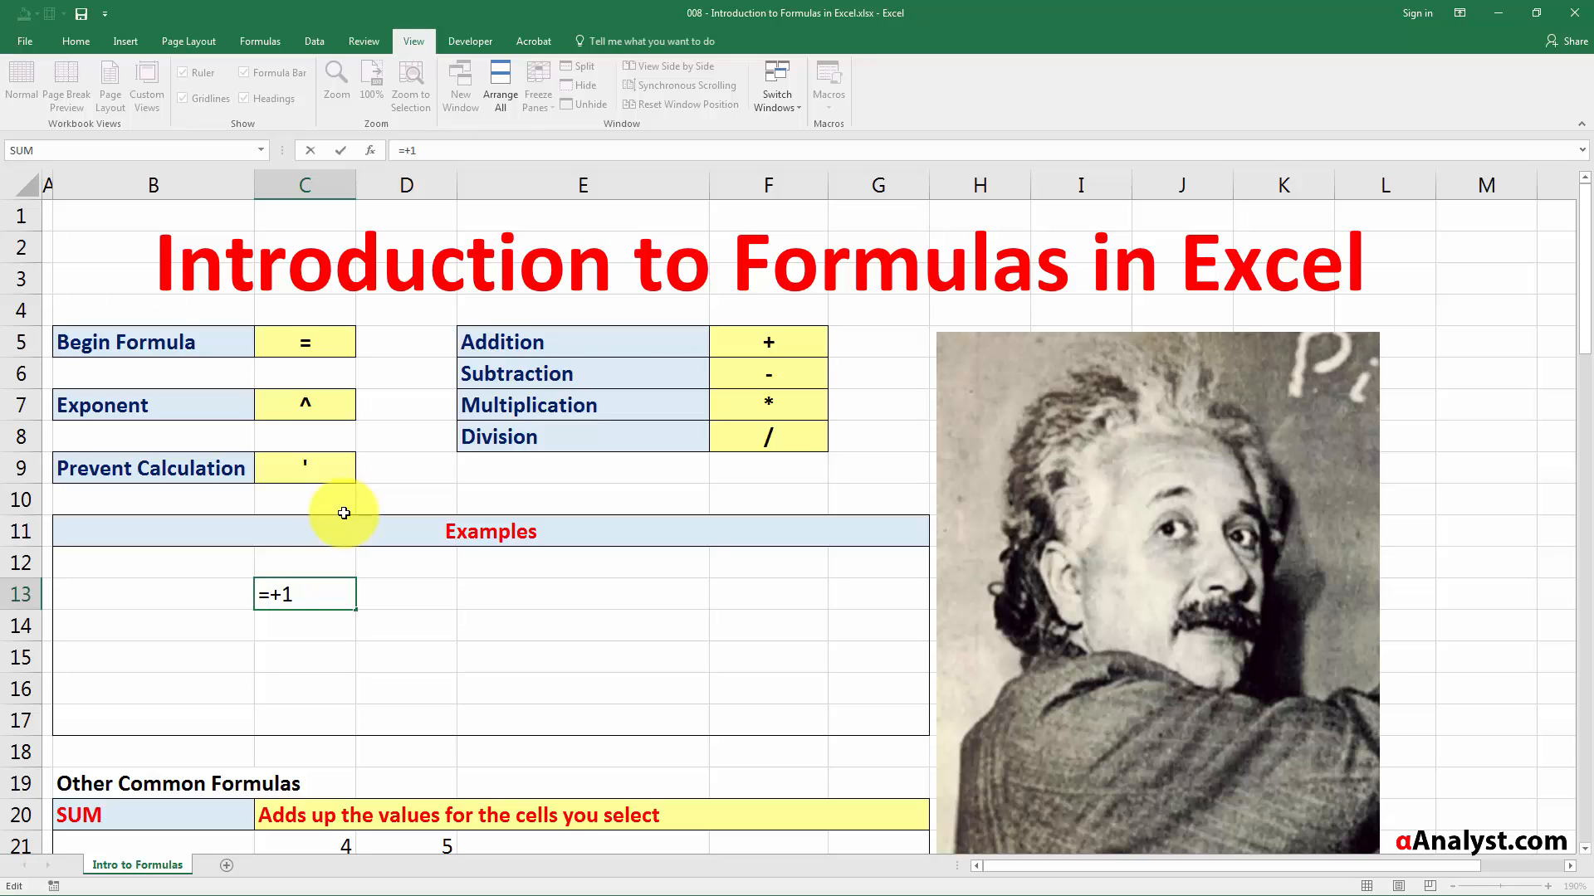
pyautogui.write('4')
pyautogui.press('BackSpace')
pyautogui.press('BackSpace')
pyautogui.write('-3')
pyautogui.press('Return')
pyautogui.press('Up')
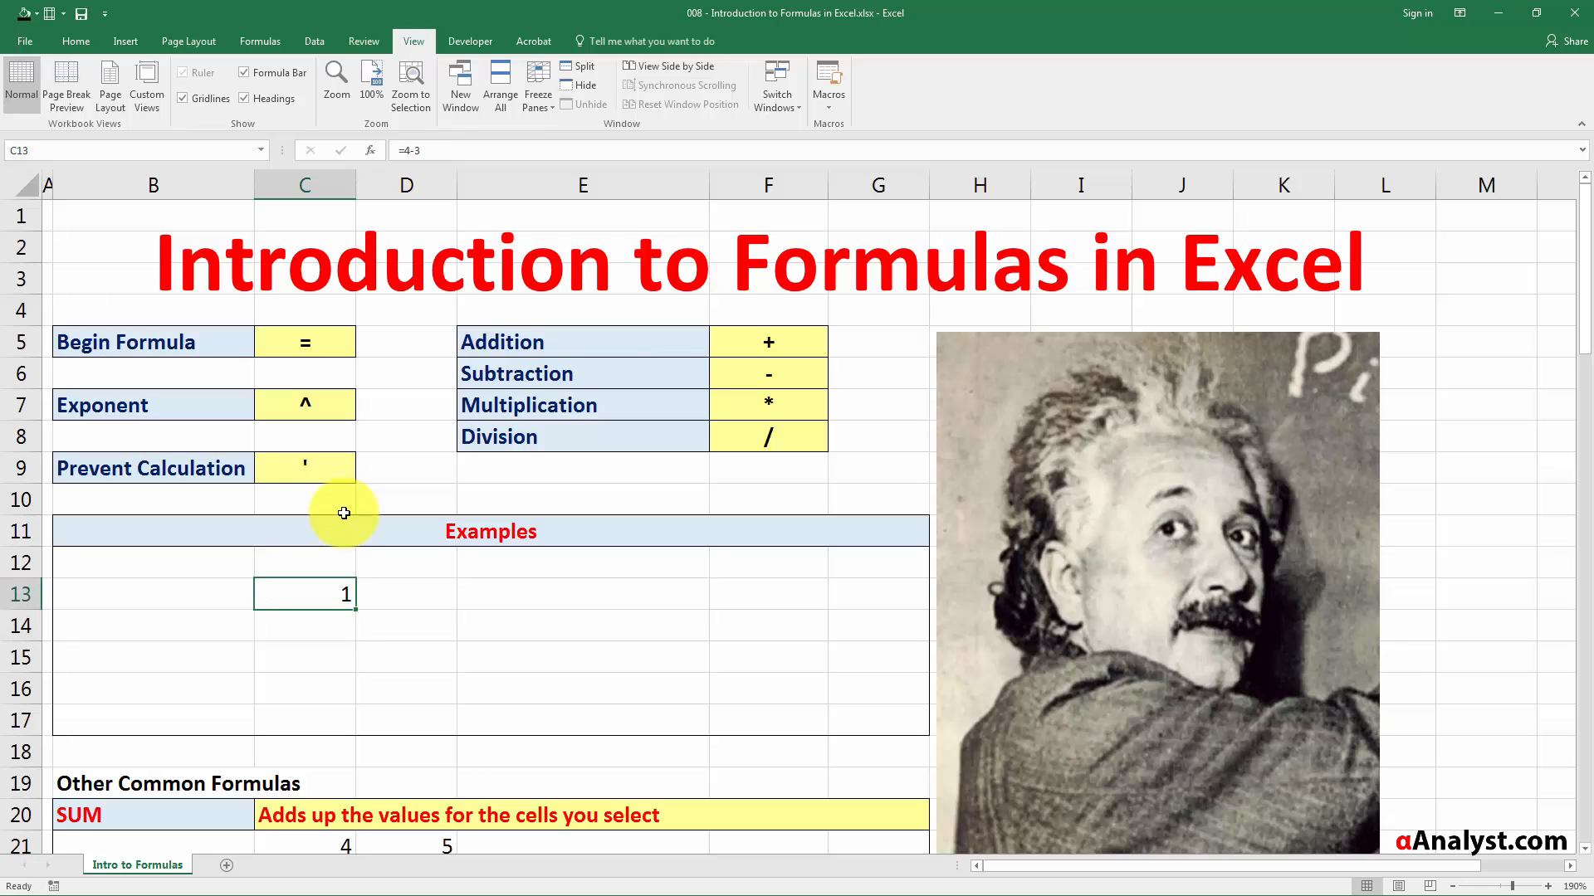
# - Edit the formula in cell C13 to the multiplication =4*4
pyautogui.click(422, 150)
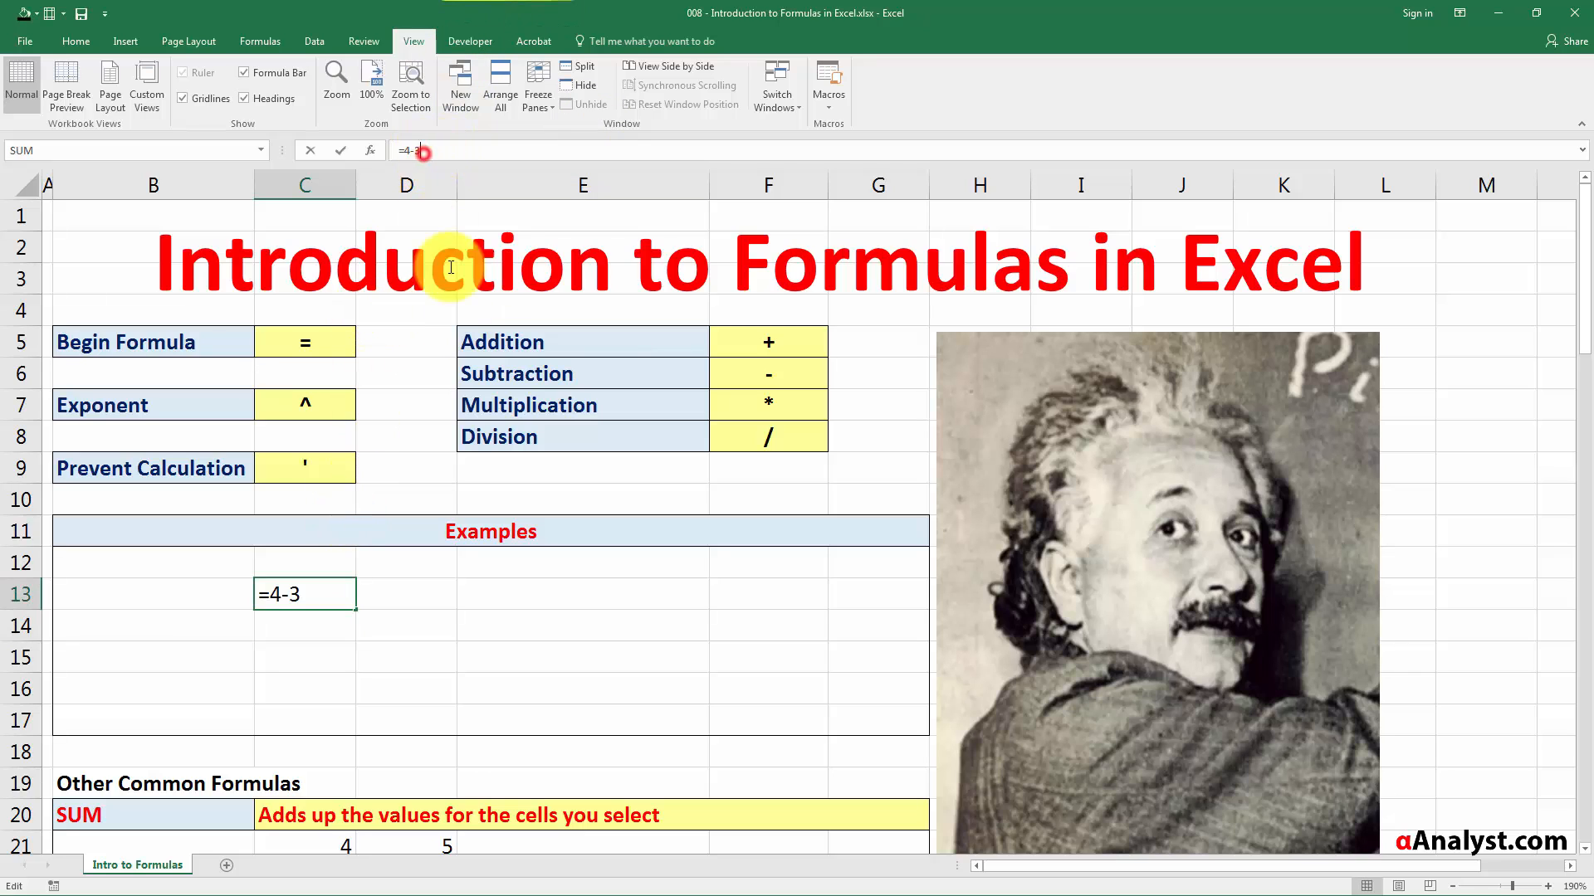
pyautogui.press('BackSpace')
pyautogui.press('BackSpace')
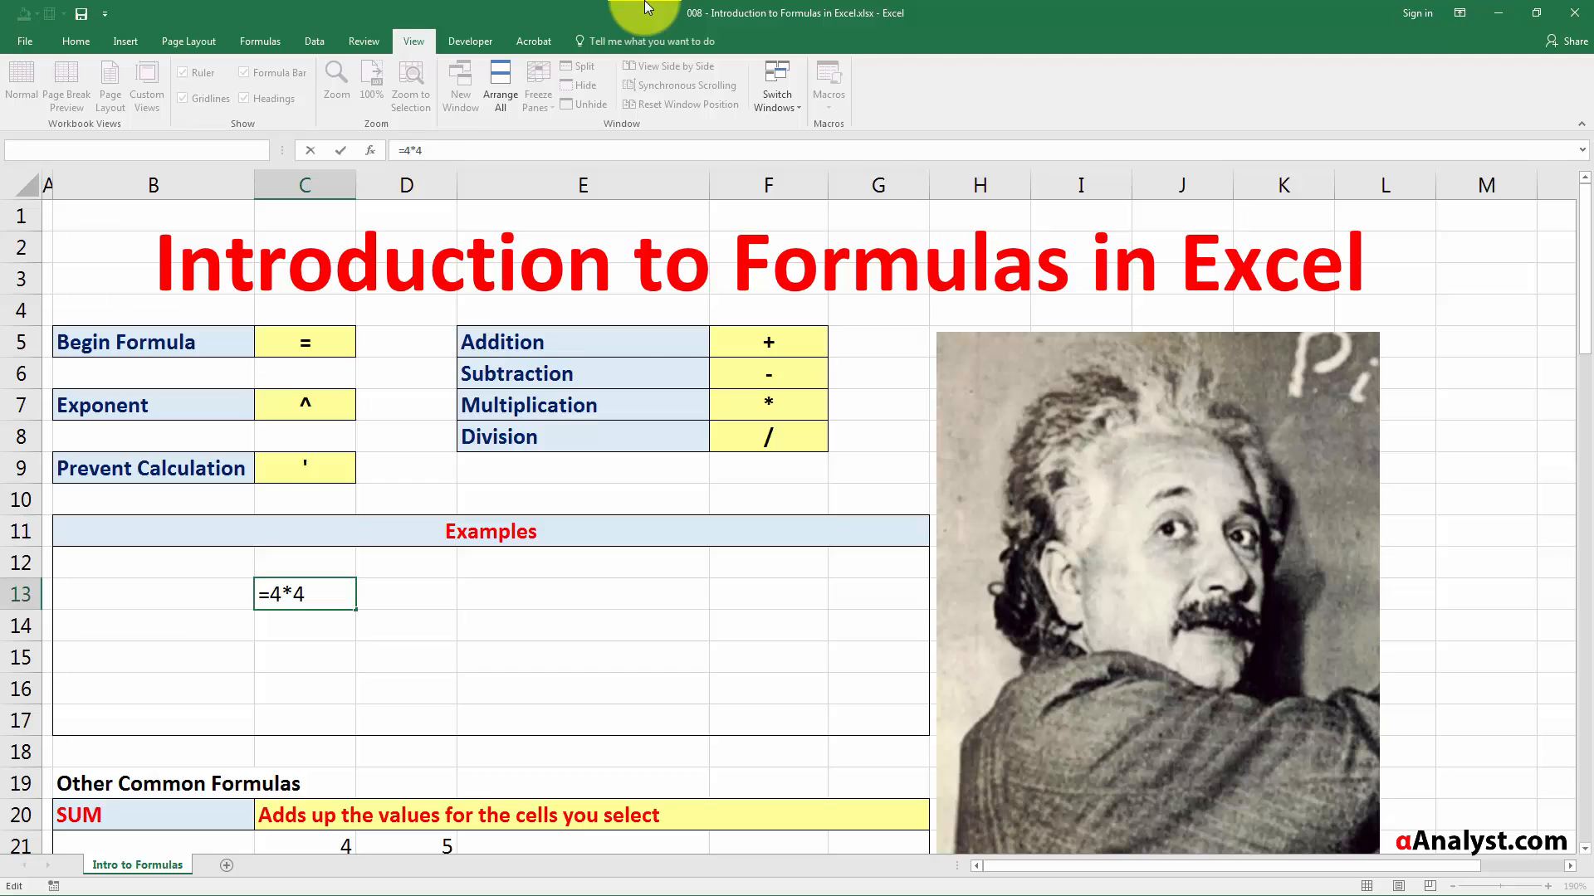
pyautogui.write('*4')
pyautogui.press('Return')
pyautogui.press('Up')
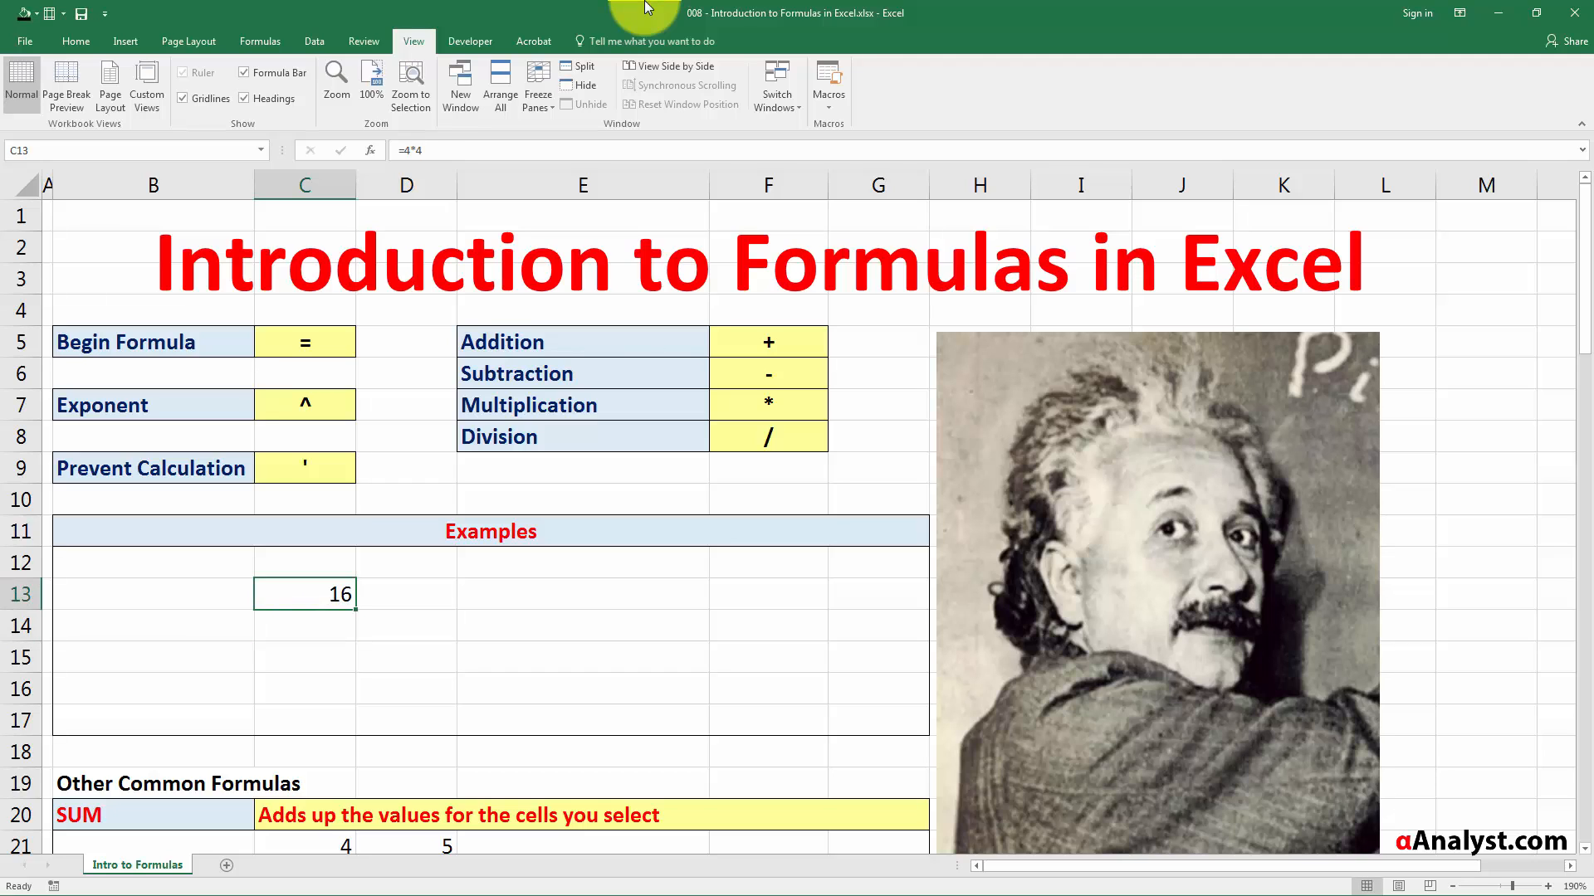
# - Replace the contents of cell C13 with the division formula =12/4
pyautogui.write('=12/4')
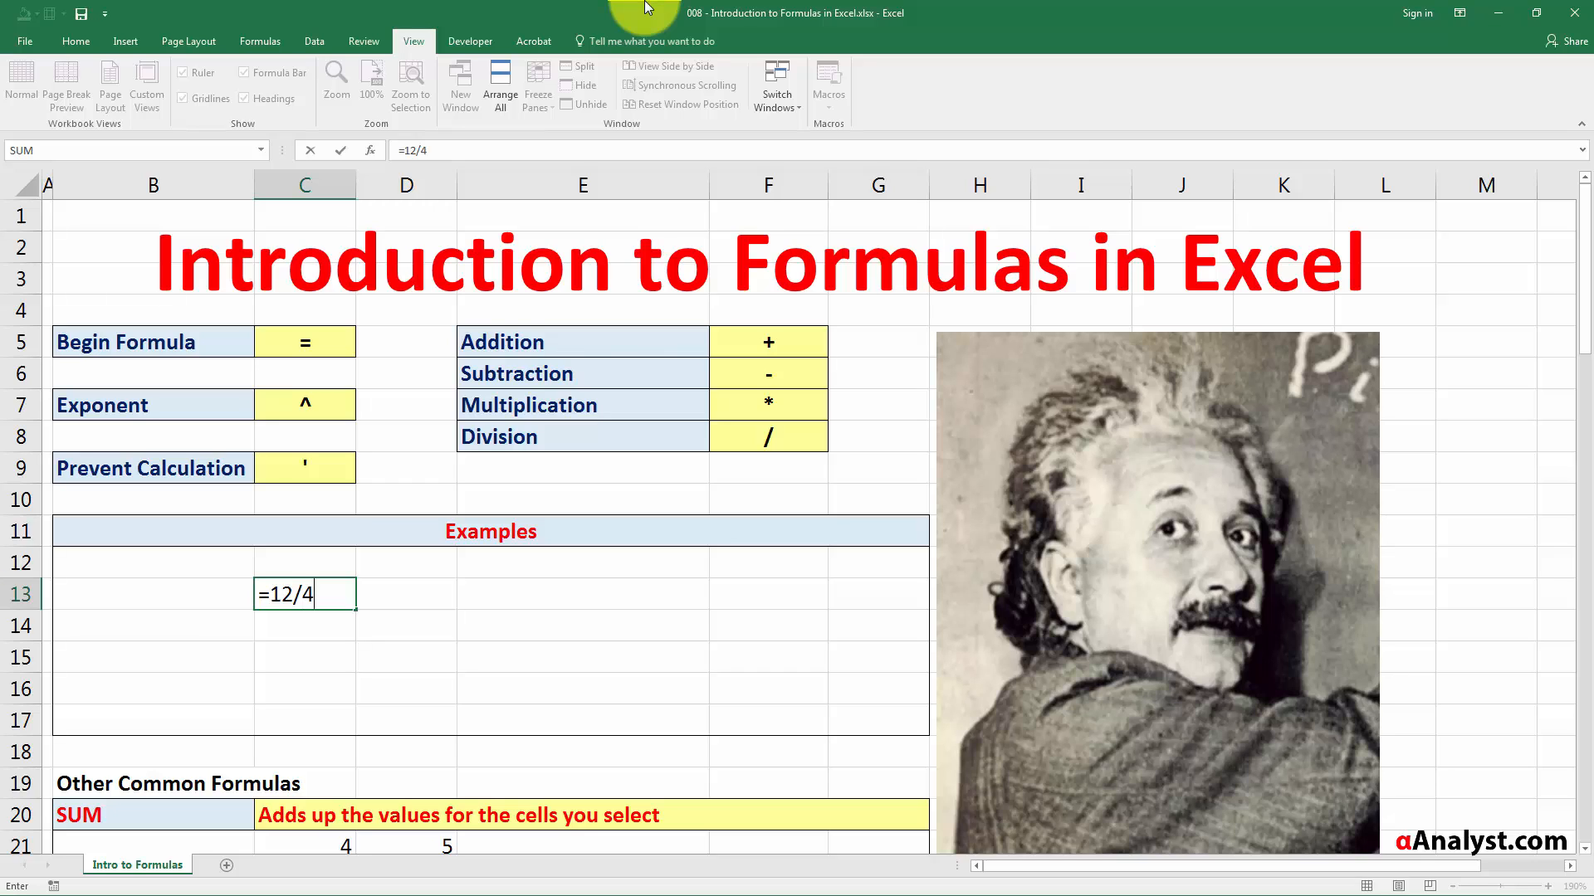
pyautogui.press('Return')
pyautogui.press('Up')
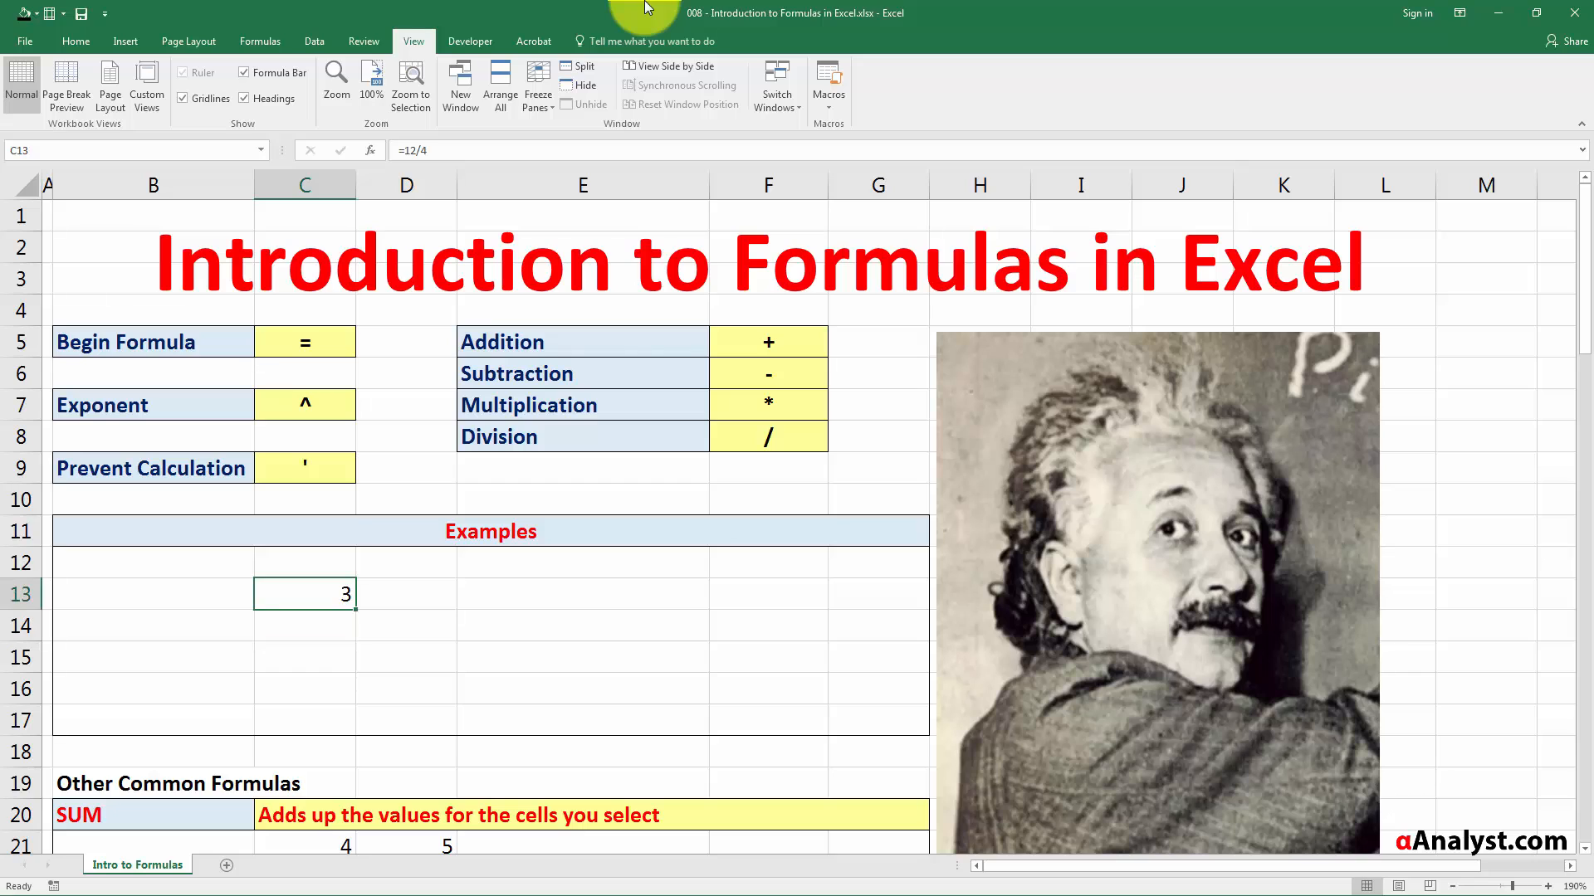
# - Review the operator and exponent symbols, and replace the contents of cell C13 with the exponent formula =2^2
pyautogui.click(759, 341)
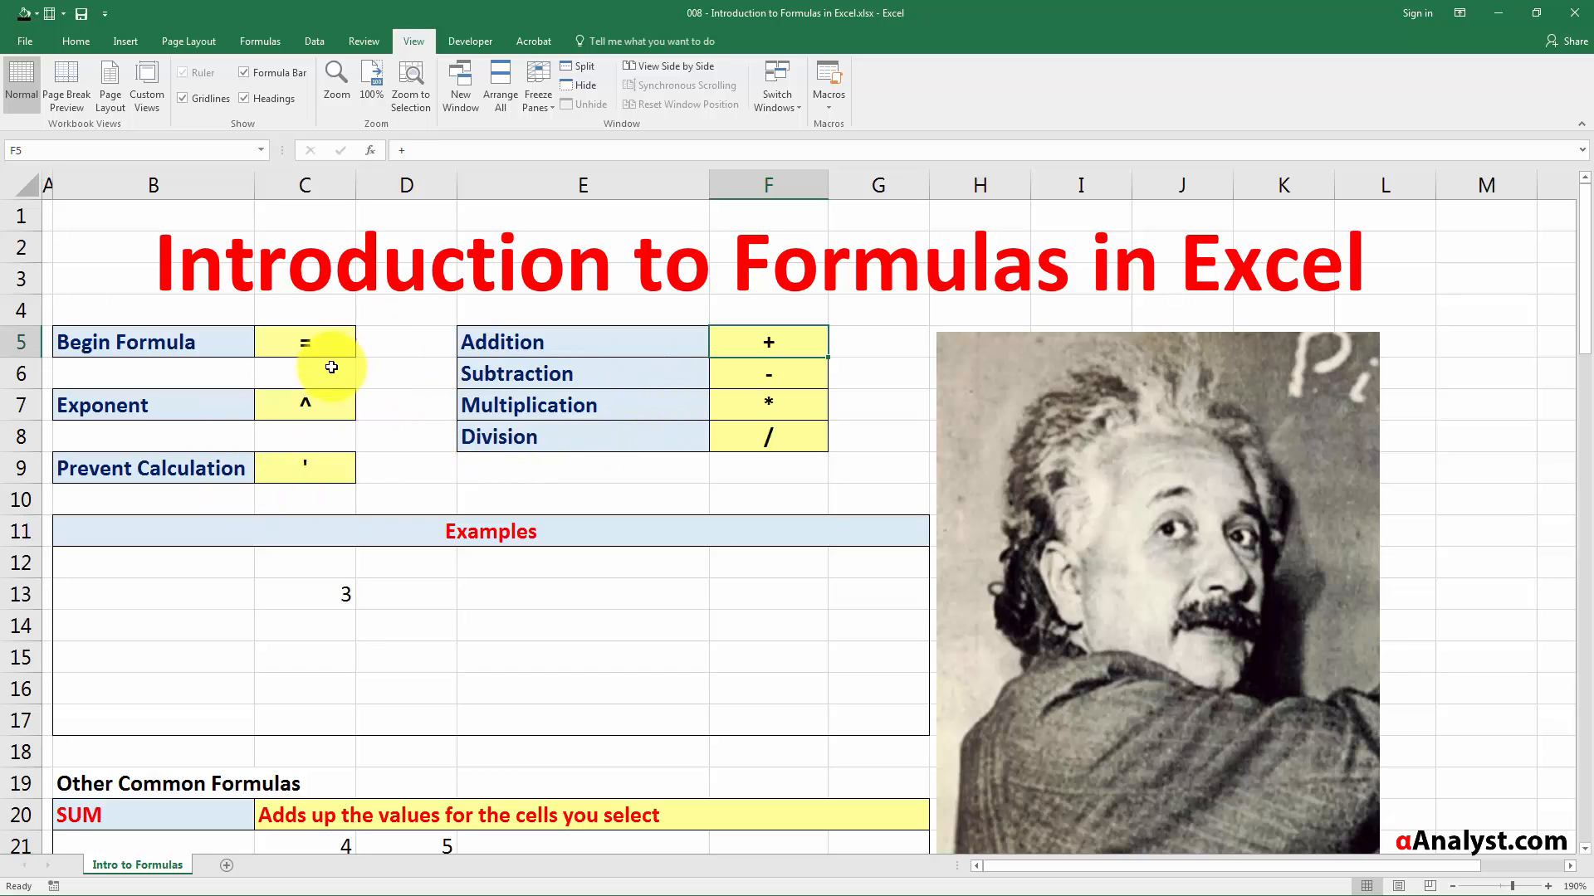
pyautogui.click(319, 405)
pyautogui.click(322, 461)
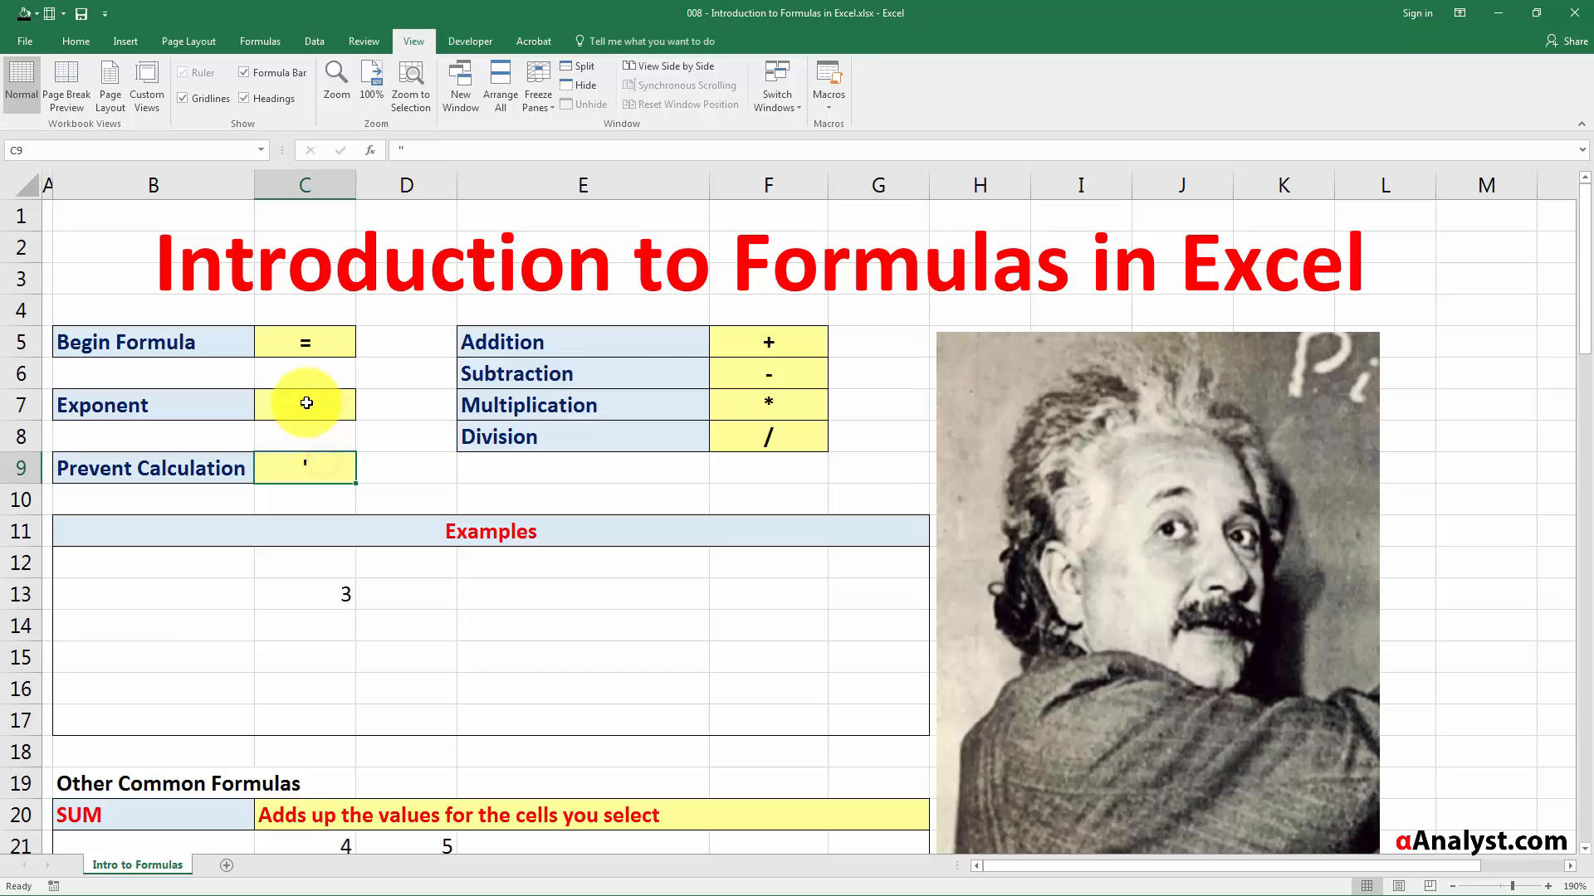
pyautogui.click(309, 404)
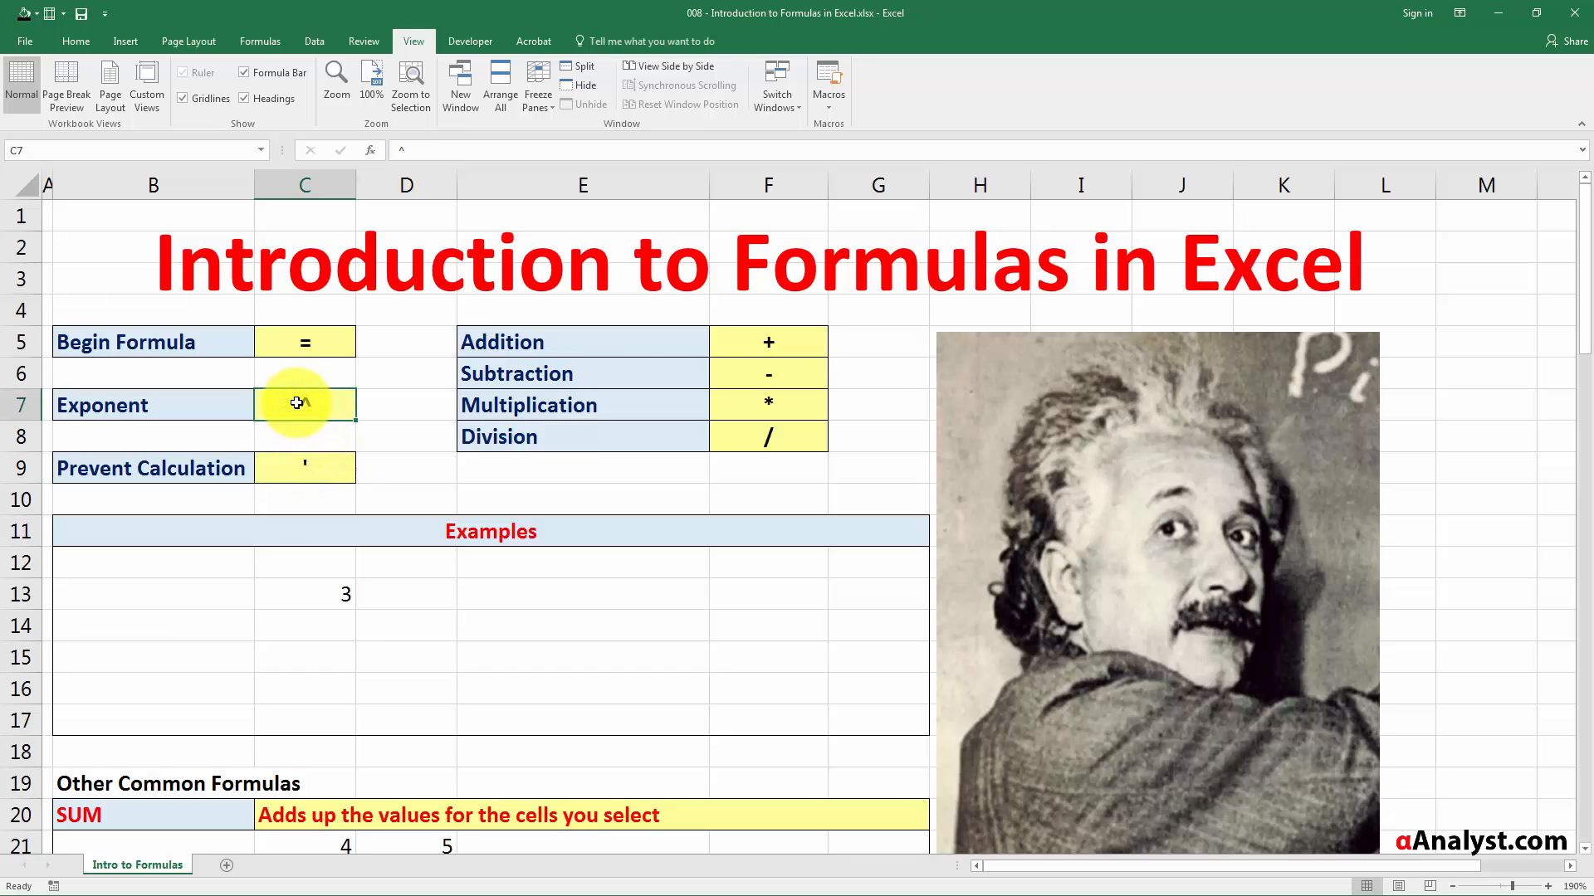
pyautogui.click(318, 598)
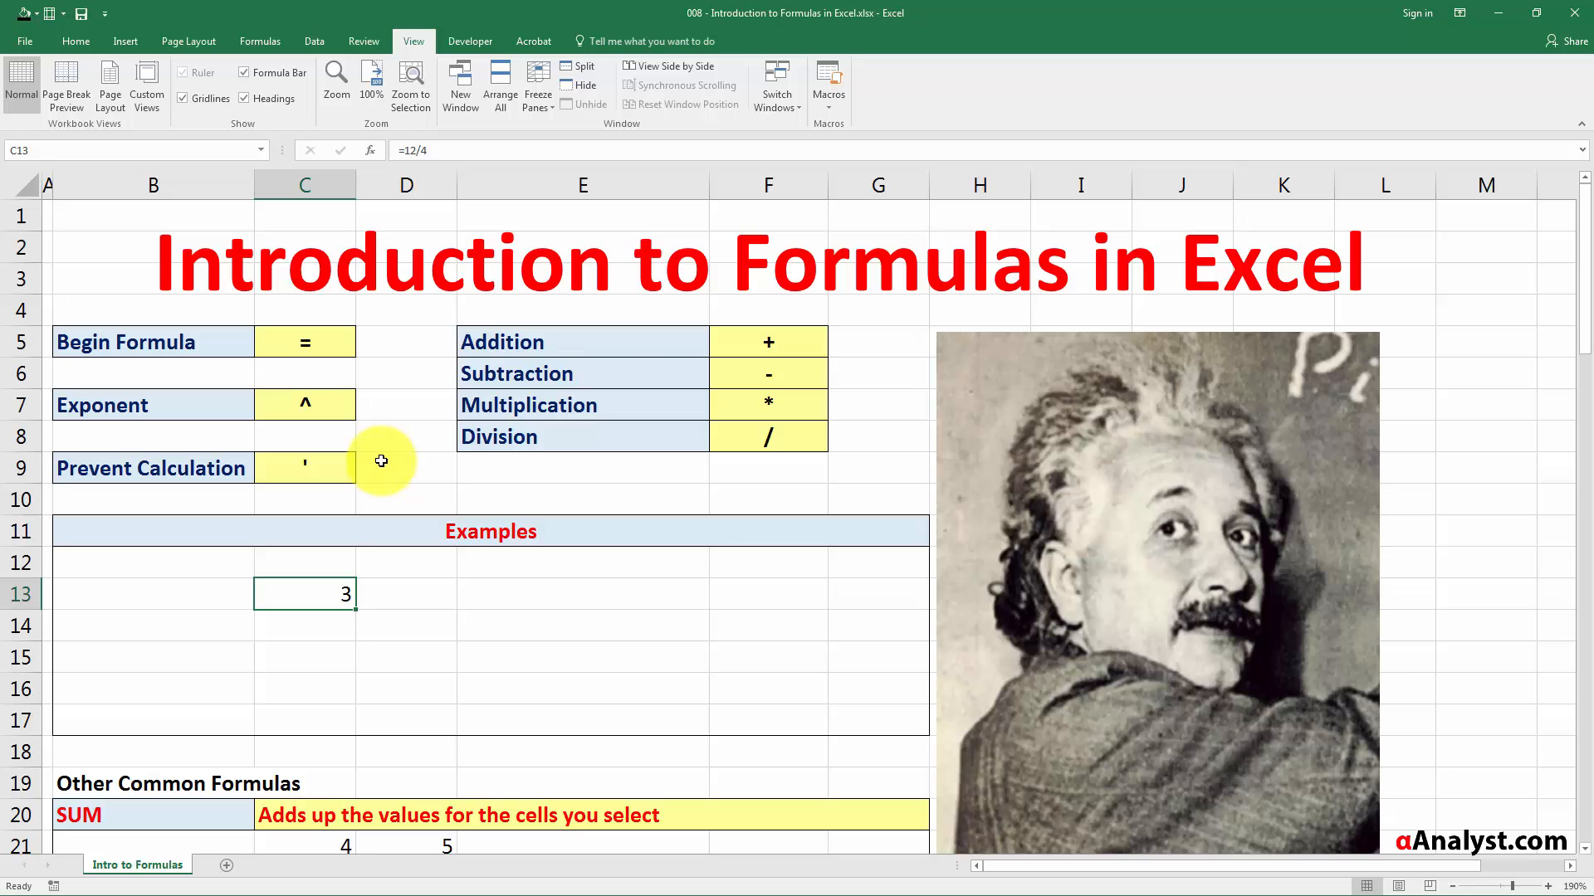
pyautogui.press('BackSpace')
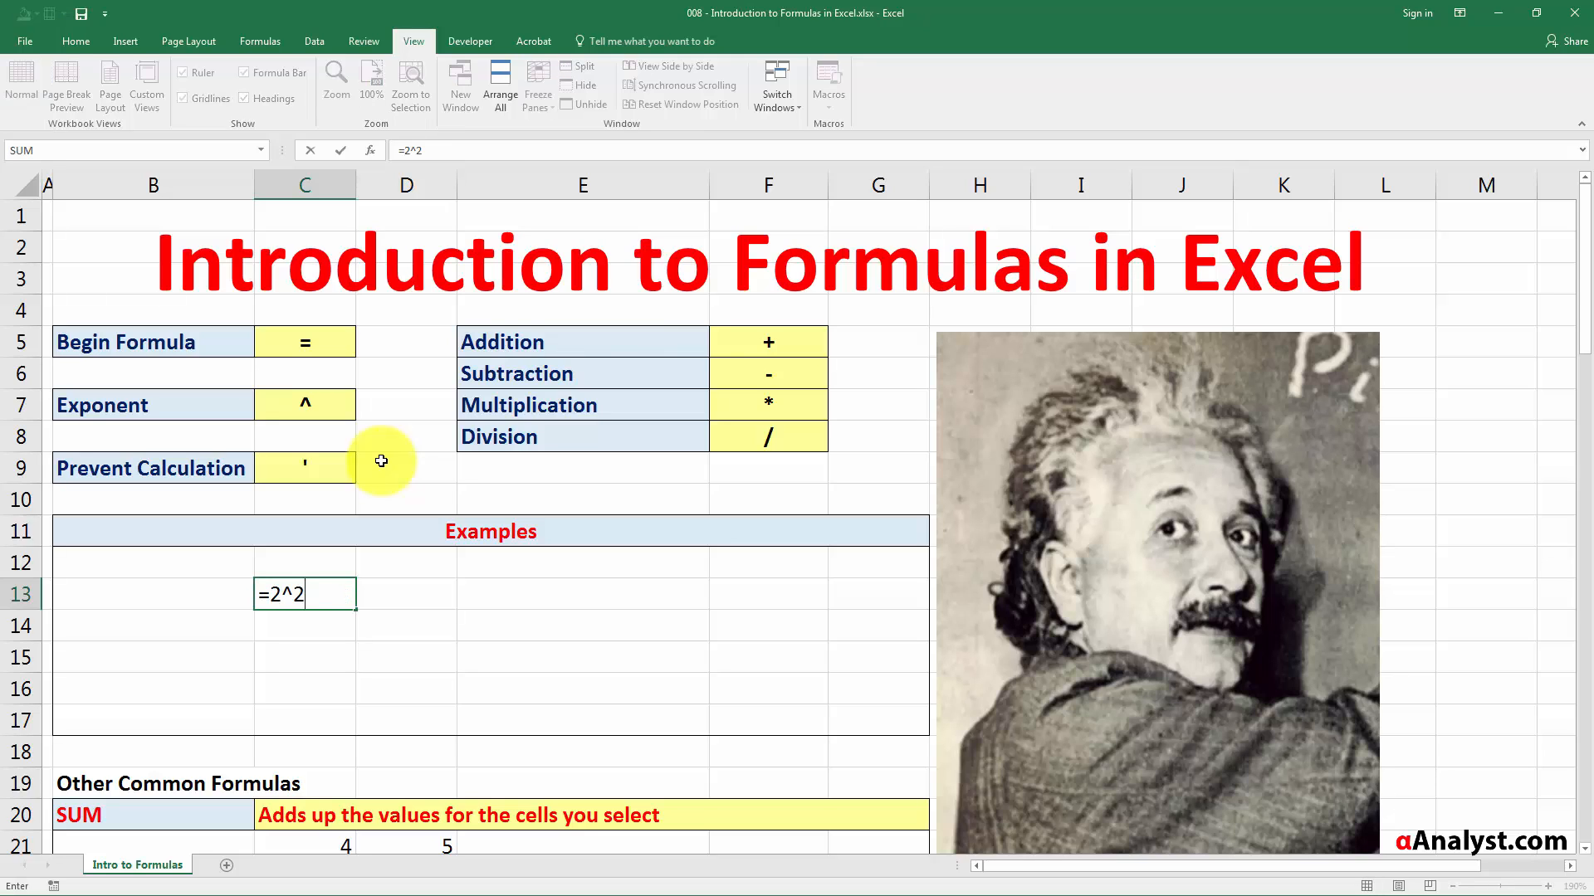
pyautogui.press('Return')
pyautogui.press('Up')
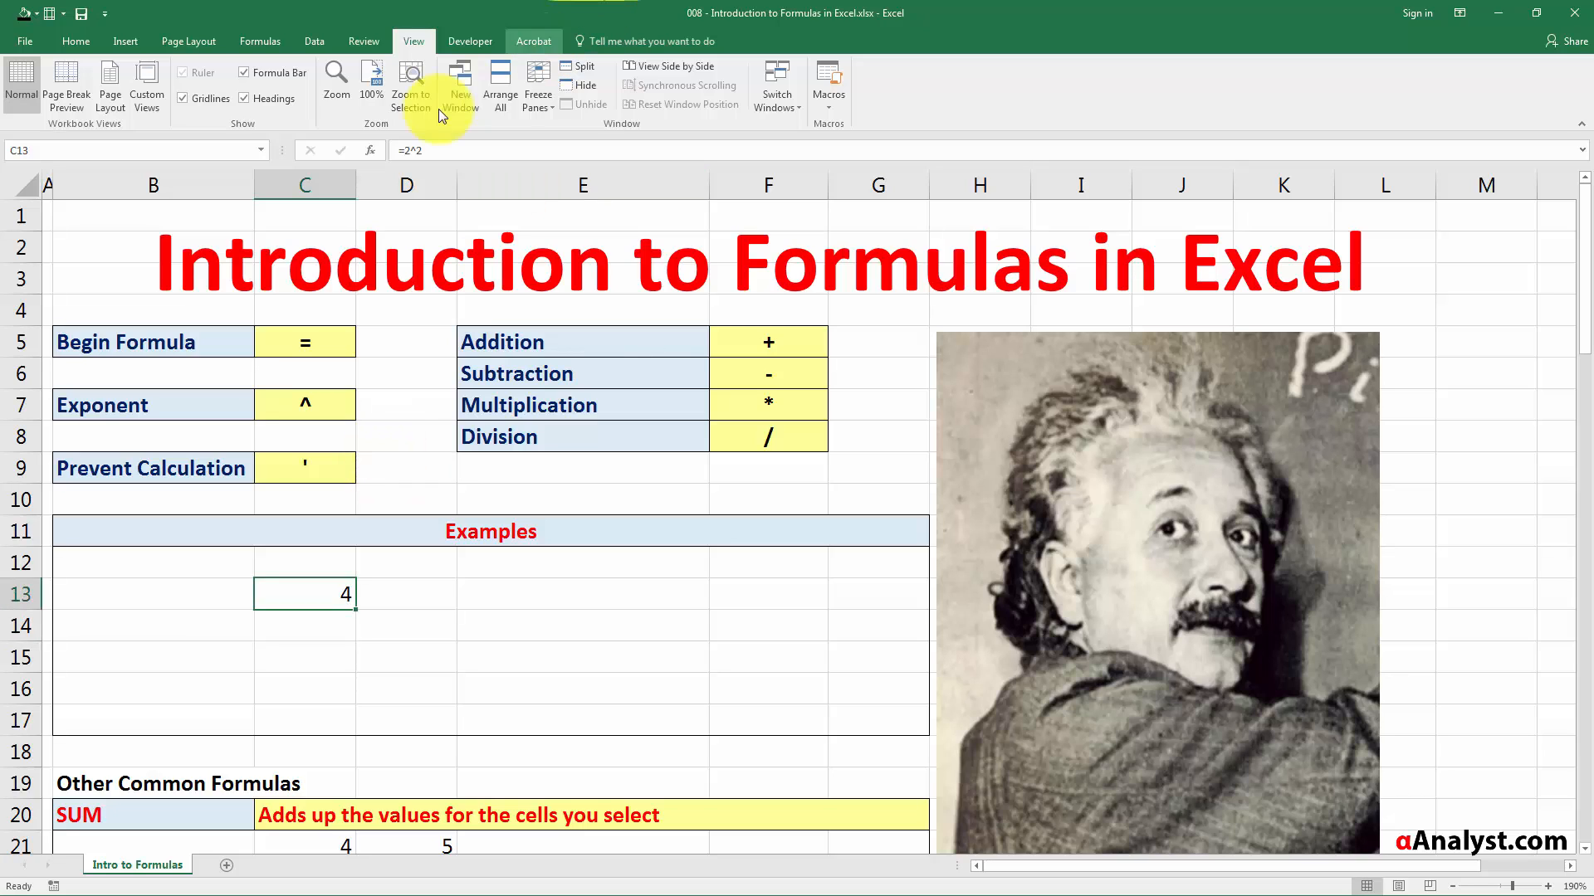
# - Change the exponent in cell C13 to 3 so the formula is =2^3
pyautogui.click(439, 151)
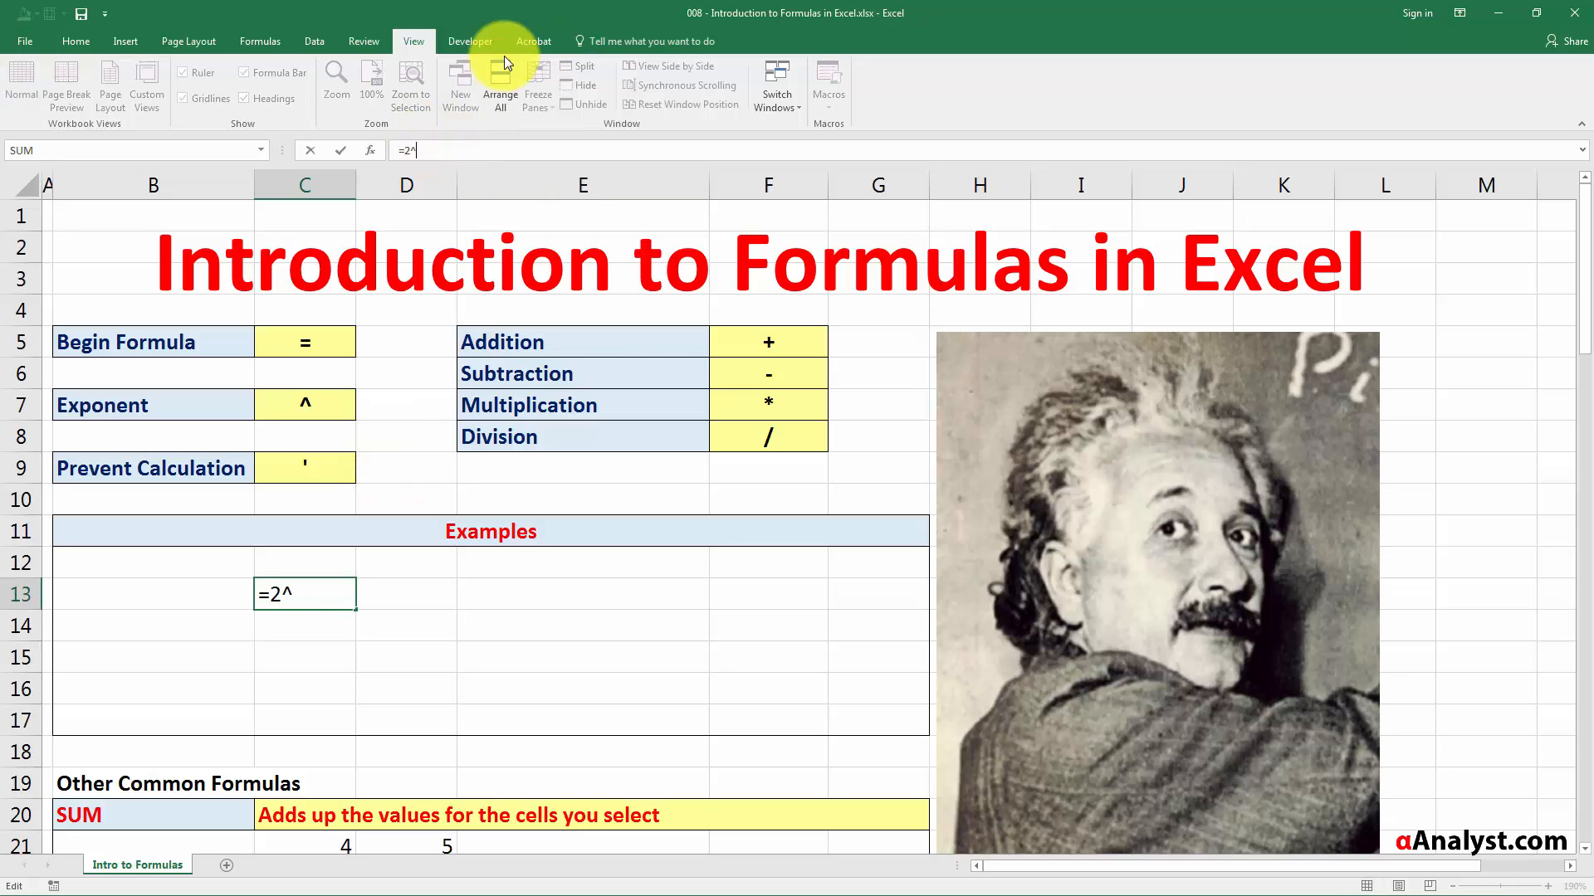
pyautogui.write('3')
pyautogui.press('Return')
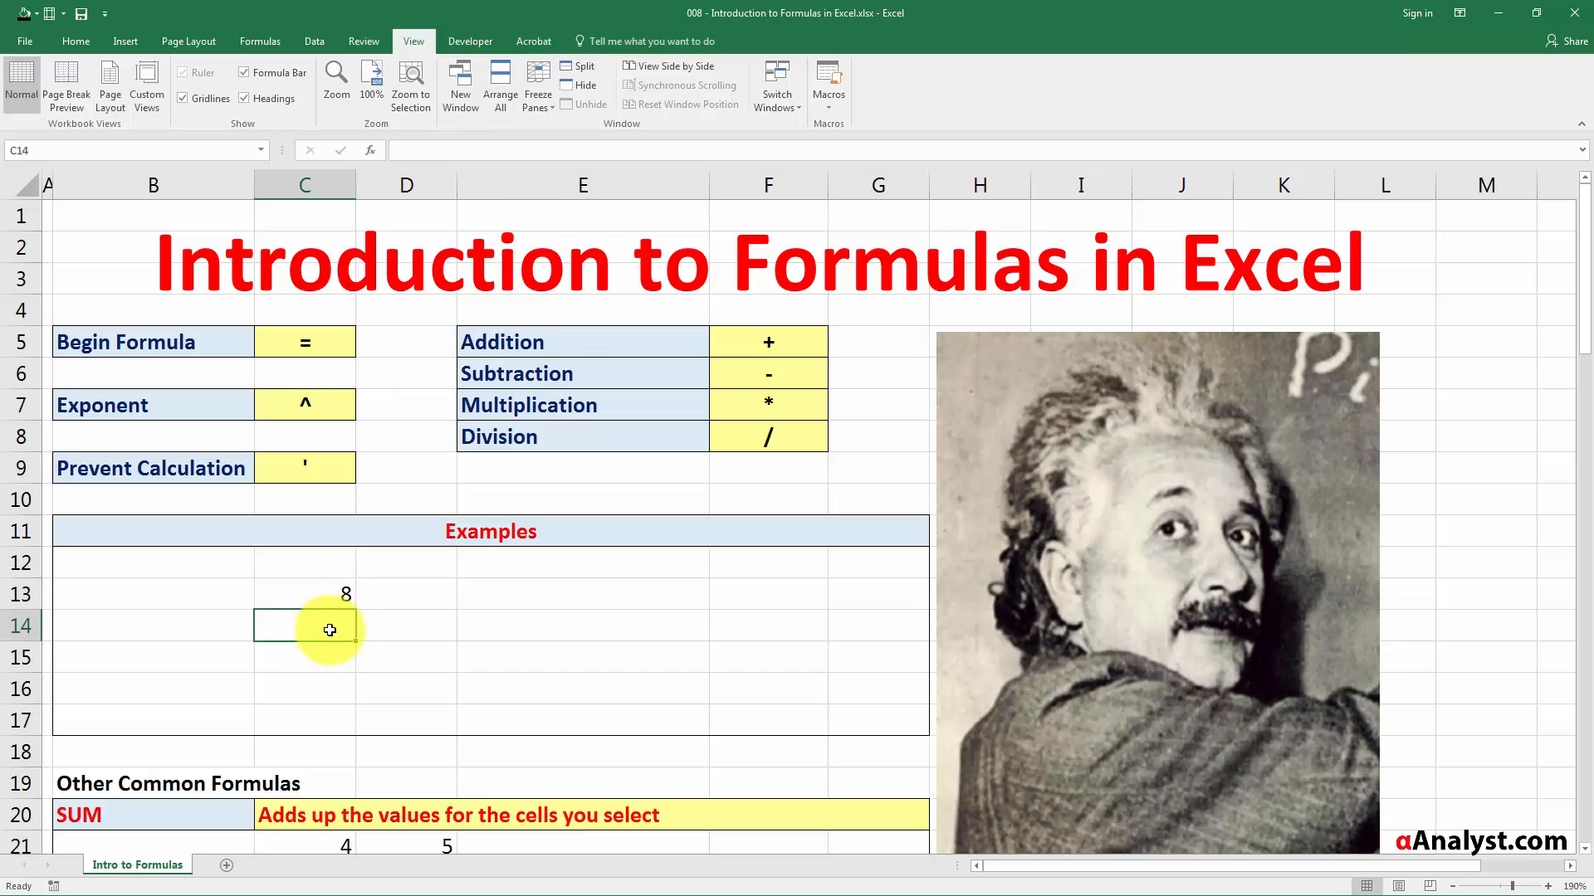
# - Clear the exponent formula from cell C13 and enter =1+1 there, keeping the cell selected
pyautogui.doubleClick(314, 601)
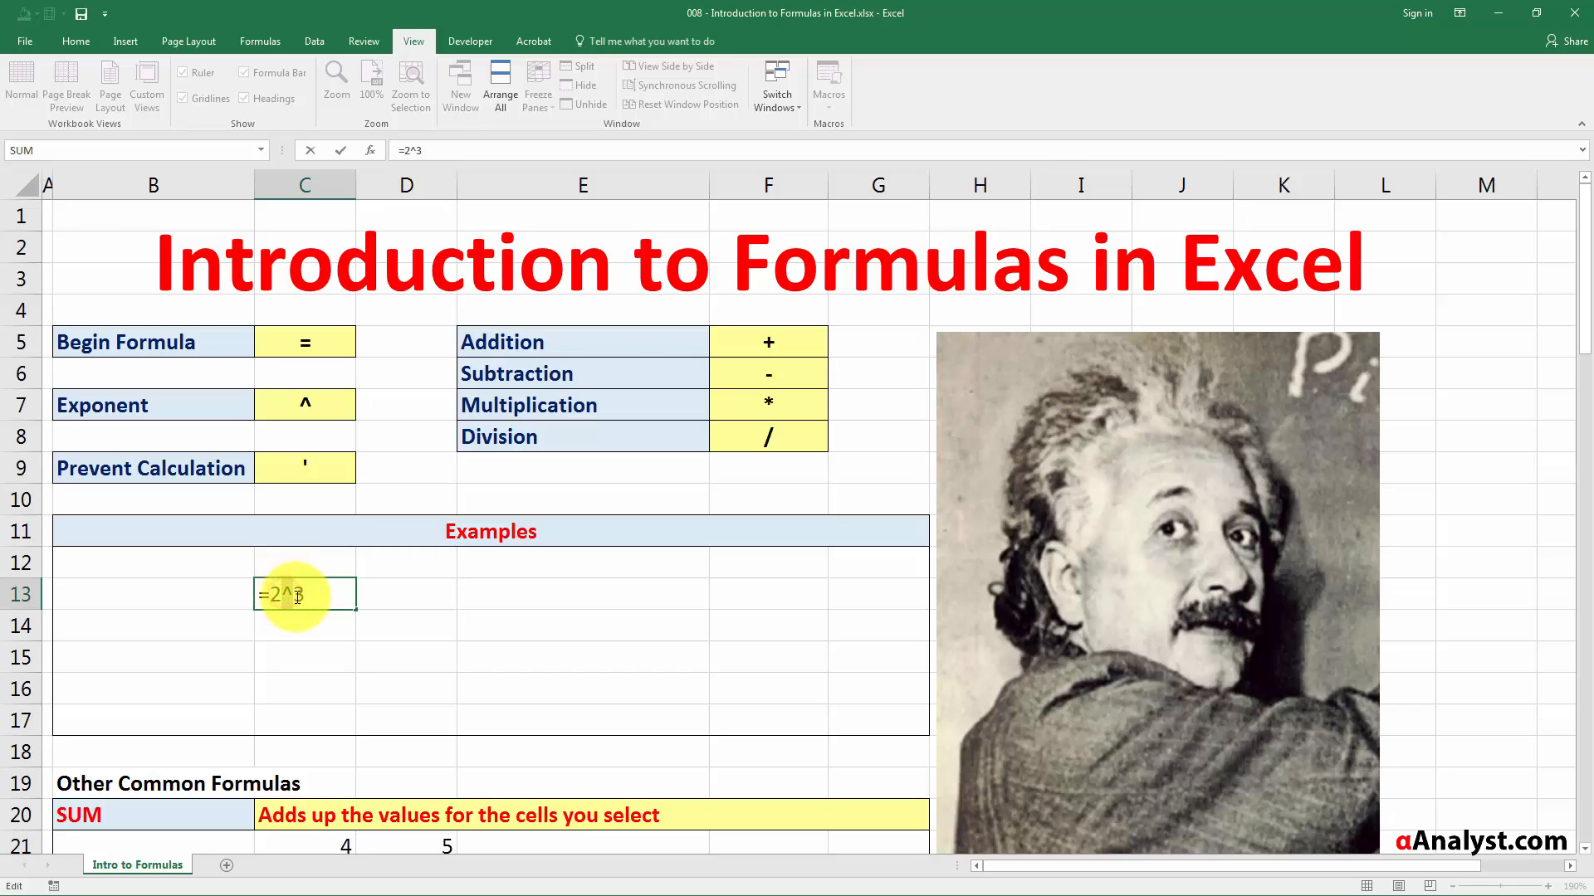
pyautogui.click(291, 591)
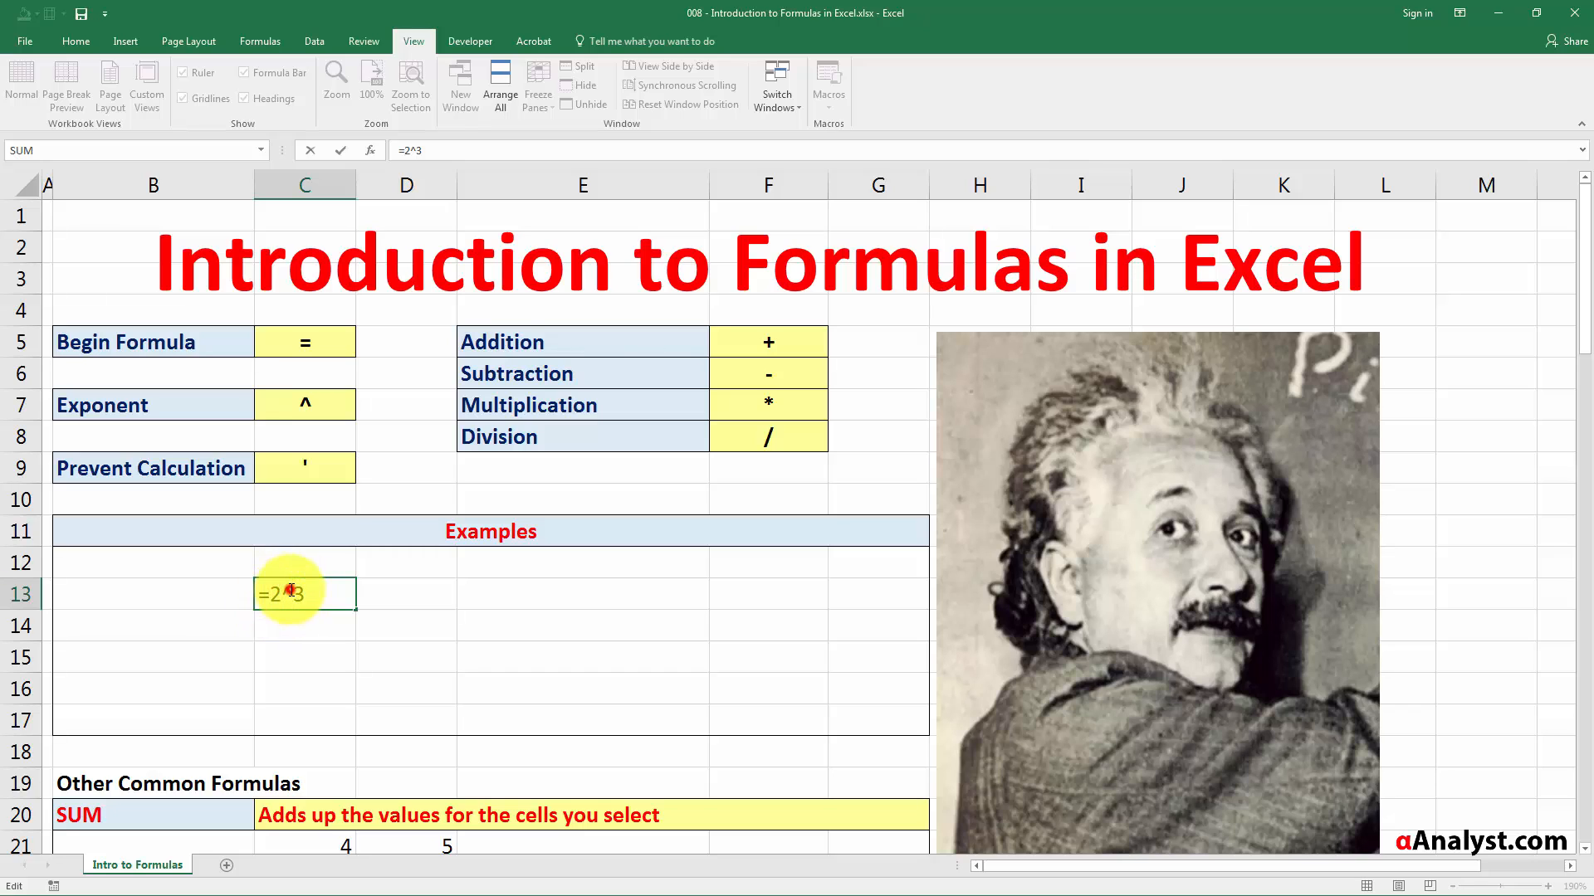
pyautogui.moveTo(282, 590)
pyautogui.mouseDown()
pyautogui.moveTo(299, 592)
pyautogui.moveTo(266, 591)
pyautogui.mouseUp()
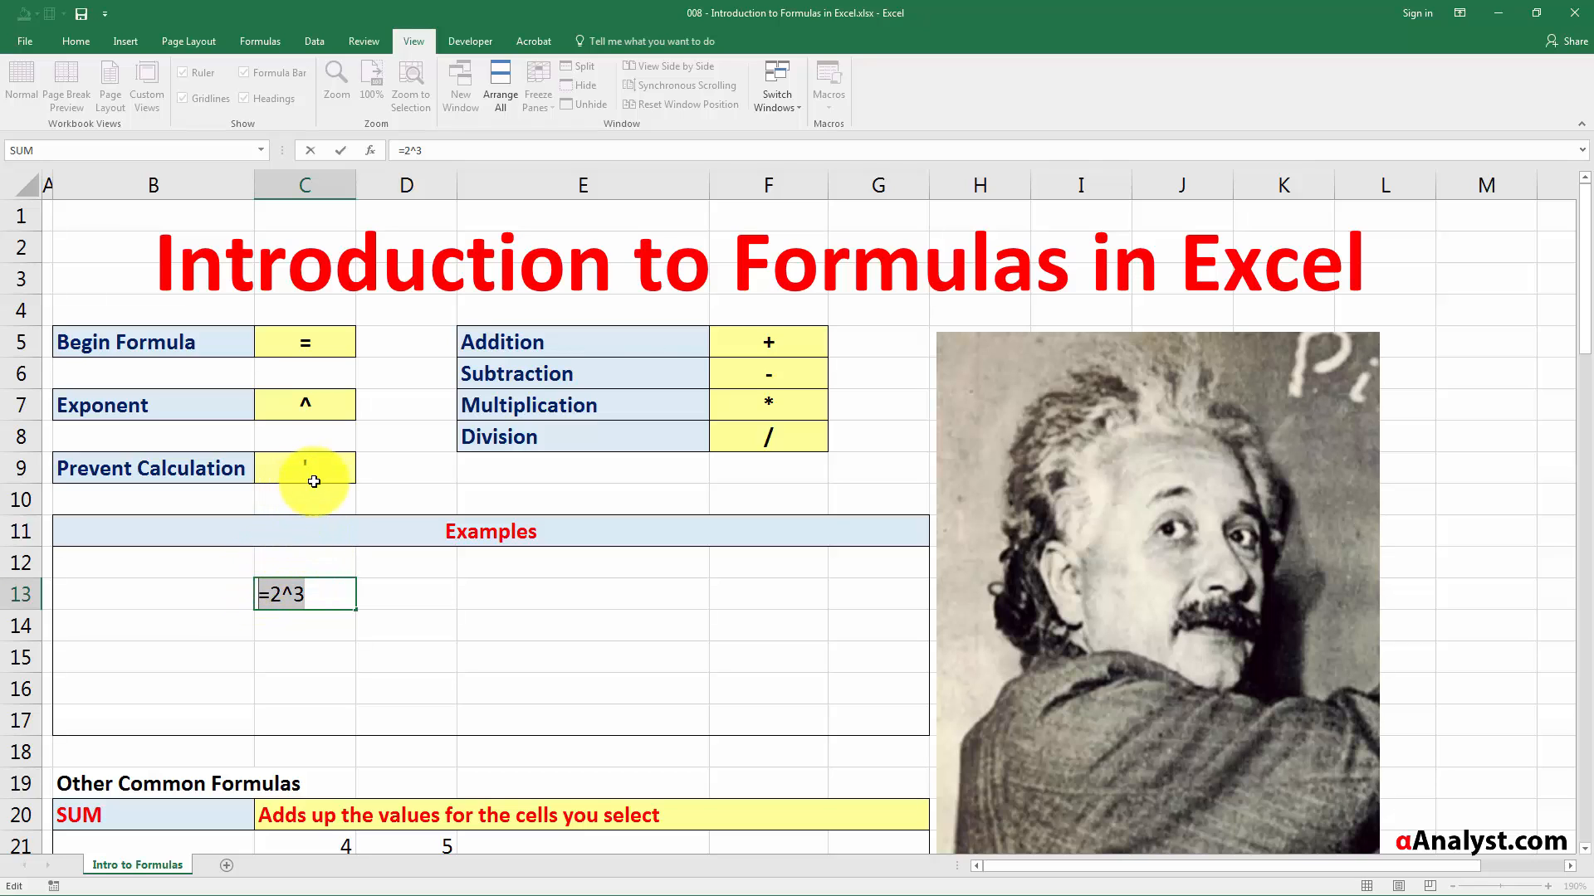
pyautogui.press('Delete')
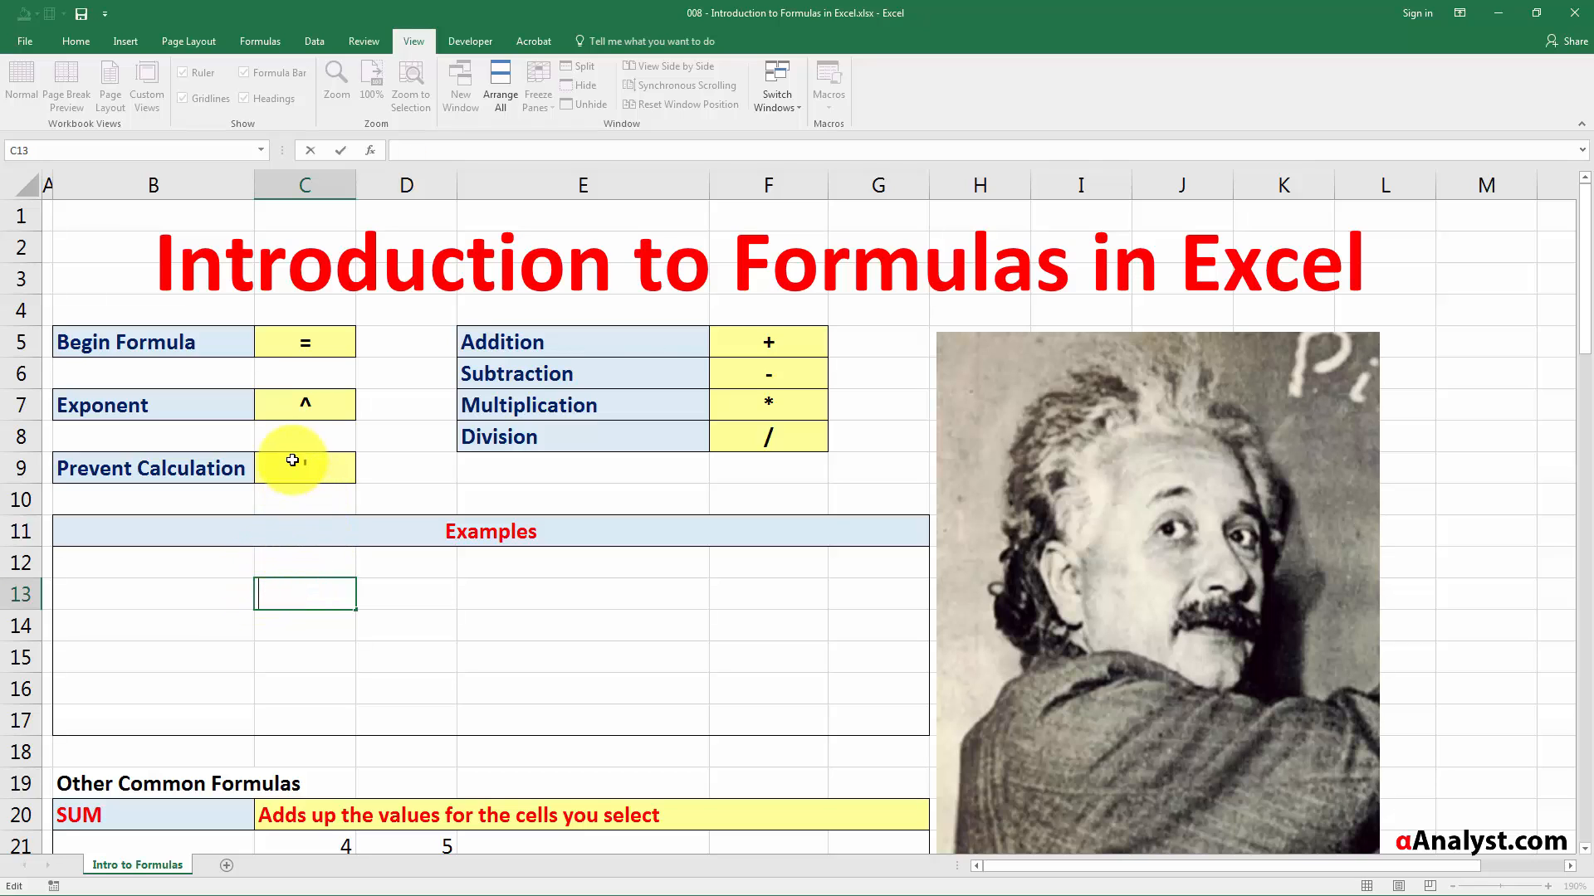
pyautogui.click(294, 459)
pyautogui.click(306, 589)
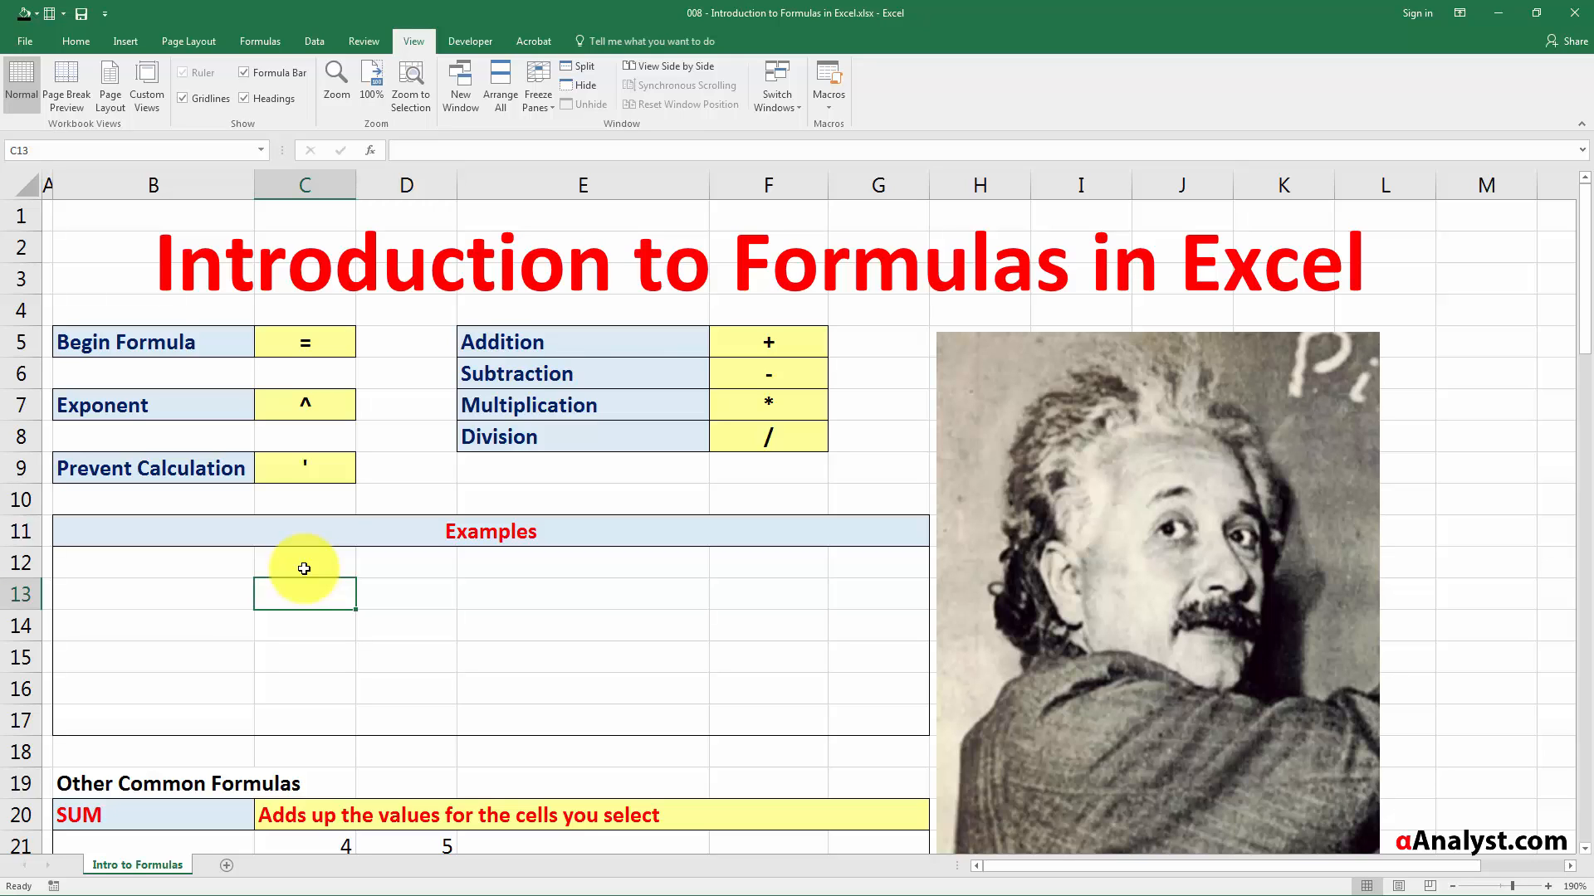
pyautogui.write('=1+1')
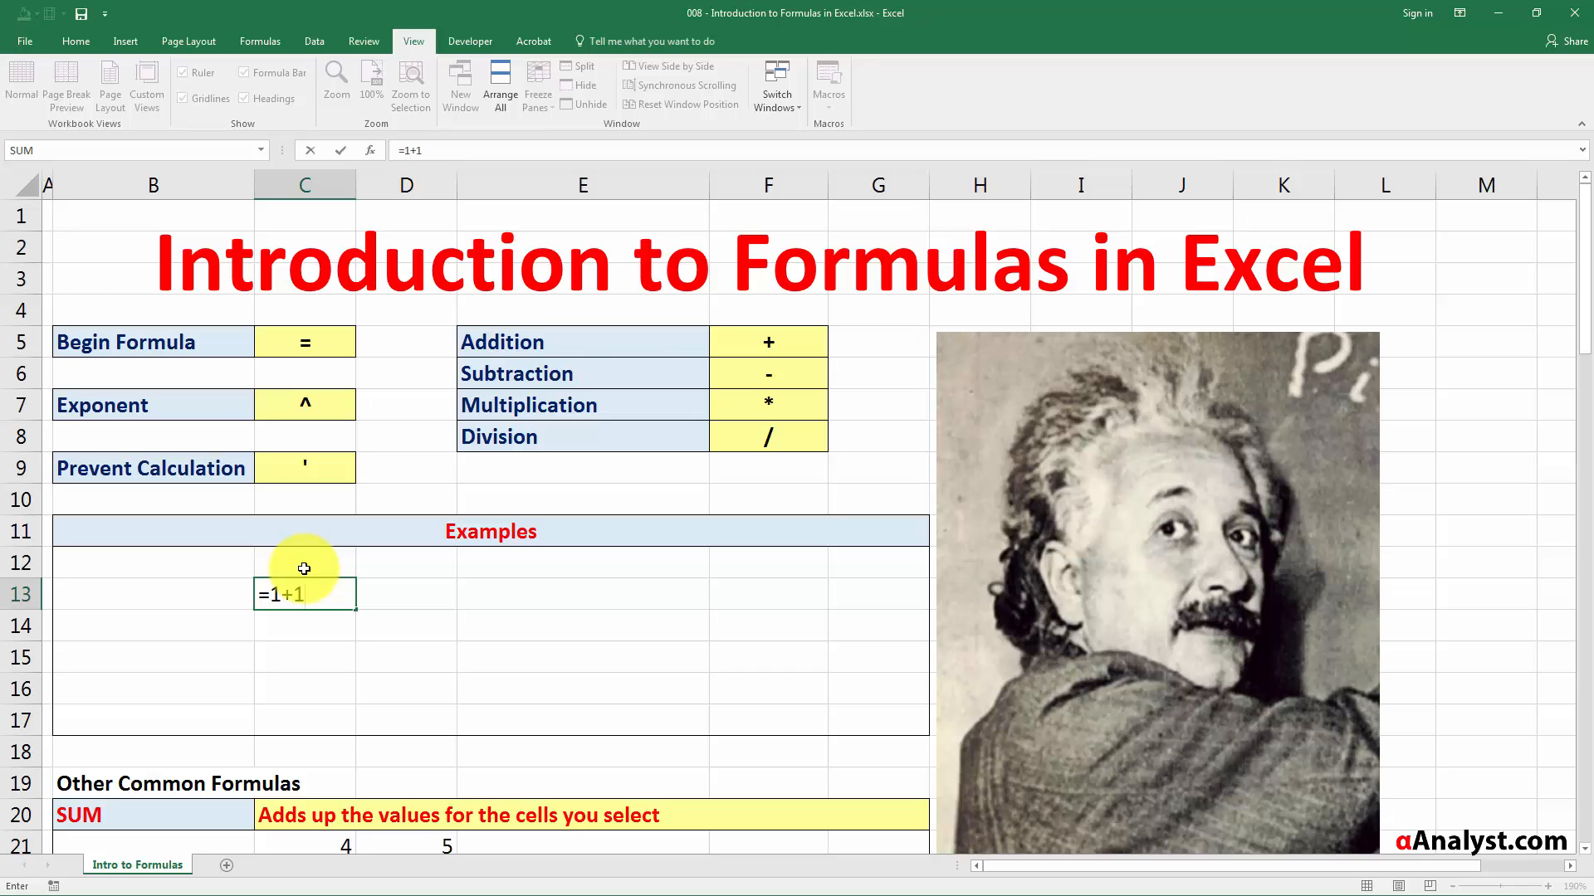
pyautogui.hotkey('ctrl', 'Return')
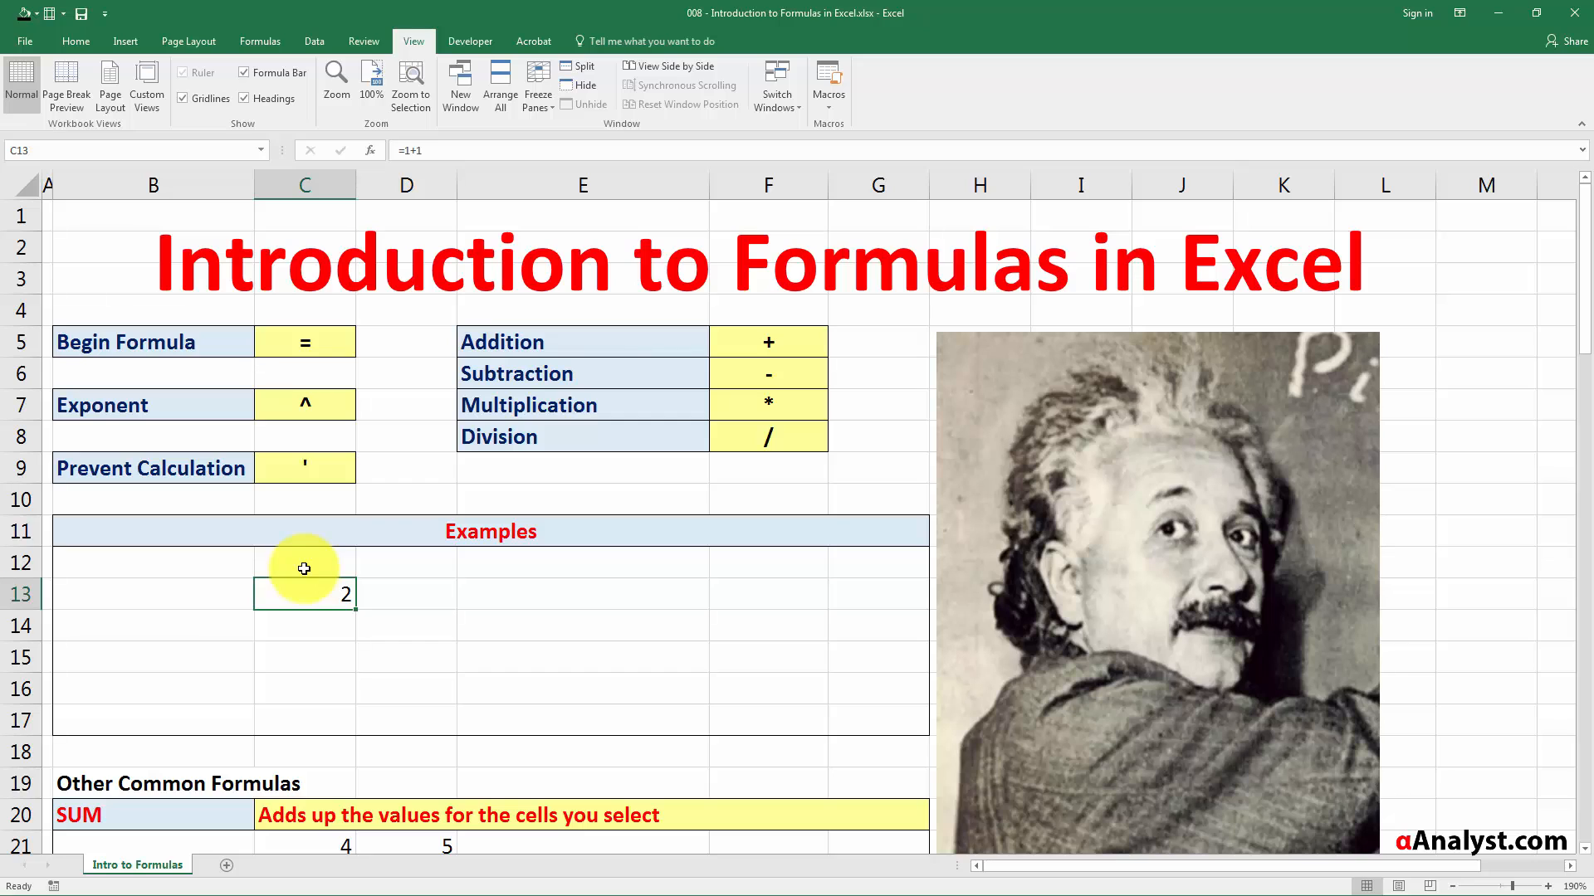
# - Put an apostrophe in front of =1+1 in cell C13 to prevent it from calculating
pyautogui.click(427, 151)
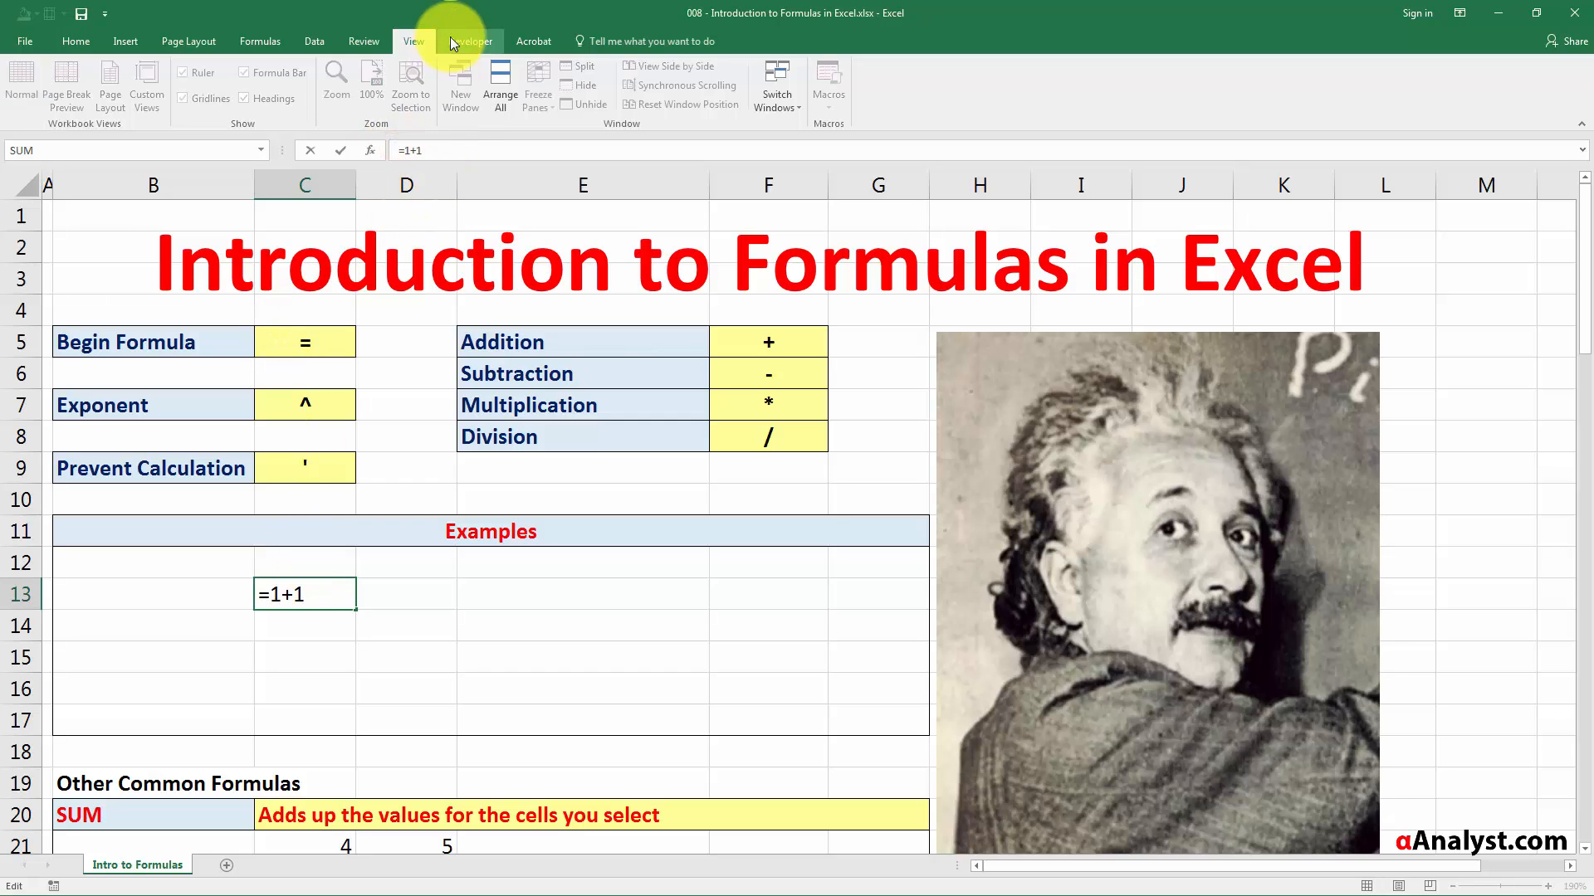
pyautogui.press('Home')
pyautogui.write("'")
pyautogui.press('Return')
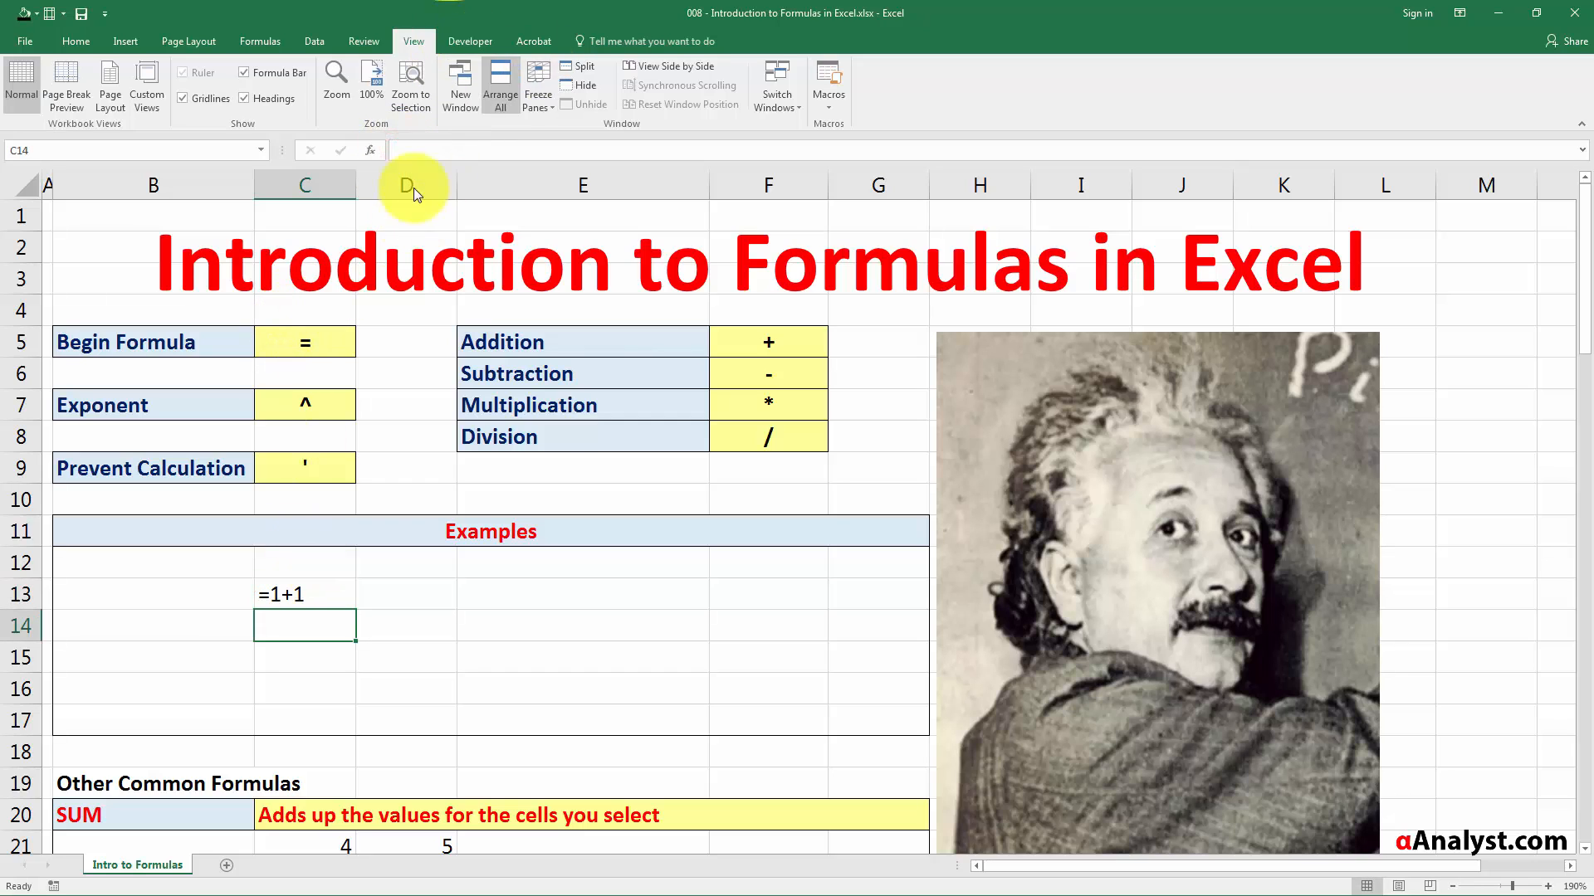
# - Remove the apostrophe in front of =1+1 in cell C13 so that the formula calculates
pyautogui.click(305, 596)
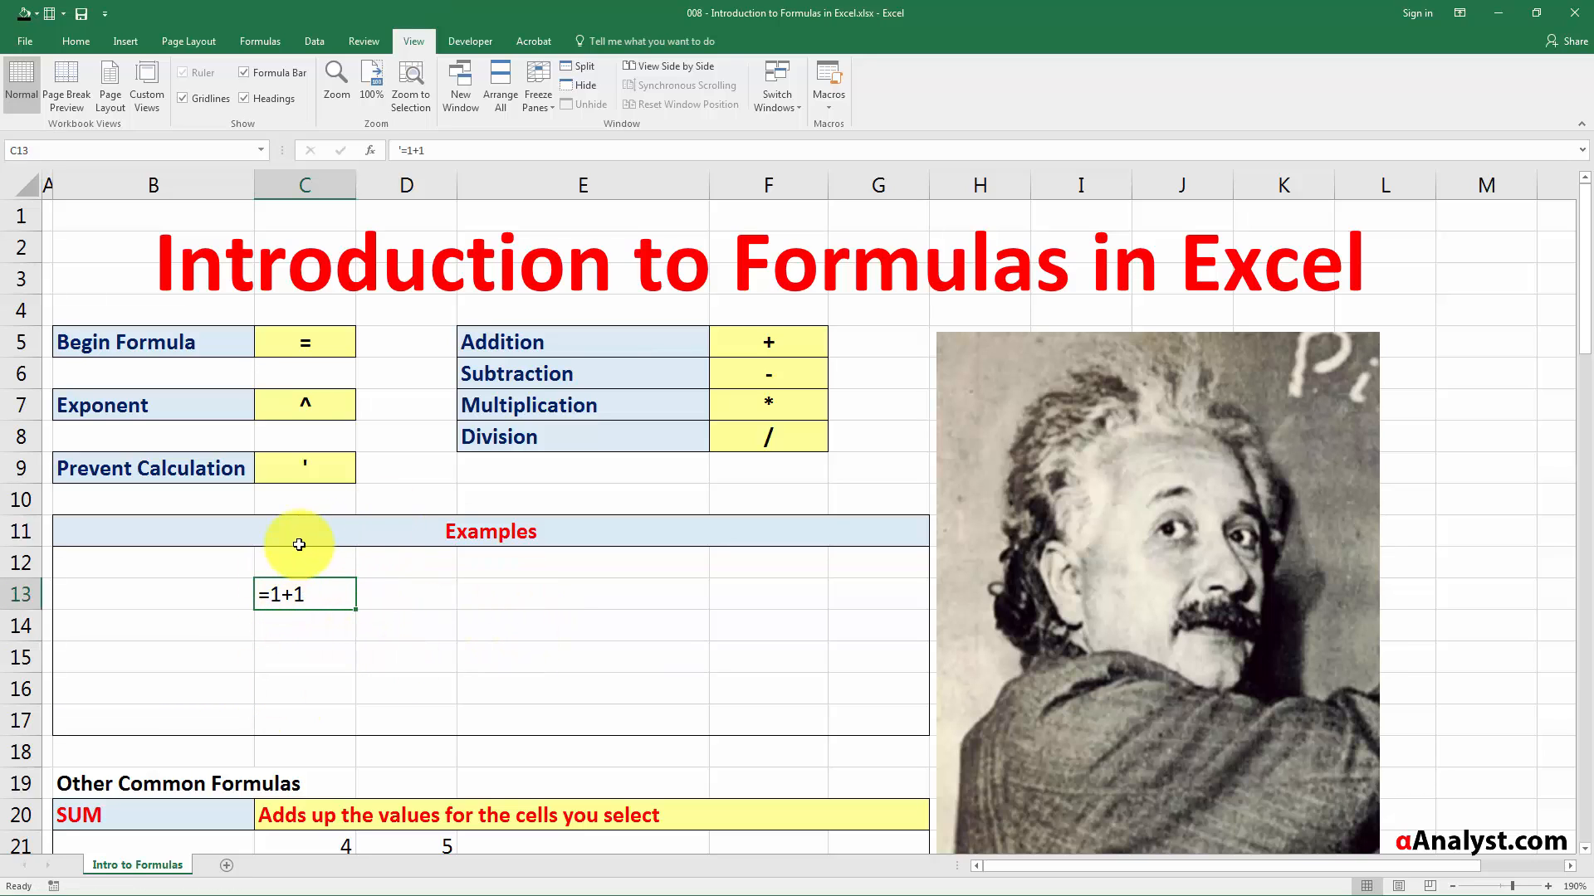
pyautogui.click(297, 592)
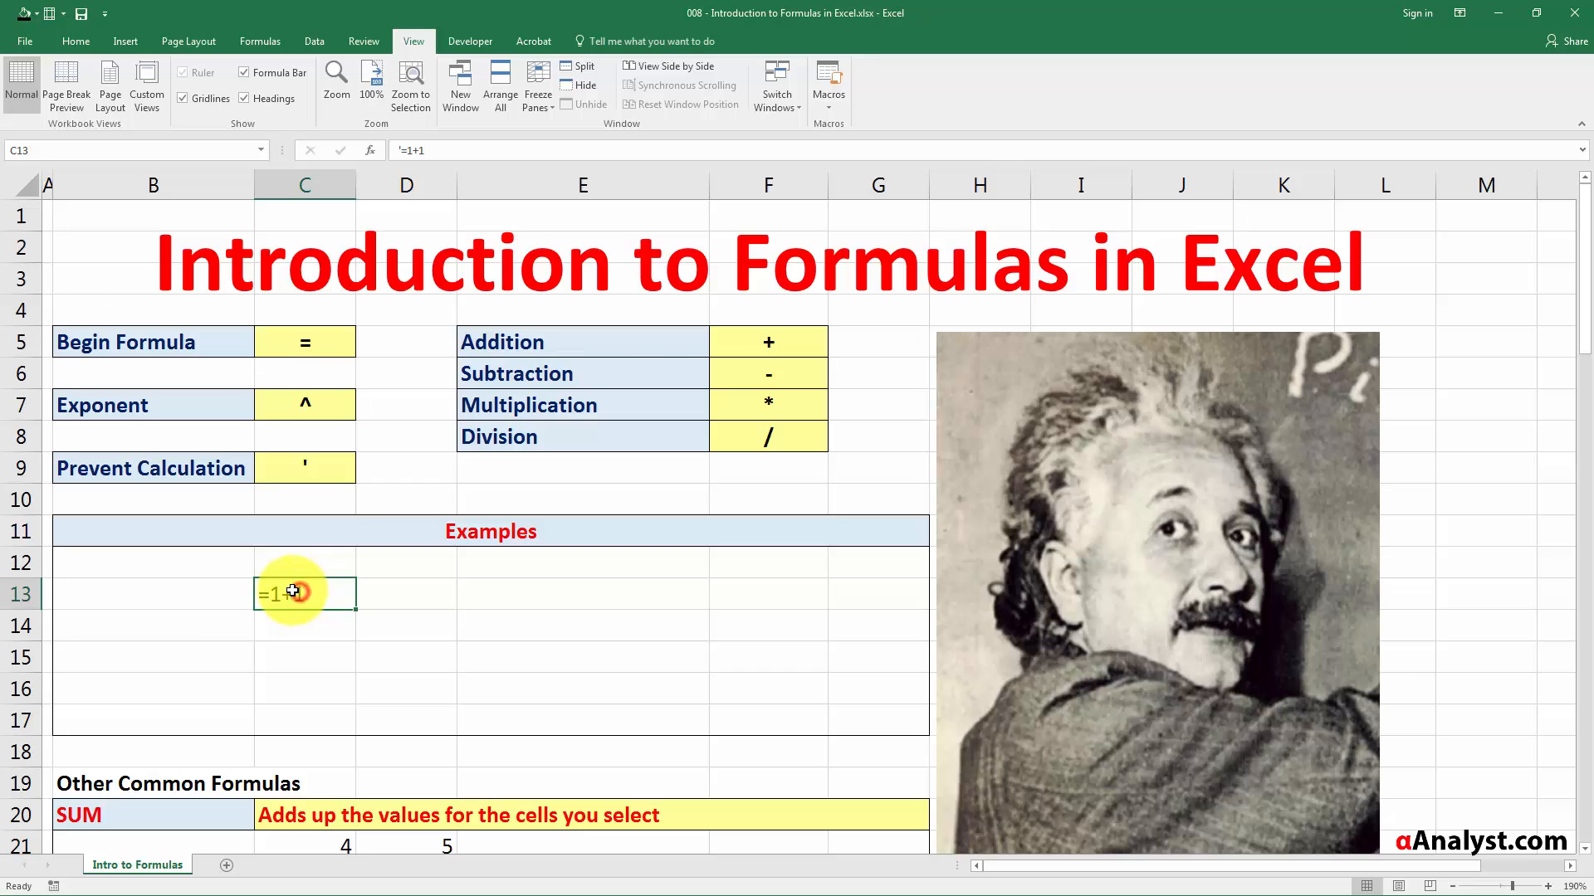
pyautogui.doubleClick(292, 592)
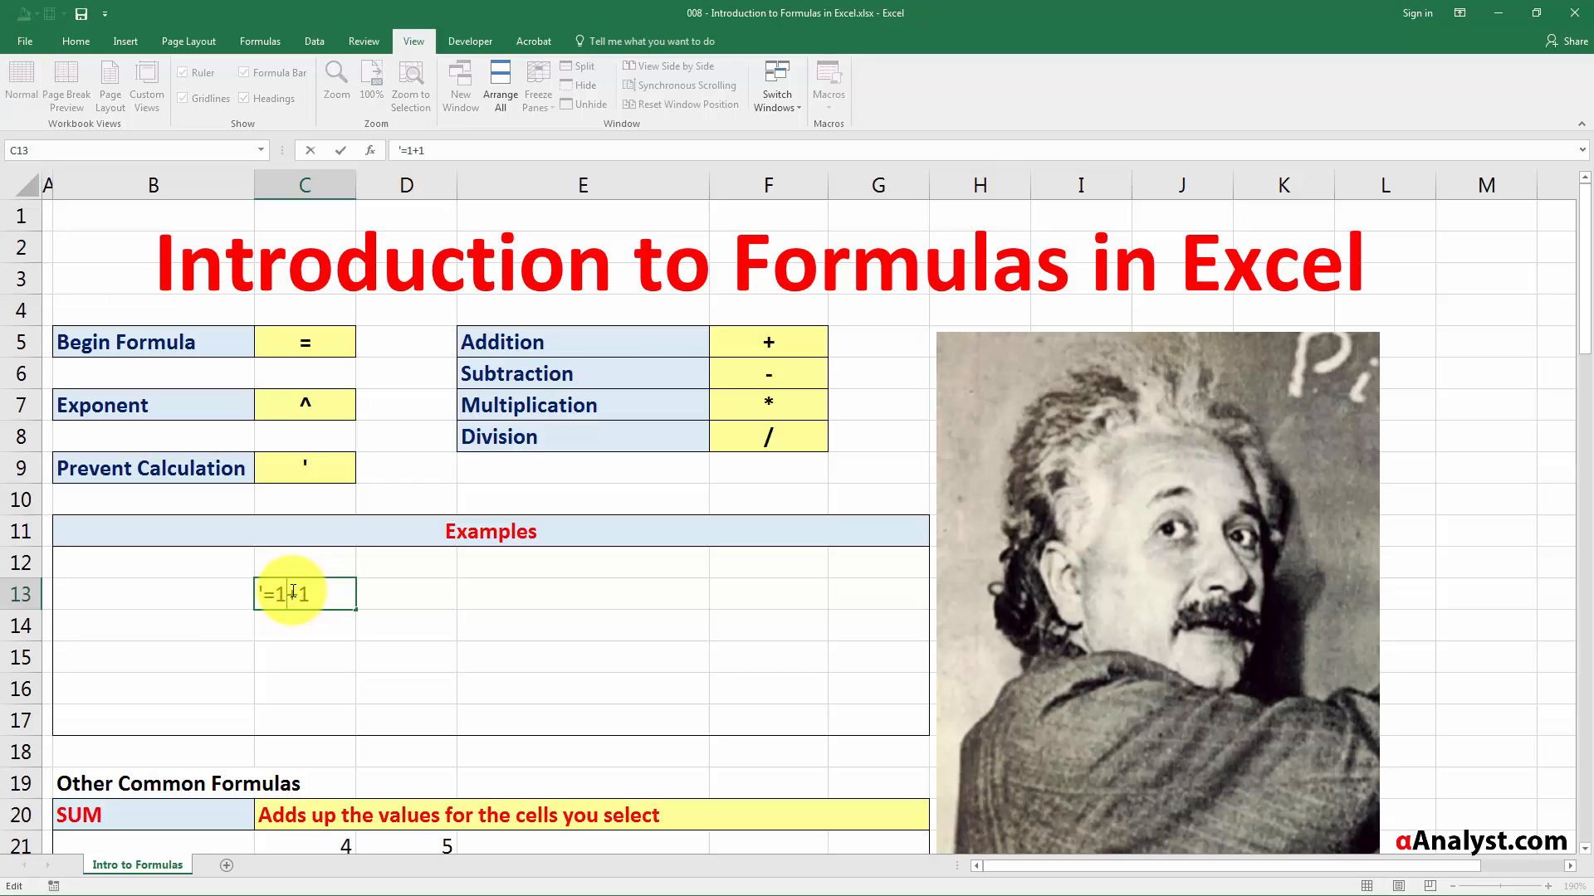
pyautogui.click(264, 594)
pyautogui.press('BackSpace')
pyautogui.press('Return')
pyautogui.click(296, 651)
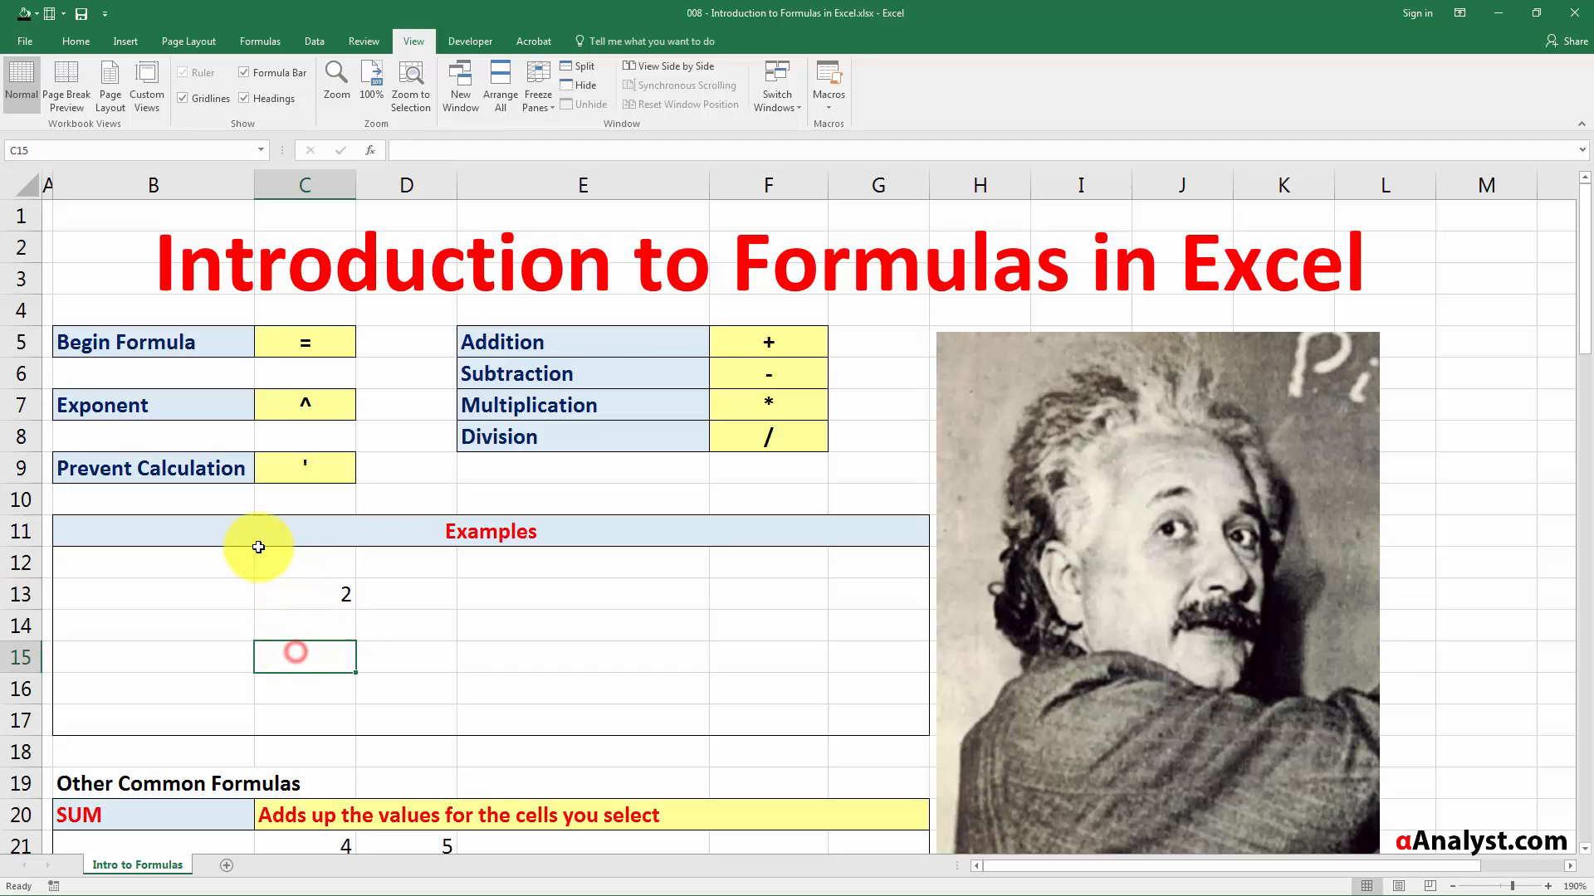
# - Examine the SUM example under Other Common Formulas, including the values in column C and the formula in cell C23
pyautogui.scroll(-4, 282, 531)
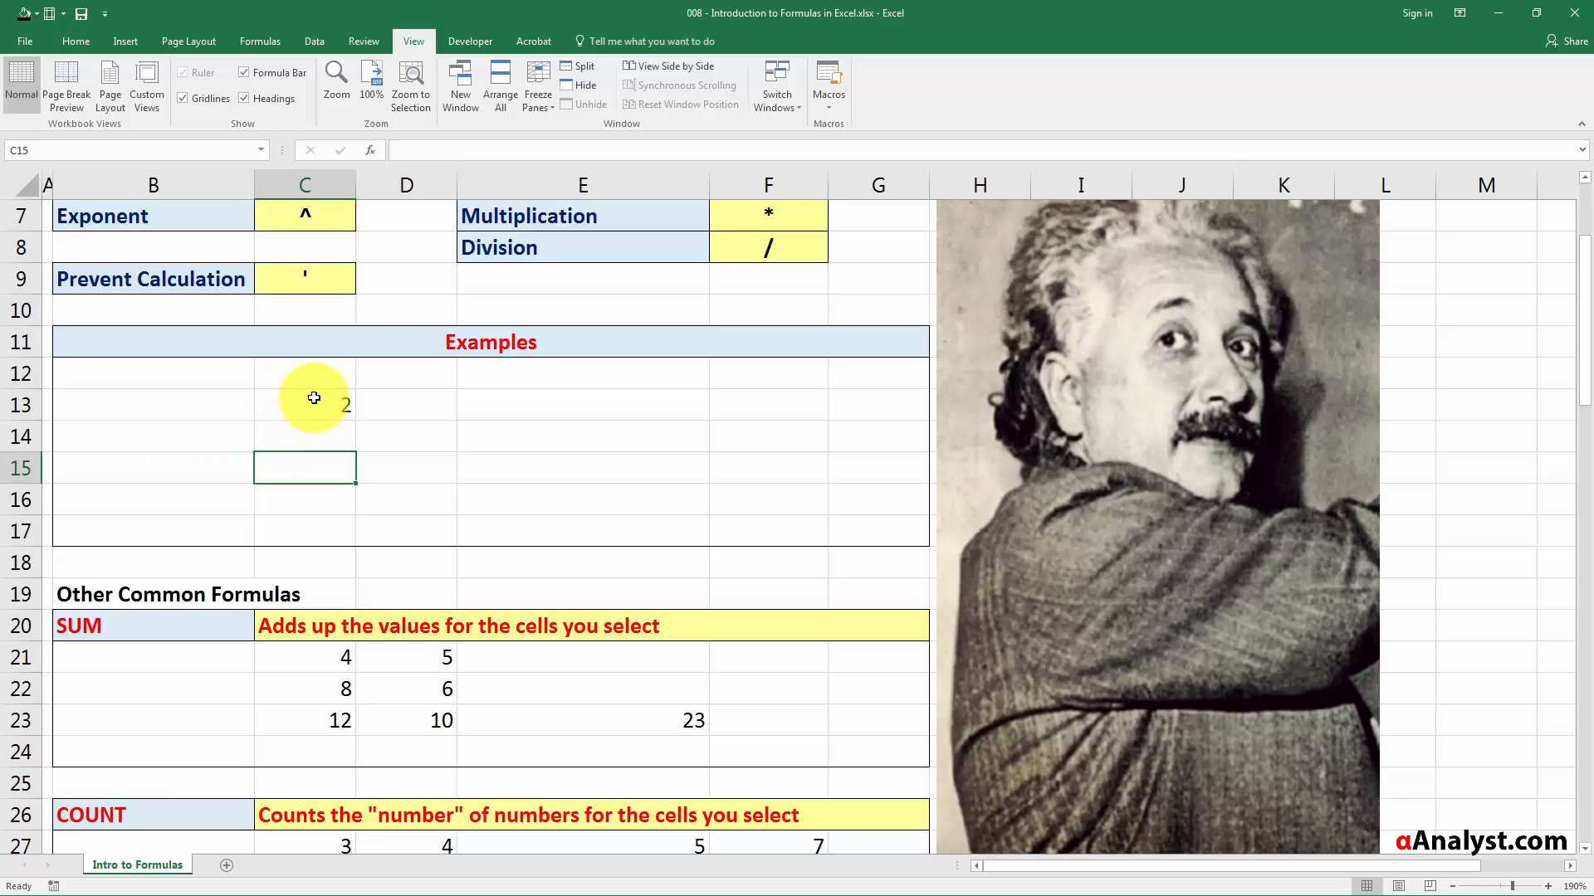
pyautogui.scroll(-2, 323, 400)
pyautogui.click(300, 322)
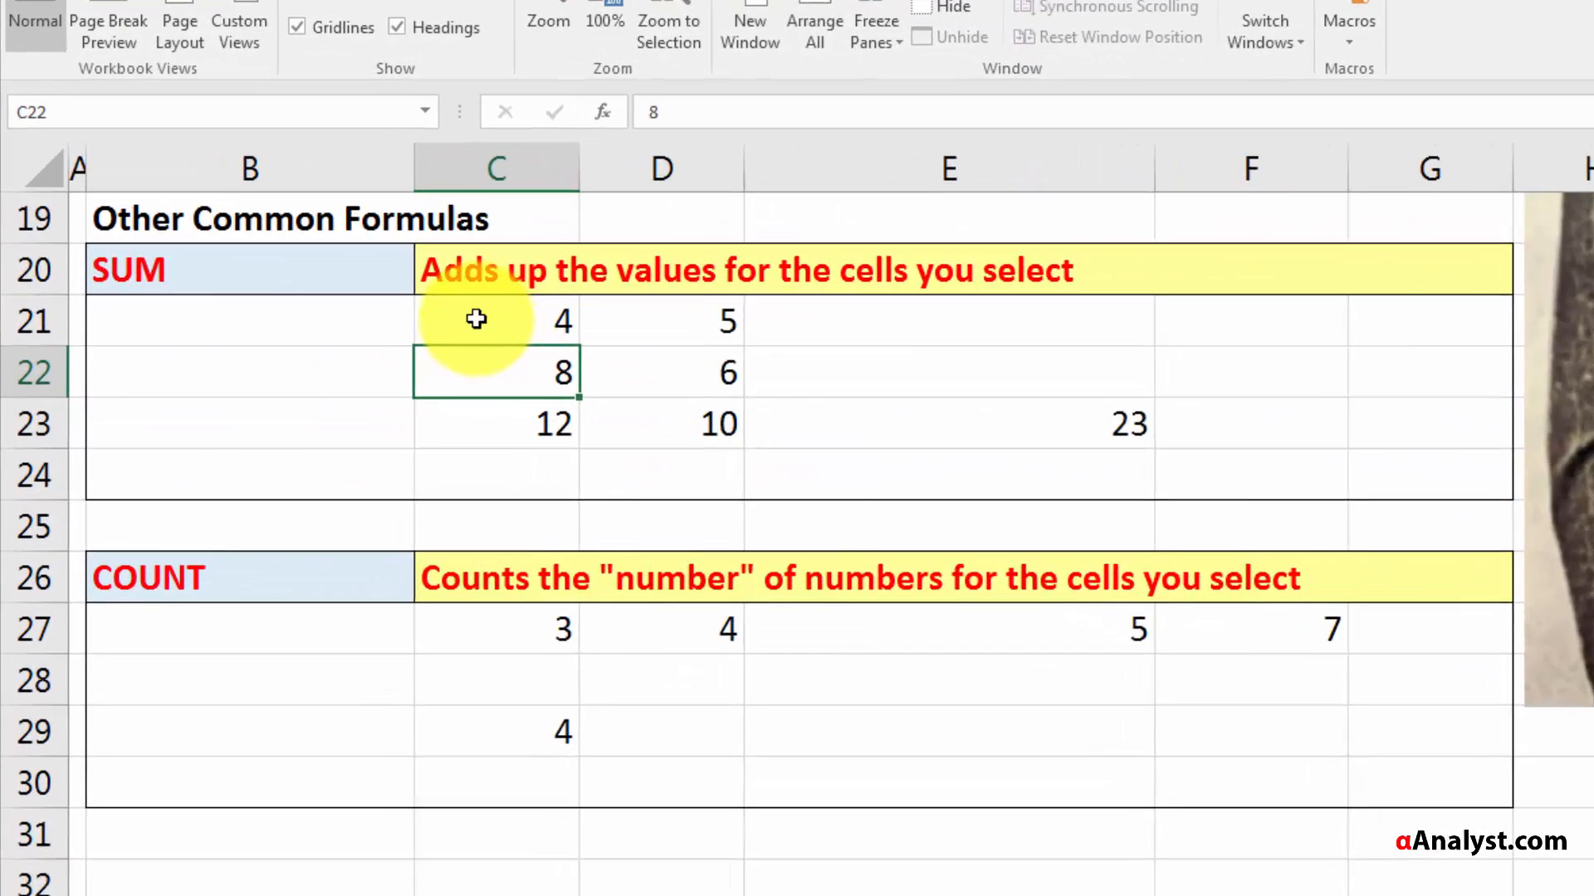
pyautogui.click(365, 249)
pyautogui.click(336, 251)
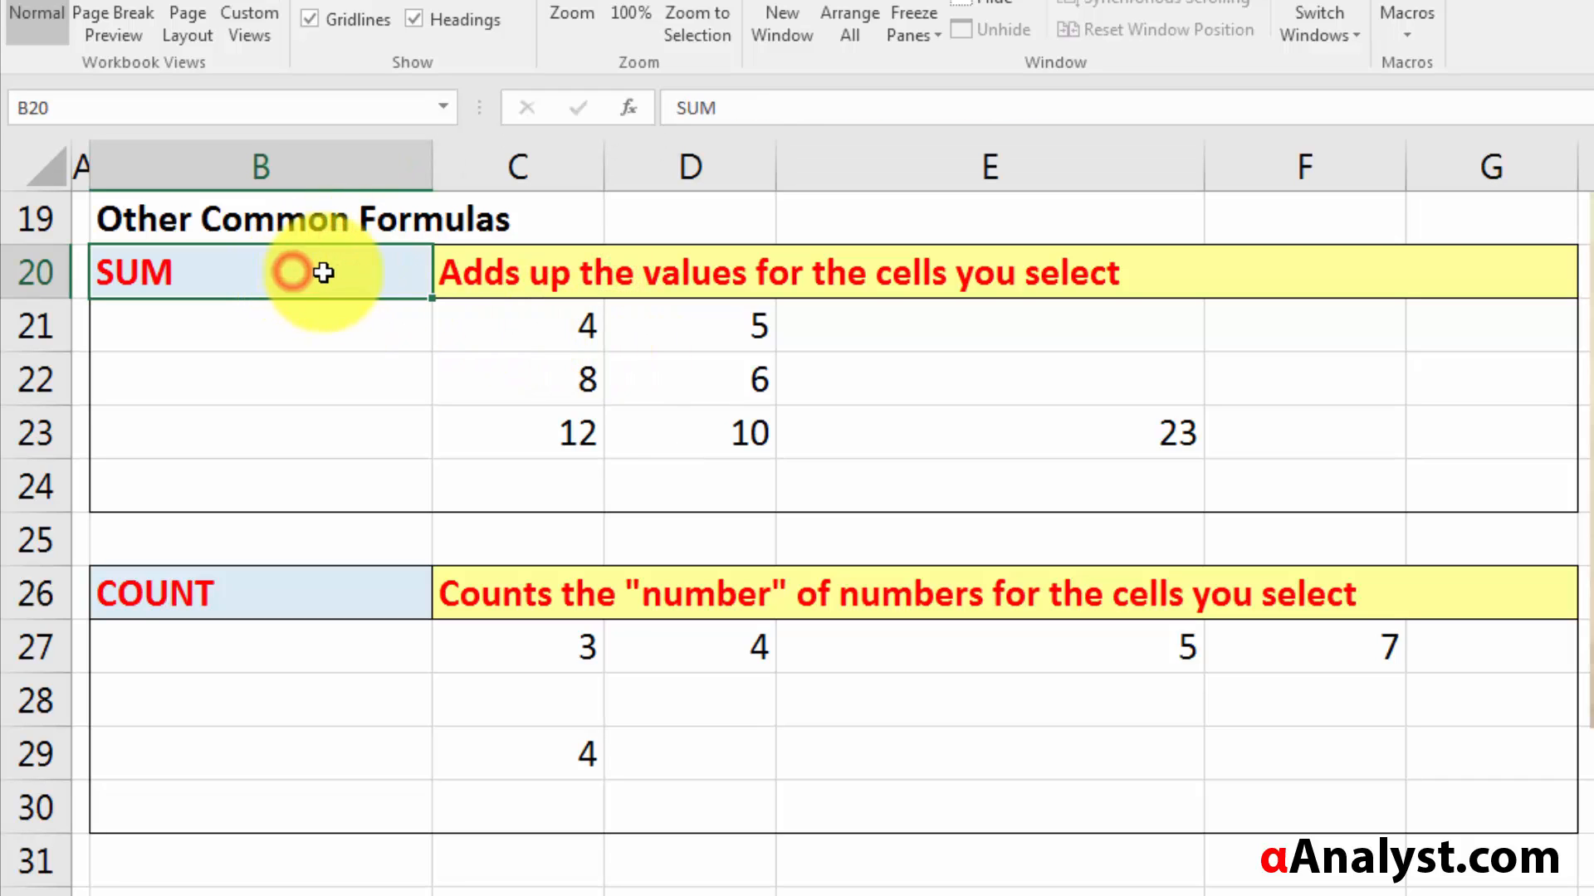
pyautogui.click(535, 336)
pyautogui.click(573, 427)
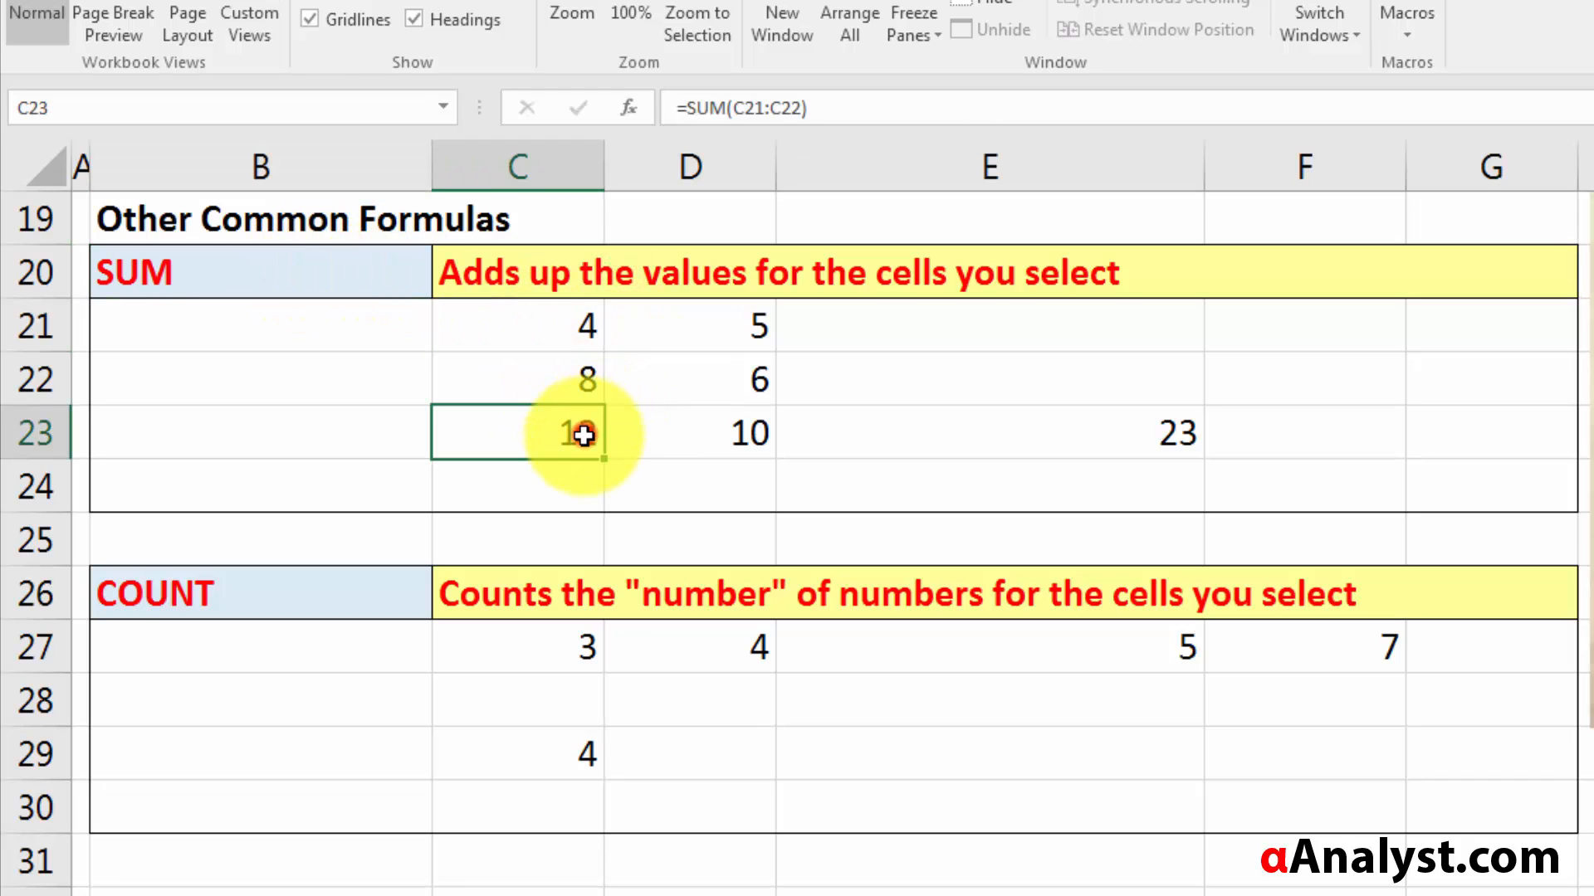
pyautogui.doubleClick(531, 429)
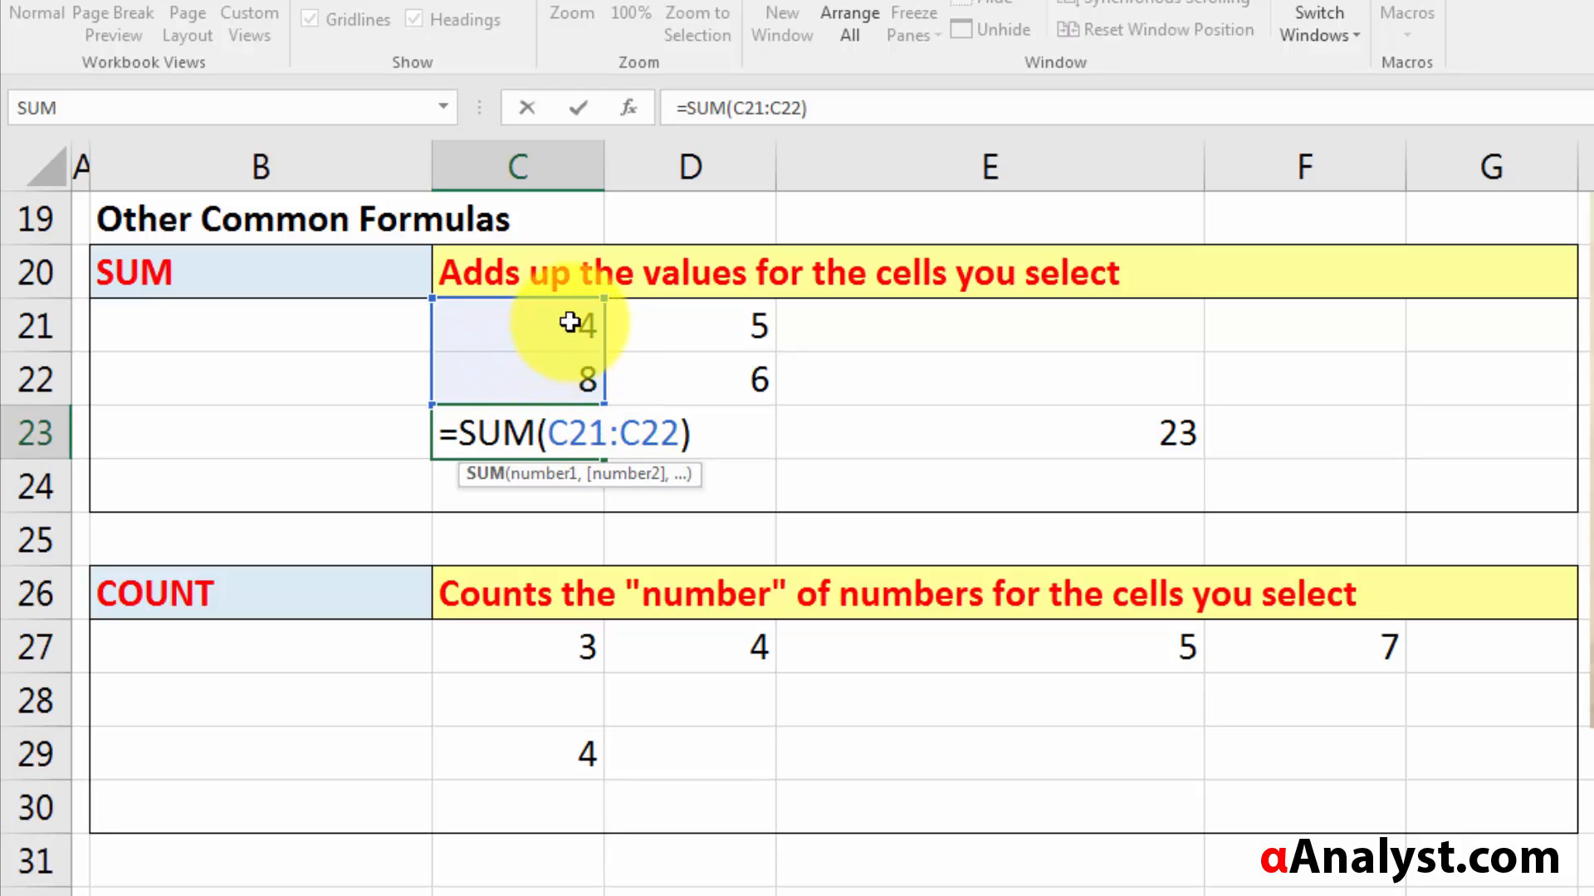
pyautogui.press('Escape')
pyautogui.click(560, 426)
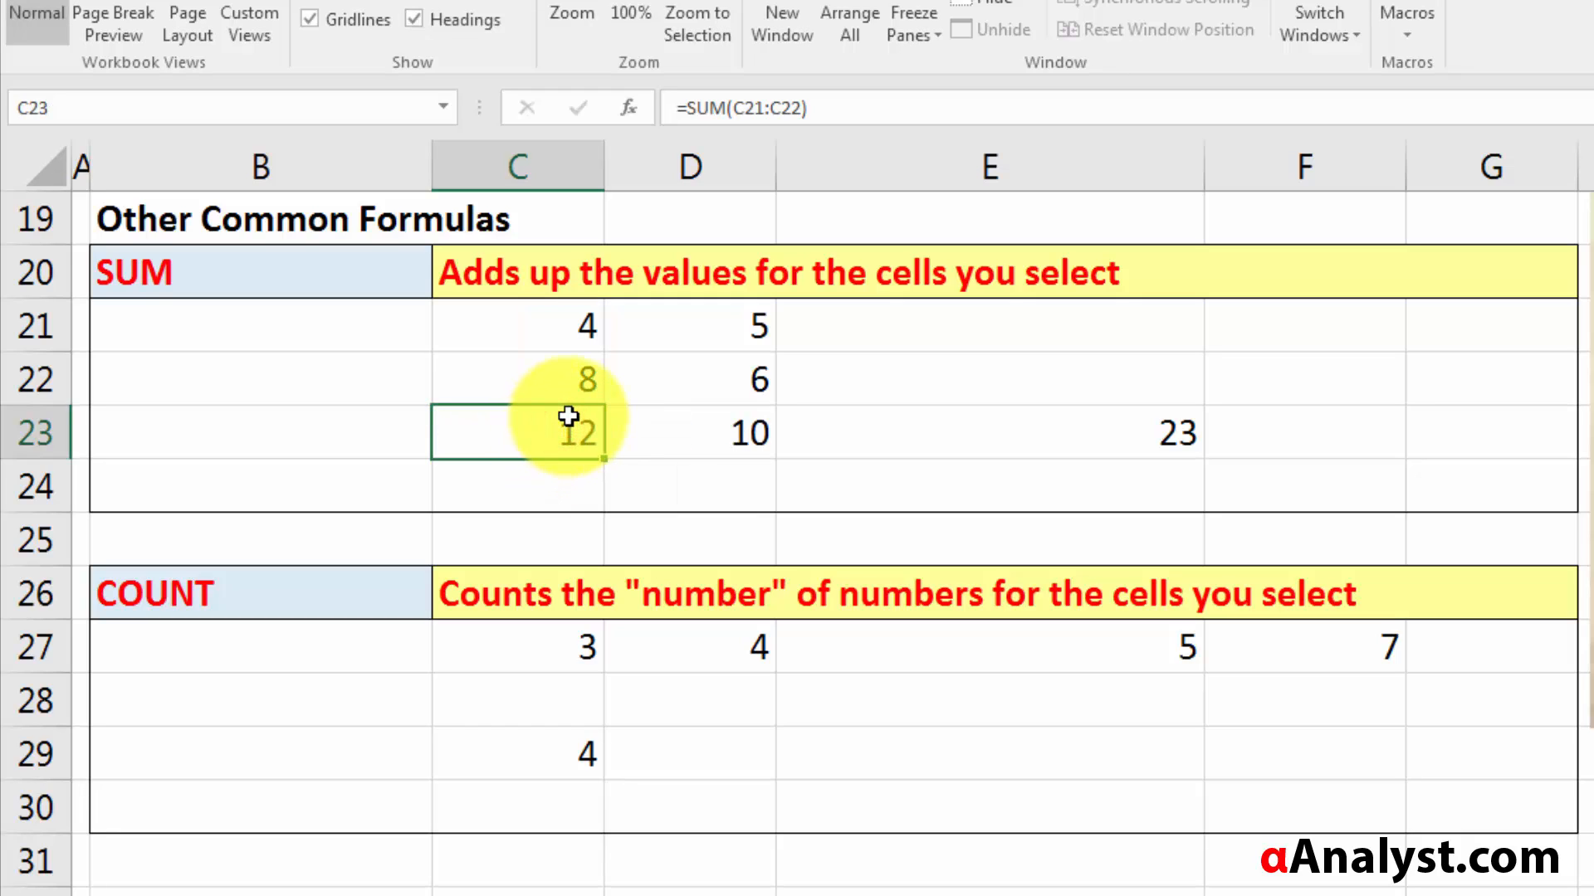
# - Replace the formula in cell C23 with =C21+C22
pyautogui.write('=')
pyautogui.press('Up')
pyautogui.press('Up')
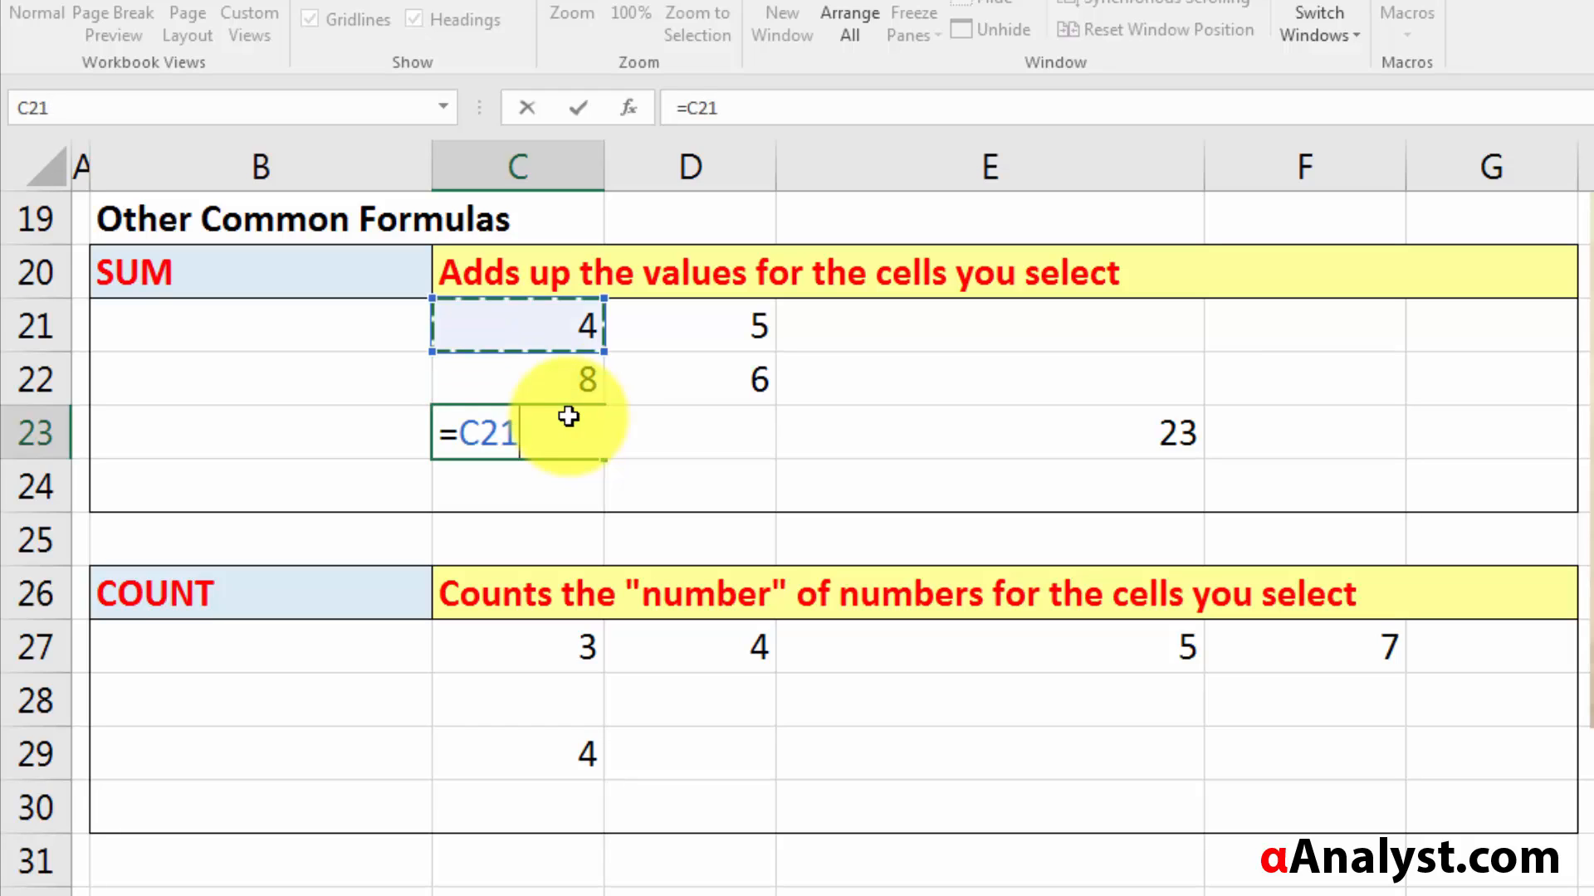
pyautogui.write('+')
pyautogui.click(543, 384)
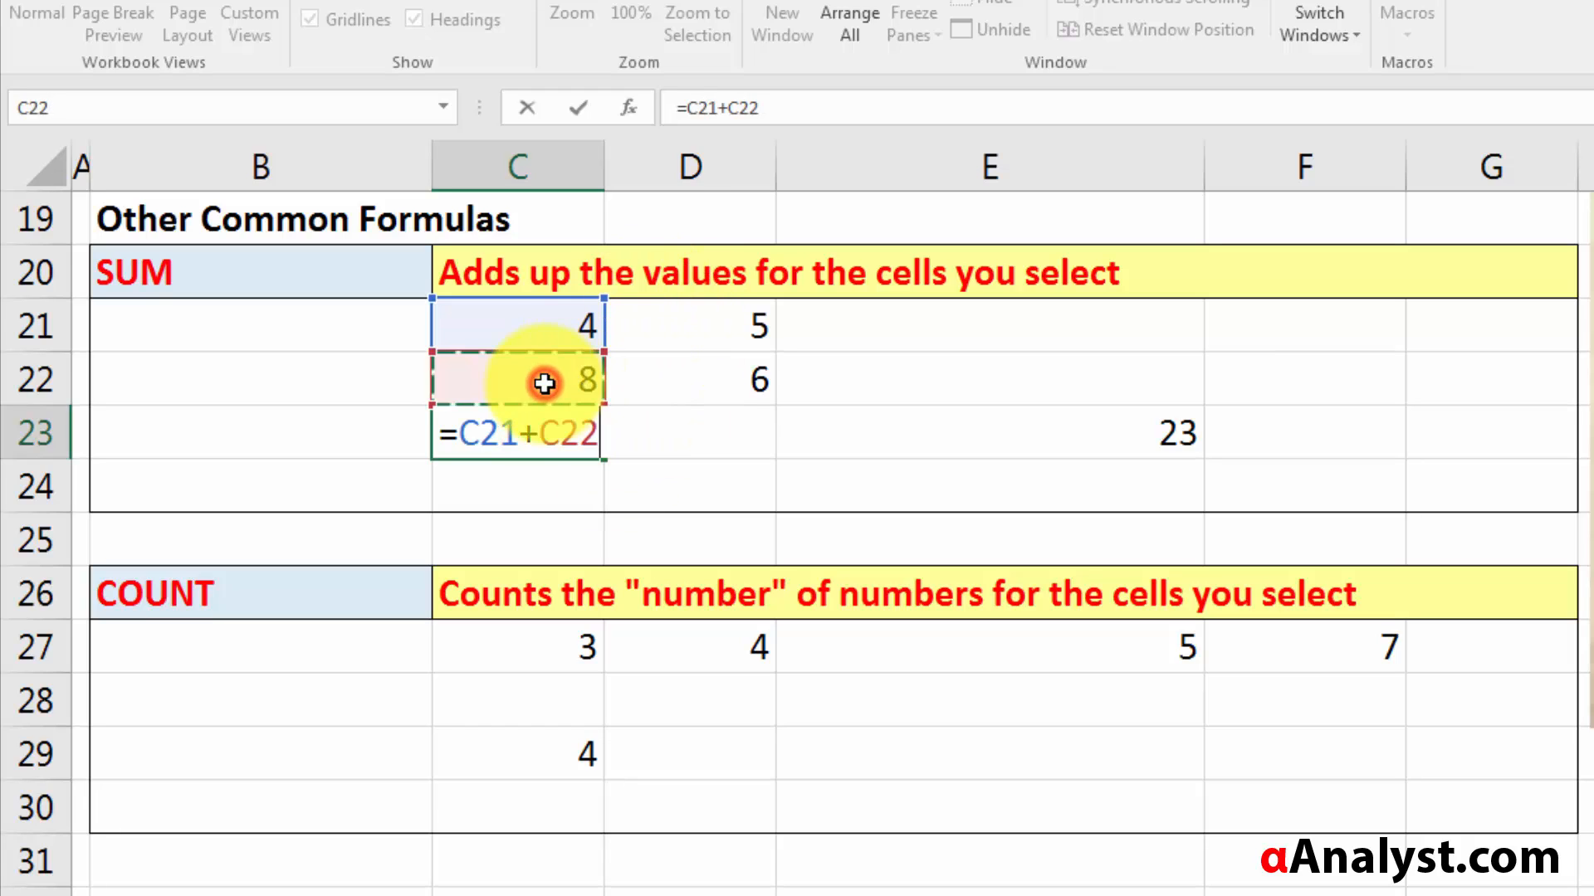
pyautogui.press('Return')
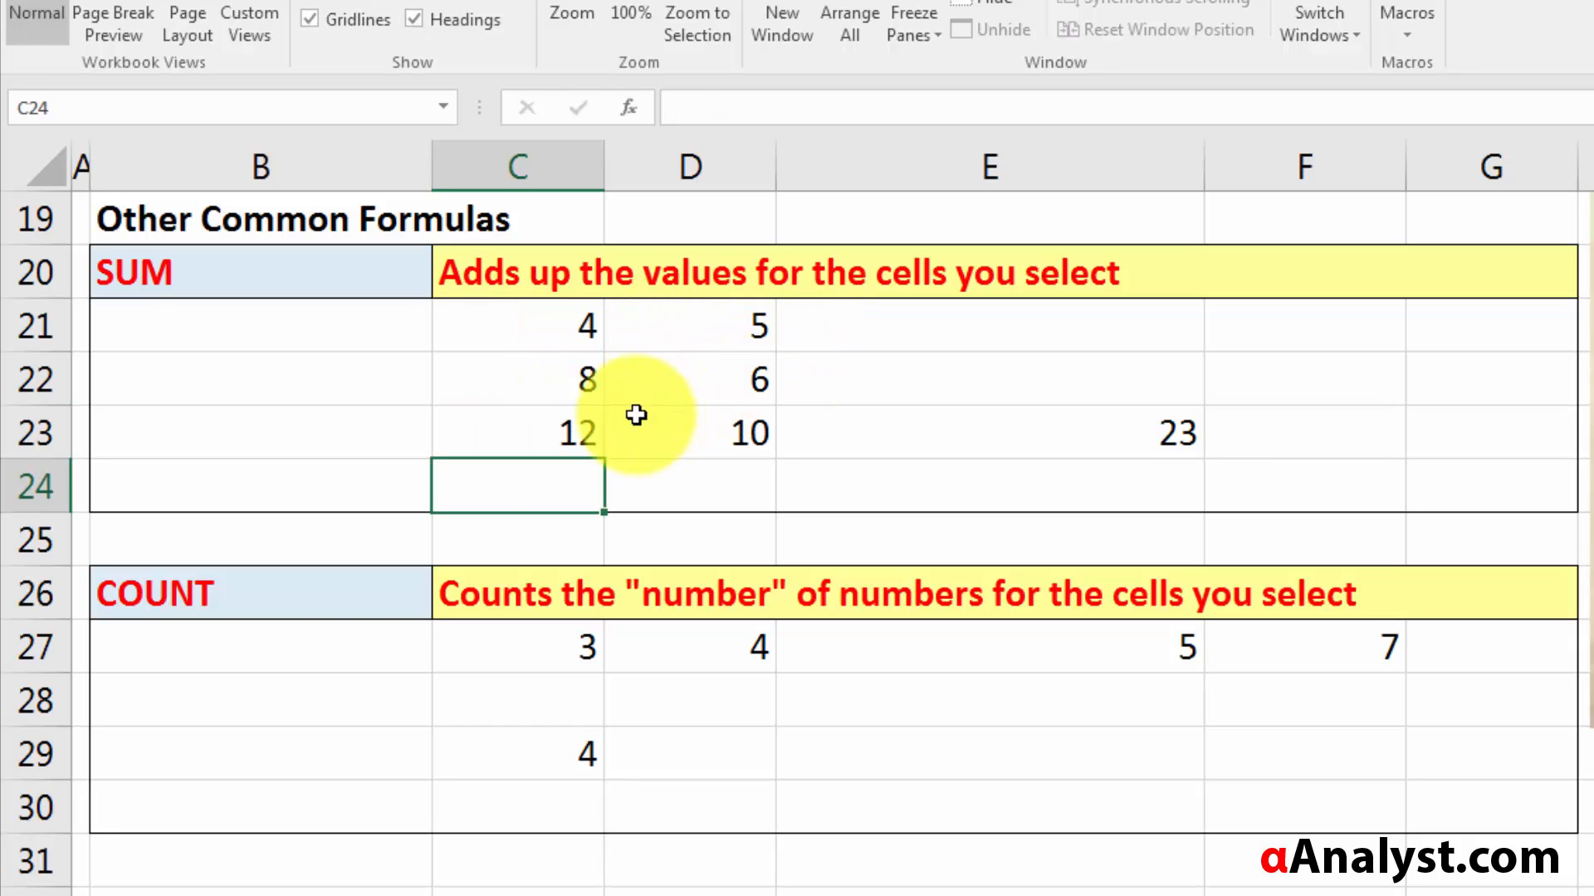
# - Clear the addition formula from cell C23, keeping the cell selected
pyautogui.click(543, 423)
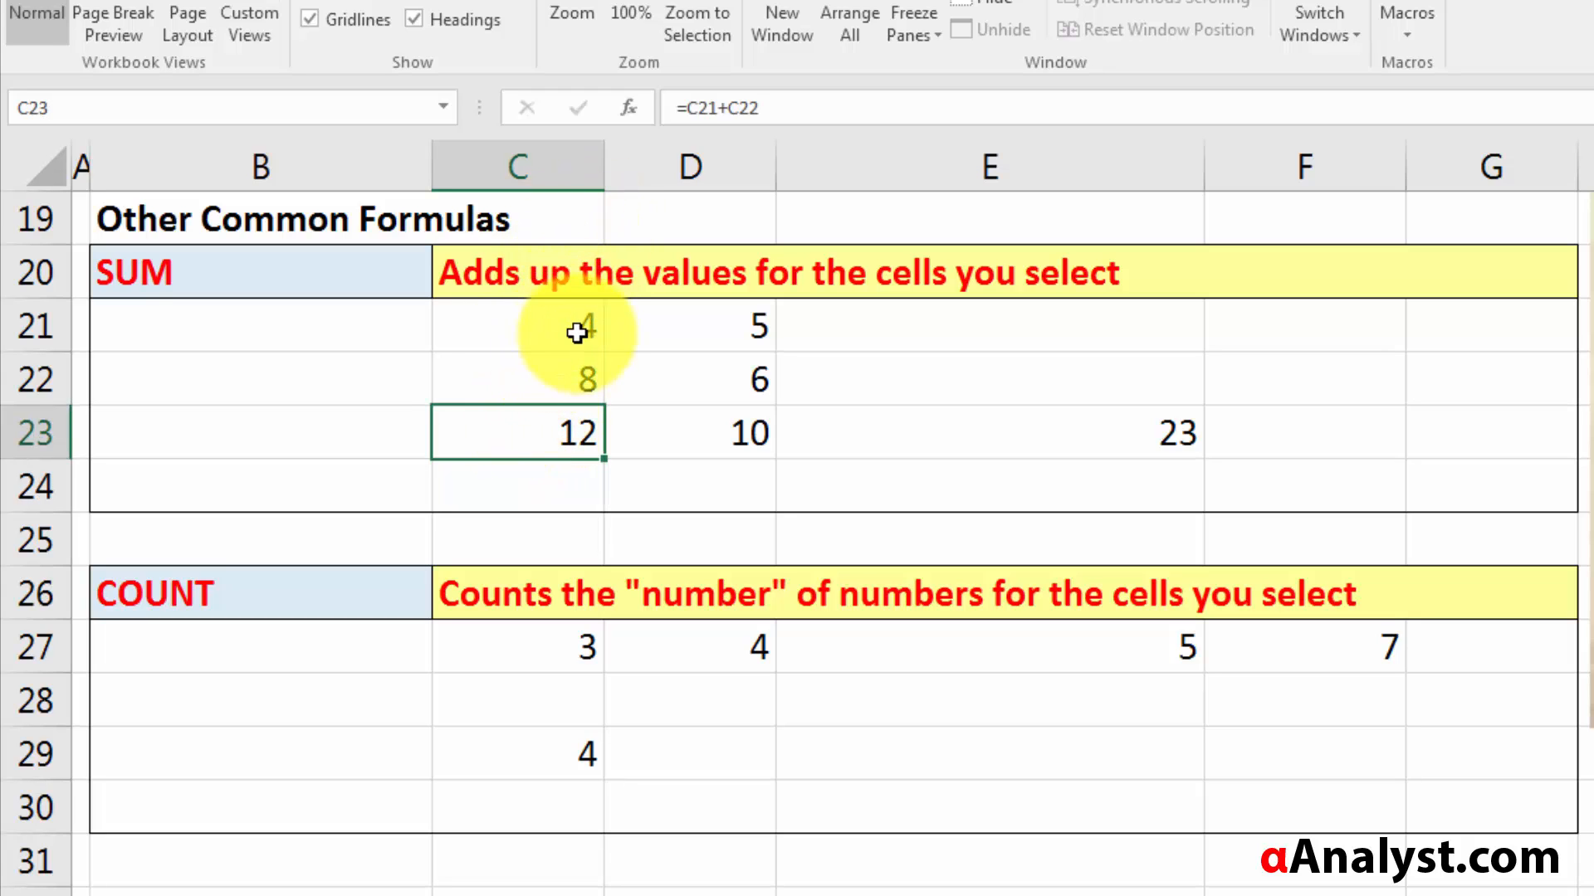
pyautogui.press('BackSpace')
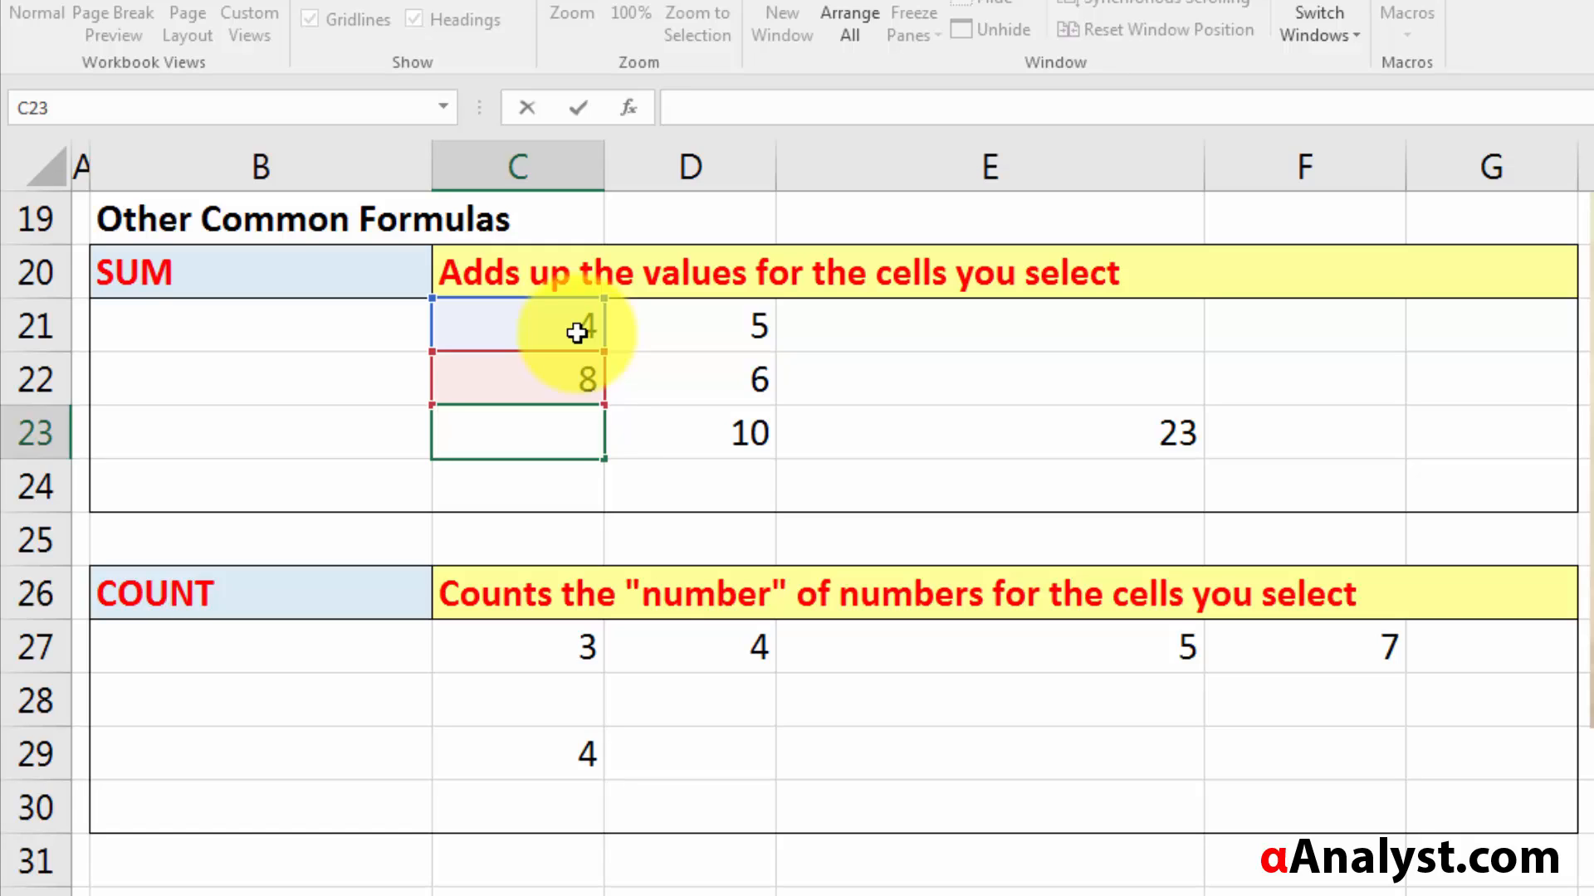
pyautogui.press('Return')
pyautogui.press('Up')
pyautogui.press('Delete')
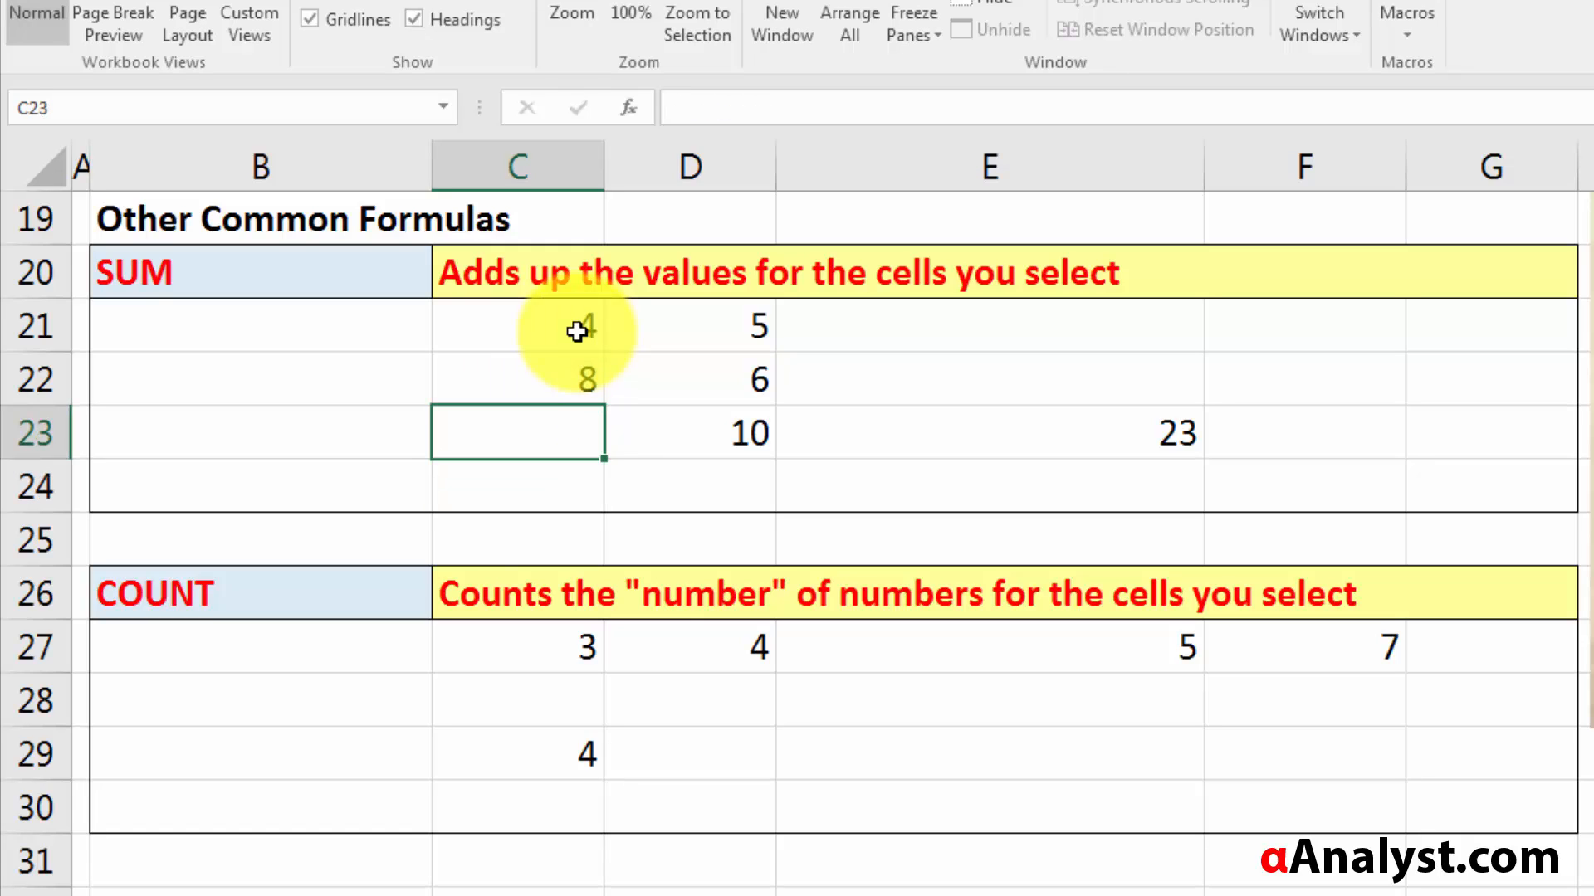
# - Enter =SUM(C21:C22) in cell C23 to add the range, keeping the cell selected
pyautogui.write('=SU')
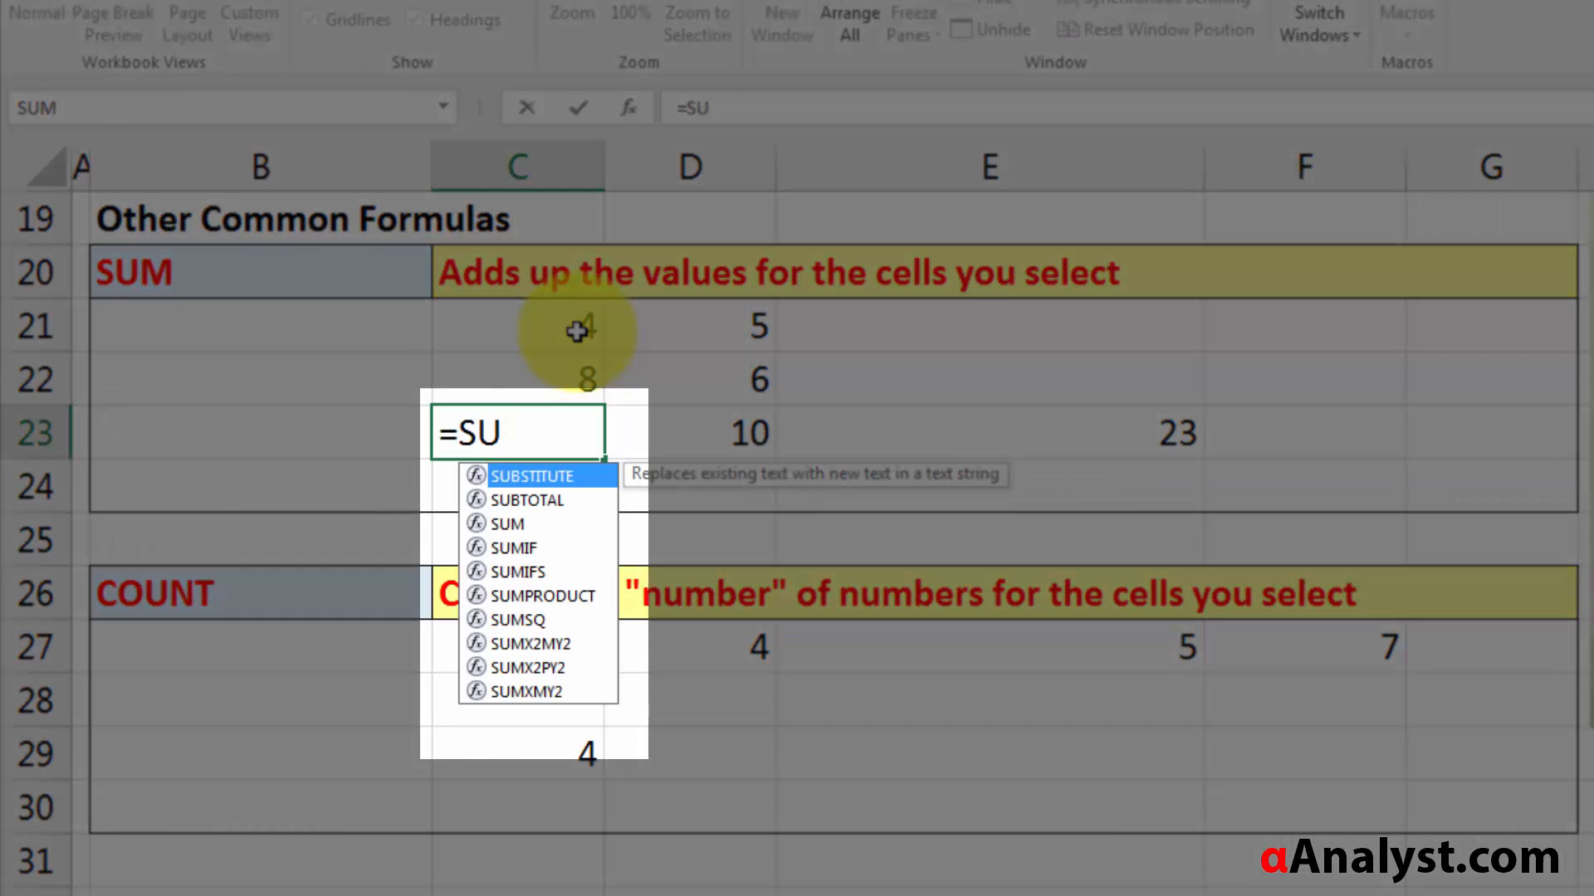
pyautogui.write('M')
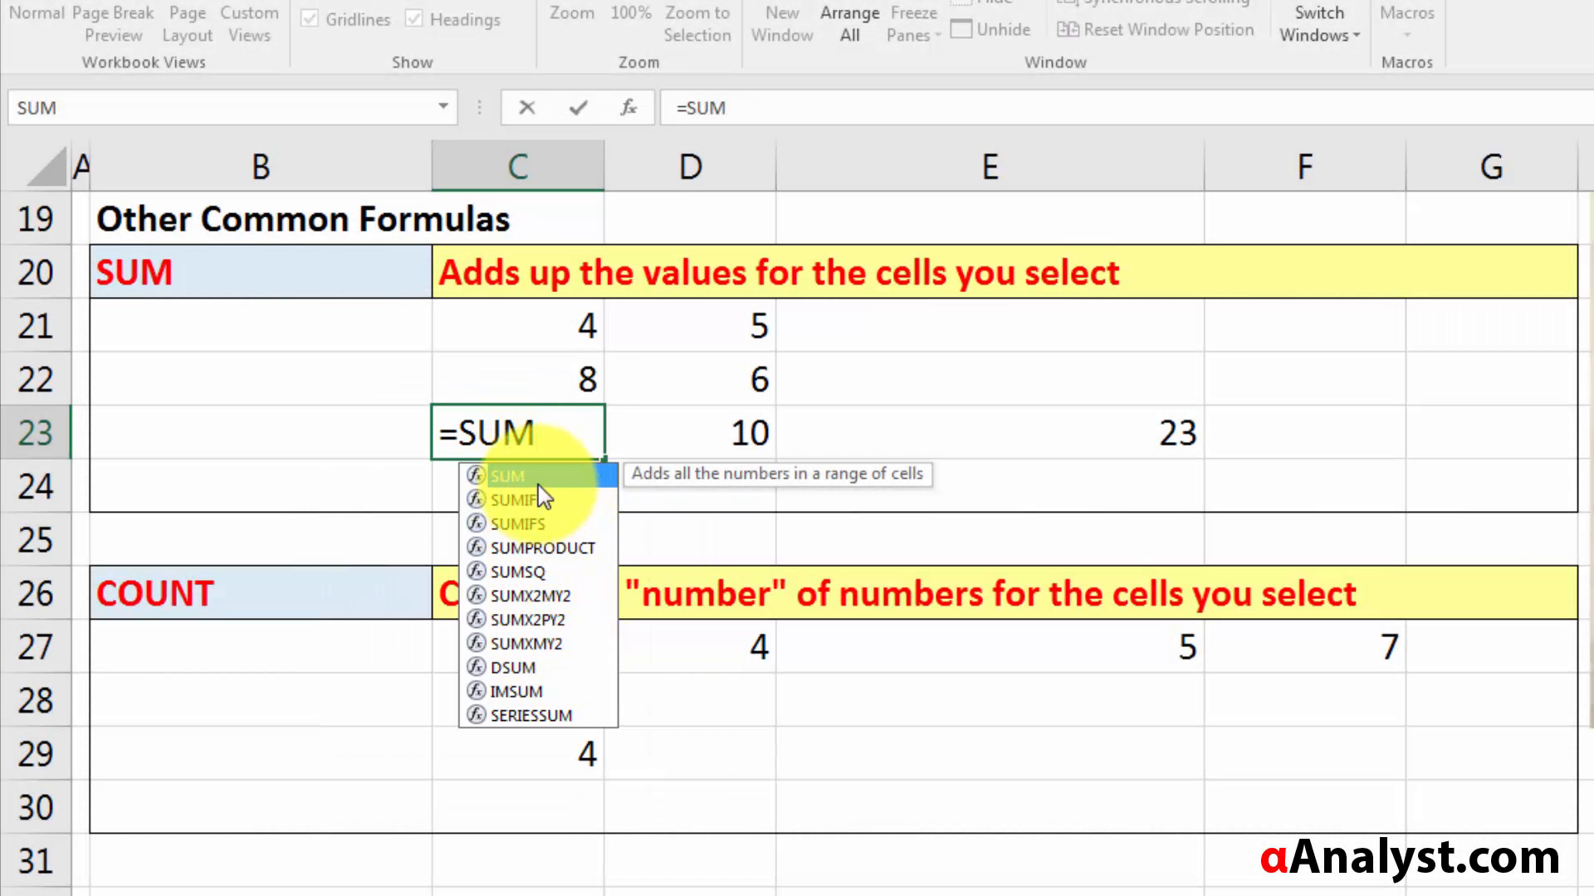
pyautogui.click(552, 436)
pyautogui.click(552, 435)
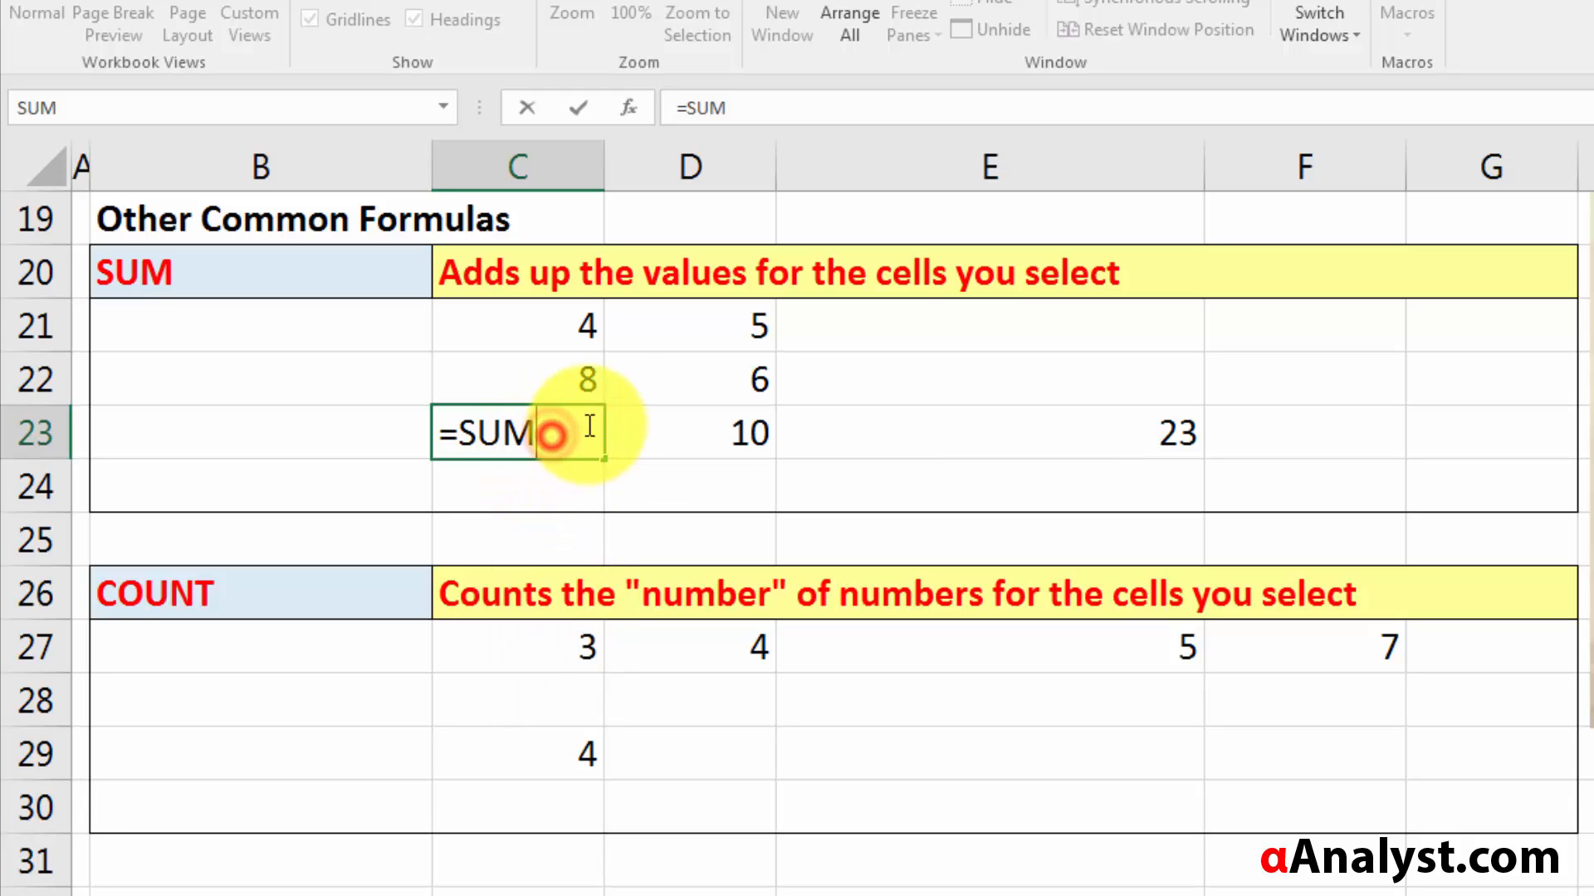
pyautogui.press('BackSpace')
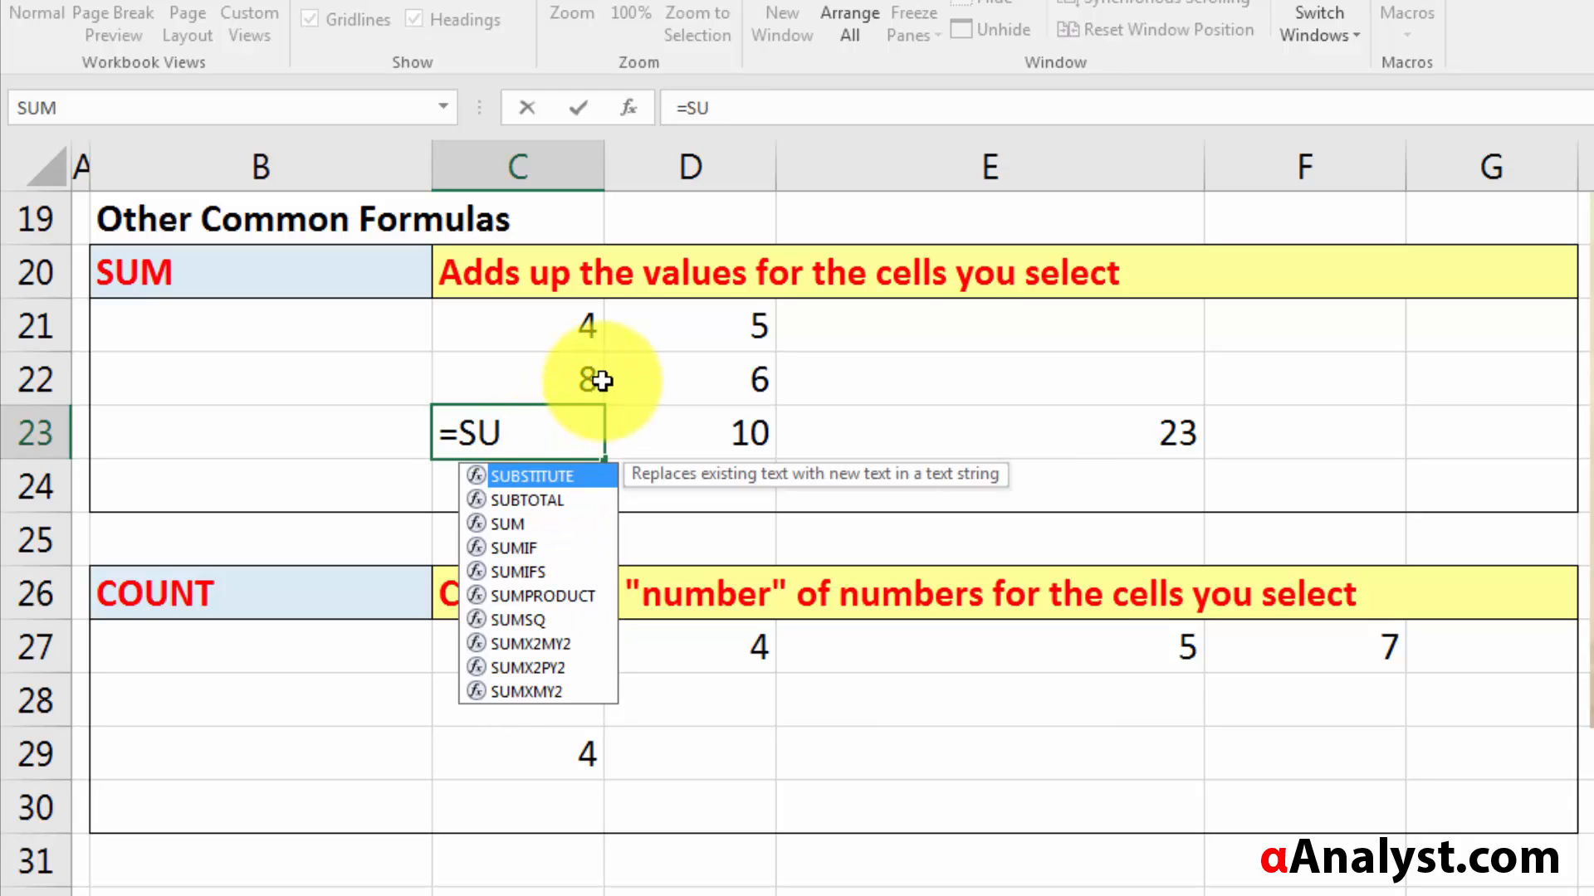
pyautogui.write('M(')
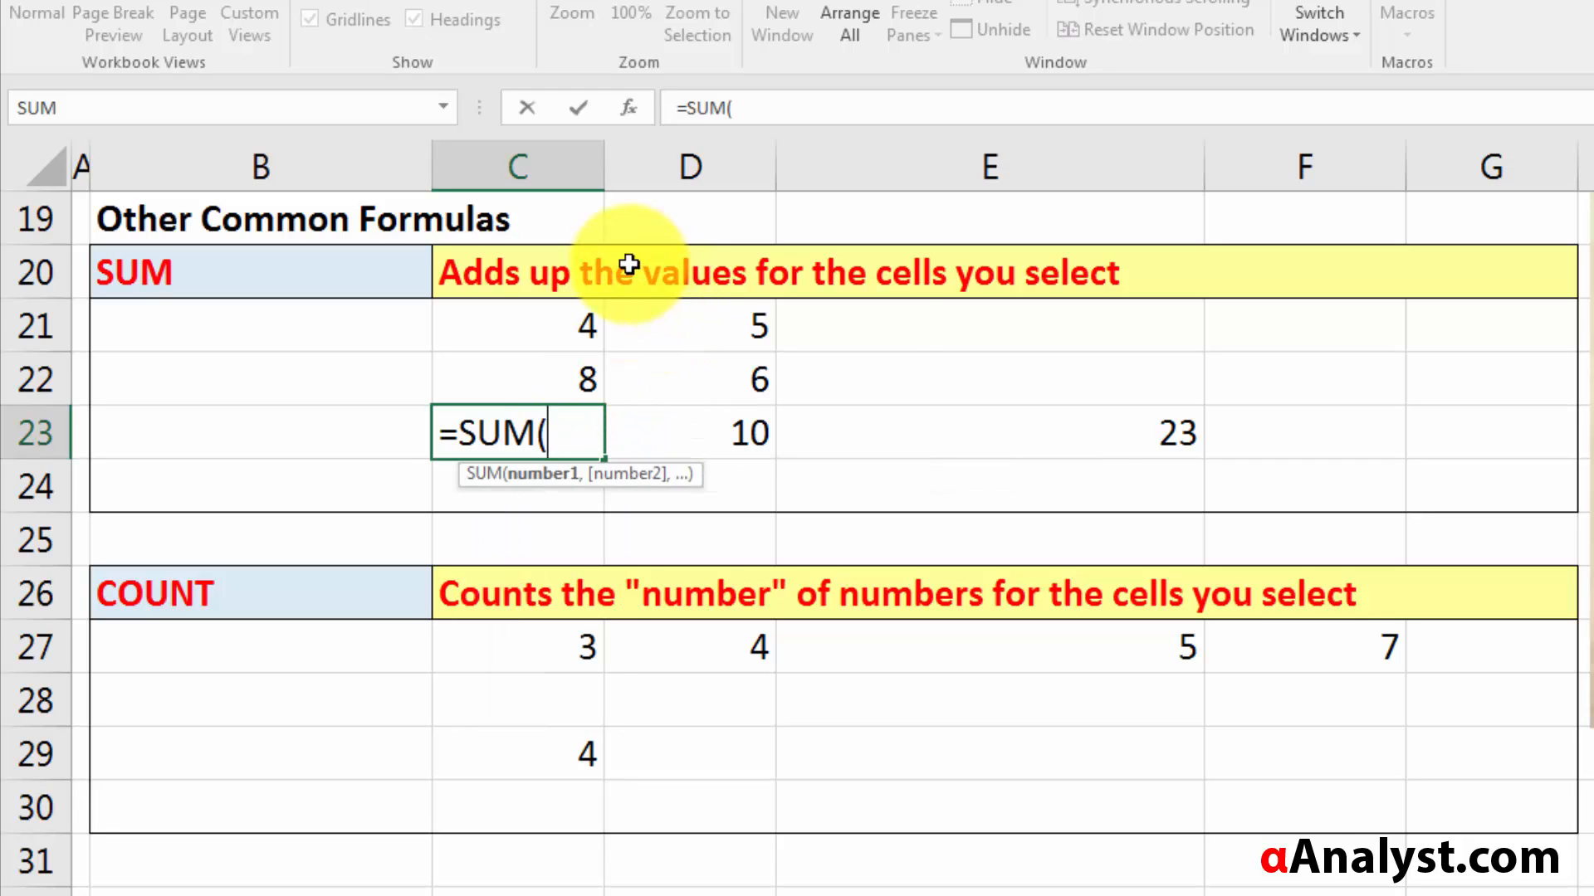
pyautogui.click(556, 326)
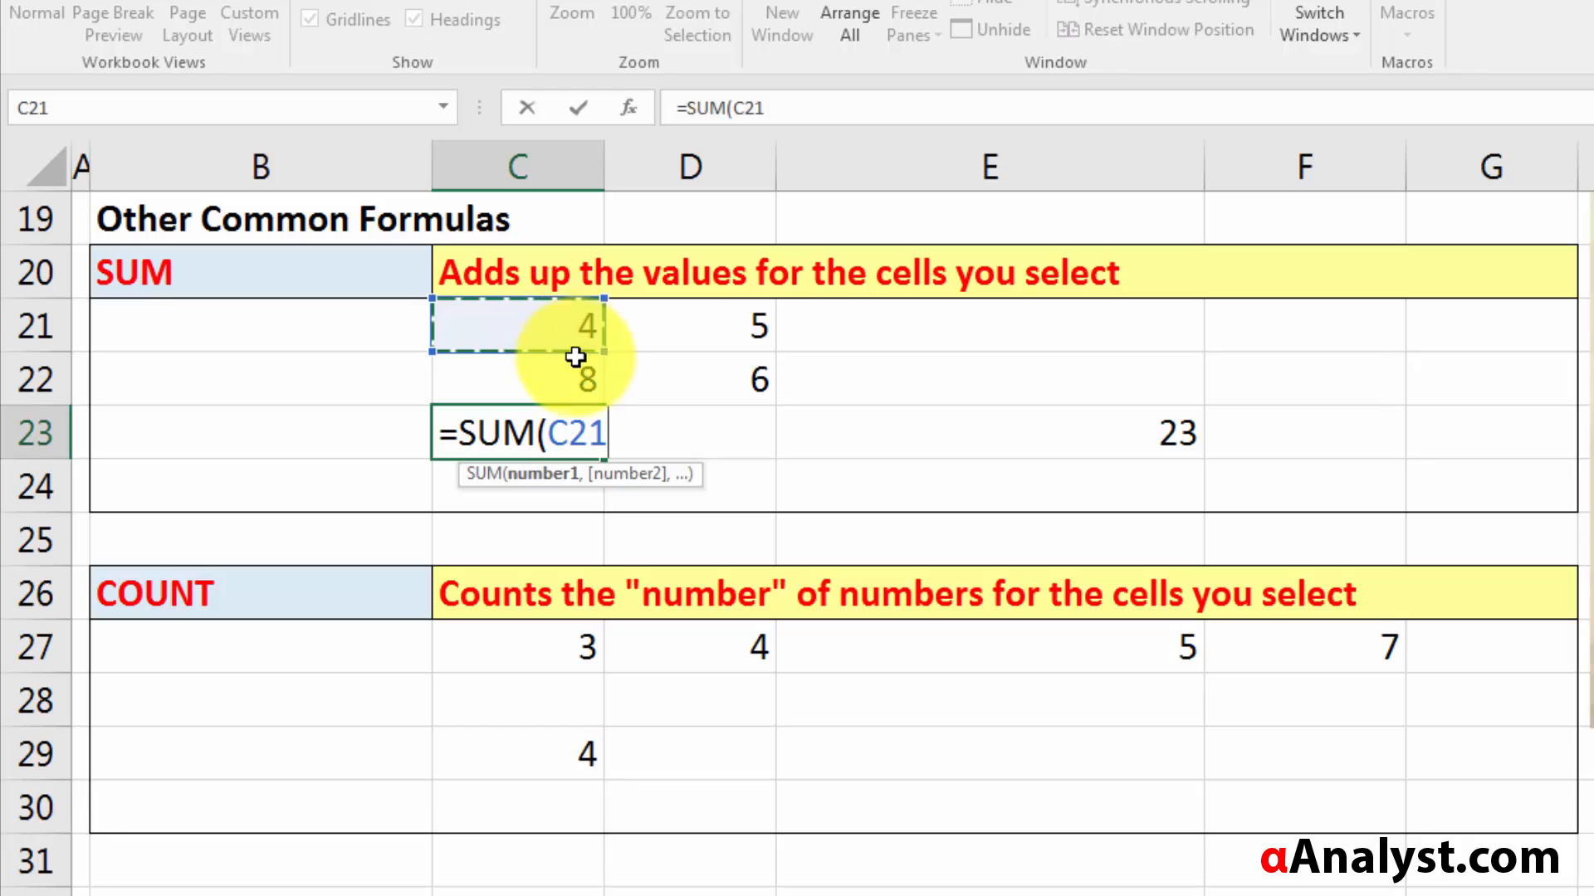
pyautogui.moveTo(561, 320); pyautogui.dragTo(585, 389)
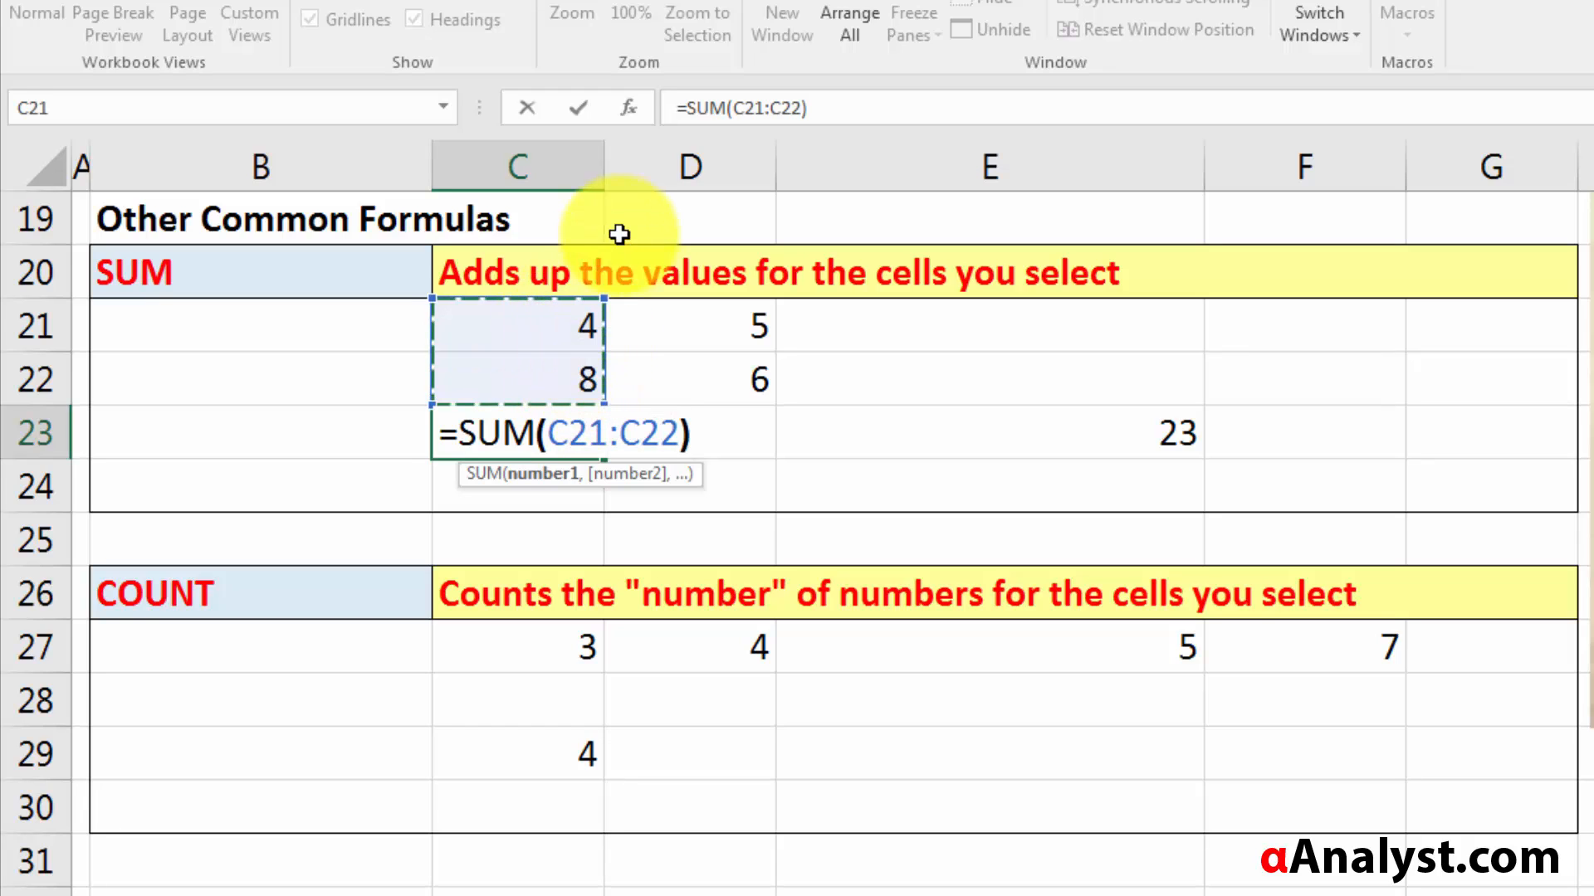
pyautogui.write(')')
pyautogui.hotkey('ctrl', 'Return')
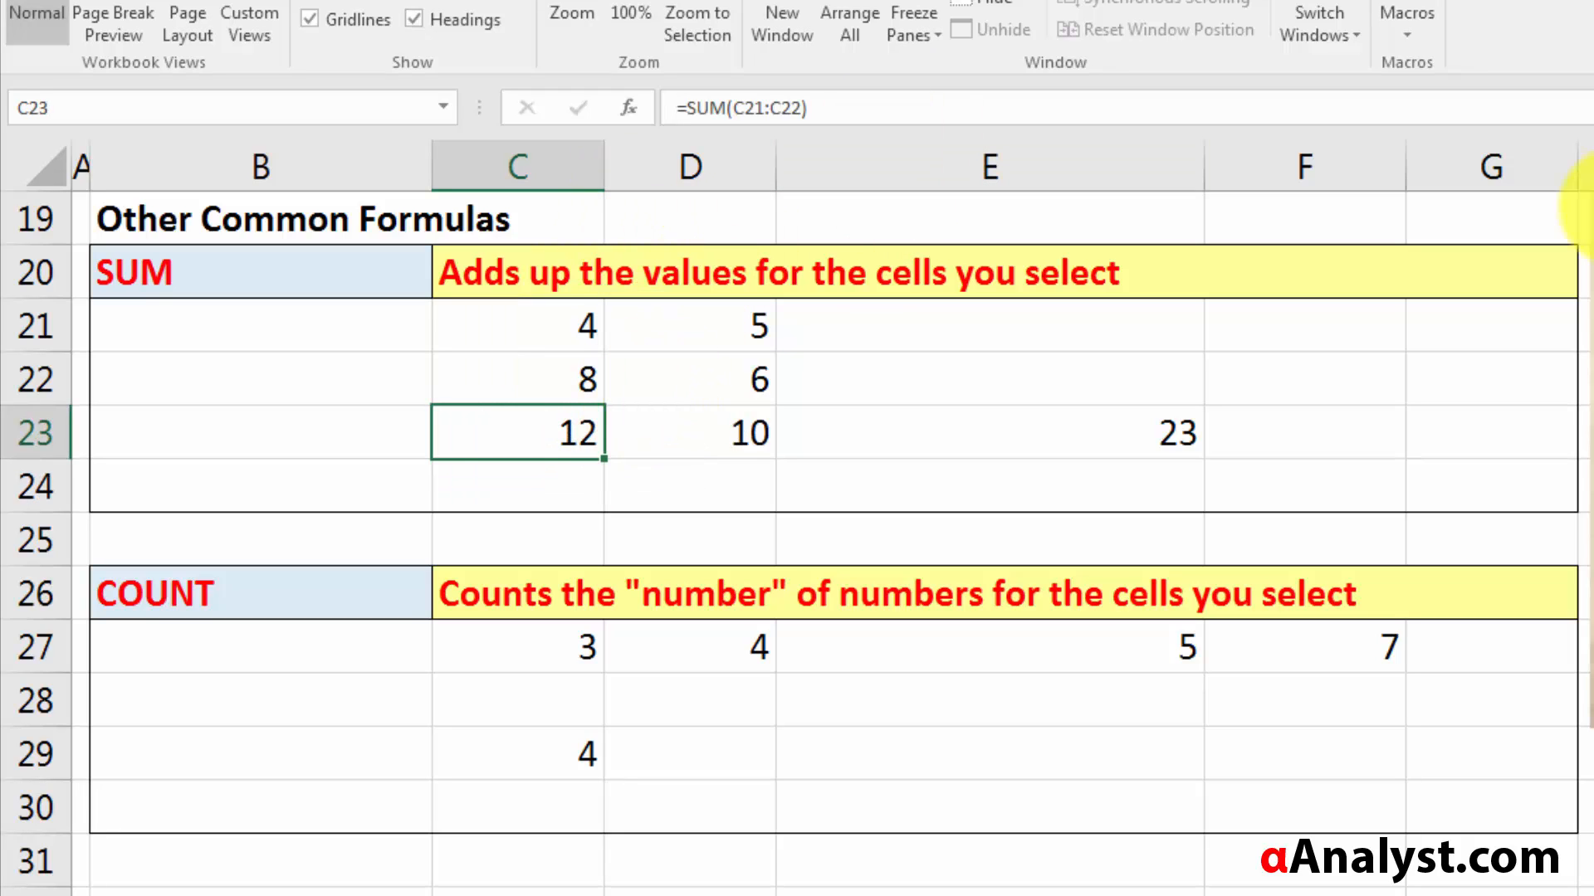
# - Replace the formula in cell C23 with =SUM(C21,C22) and inspect its comma-separated arguments without changing them
pyautogui.write('=SUM(')
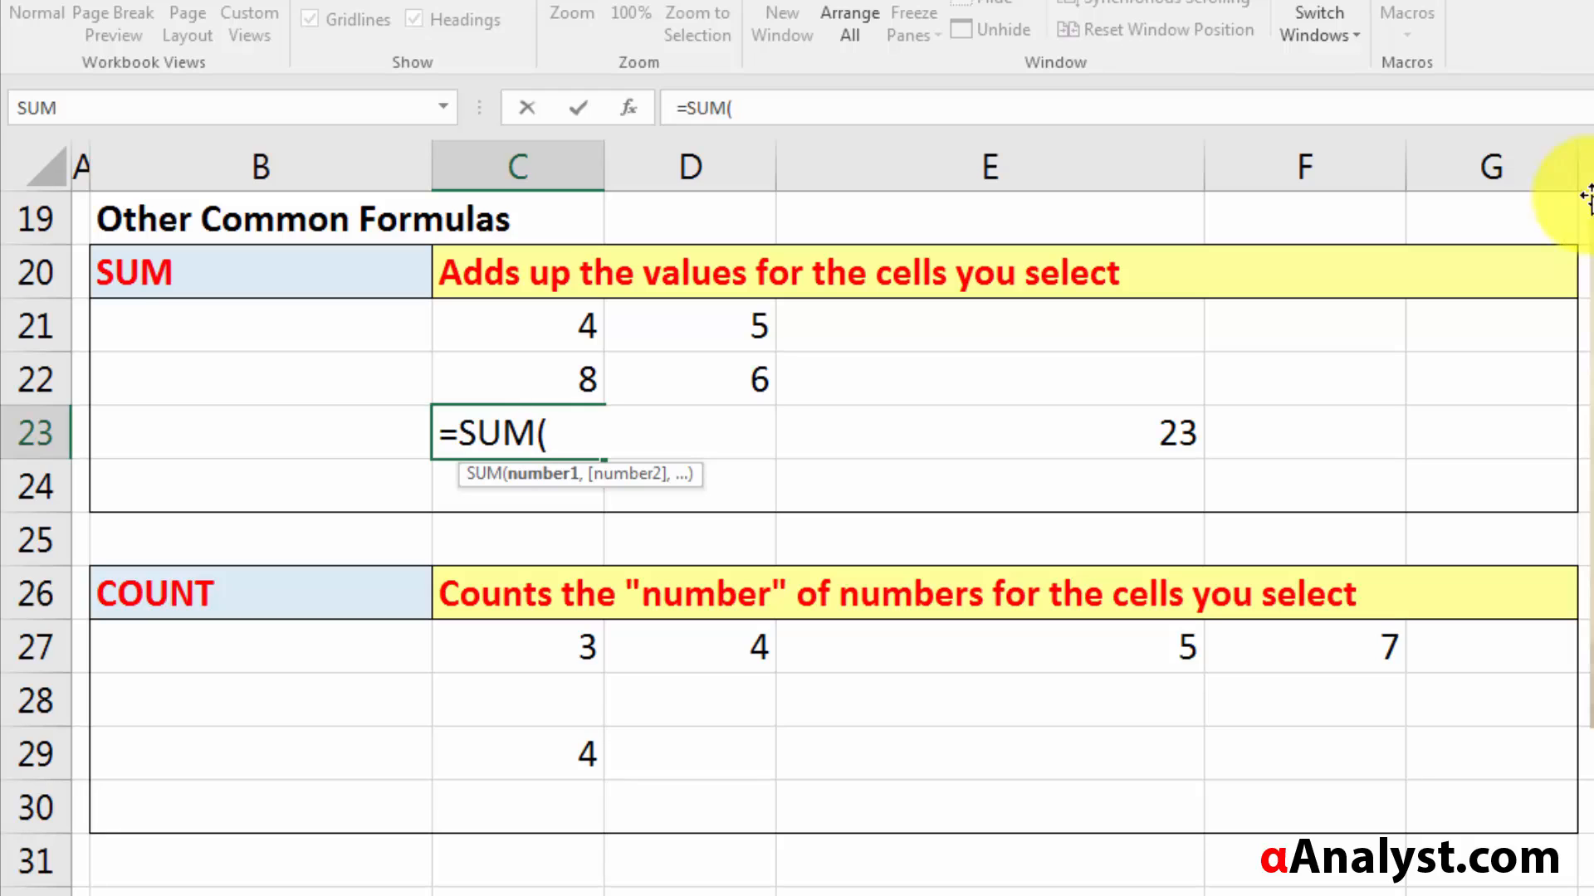
pyautogui.click(540, 322)
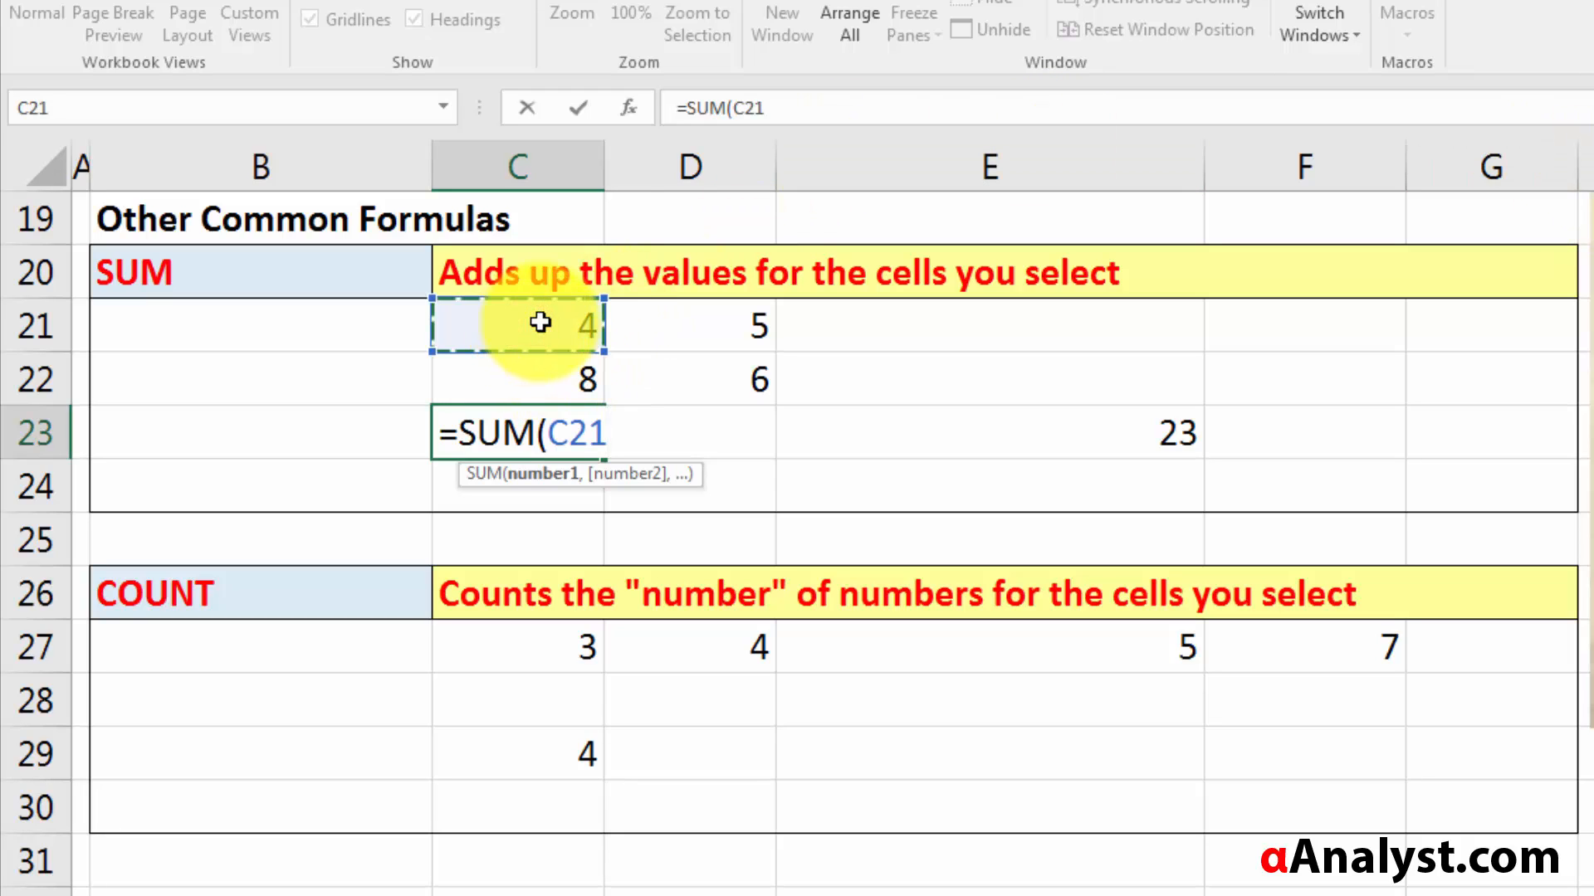
pyautogui.write(',')
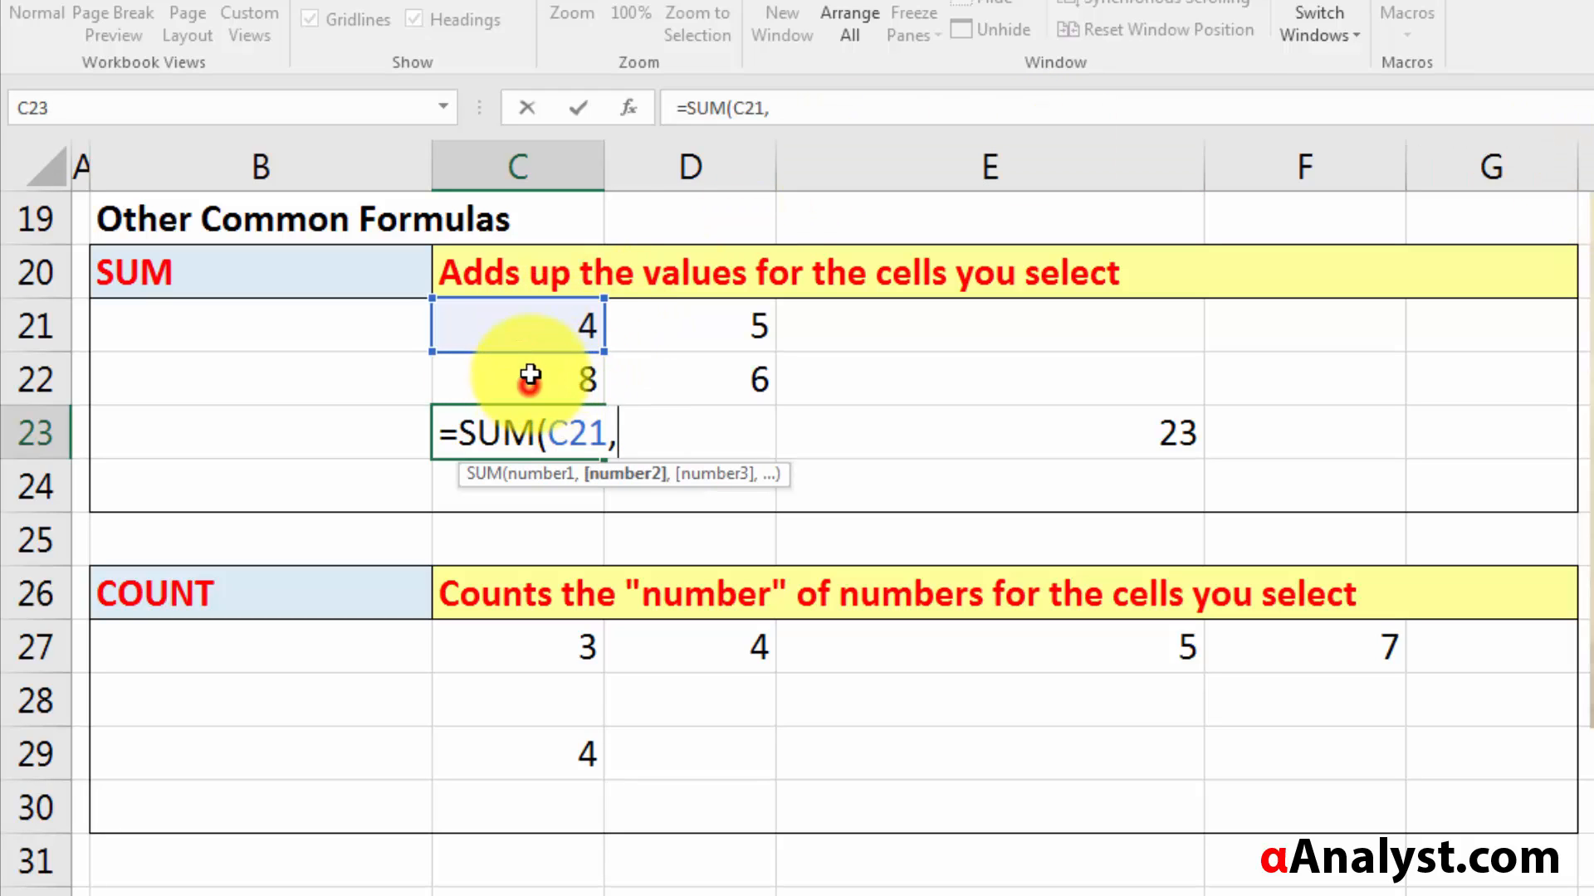
pyautogui.click(530, 377)
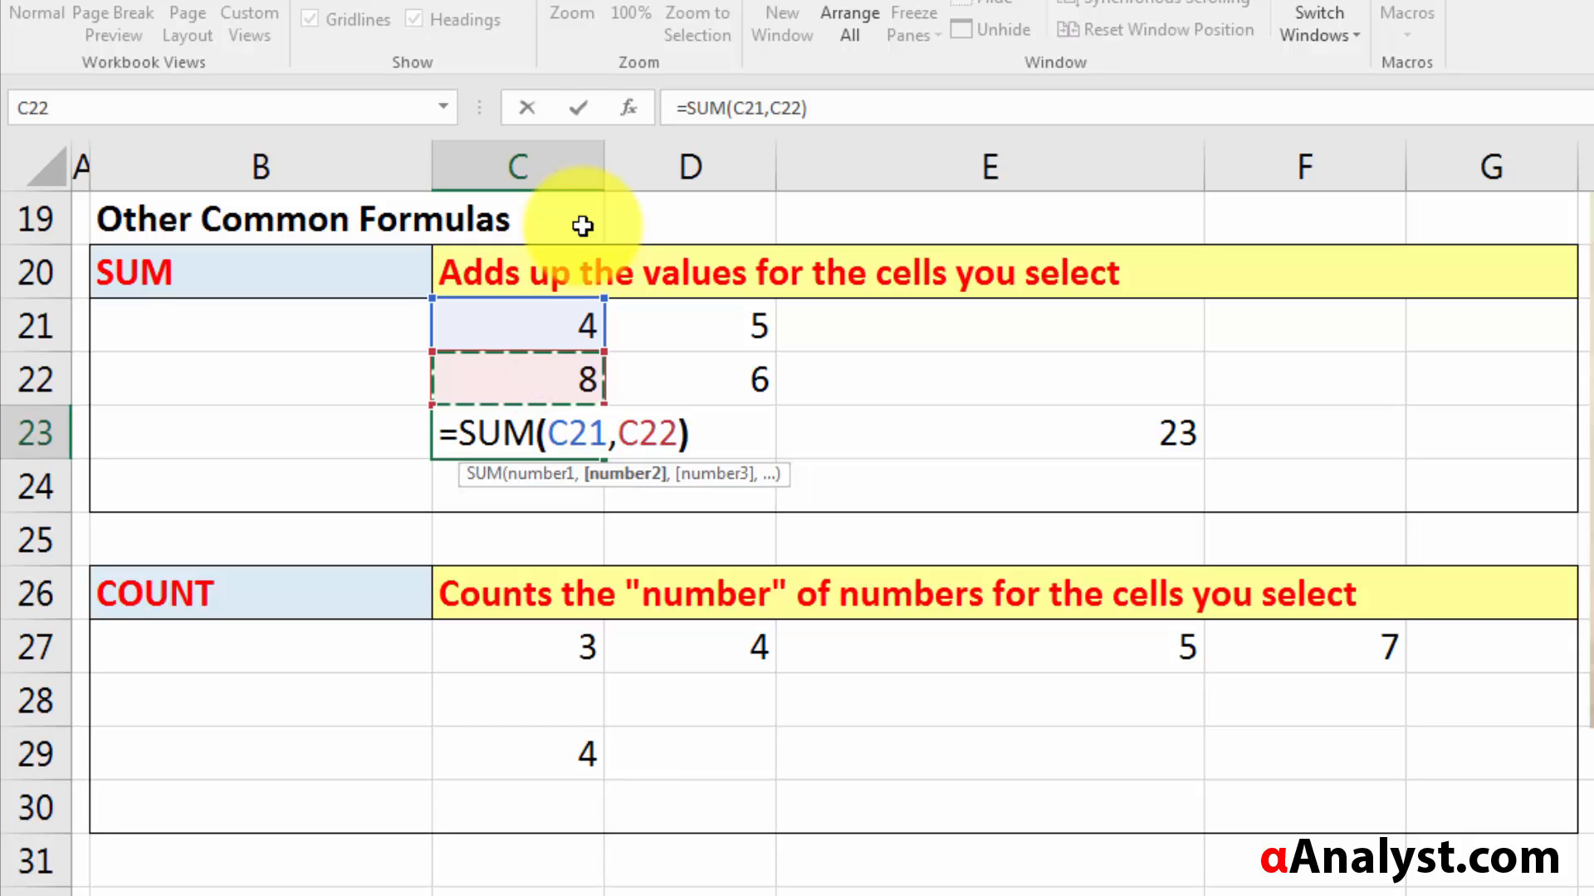
pyautogui.write(')')
pyautogui.press('Return')
pyautogui.click(568, 434)
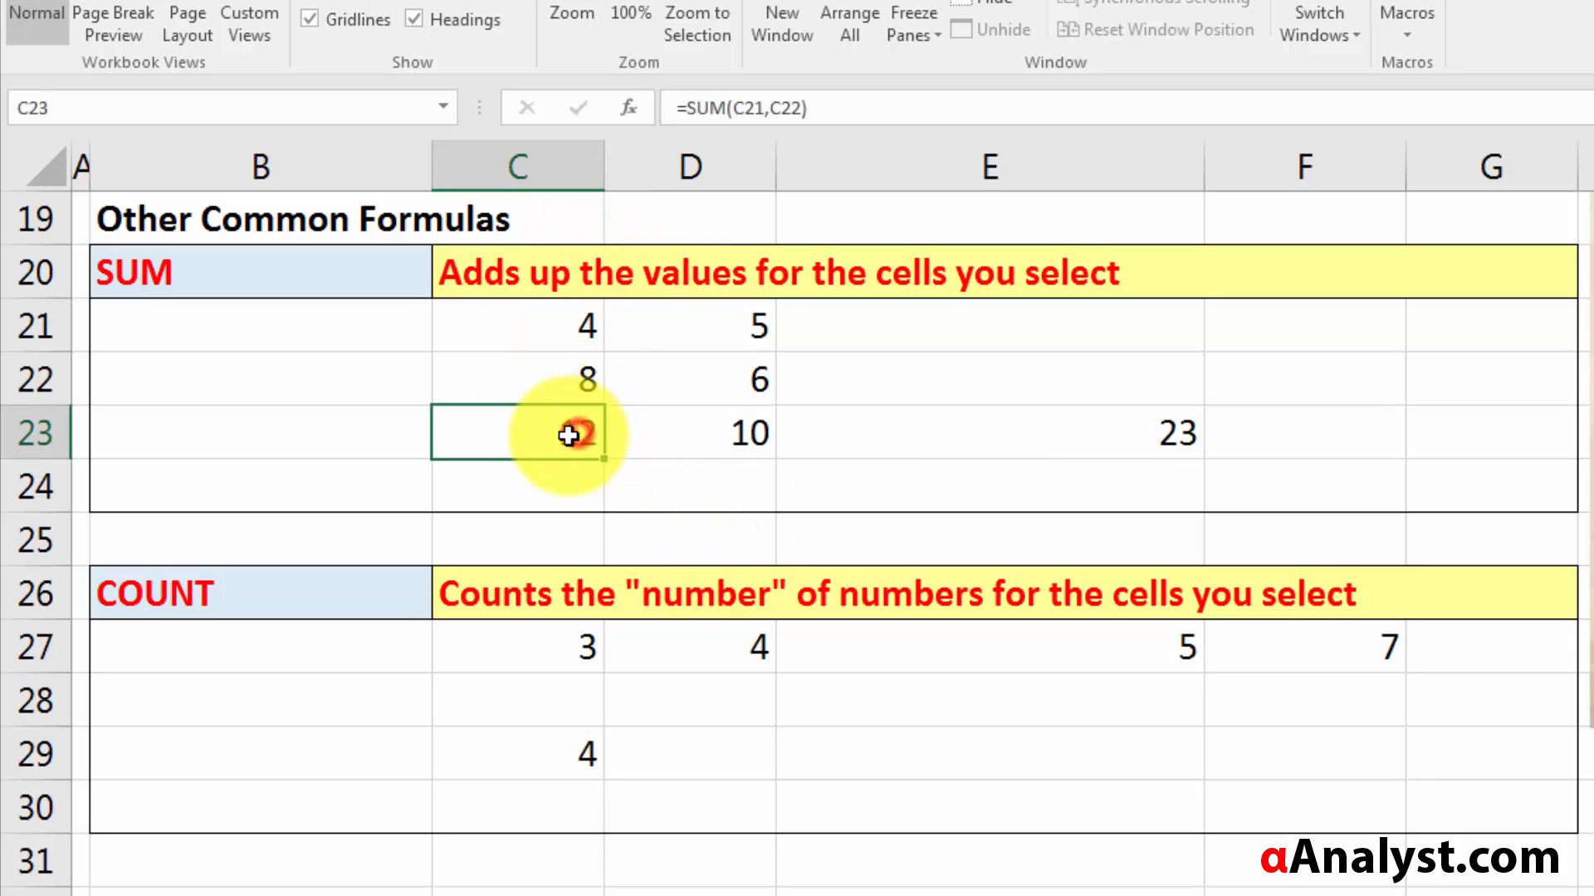
pyautogui.doubleClick(569, 434)
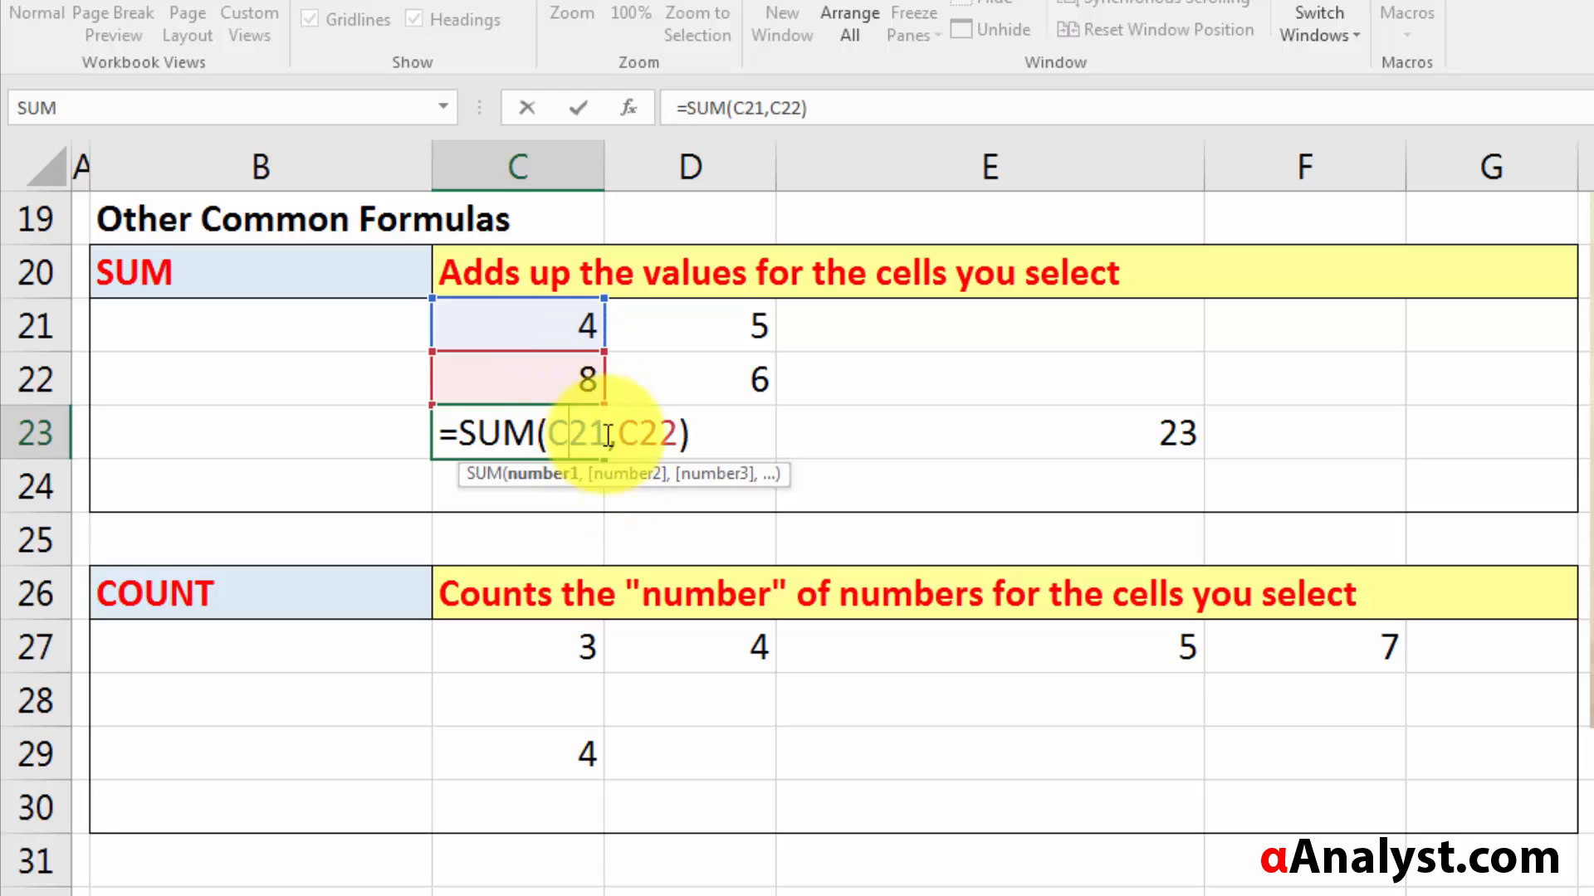
pyautogui.moveTo(550, 432); pyautogui.dragTo(683, 434)
pyautogui.press('Escape')
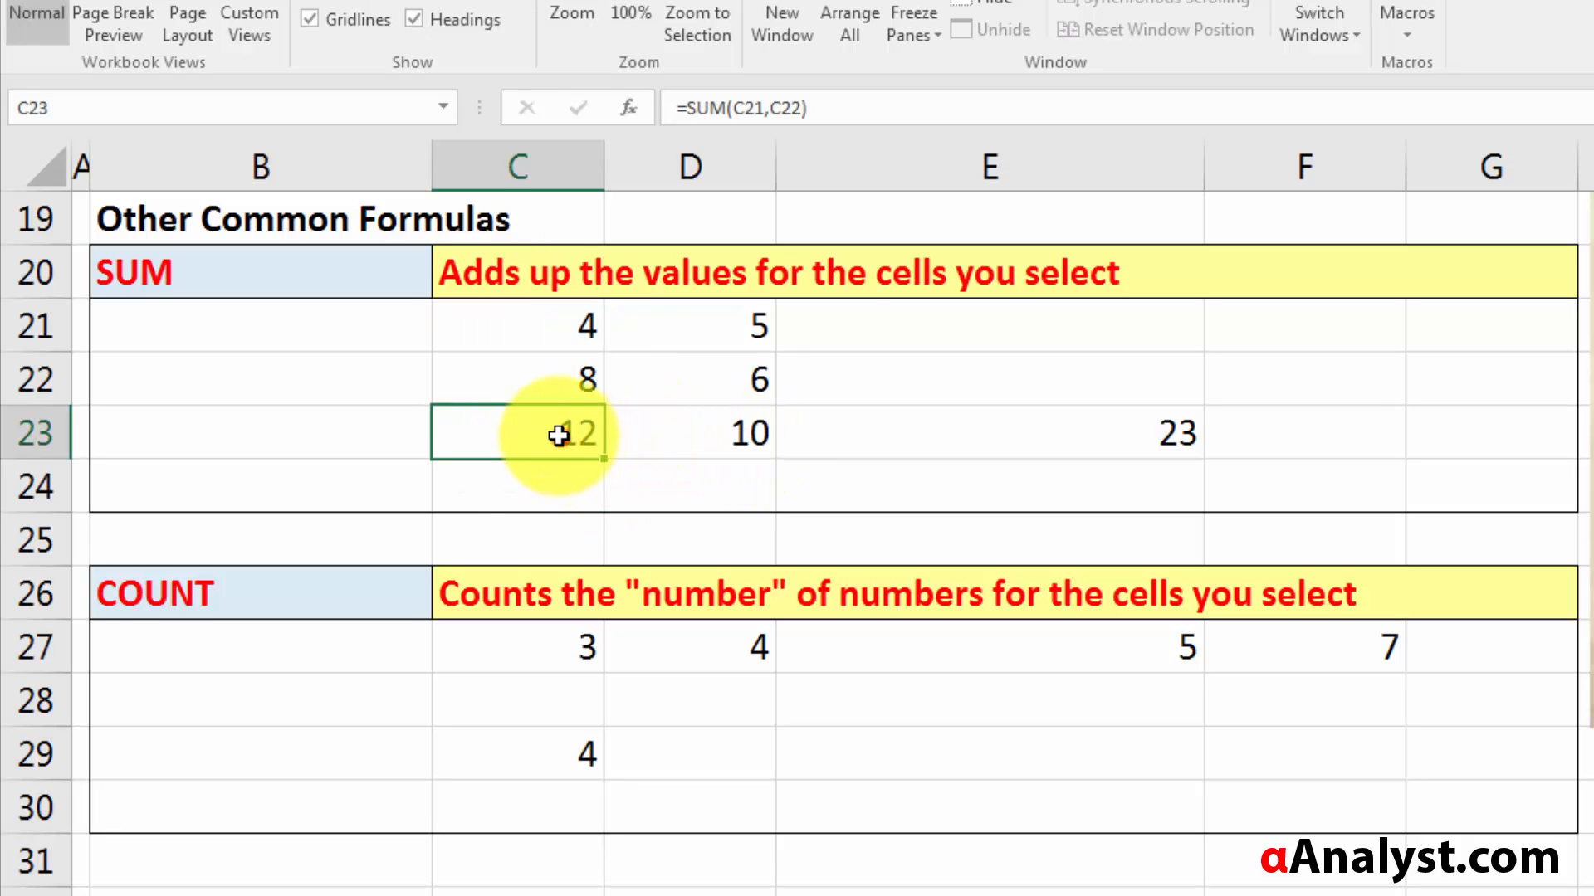
# - Clear cell C23 and select cells C22 and D21 in turn as the non-adjacent values for a sum
pyautogui.click(586, 371)
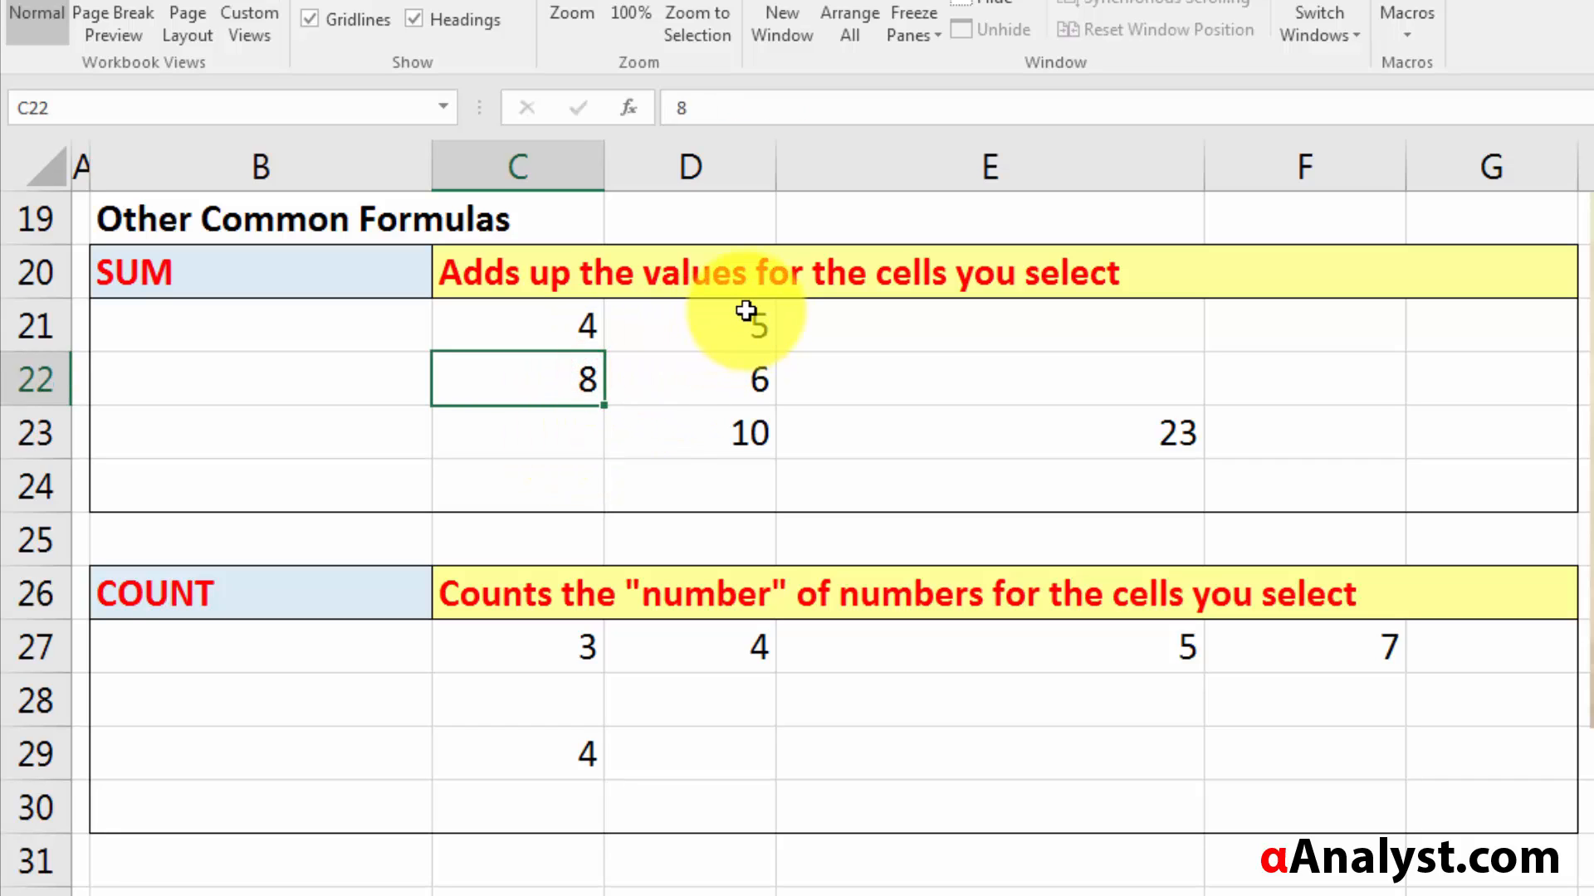
pyautogui.click(743, 309)
pyautogui.click(561, 377)
pyautogui.click(714, 330)
# - Enter =SUM(C22,D21) in cell B23 to add the two non-adjacent cells
pyautogui.click(355, 449)
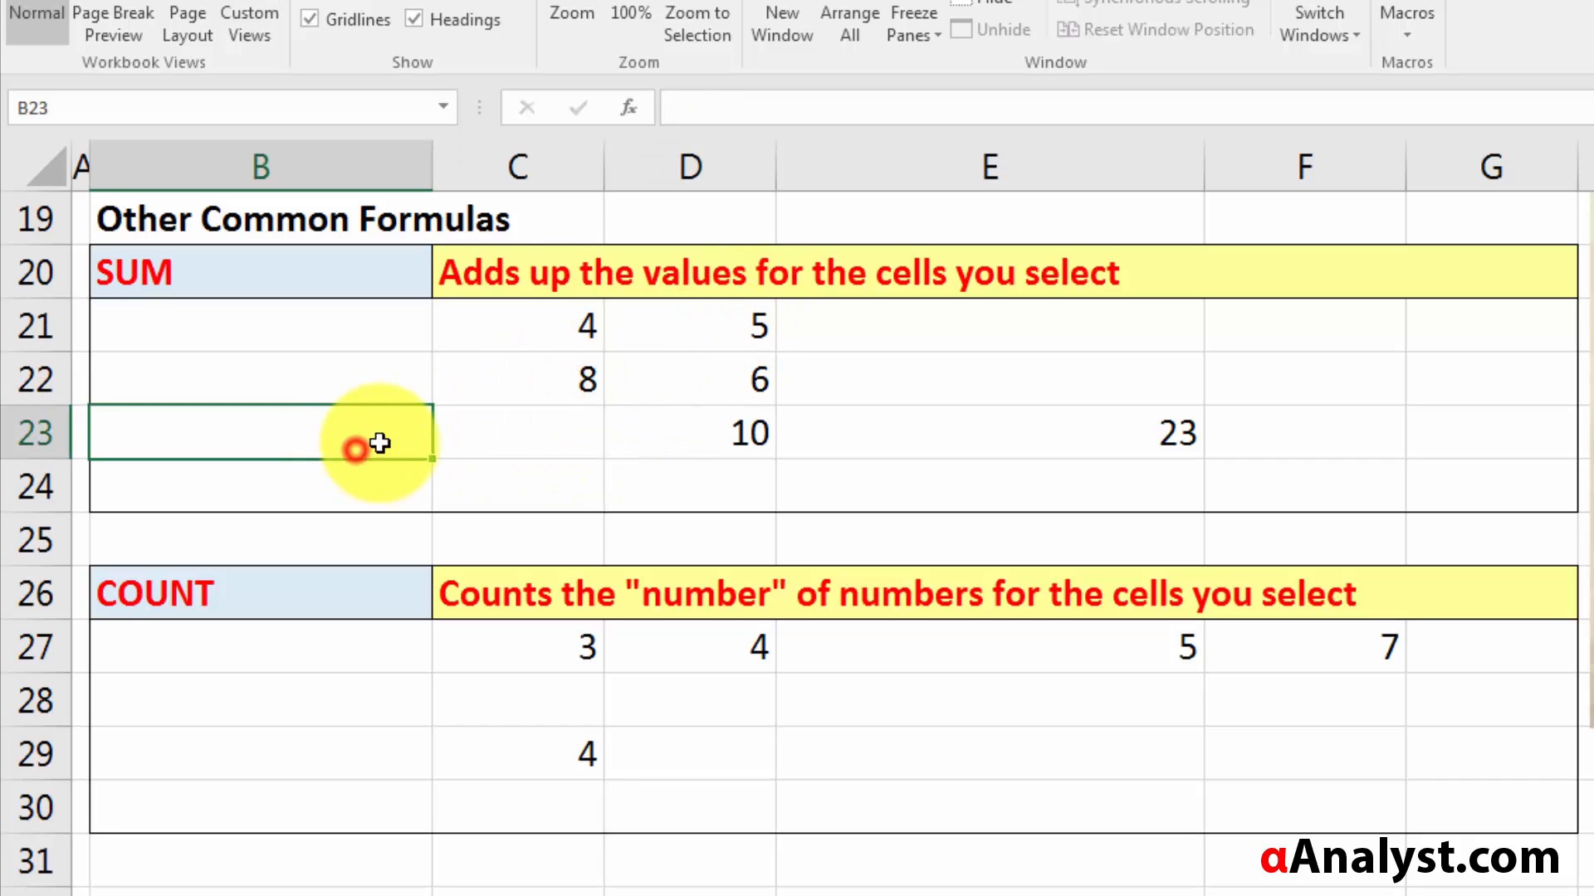
pyautogui.write('=SUM(')
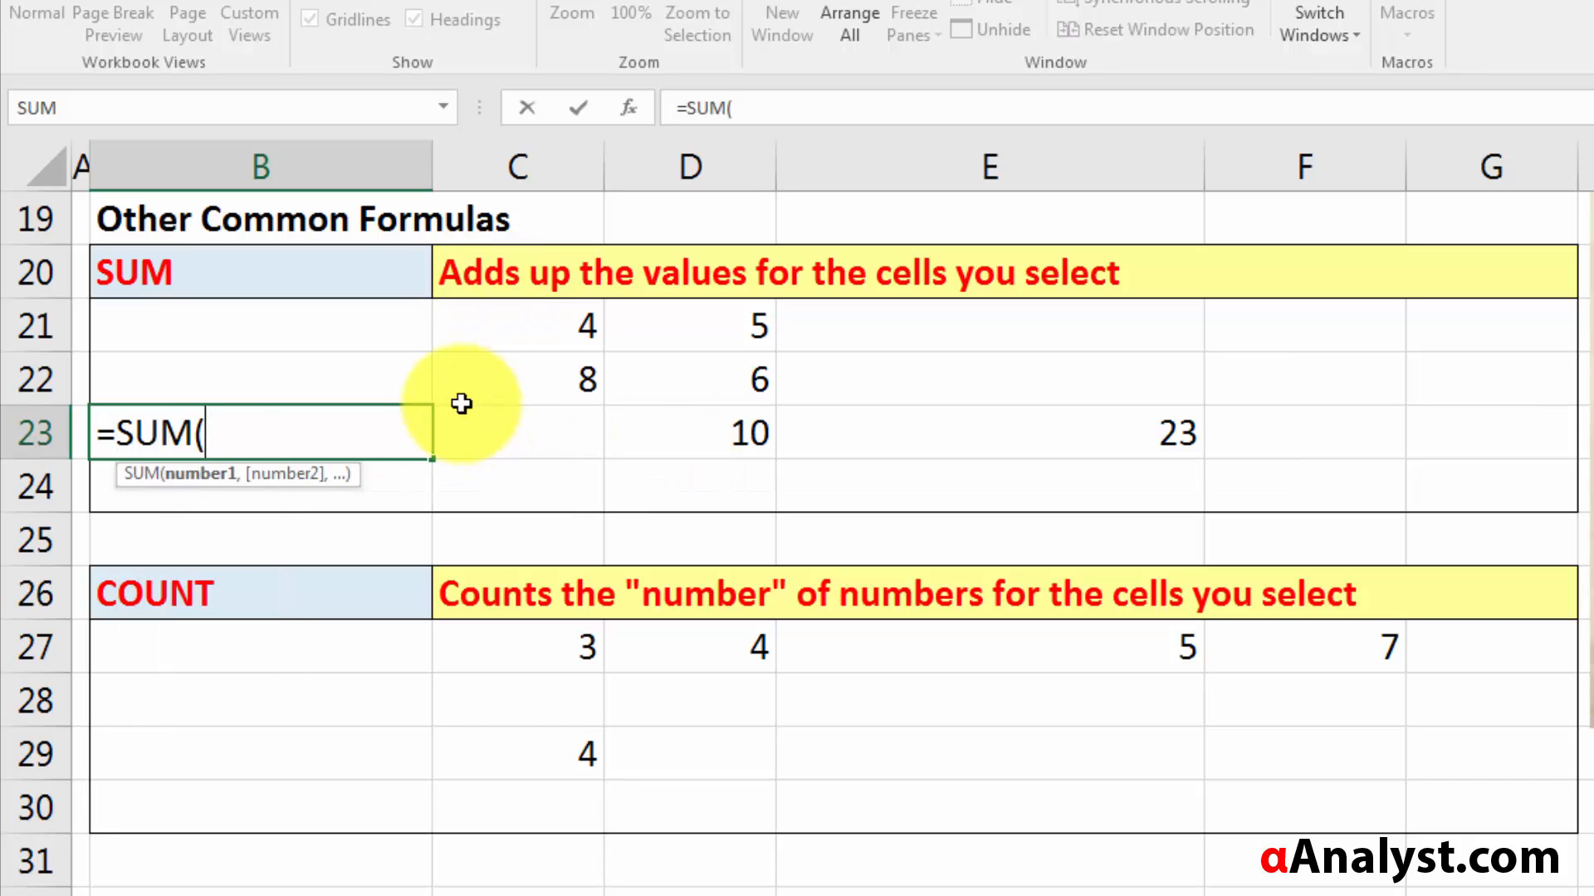
pyautogui.click(535, 375)
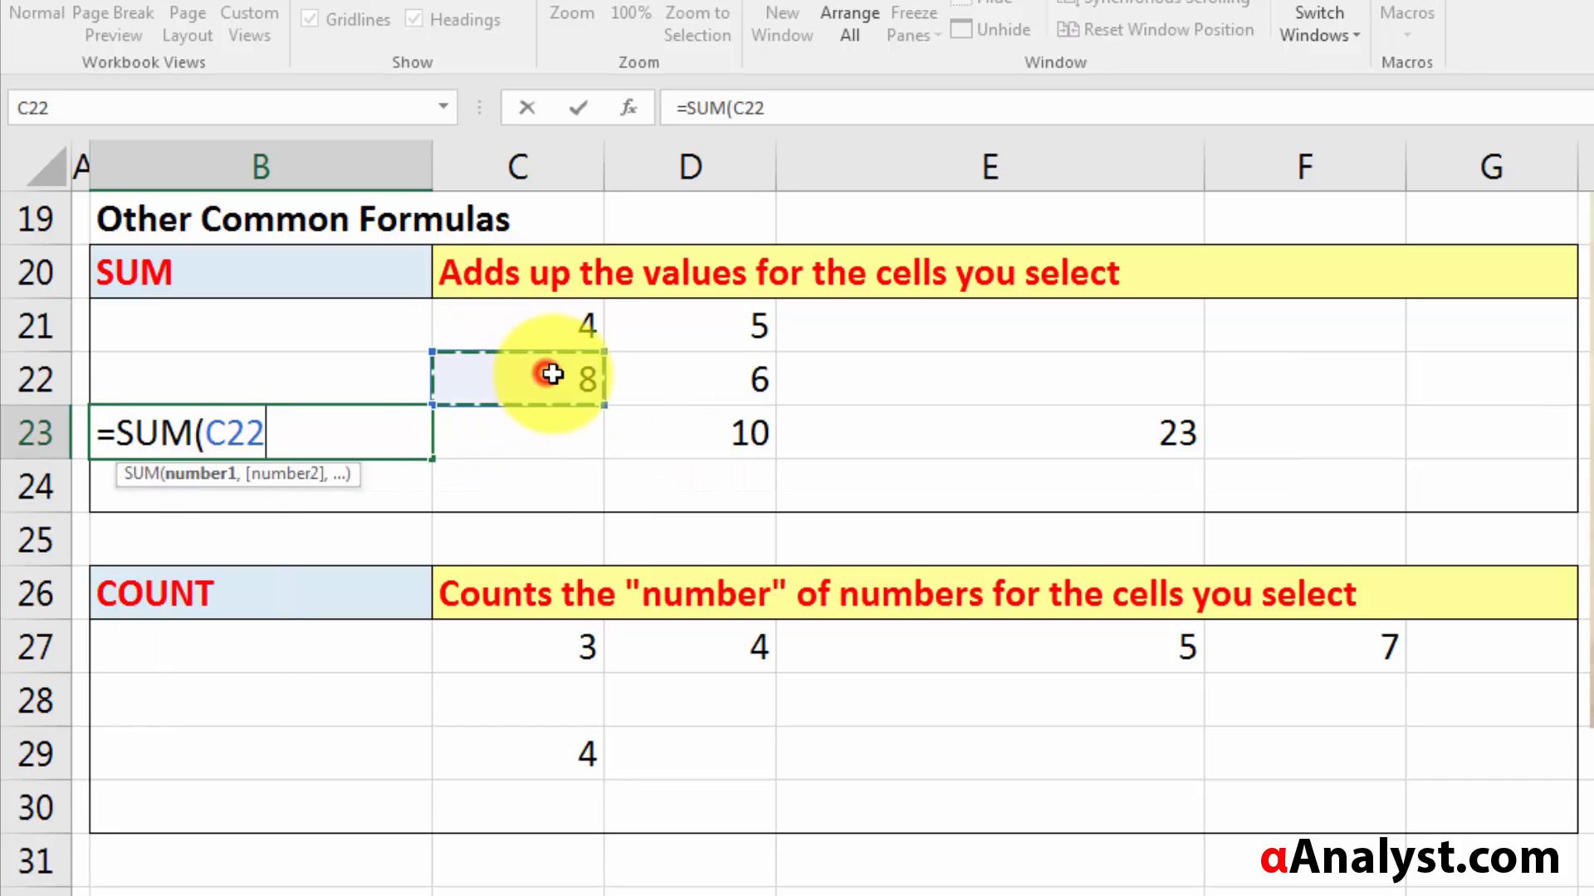
pyautogui.write(',')
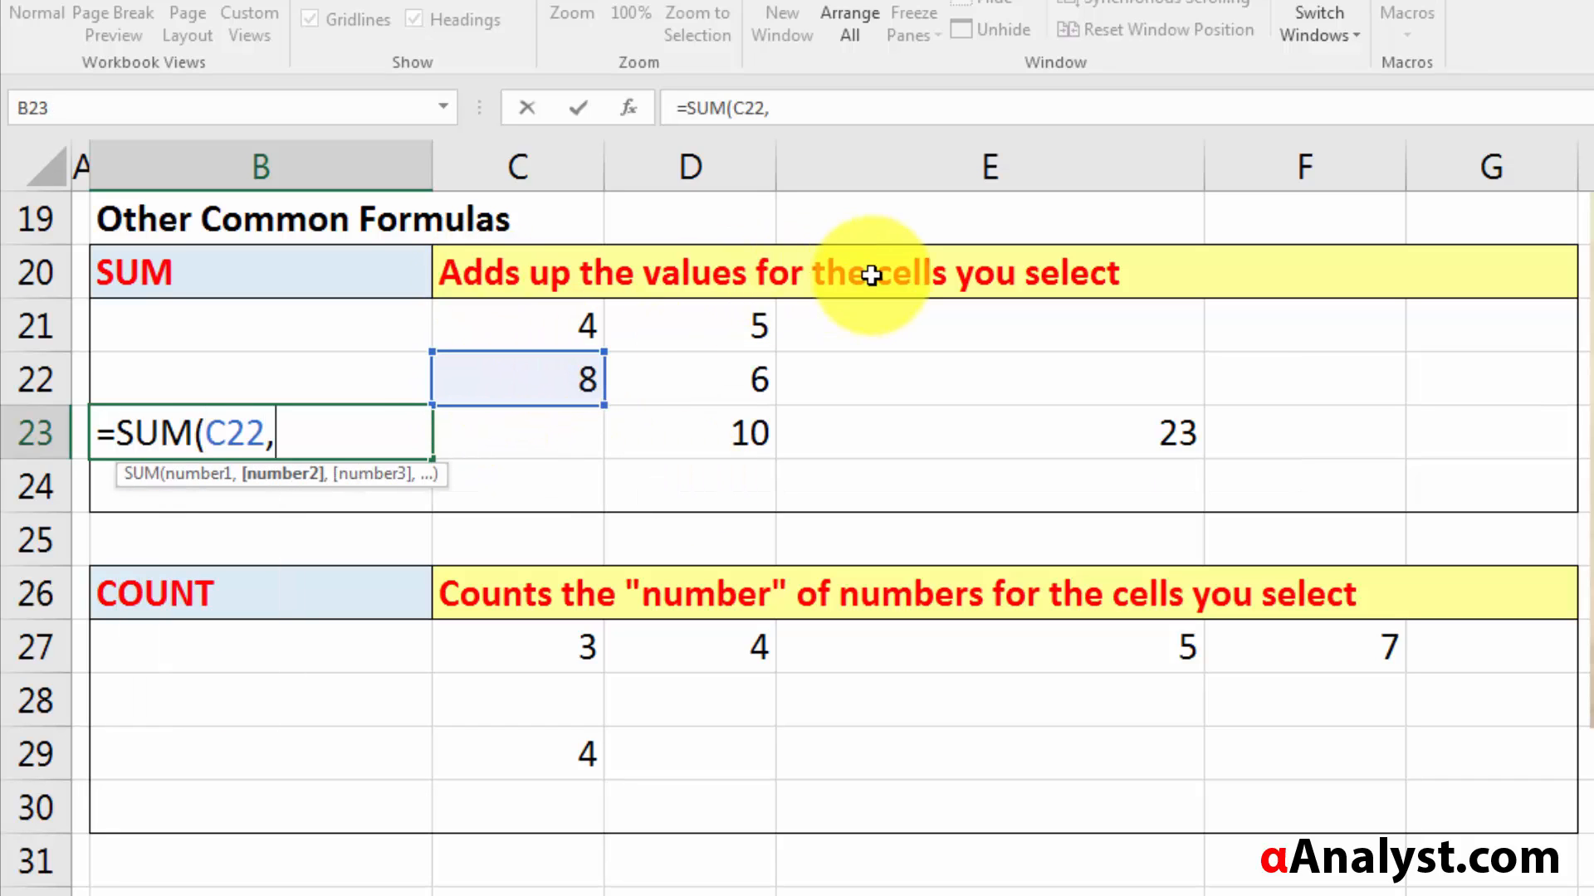
pyautogui.click(722, 314)
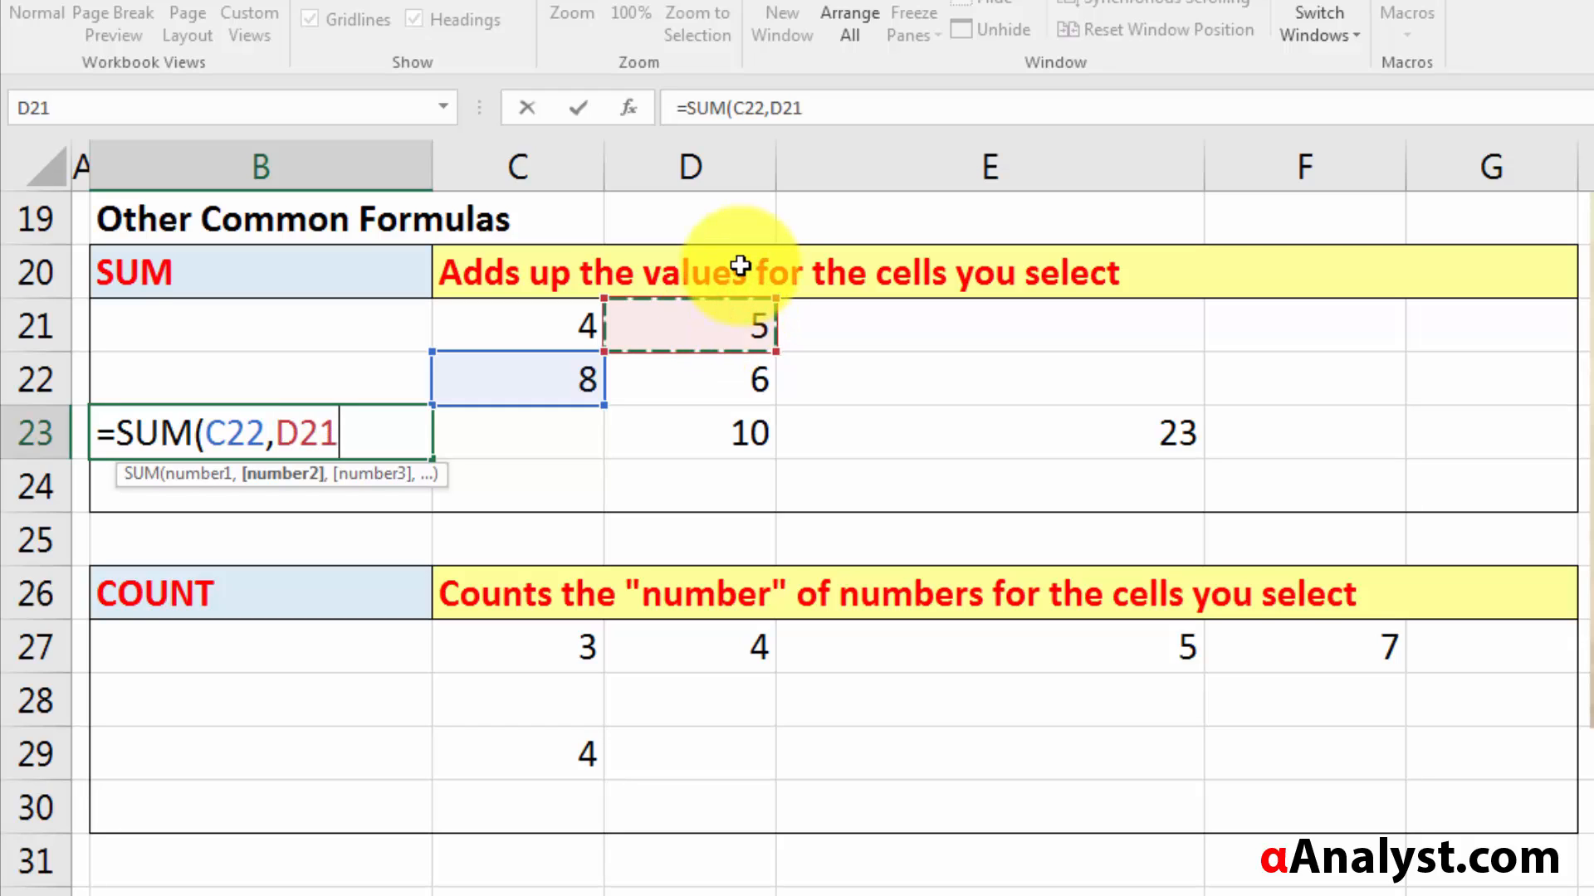
pyautogui.write(')')
pyautogui.press('Return')
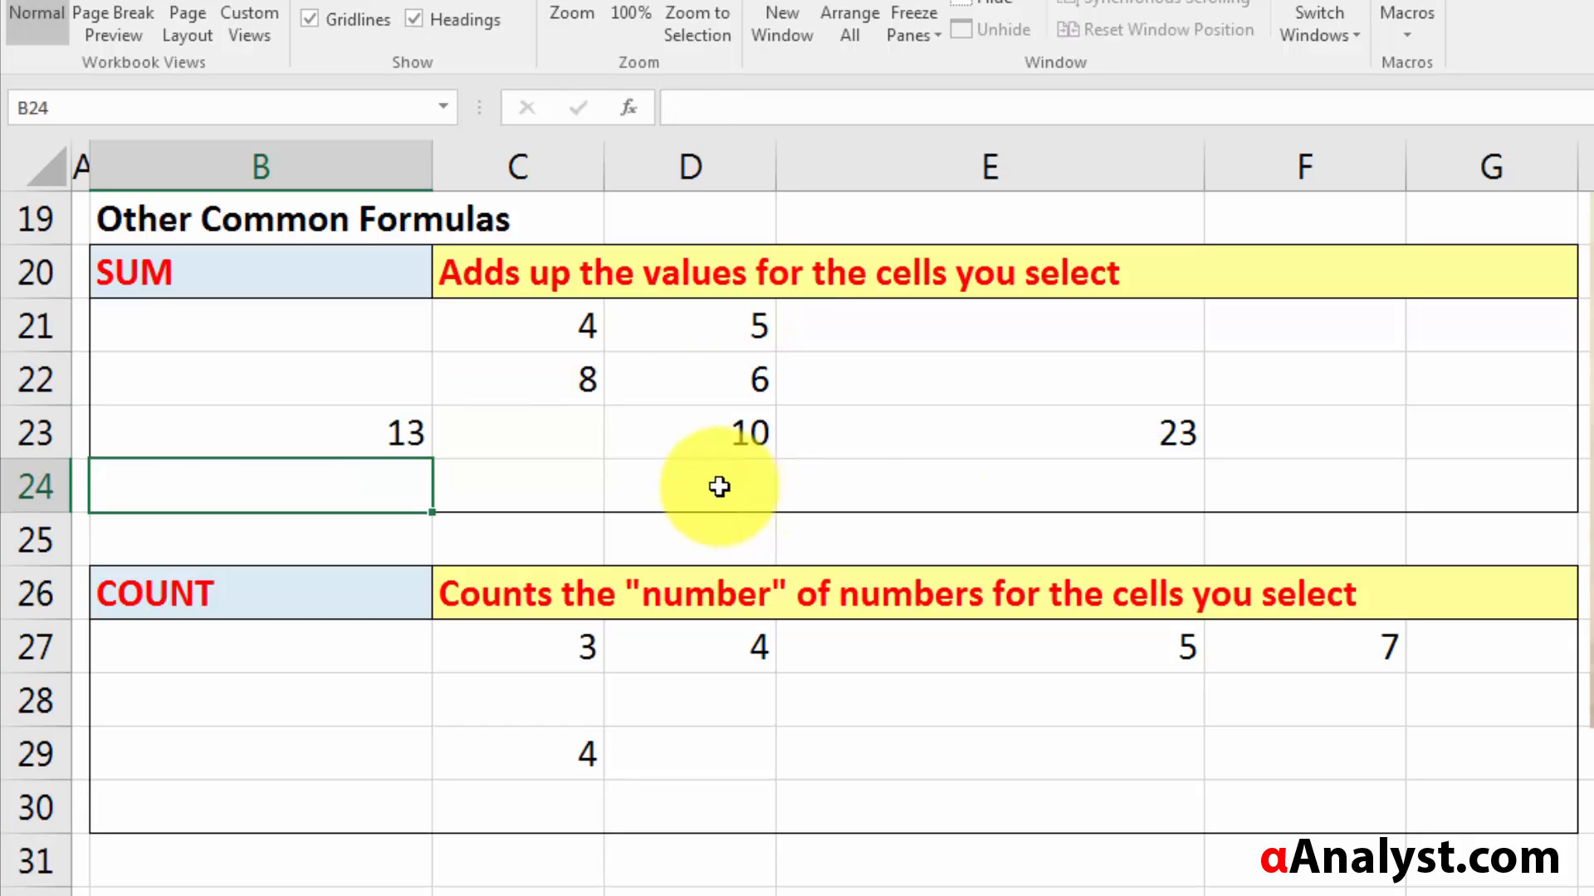
# - Inspect the SUM formula in cell B23 and its C22 argument without changing anything
pyautogui.click(356, 440)
pyautogui.doubleClick(418, 451)
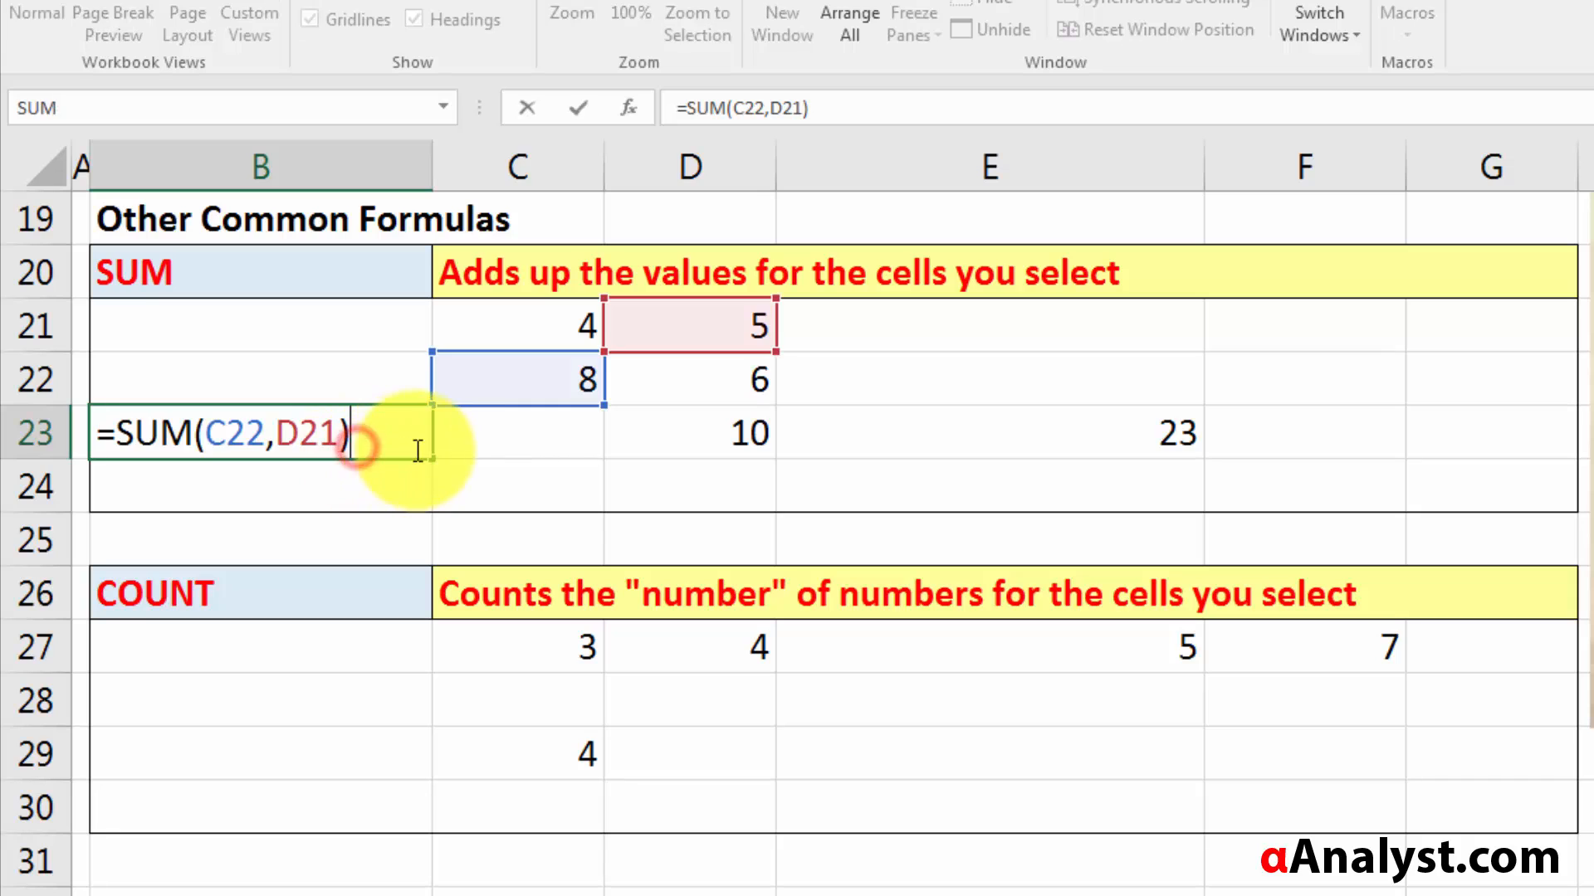
pyautogui.press('Escape')
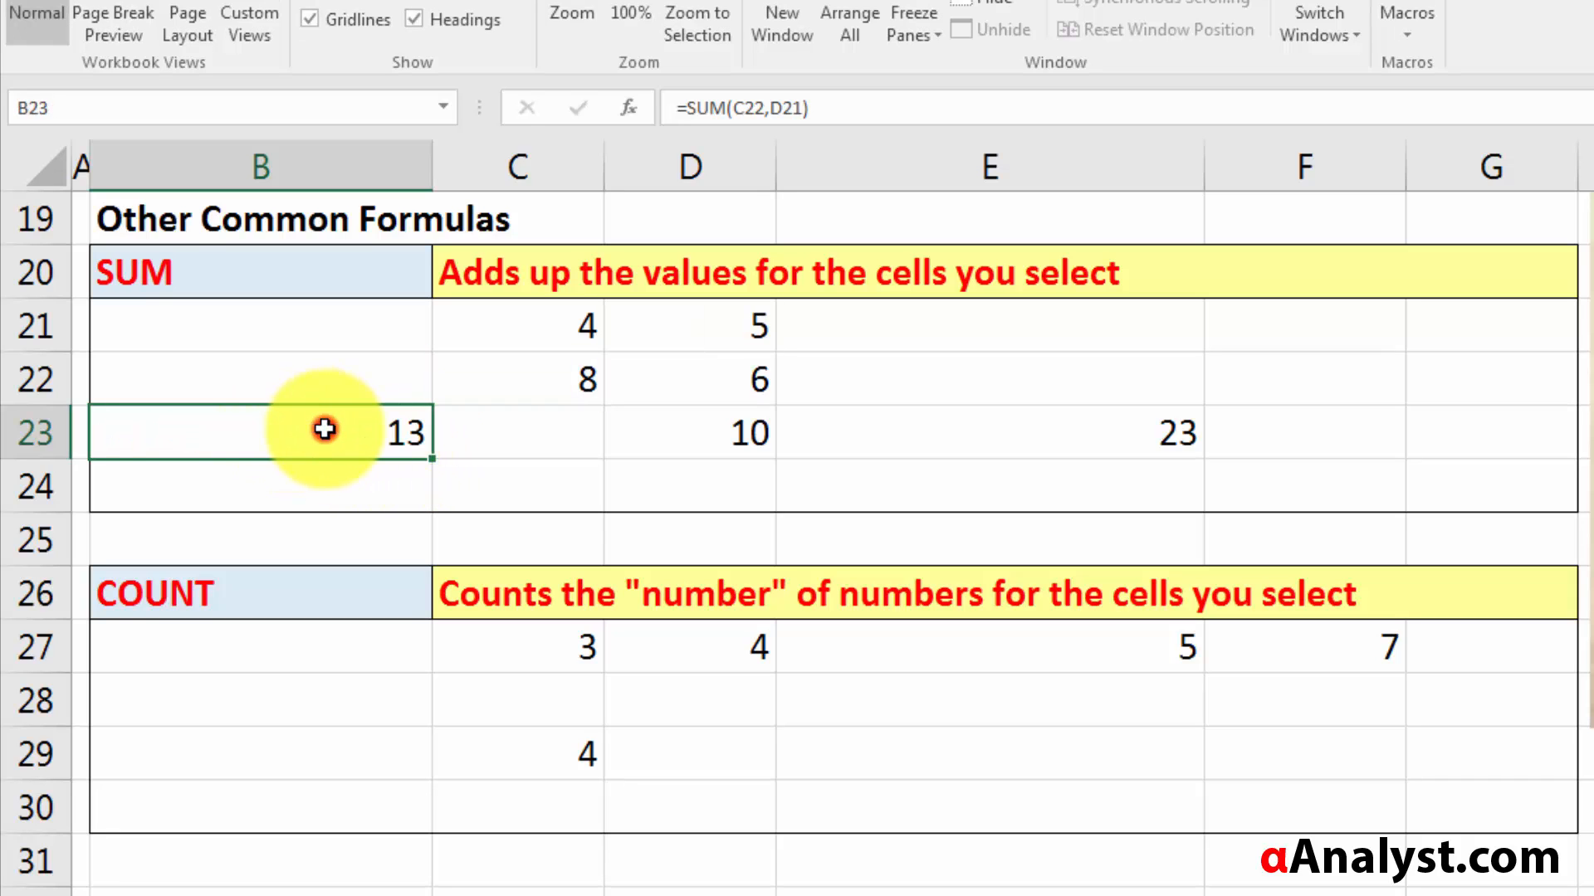
pyautogui.doubleClick(325, 429)
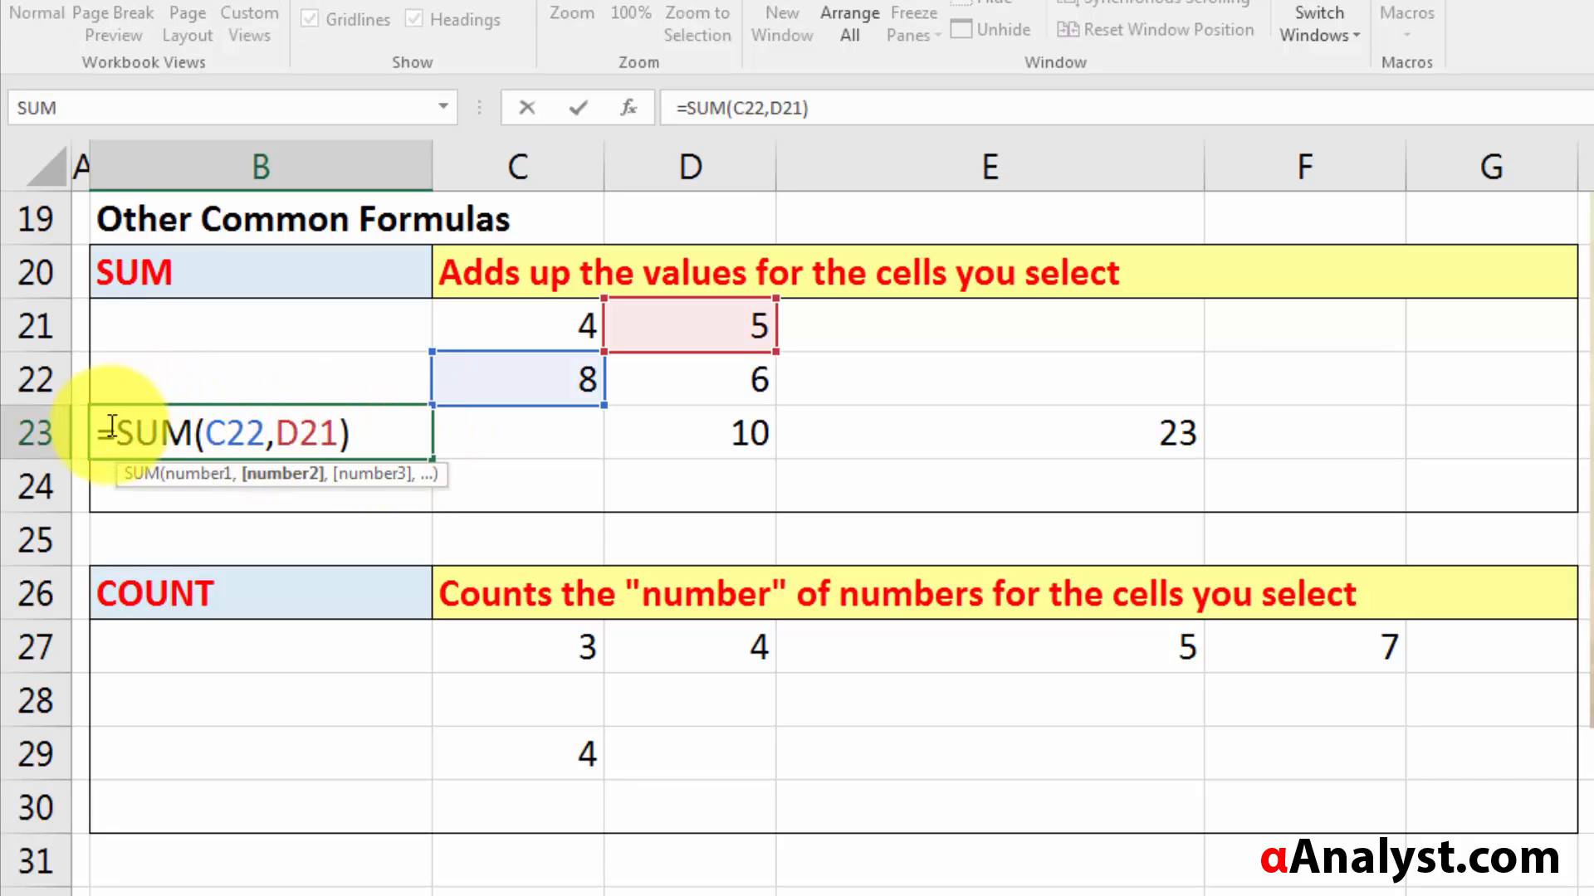
pyautogui.doubleClick(224, 432)
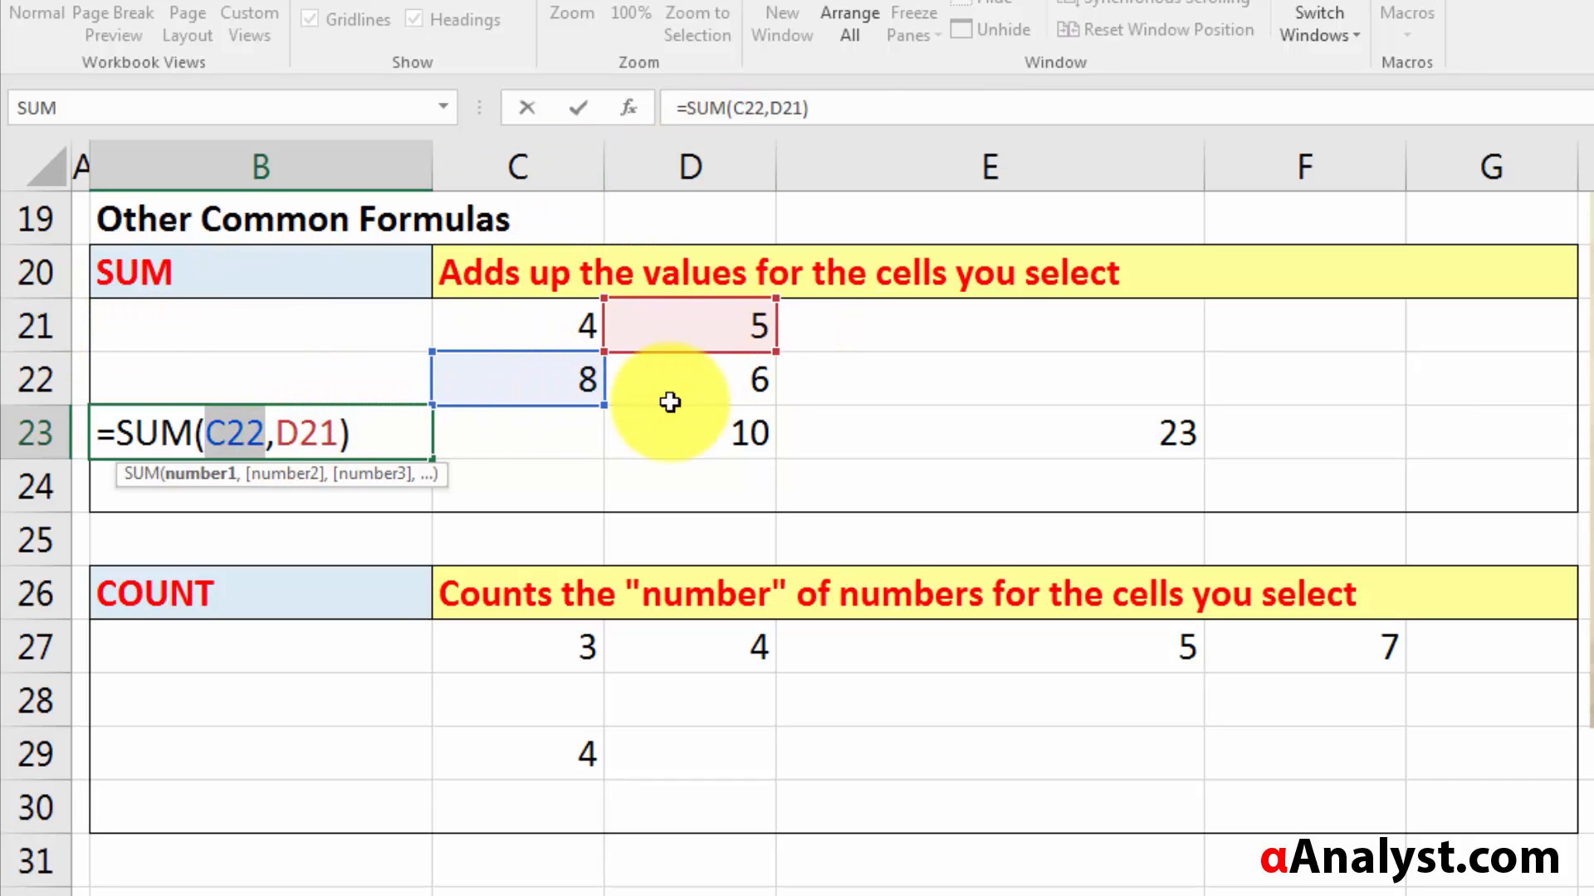
pyautogui.press('Return')
pyautogui.click(352, 435)
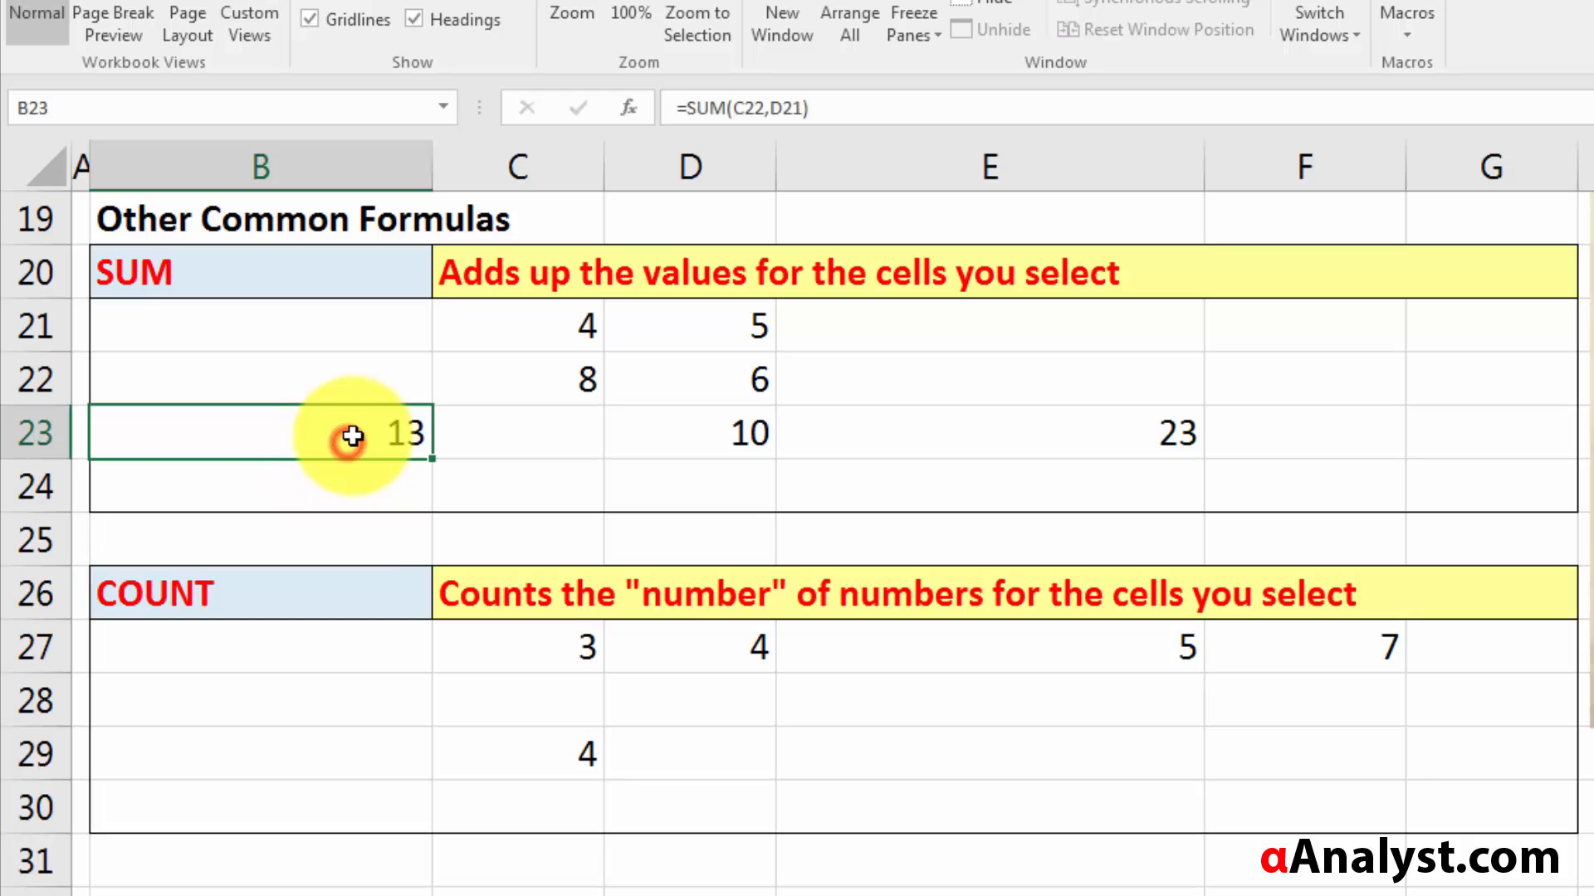
# - Change the formula in cell B23 to =SUM(C22,D22) by moving its highlighted cell references on the sheet
pyautogui.doubleClick(361, 431)
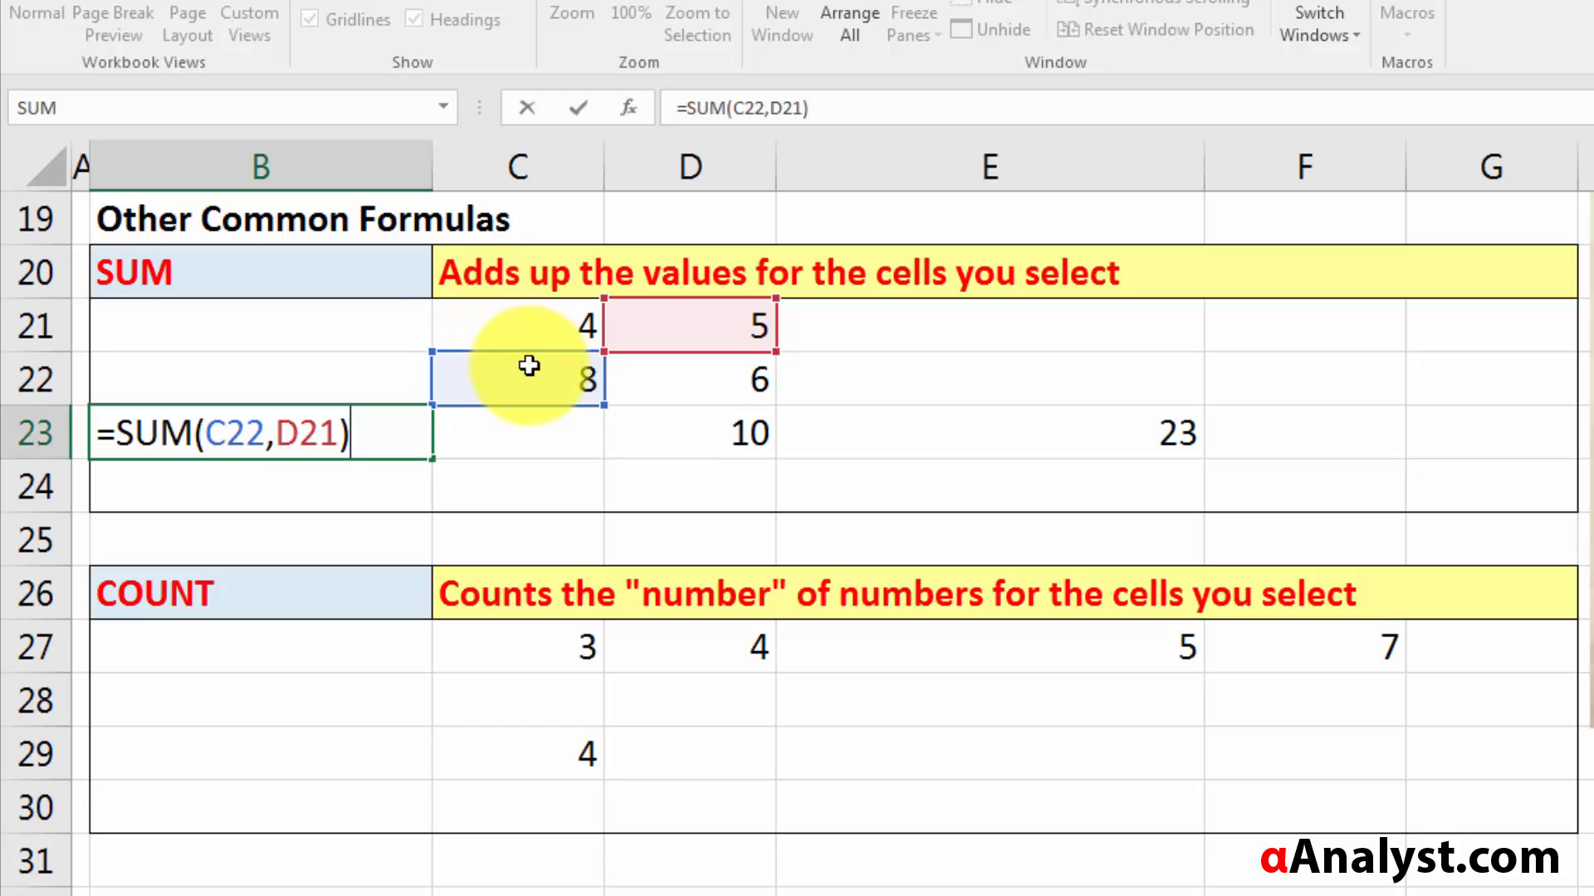
pyautogui.moveTo(482, 355)
pyautogui.mouseDown()
pyautogui.moveTo(569, 329)
pyautogui.moveTo(508, 374)
pyautogui.moveTo(498, 349)
pyautogui.moveTo(516, 383)
pyautogui.moveTo(501, 353)
pyautogui.mouseUp()
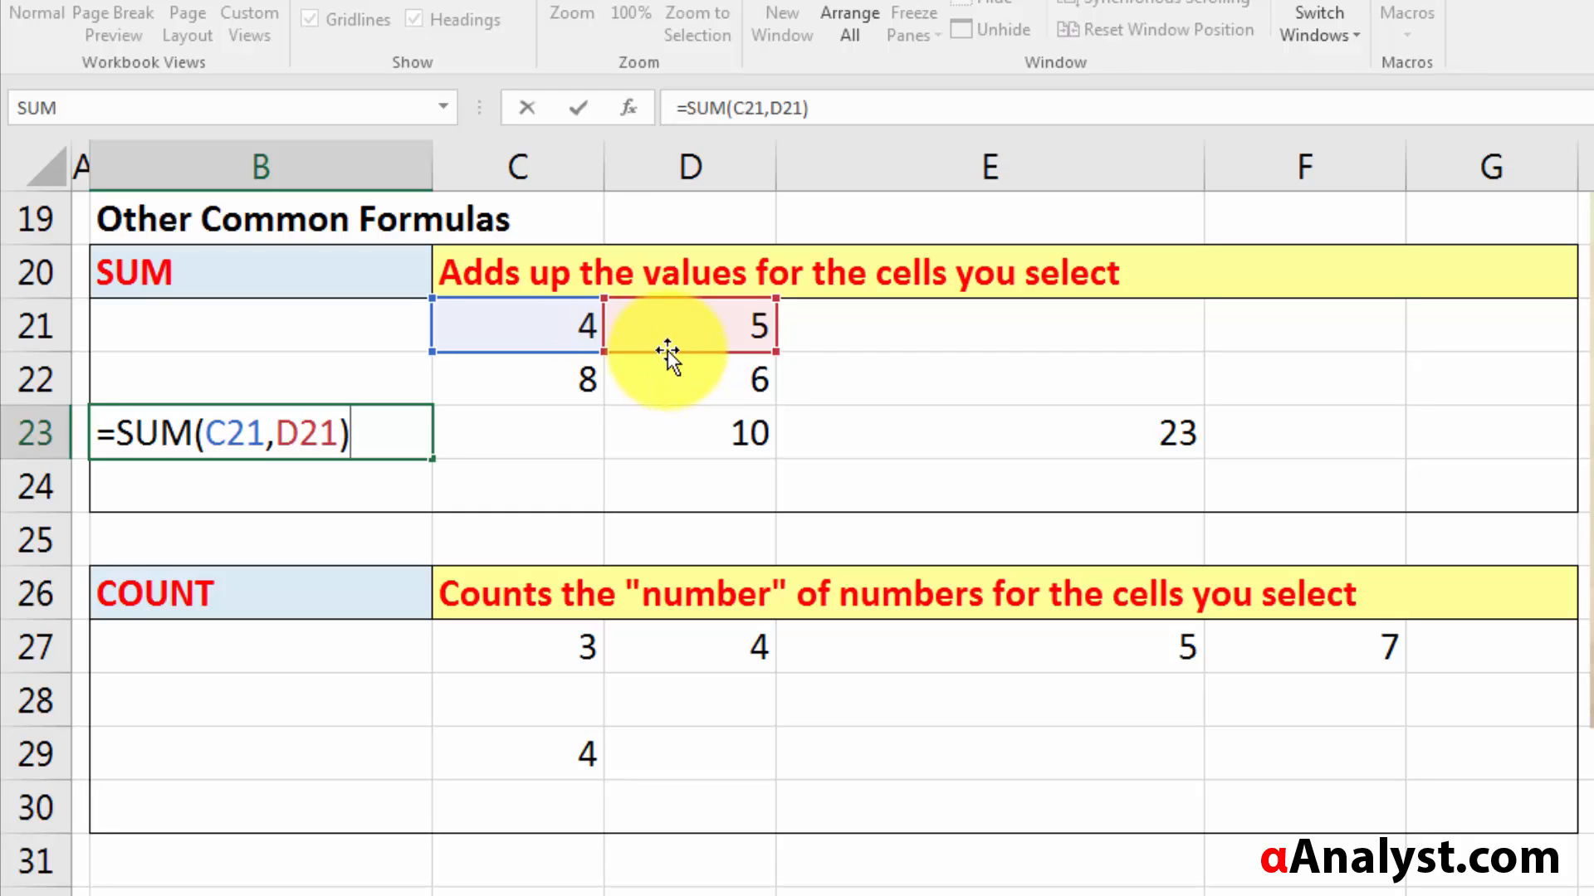
pyautogui.moveTo(668, 350); pyautogui.dragTo(580, 380)
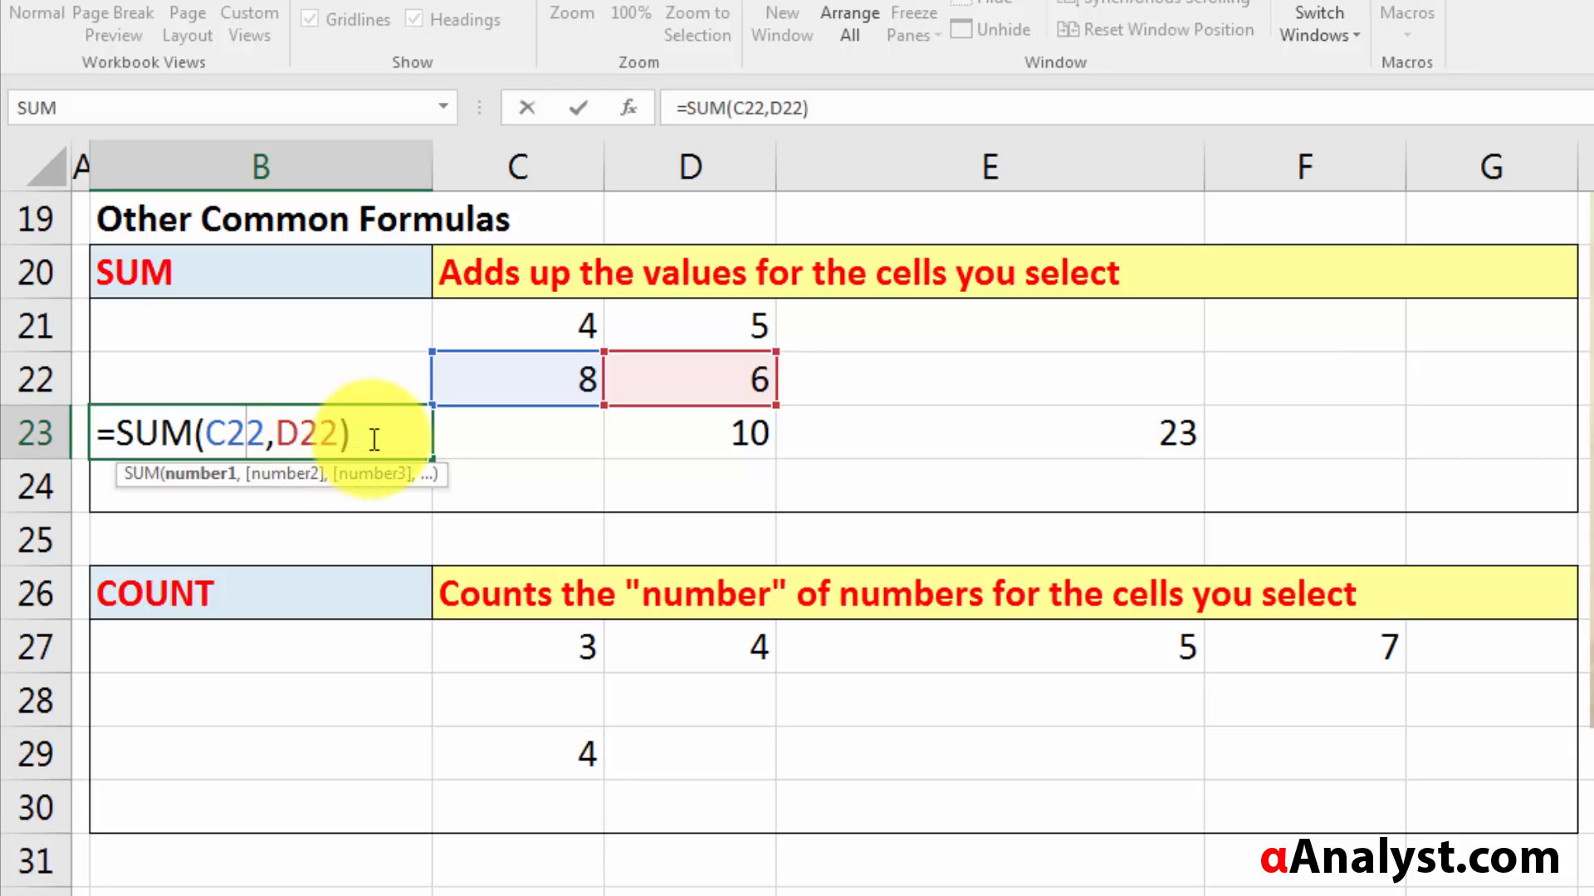
pyautogui.press('Return')
pyautogui.click(345, 431)
# - Inspect the SUM formula in cell D23, the formula in C29 and the COUNT heading in B26
pyautogui.click(666, 417)
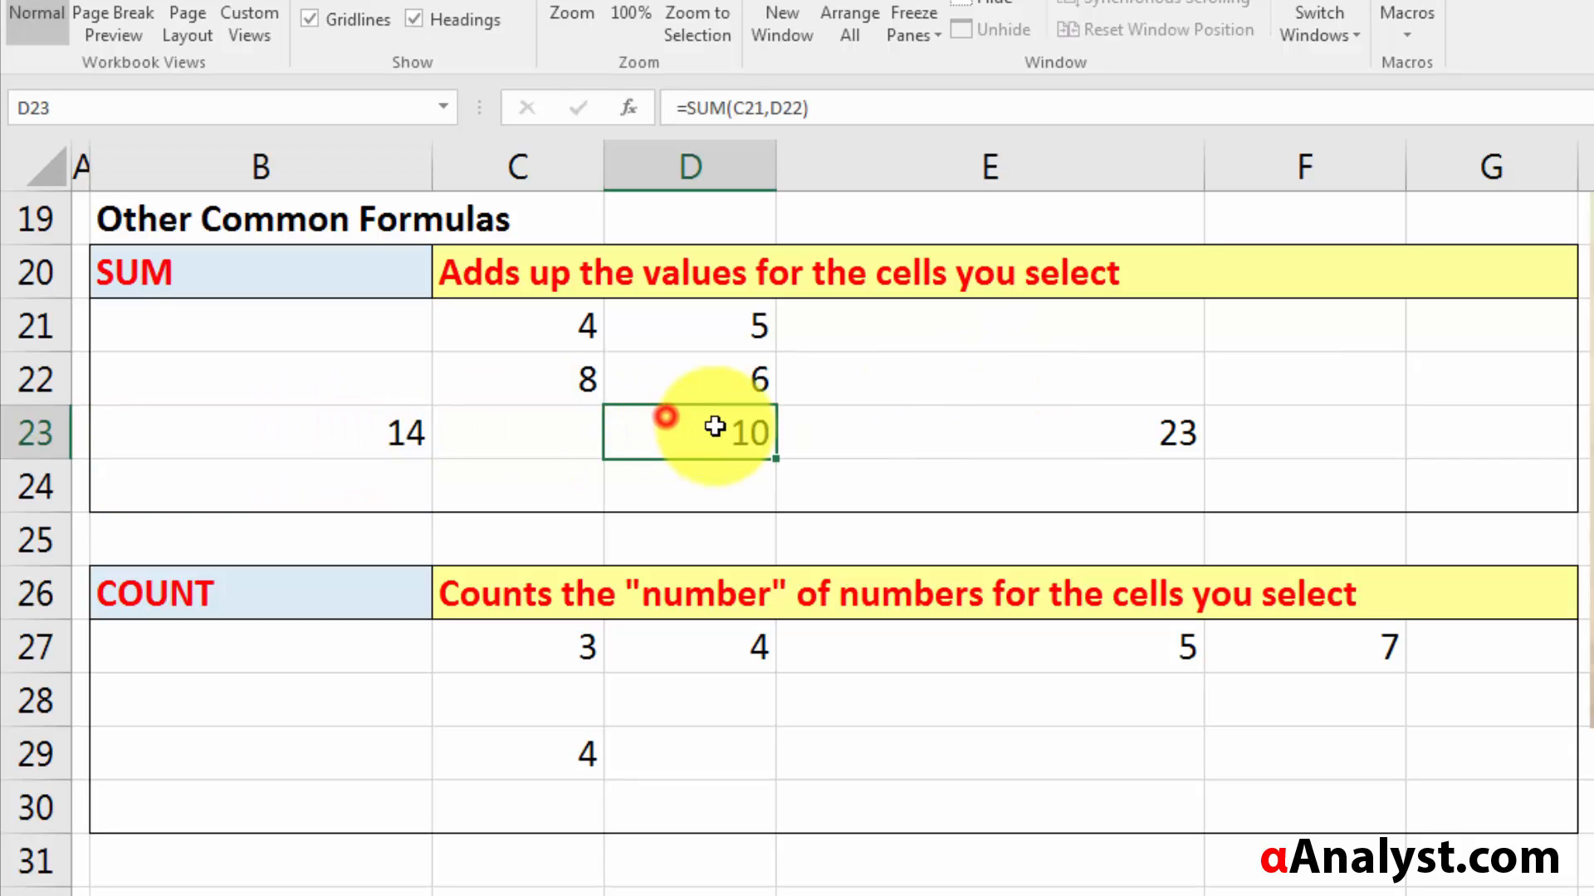
pyautogui.doubleClick(716, 427)
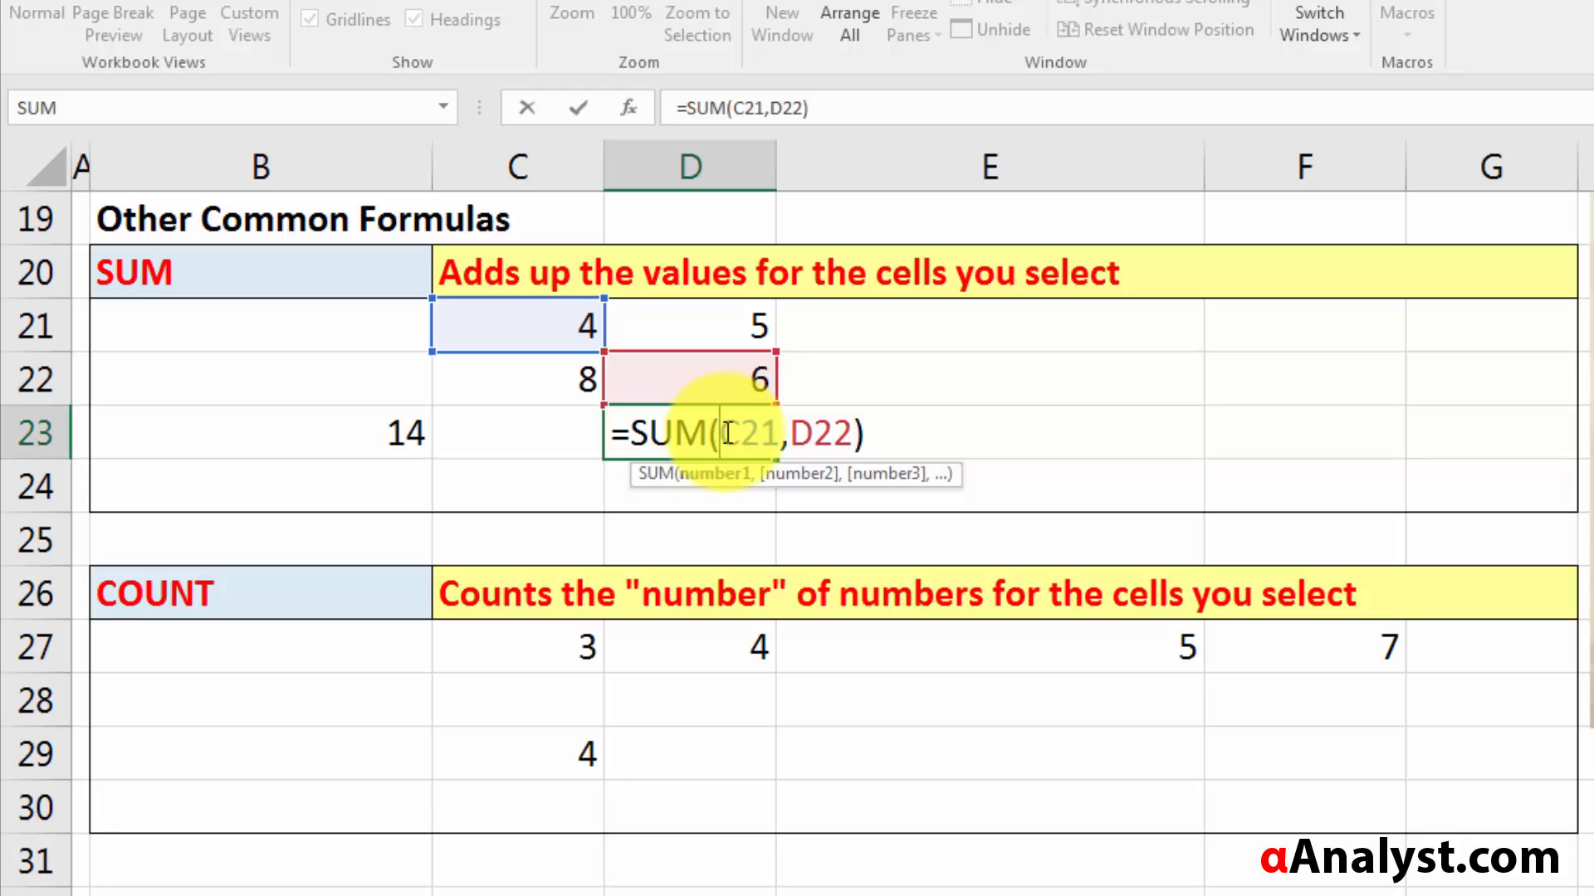
pyautogui.press('Escape')
pyautogui.click(612, 700)
pyautogui.click(581, 751)
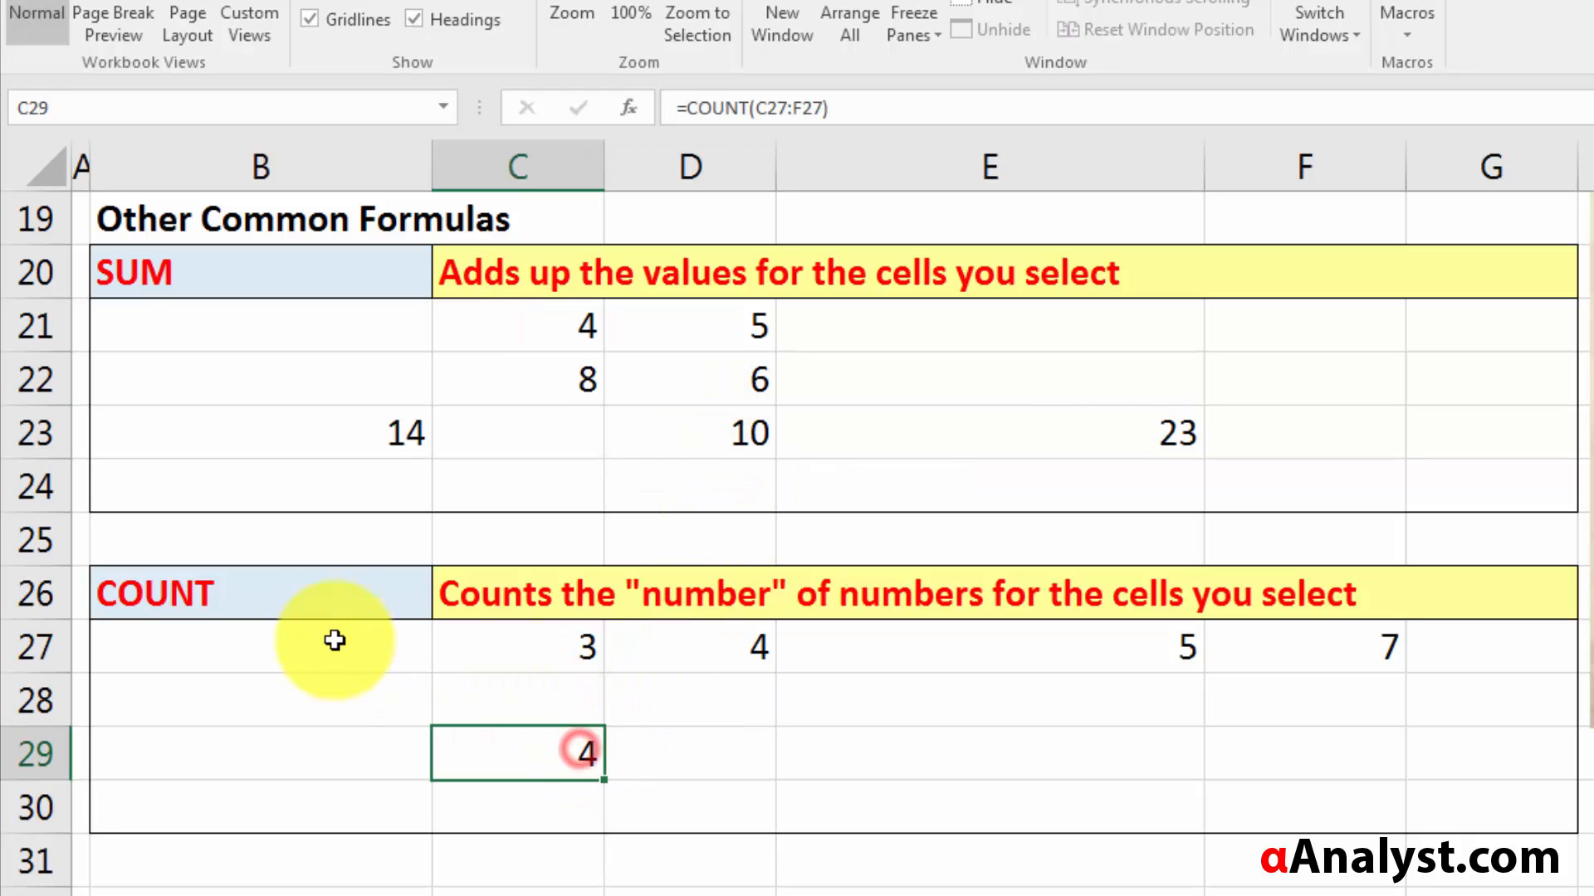
pyautogui.click(254, 605)
pyautogui.click(221, 600)
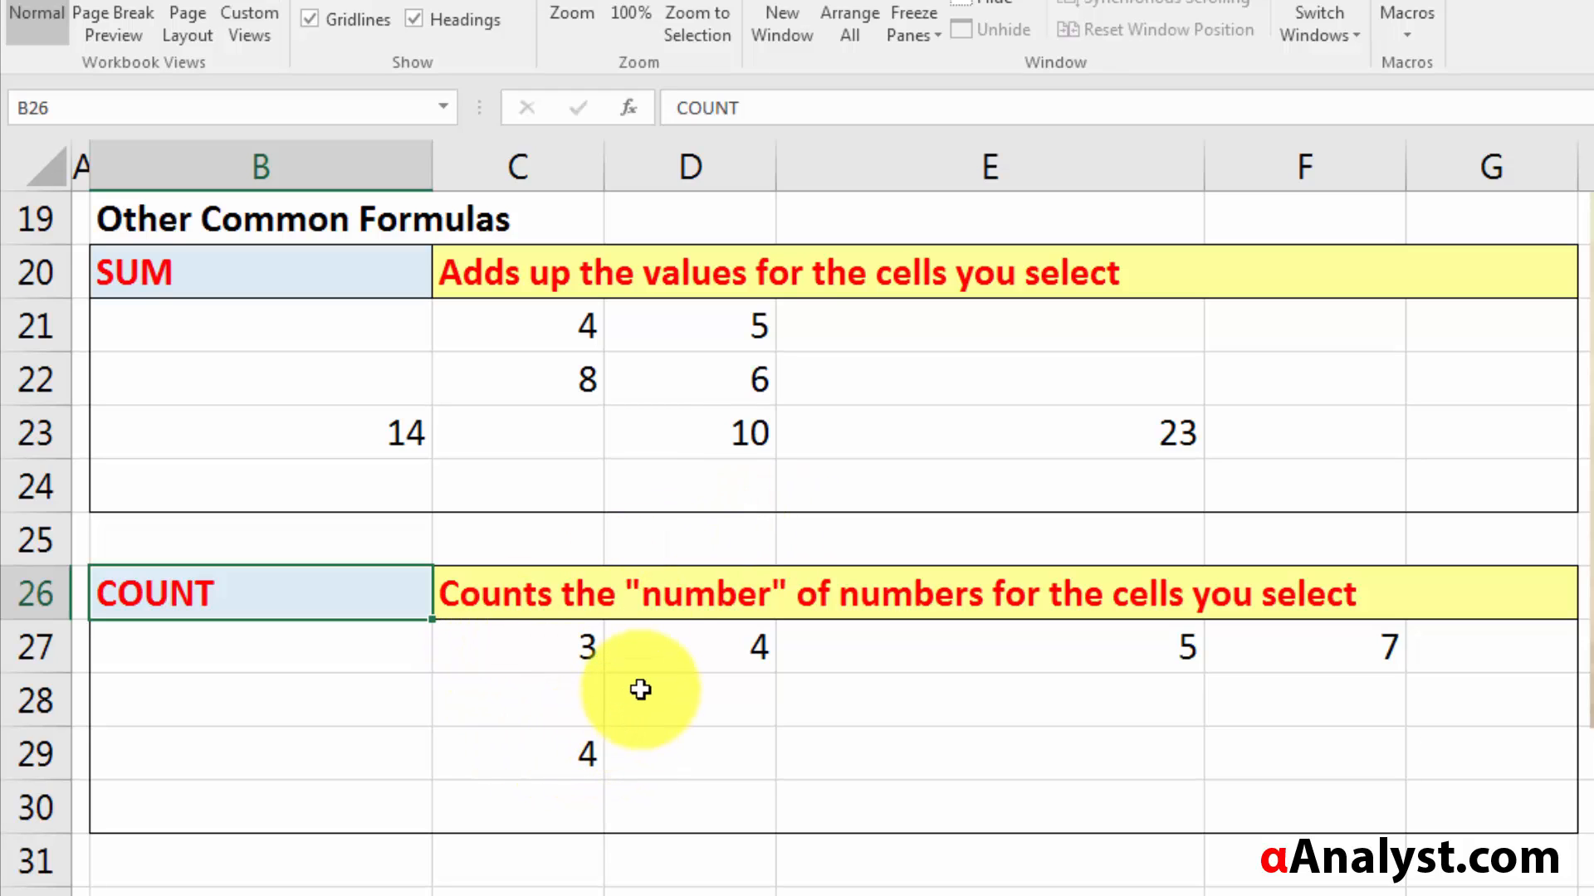
# - Clear the formula from cell C29 and review the row of numbers in C27:F27
pyautogui.click(513, 754)
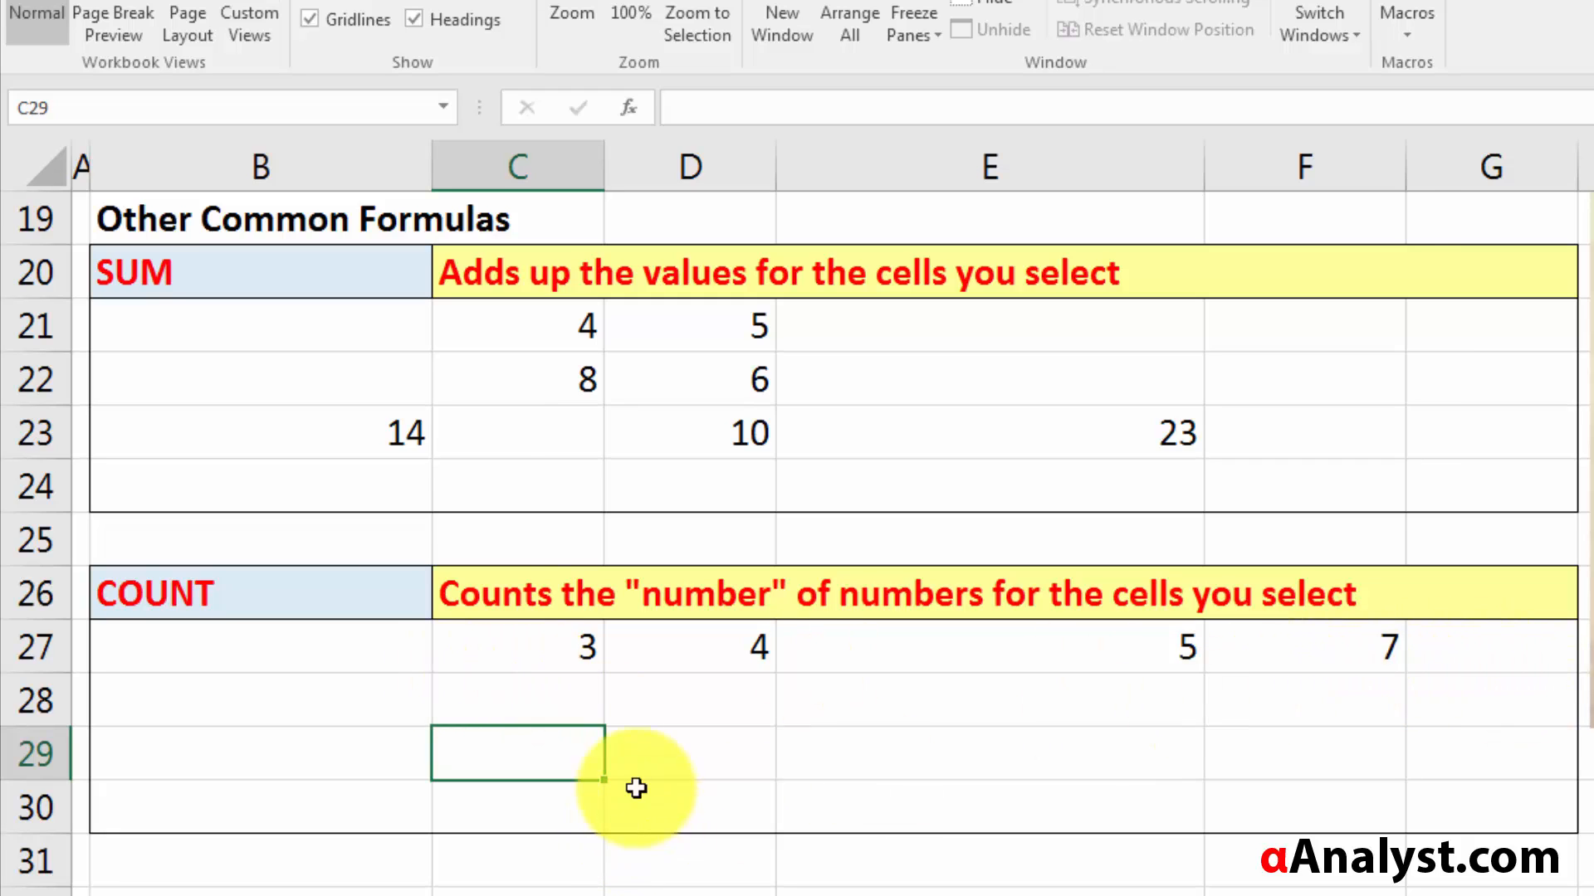
pyautogui.click(548, 645)
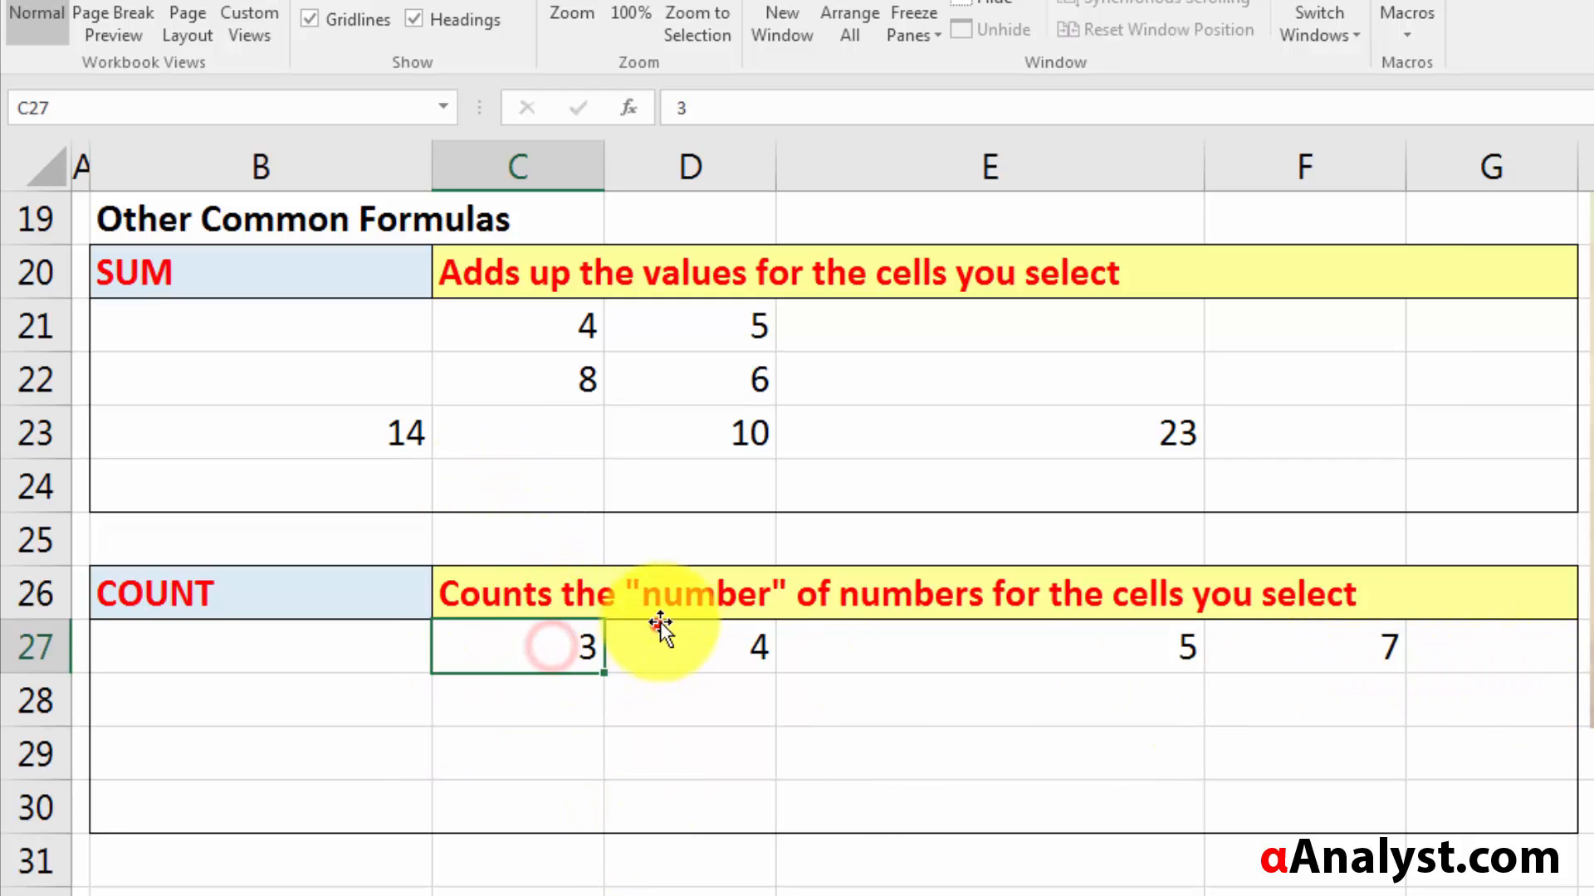
pyautogui.click(971, 647)
pyautogui.click(1220, 648)
# - Enter =COUNT(C27:F27) in cell C29 and keep that cell selected
pyautogui.click(569, 741)
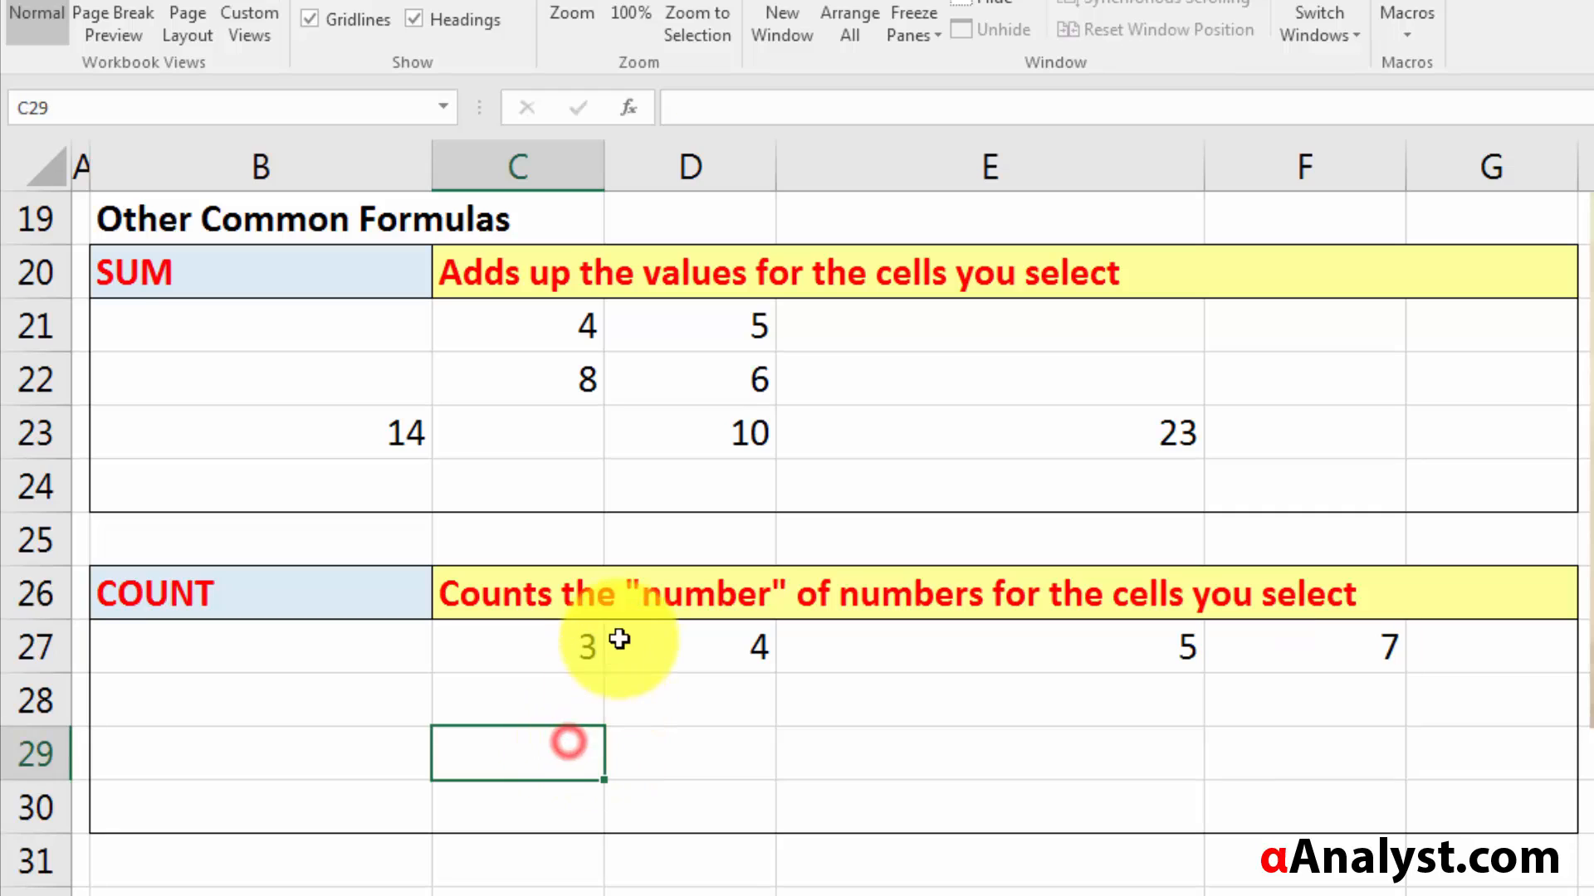
pyautogui.write('=s')
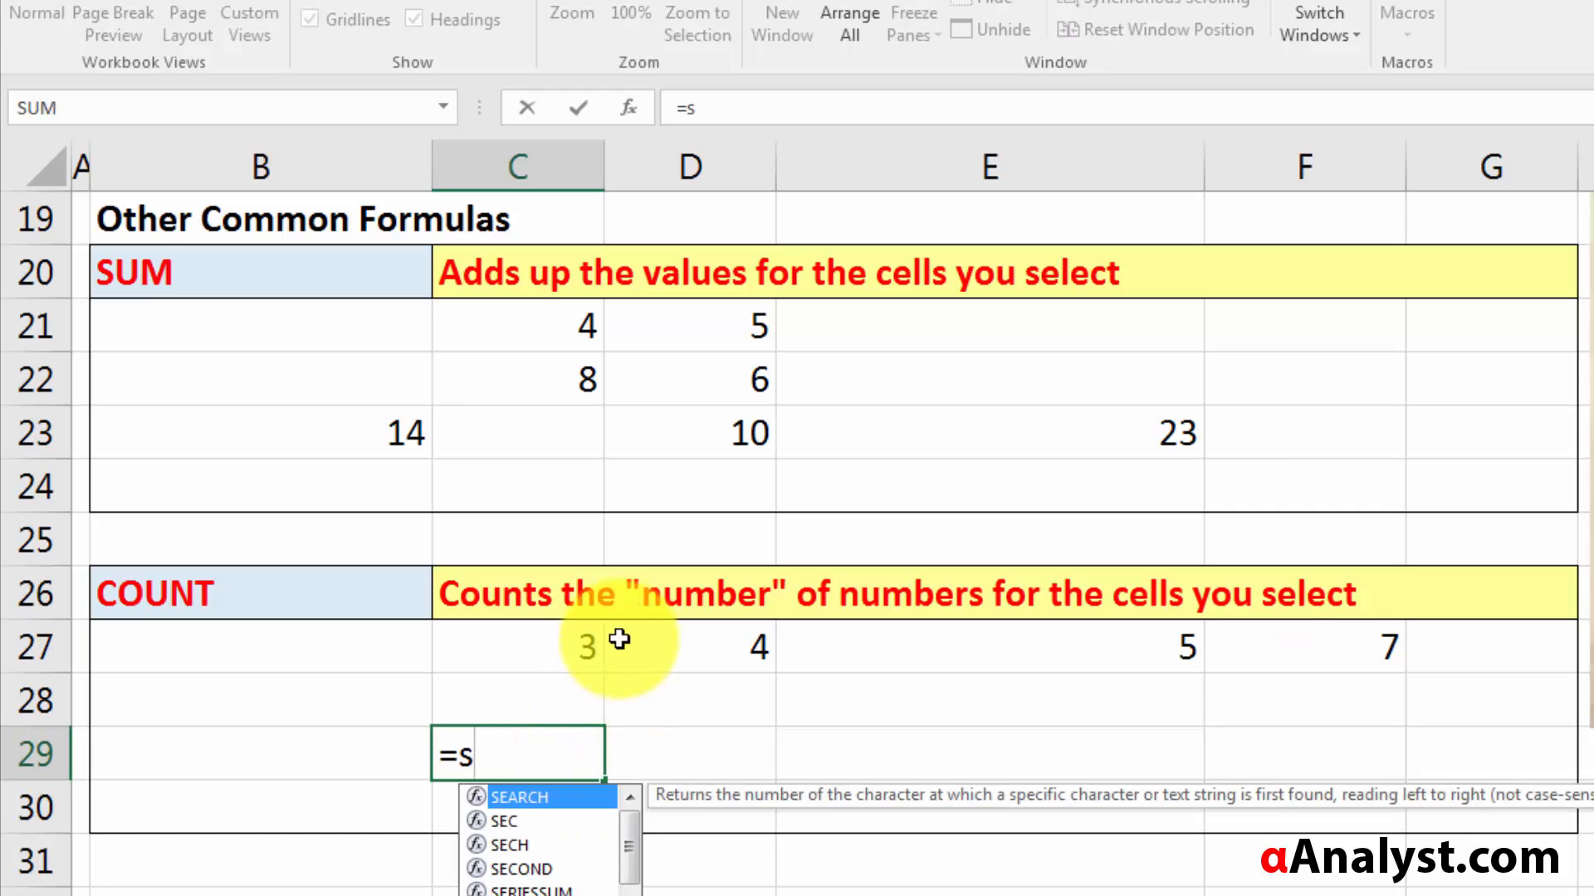
pyautogui.press('BackSpace')
pyautogui.write('co')
pyautogui.press('BackSpace')
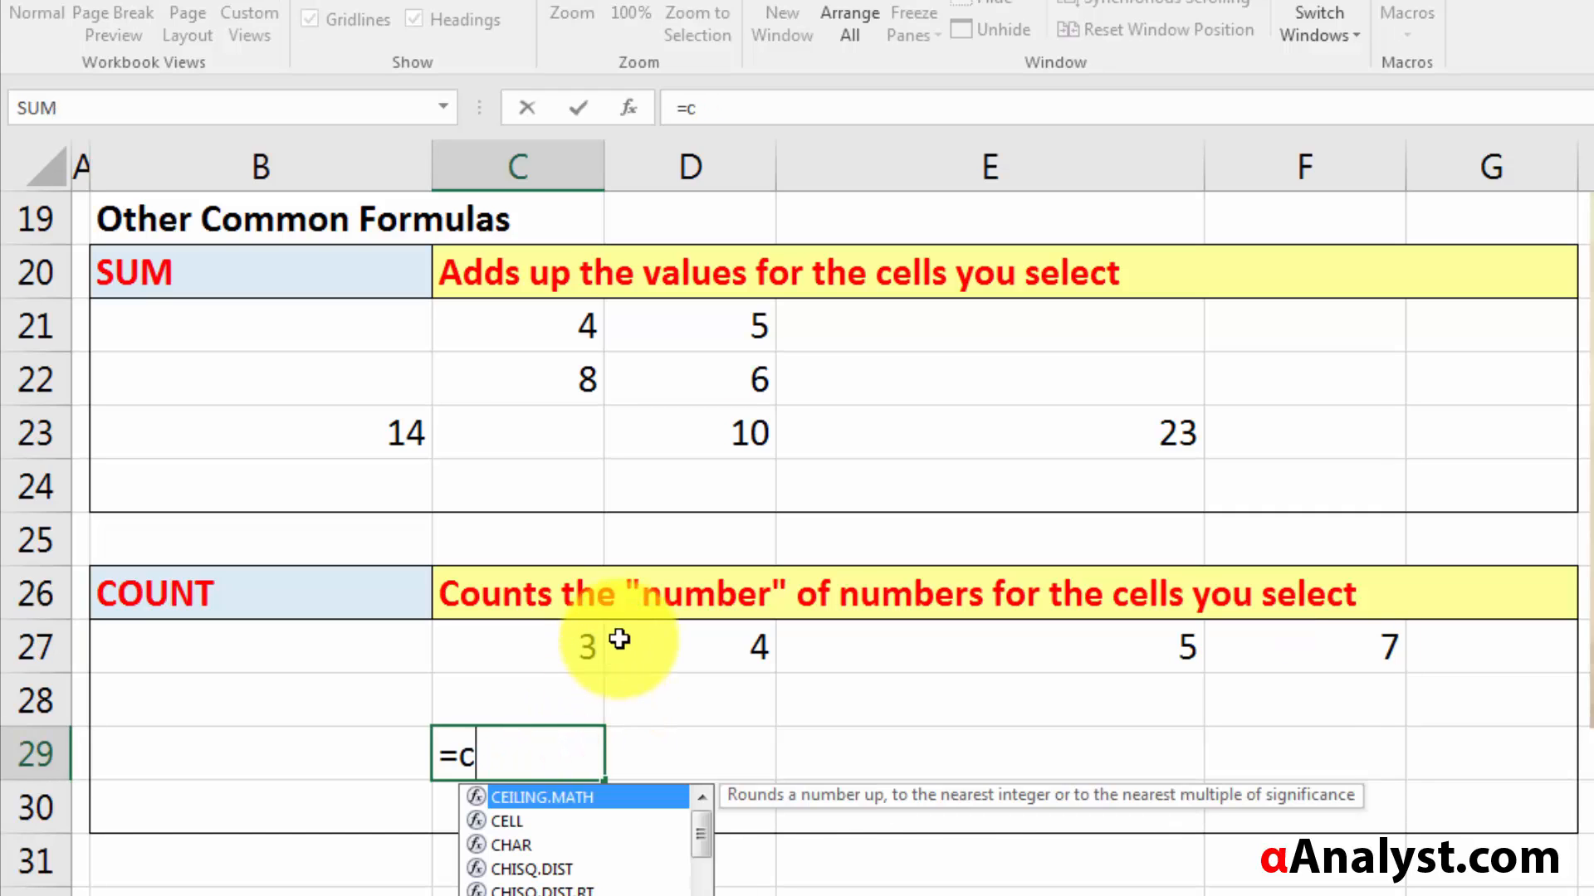
pyautogui.press('BackSpace')
pyautogui.write('COUNT(')
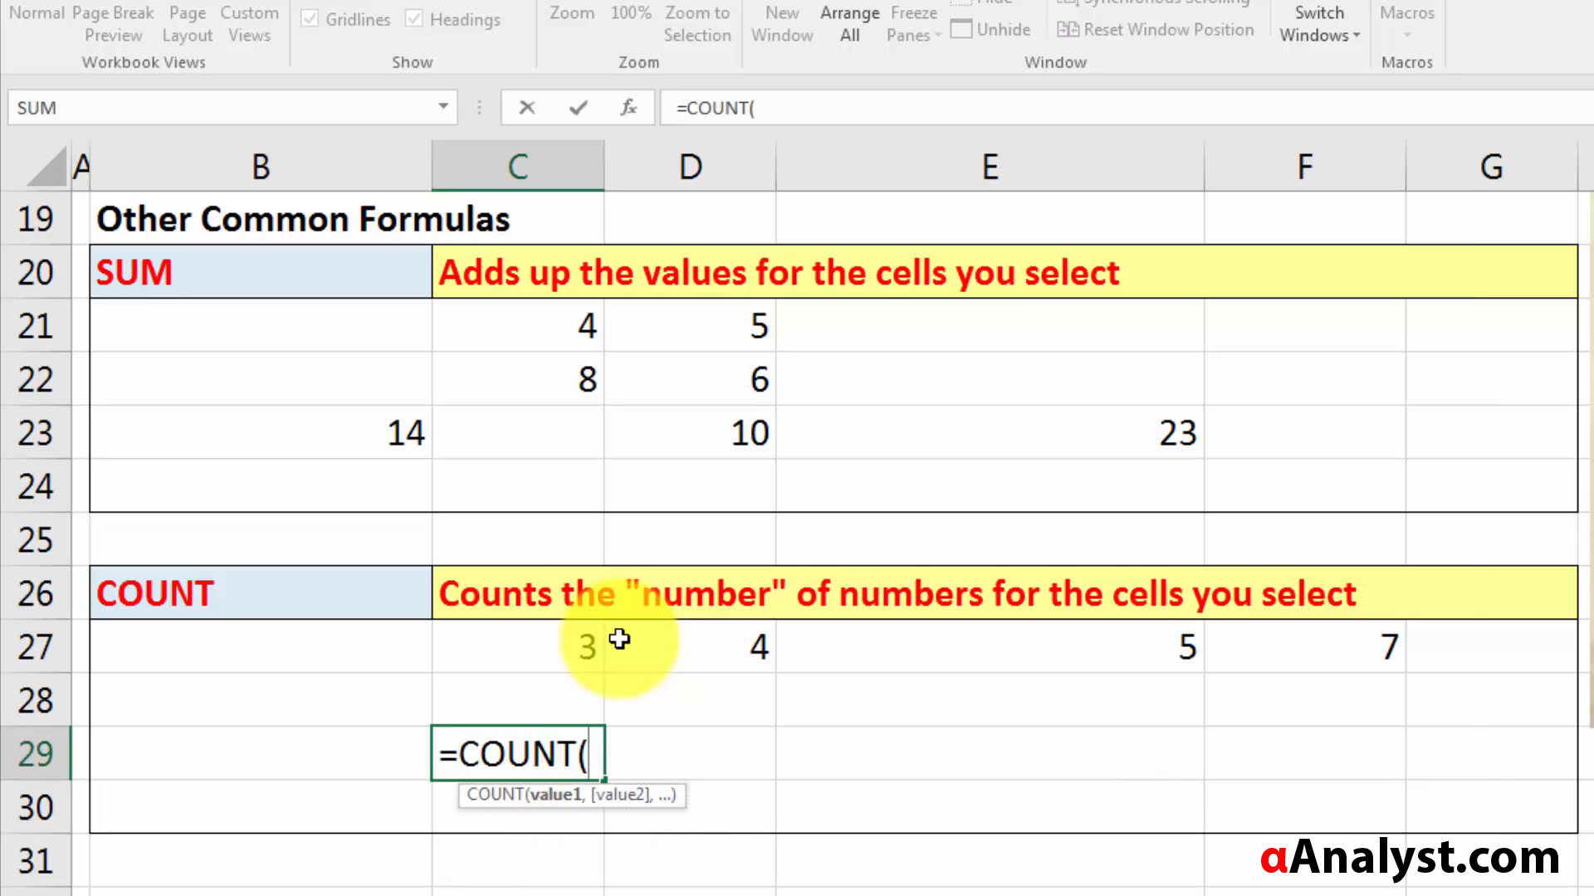
pyautogui.moveTo(549, 637); pyautogui.dragTo(1328, 647)
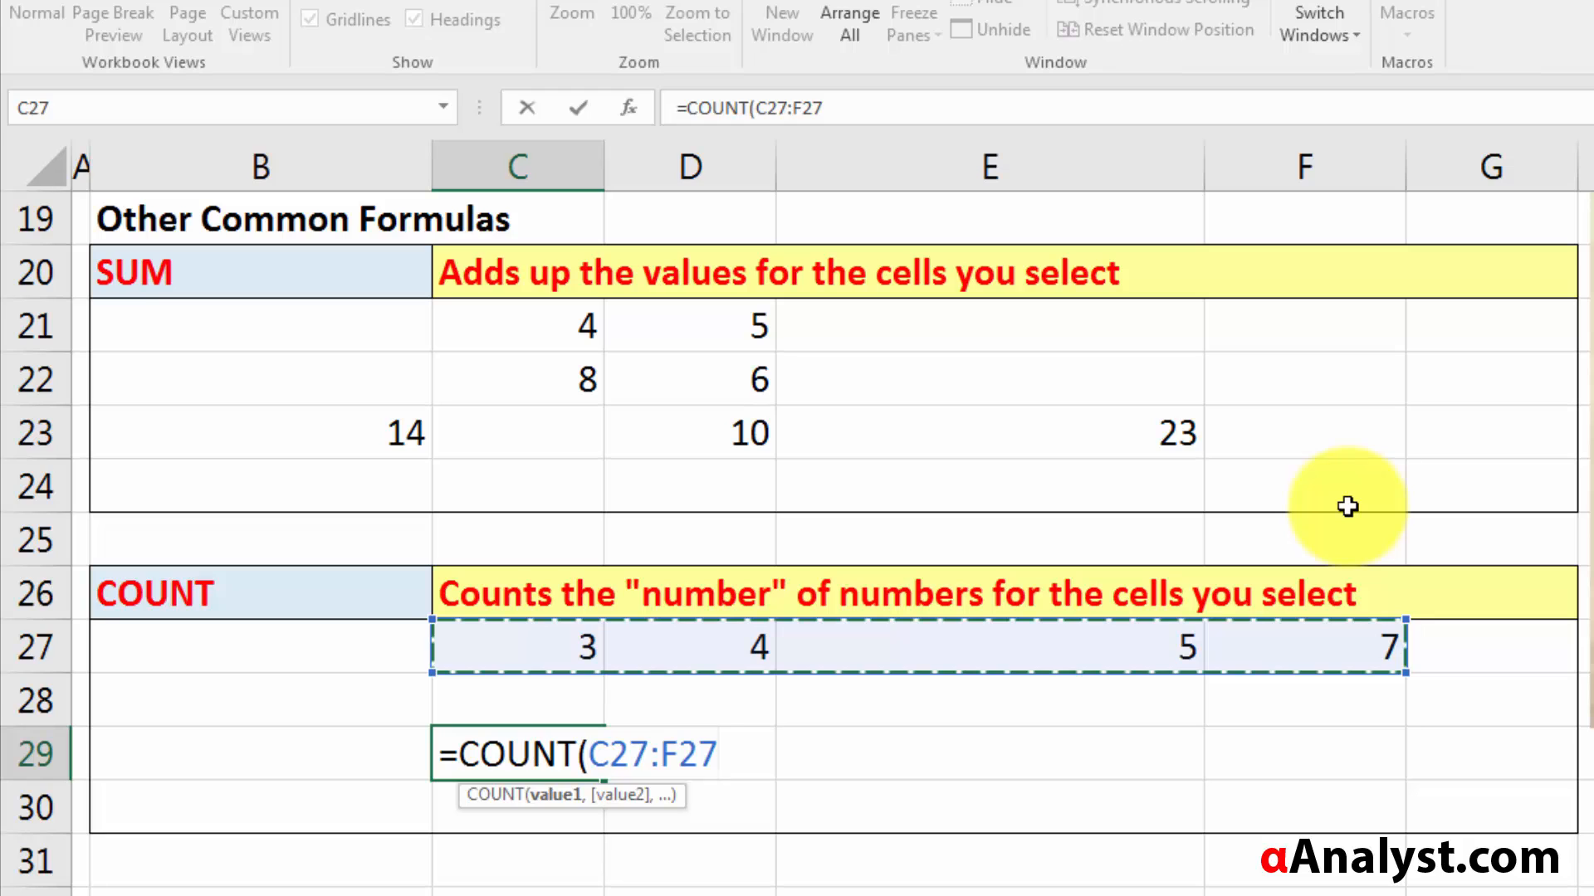
pyautogui.press('Return')
pyautogui.press('Up')
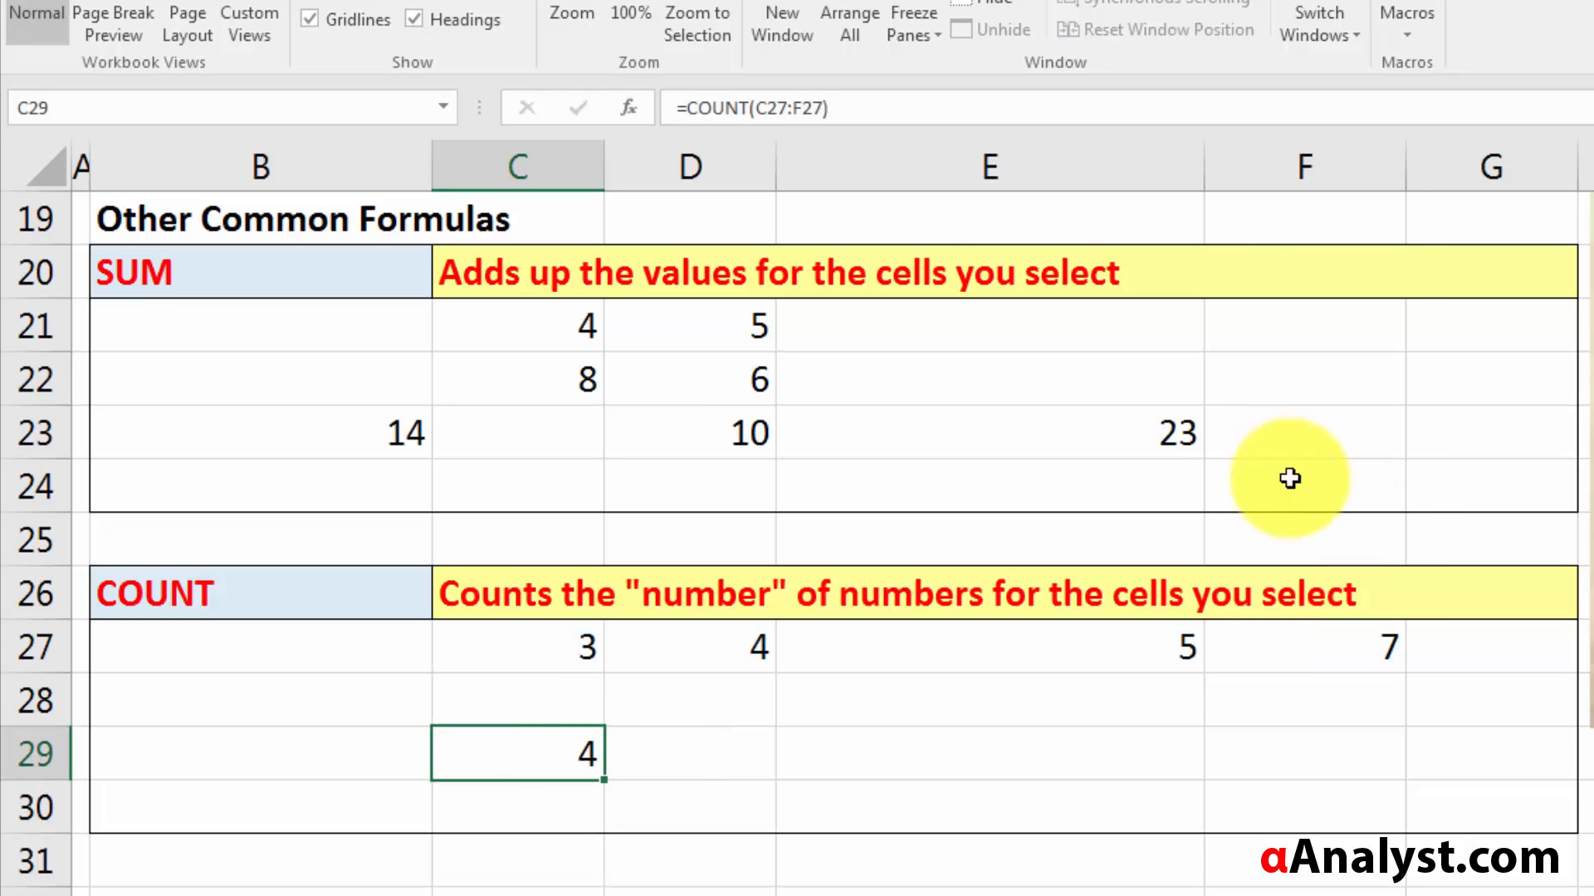
# - Enter 3 in cell B27, beside the counted range C27:F27
pyautogui.moveTo(508, 651); pyautogui.dragTo(1328, 651)
pyautogui.click(374, 660)
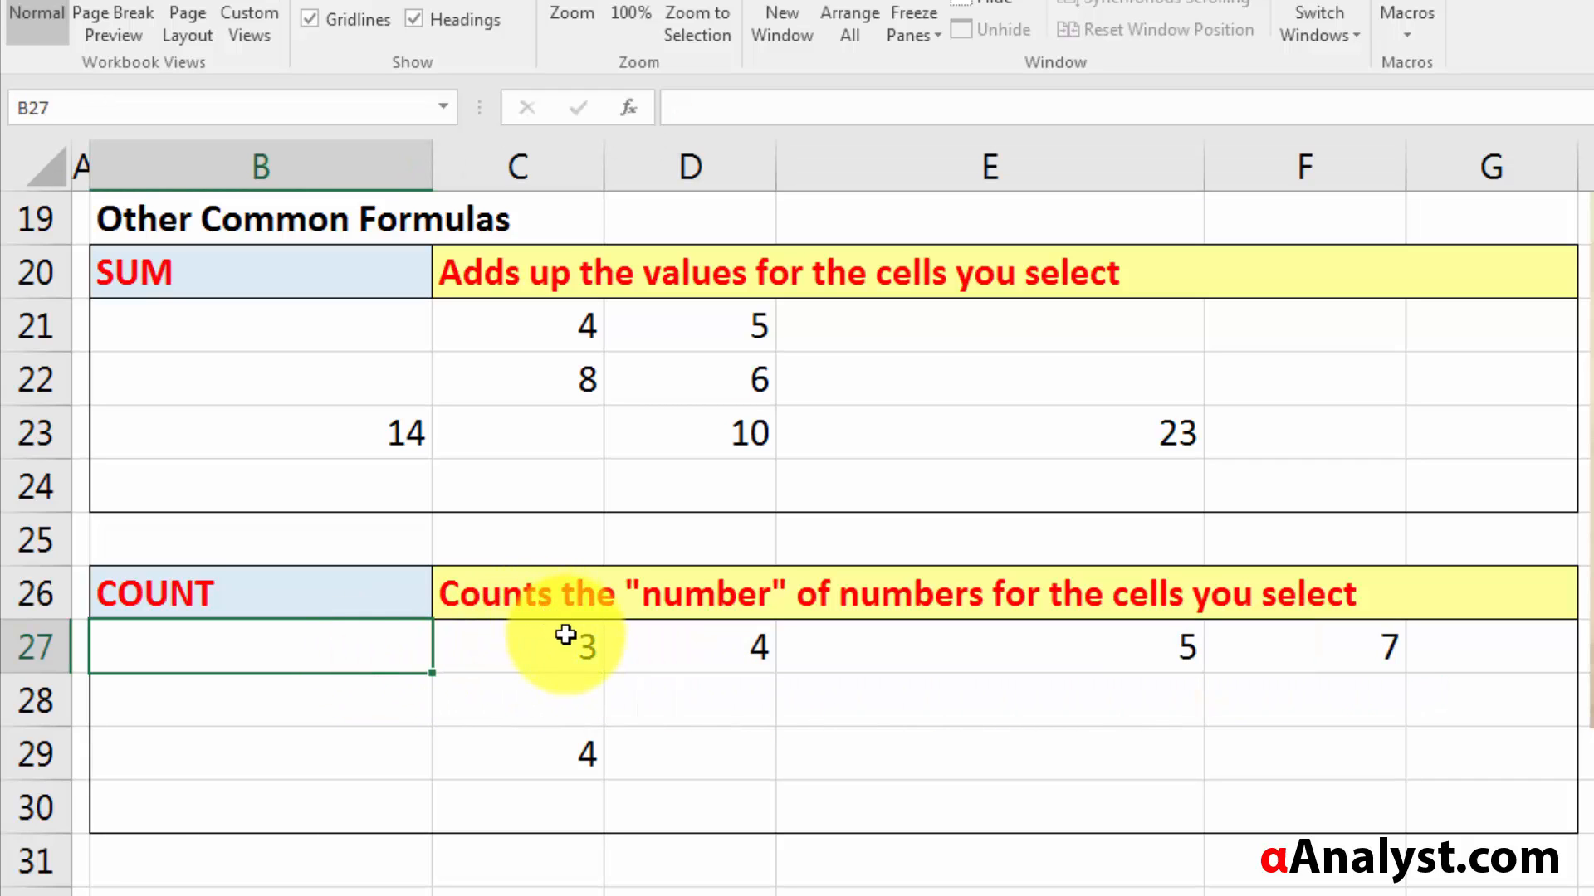
pyautogui.write('3')
pyautogui.click(555, 820)
# - Compare the cell references highlighted by the formulas in C29 and B23 without changing either formula
pyautogui.doubleClick(580, 751)
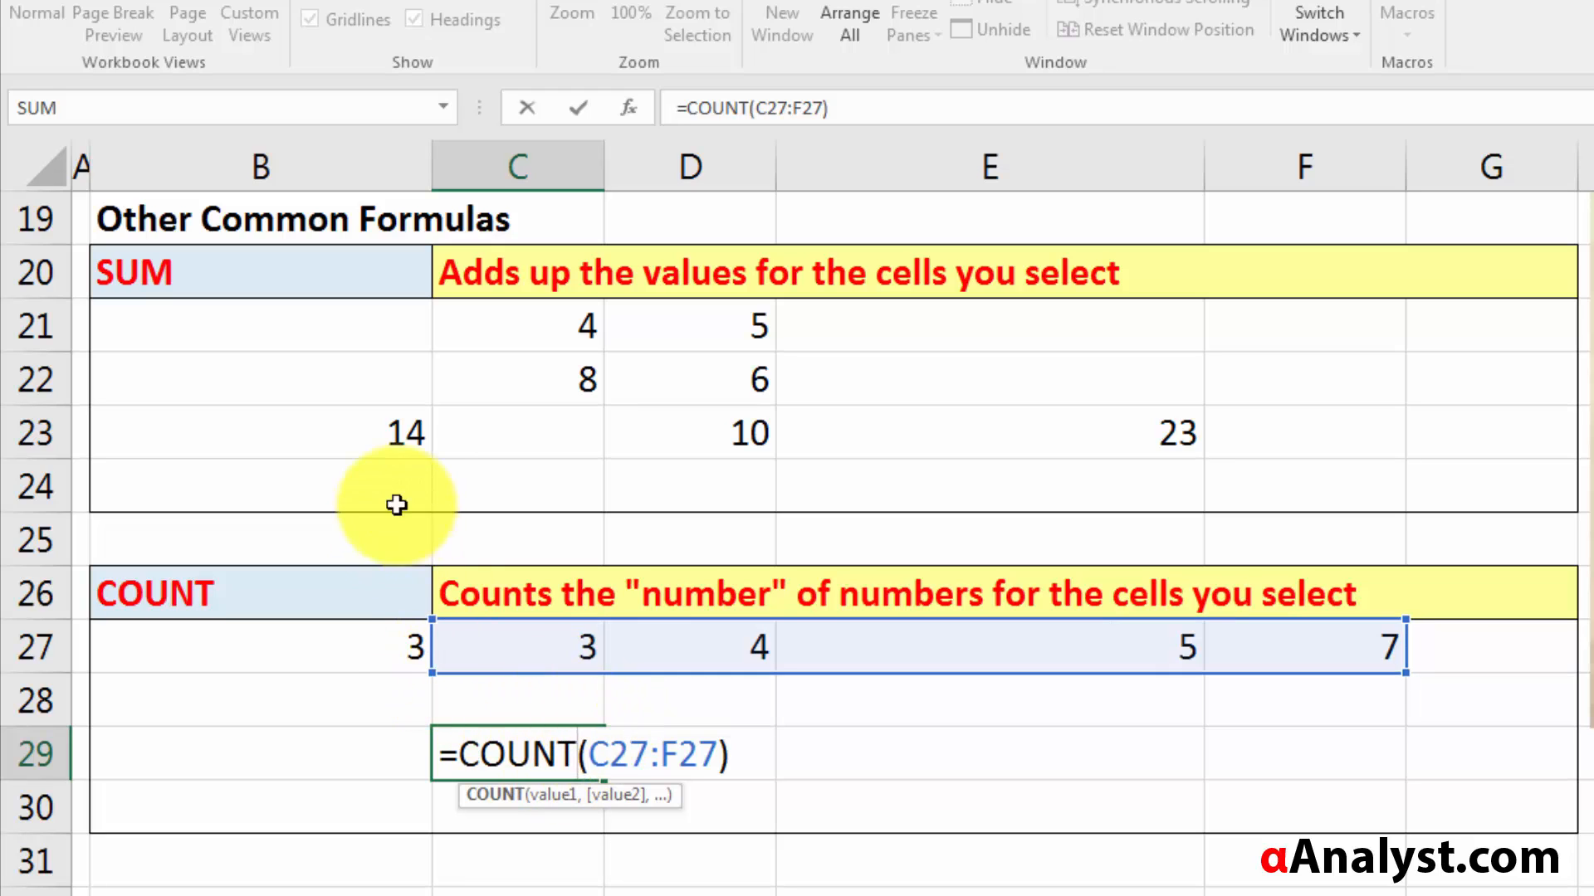
pyautogui.click(339, 414)
pyautogui.doubleClick(353, 427)
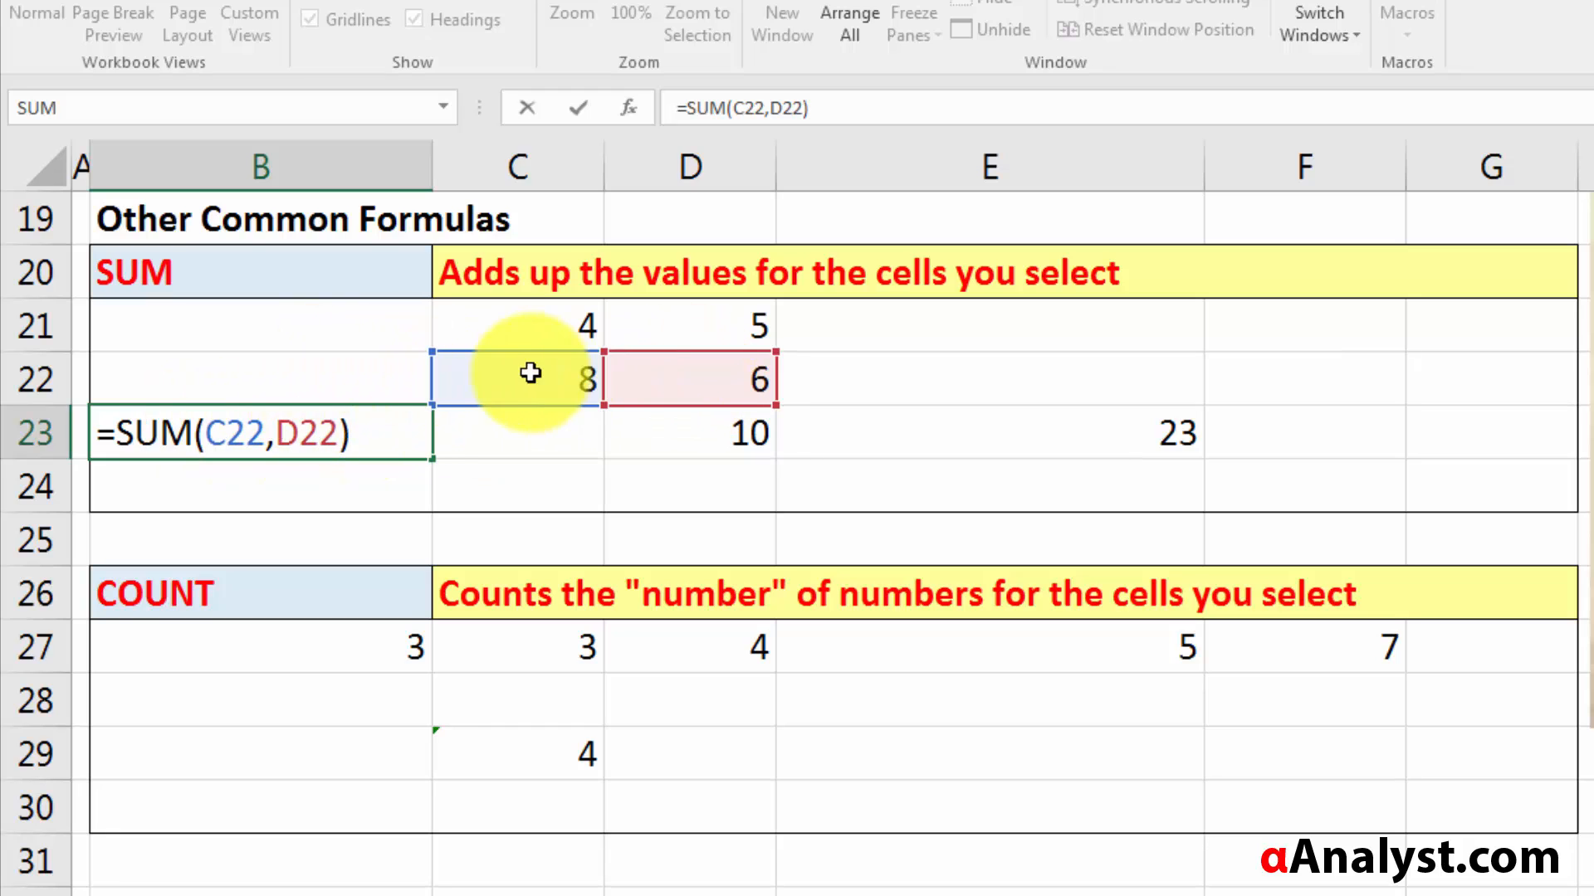
pyautogui.press('Escape')
# - Extend the formula in cell C29 to =COUNT(B27:F27) and reopen it to inspect the counted range
pyautogui.click(585, 753)
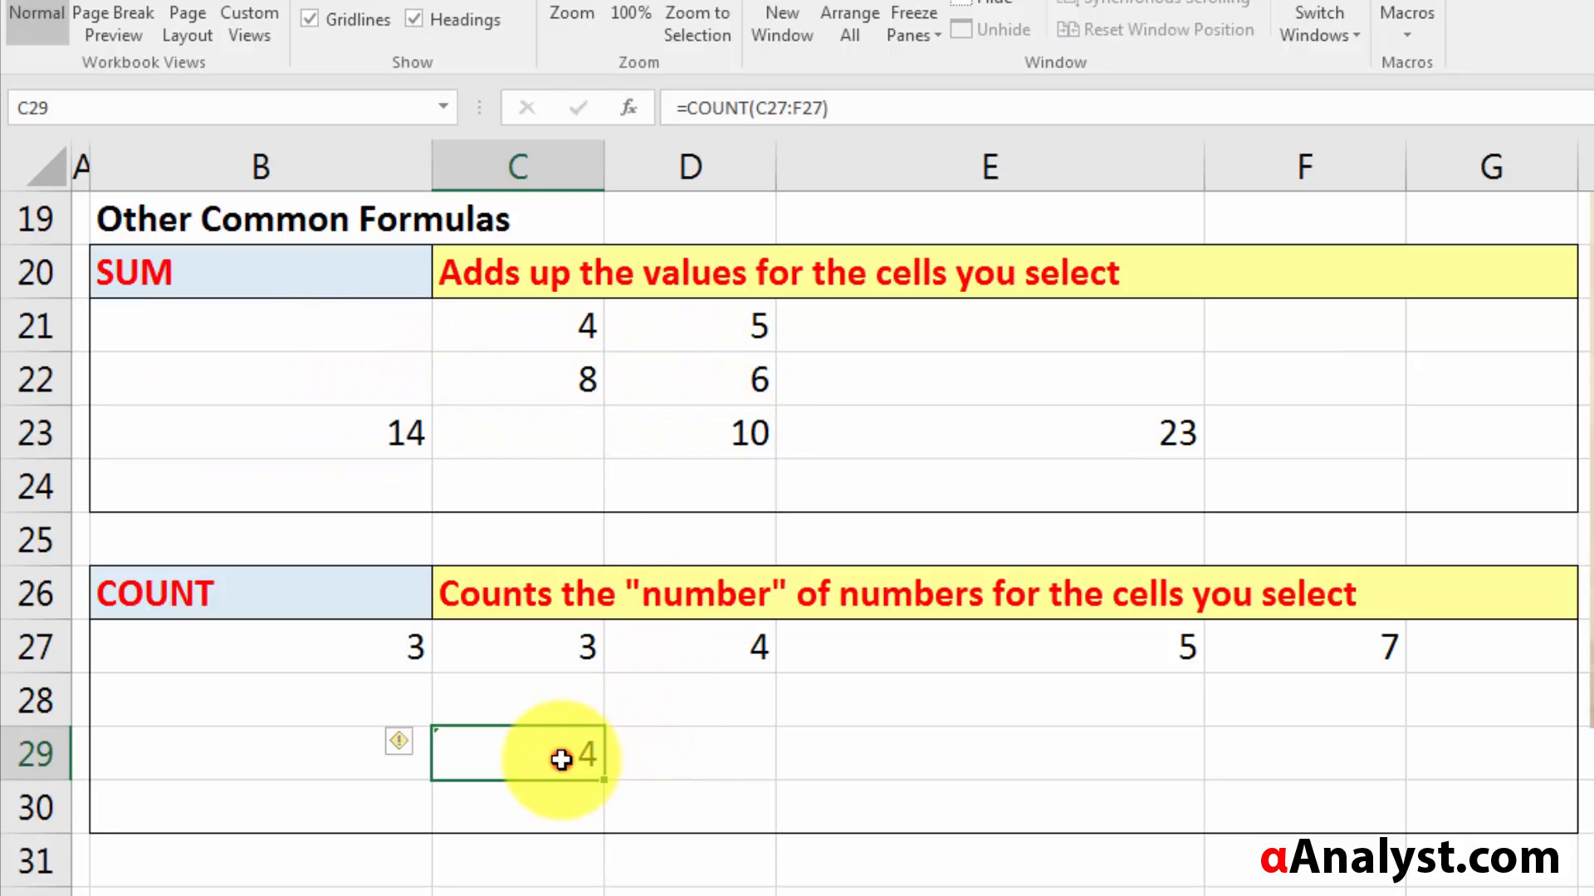
pyautogui.doubleClick(572, 755)
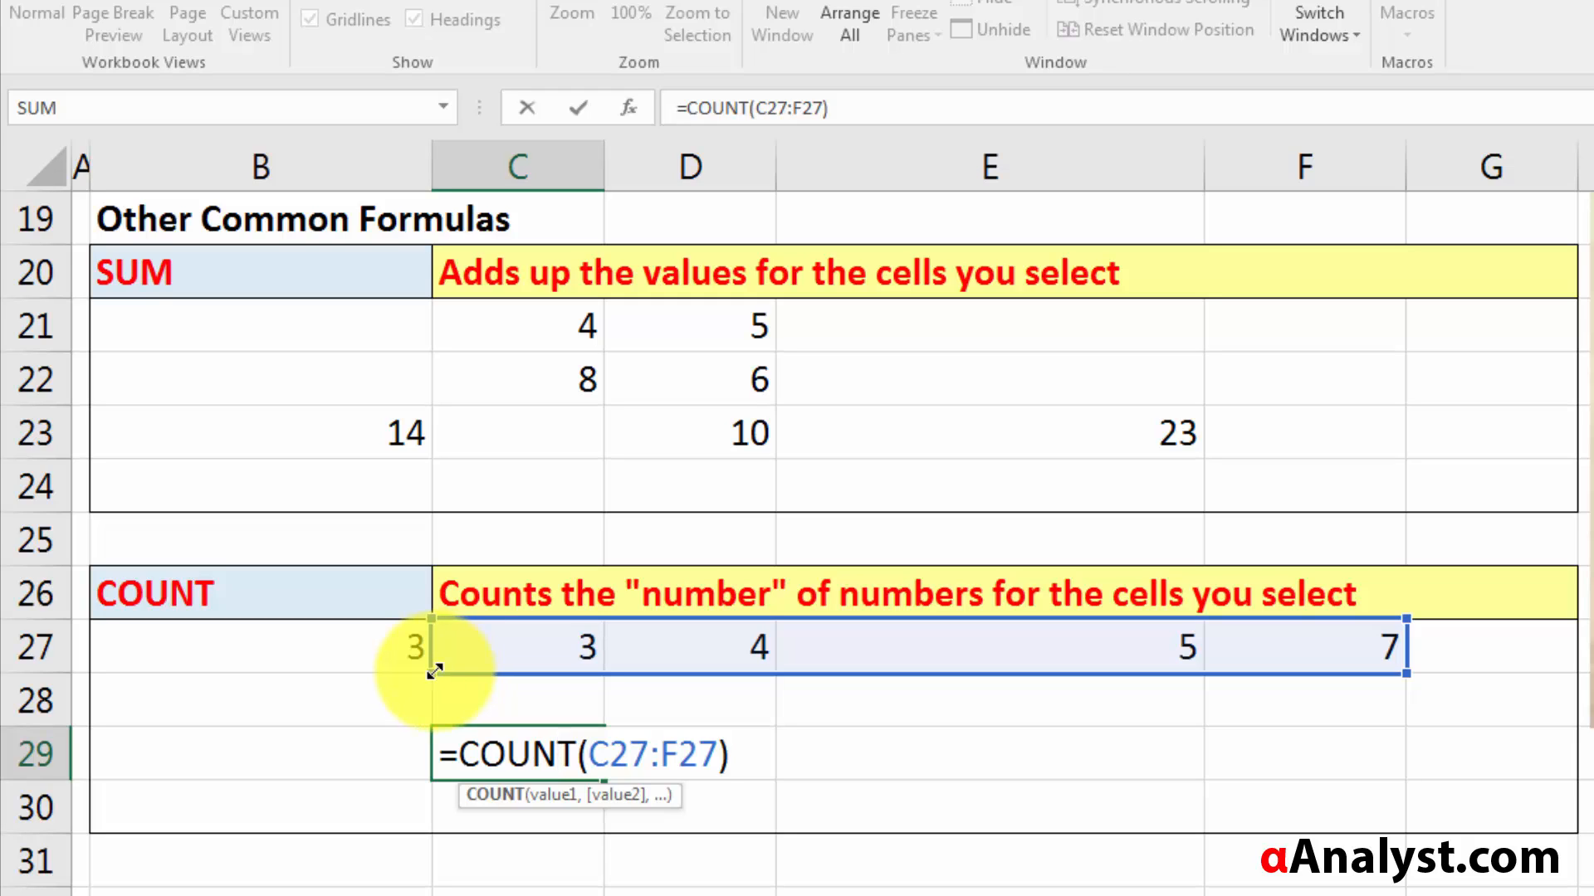
pyautogui.moveTo(434, 671); pyautogui.dragTo(161, 696)
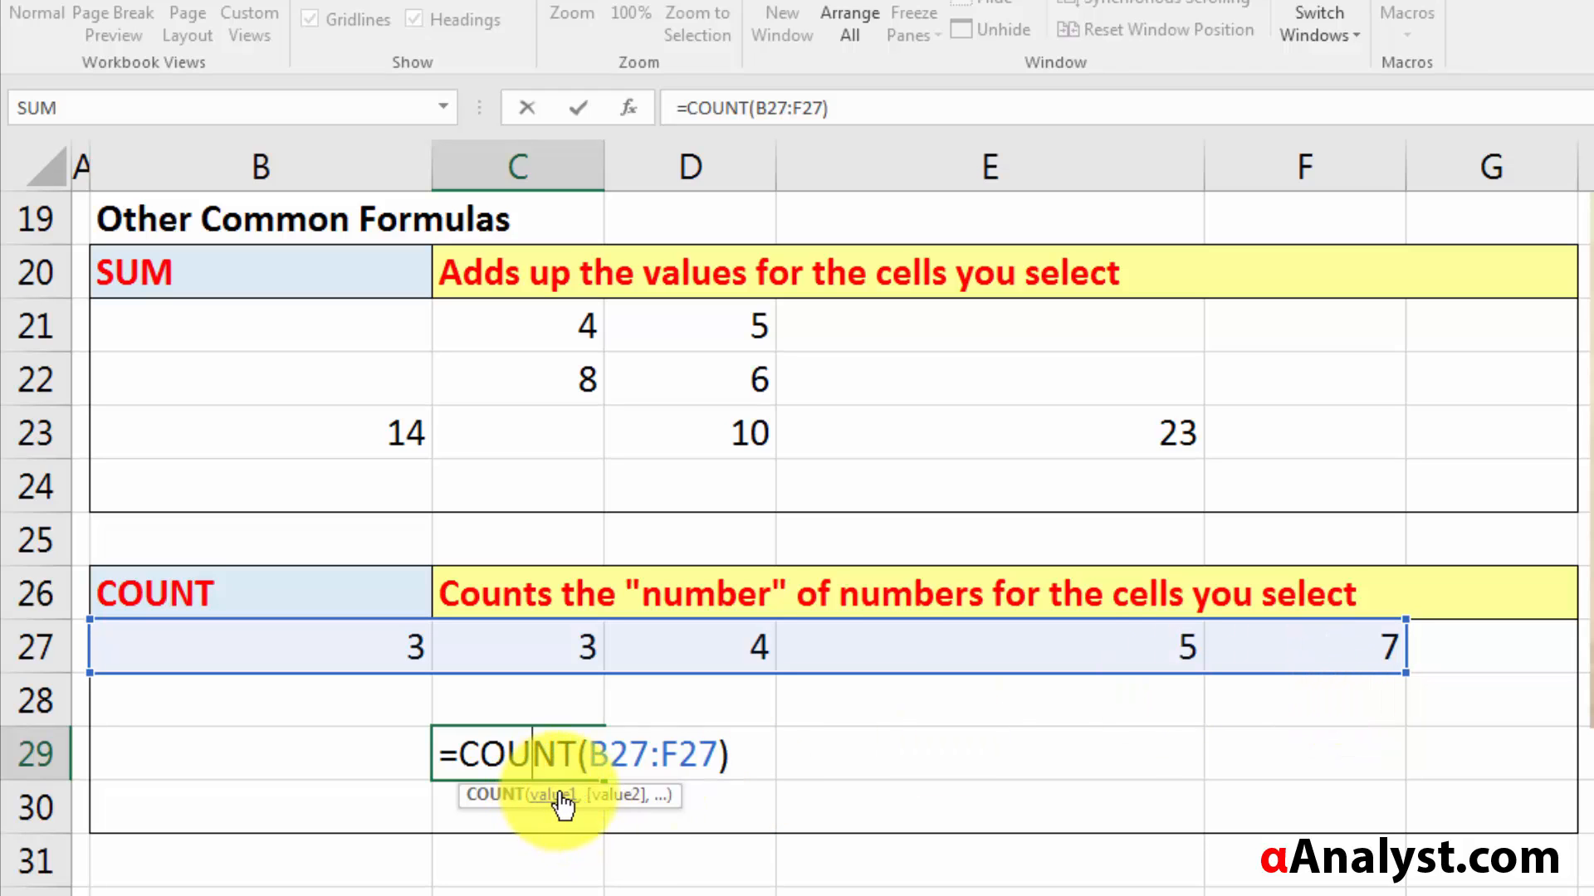
pyautogui.press('Return')
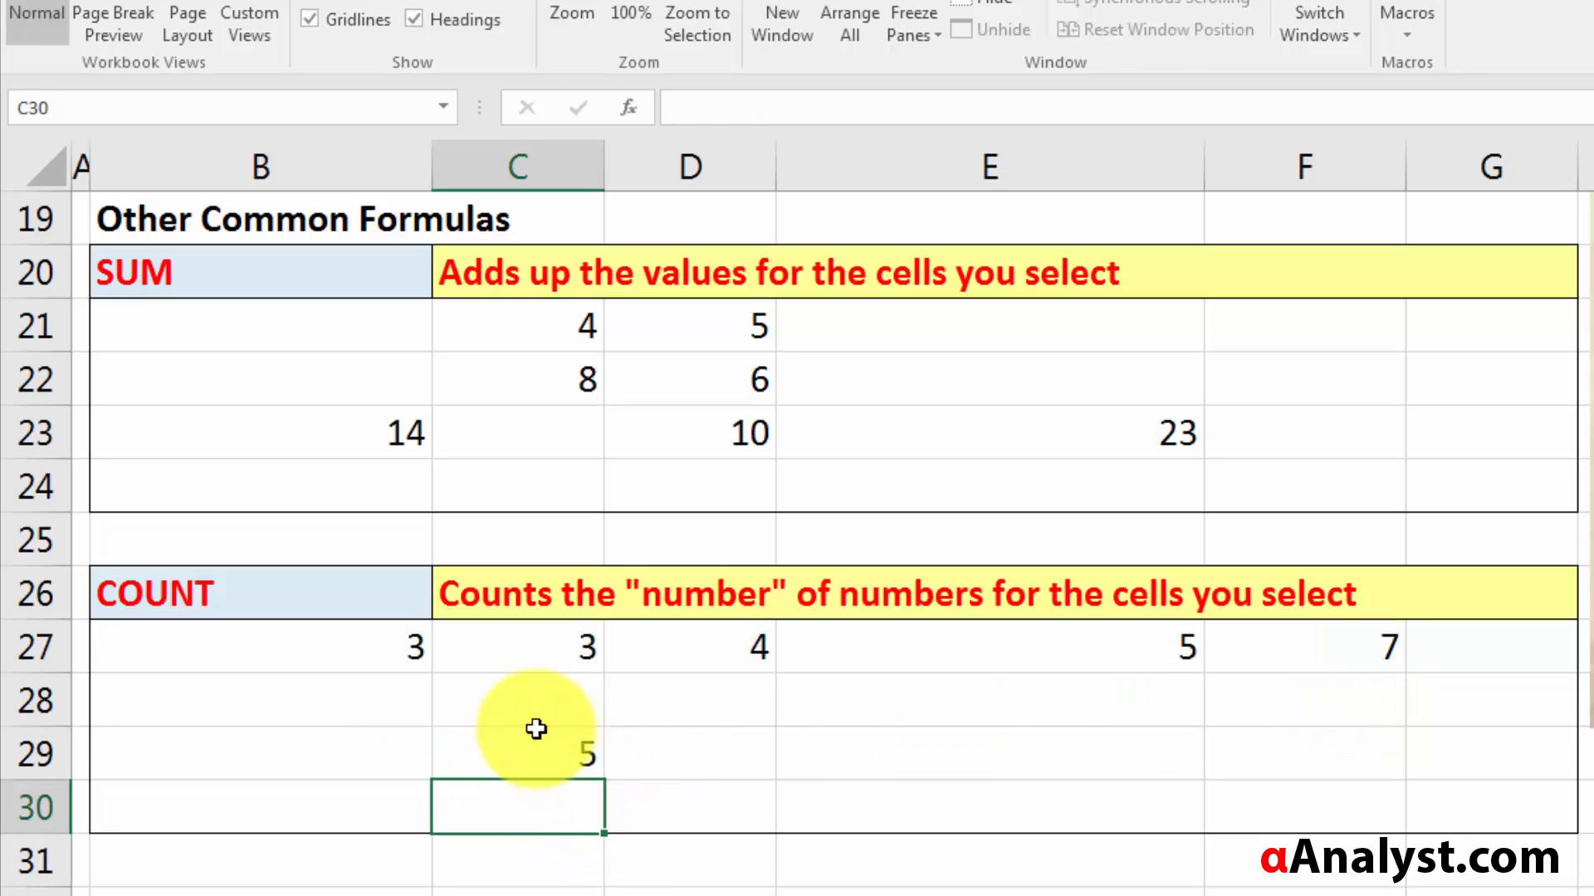
pyautogui.click(534, 738)
pyautogui.doubleClick(550, 747)
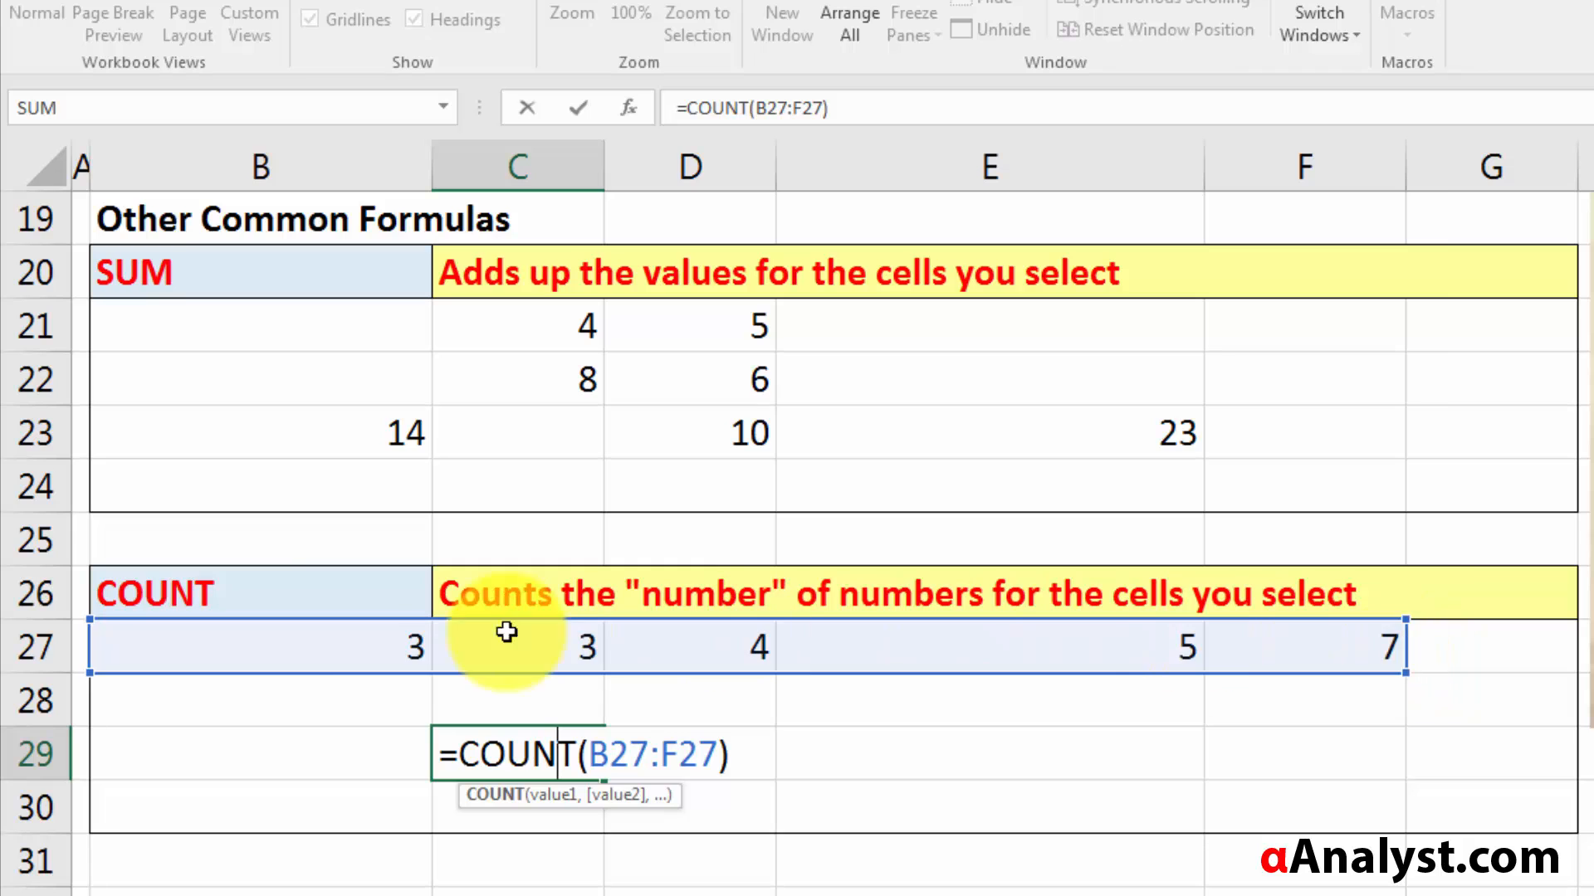
# - Finish inspecting the COUNT formula in cell C29 and return to cell A1 at the start of the worksheet
pyautogui.press('Return')
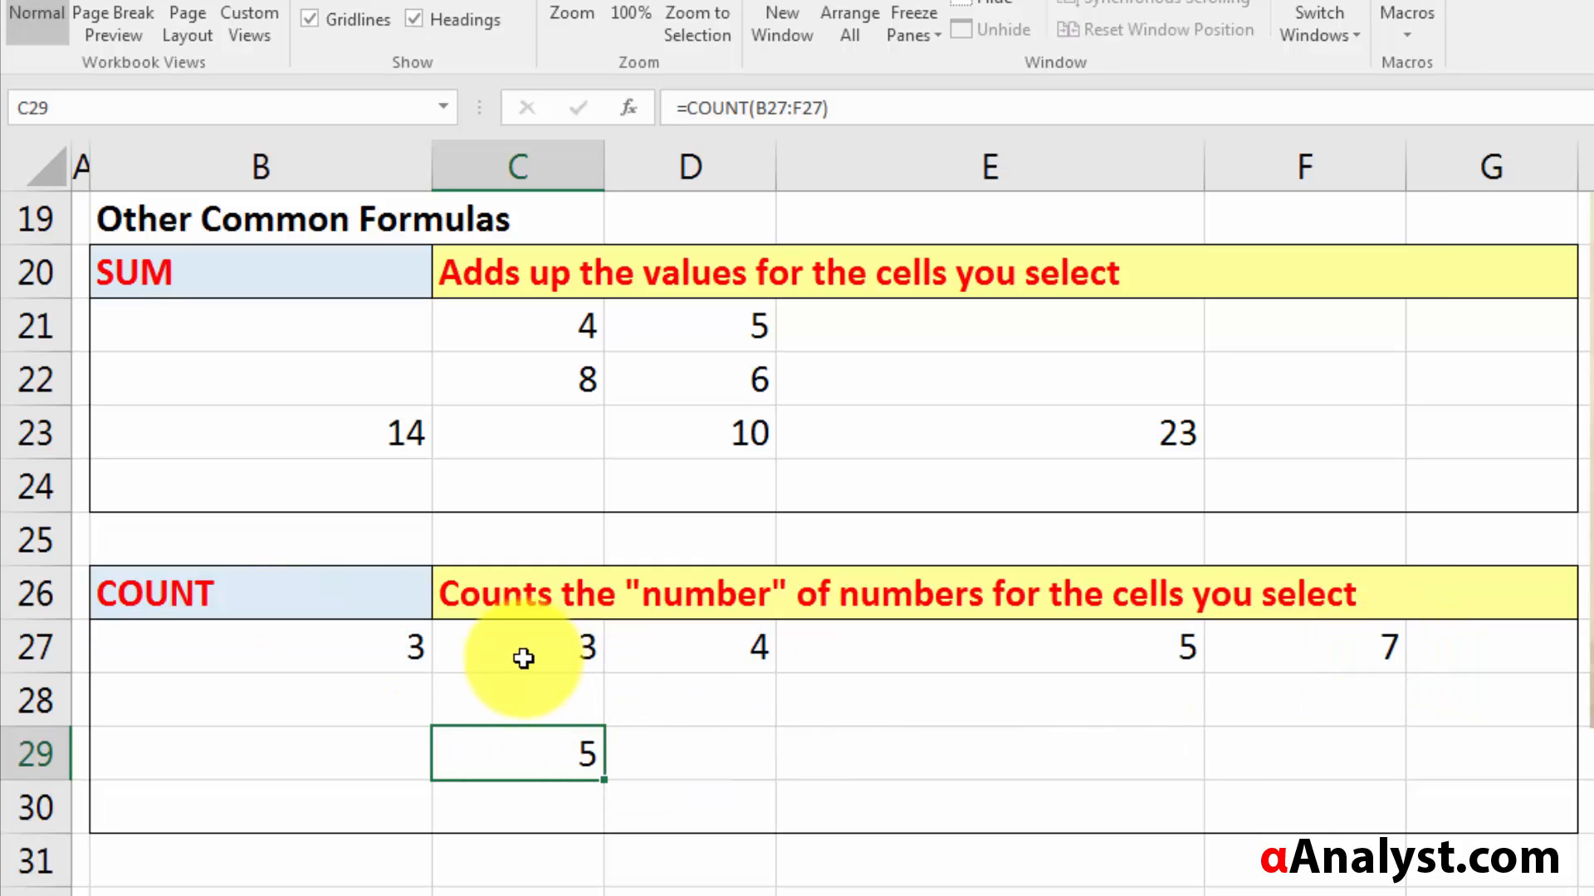
pyautogui.click(641, 759)
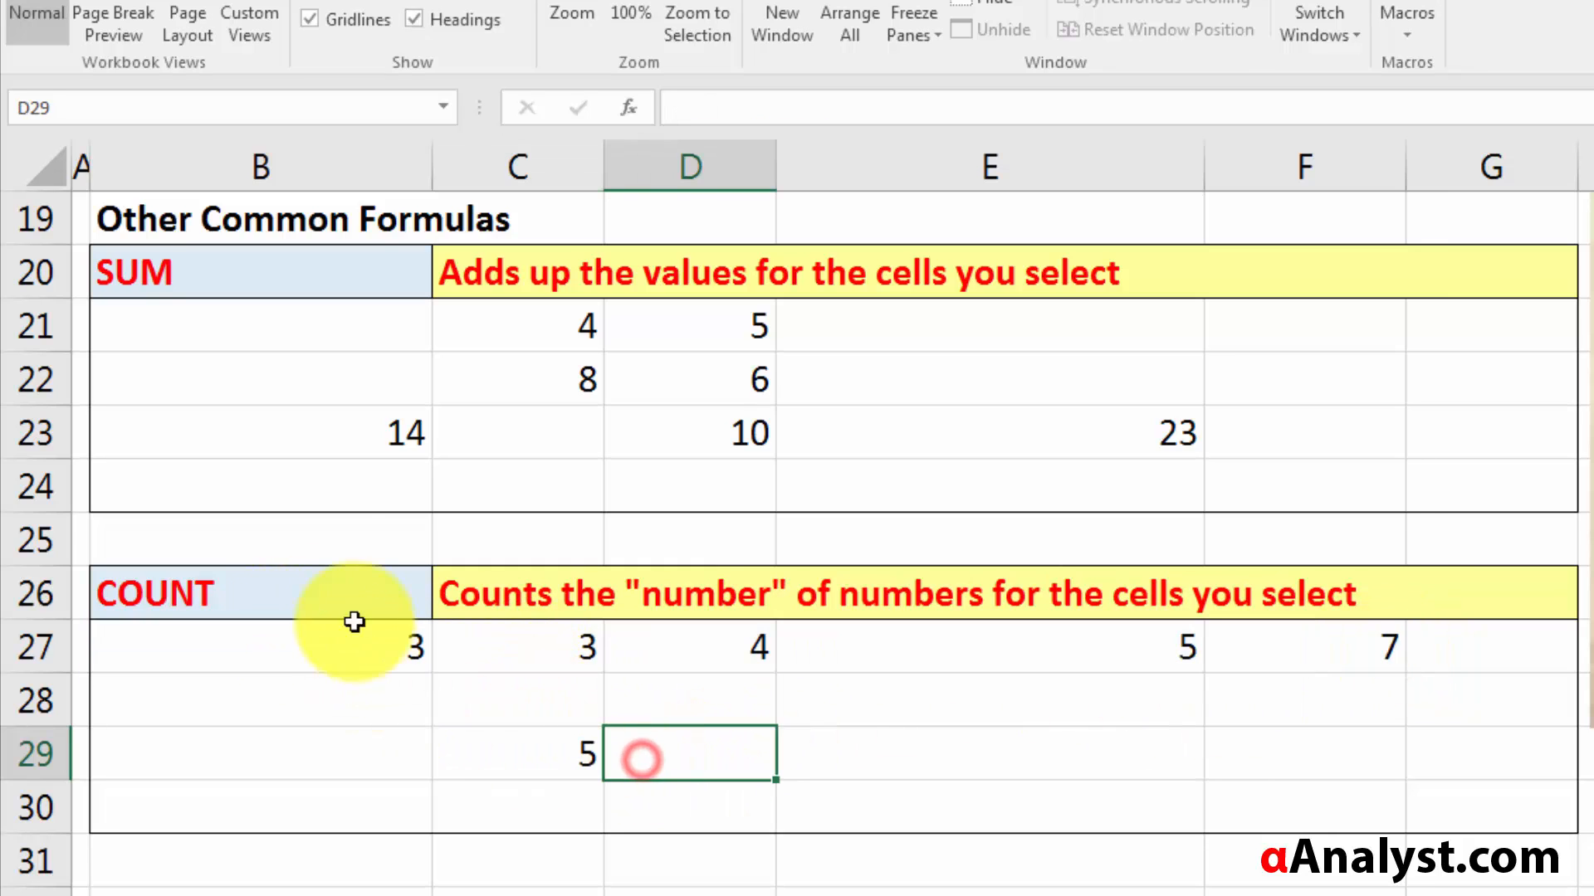
pyautogui.click(327, 434)
pyautogui.click(440, 657)
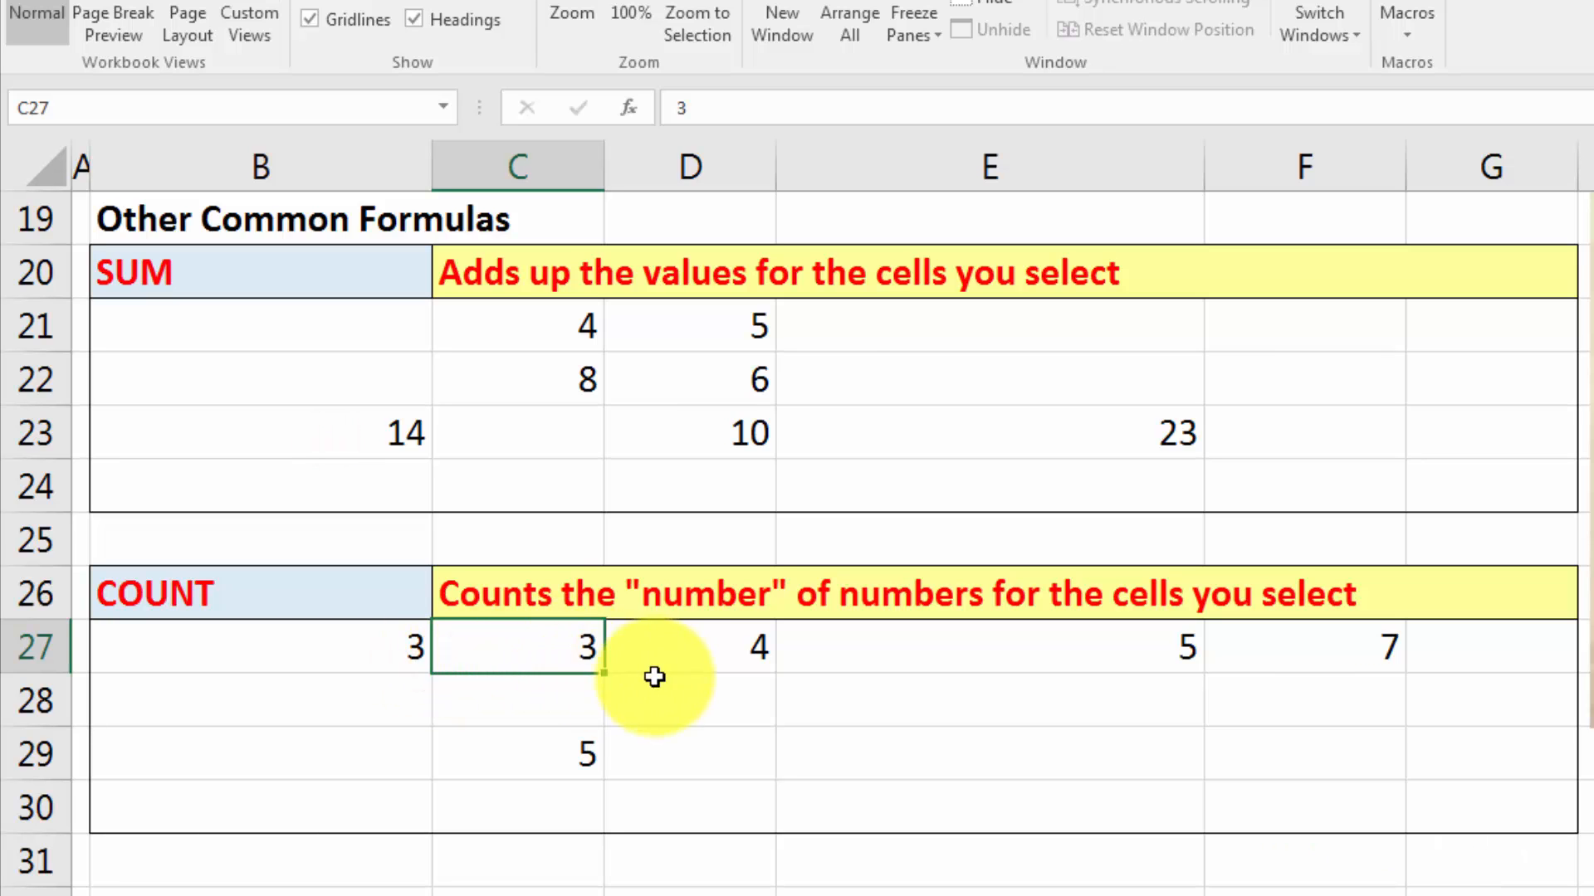
pyautogui.scroll(6, 634, 534)
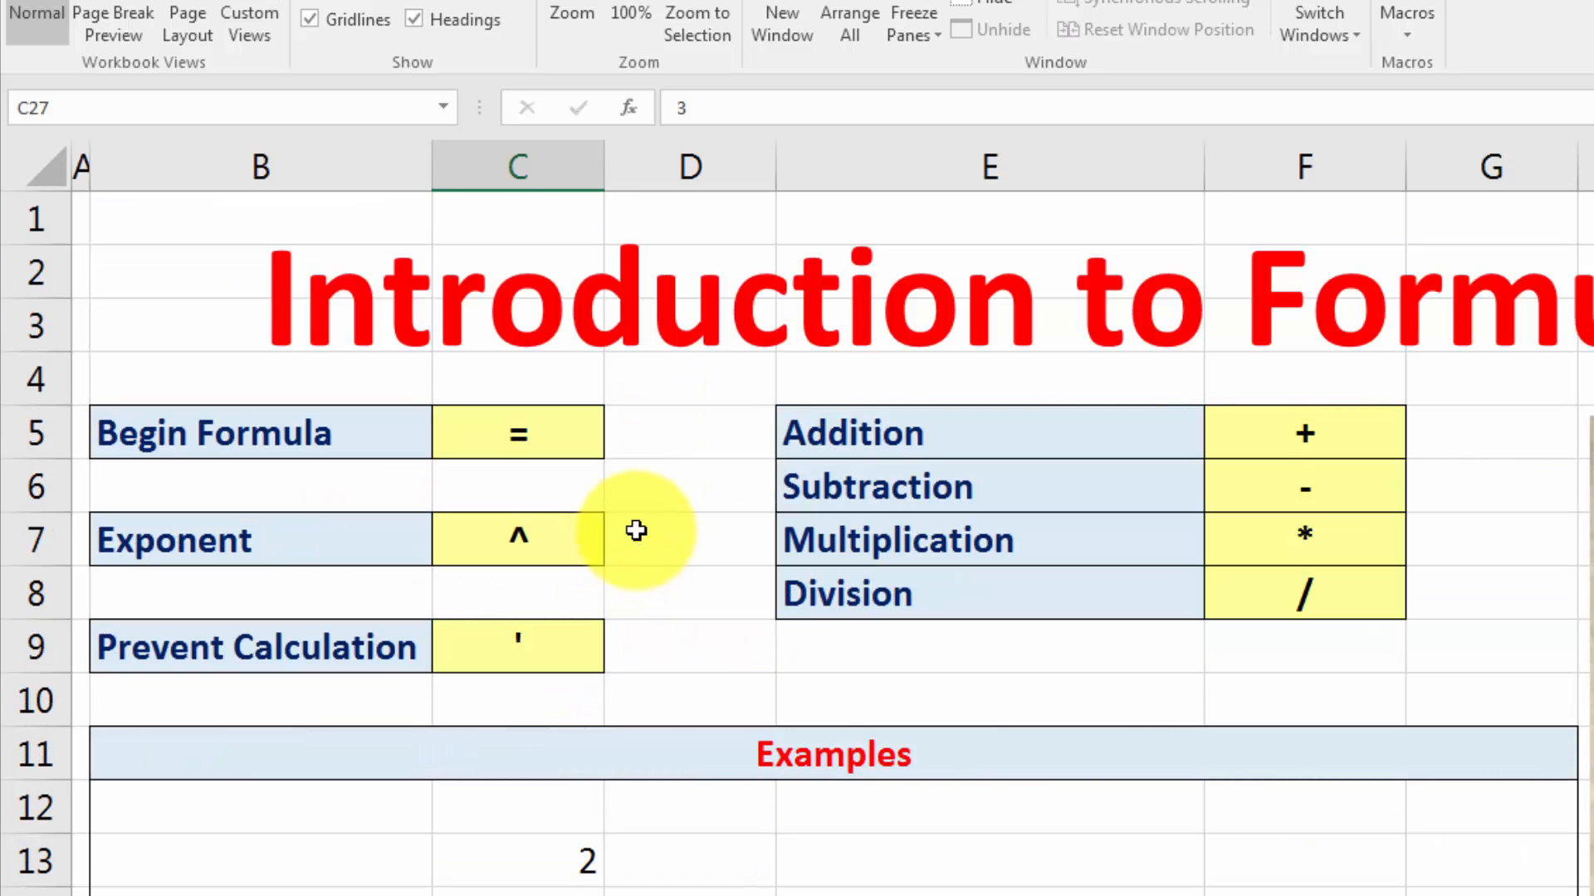
pyautogui.click(79, 223)
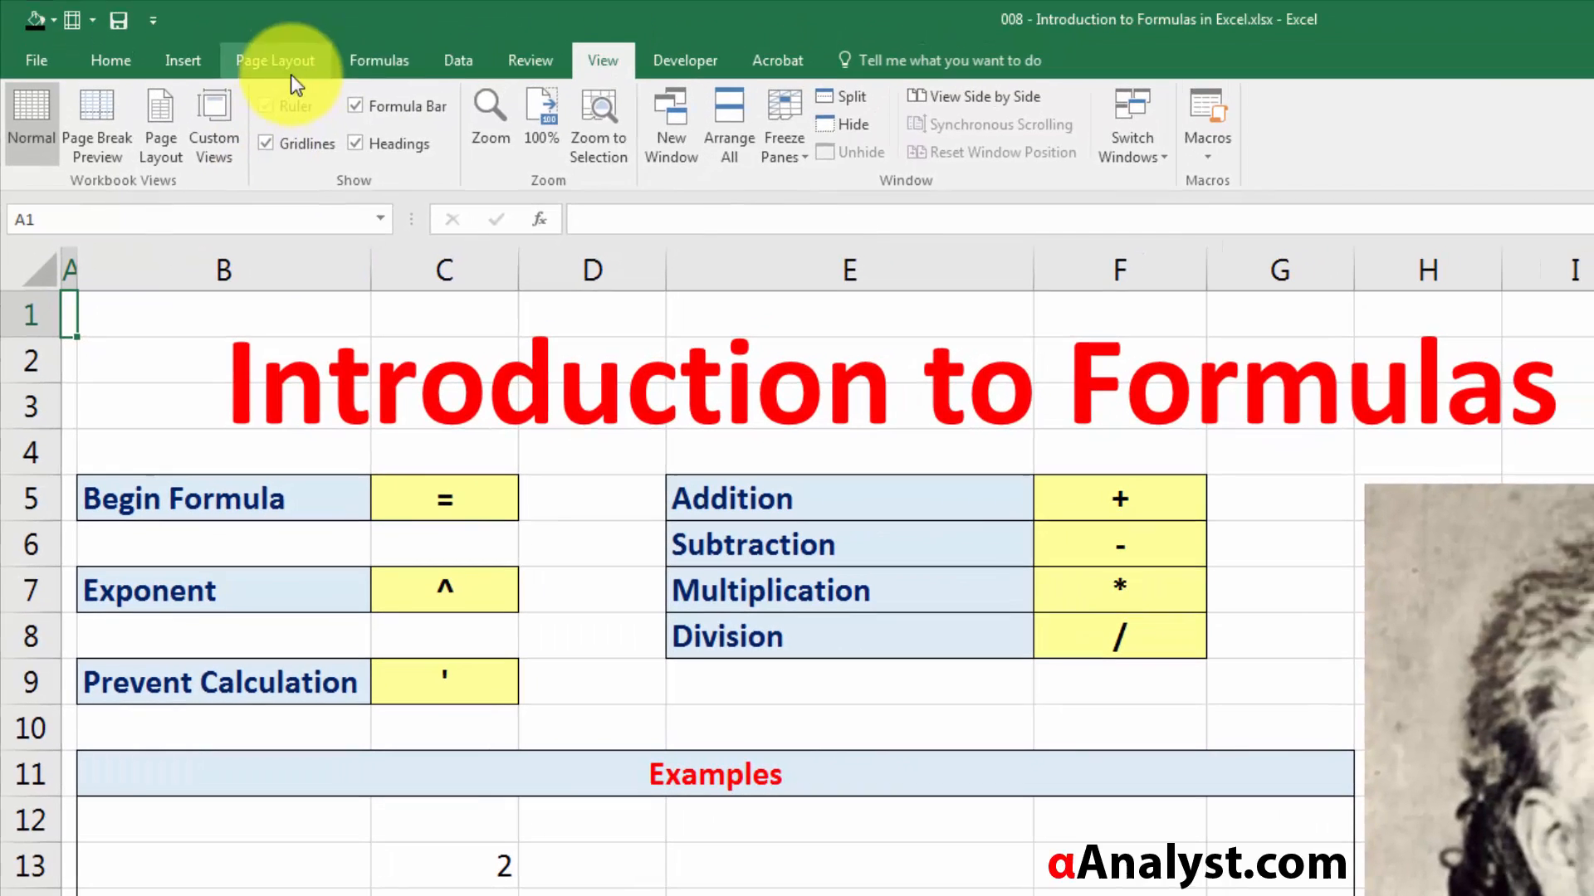
# - Browse the function library's recently used, Financial, Text and Date & Time functions
pyautogui.click(412, 58)
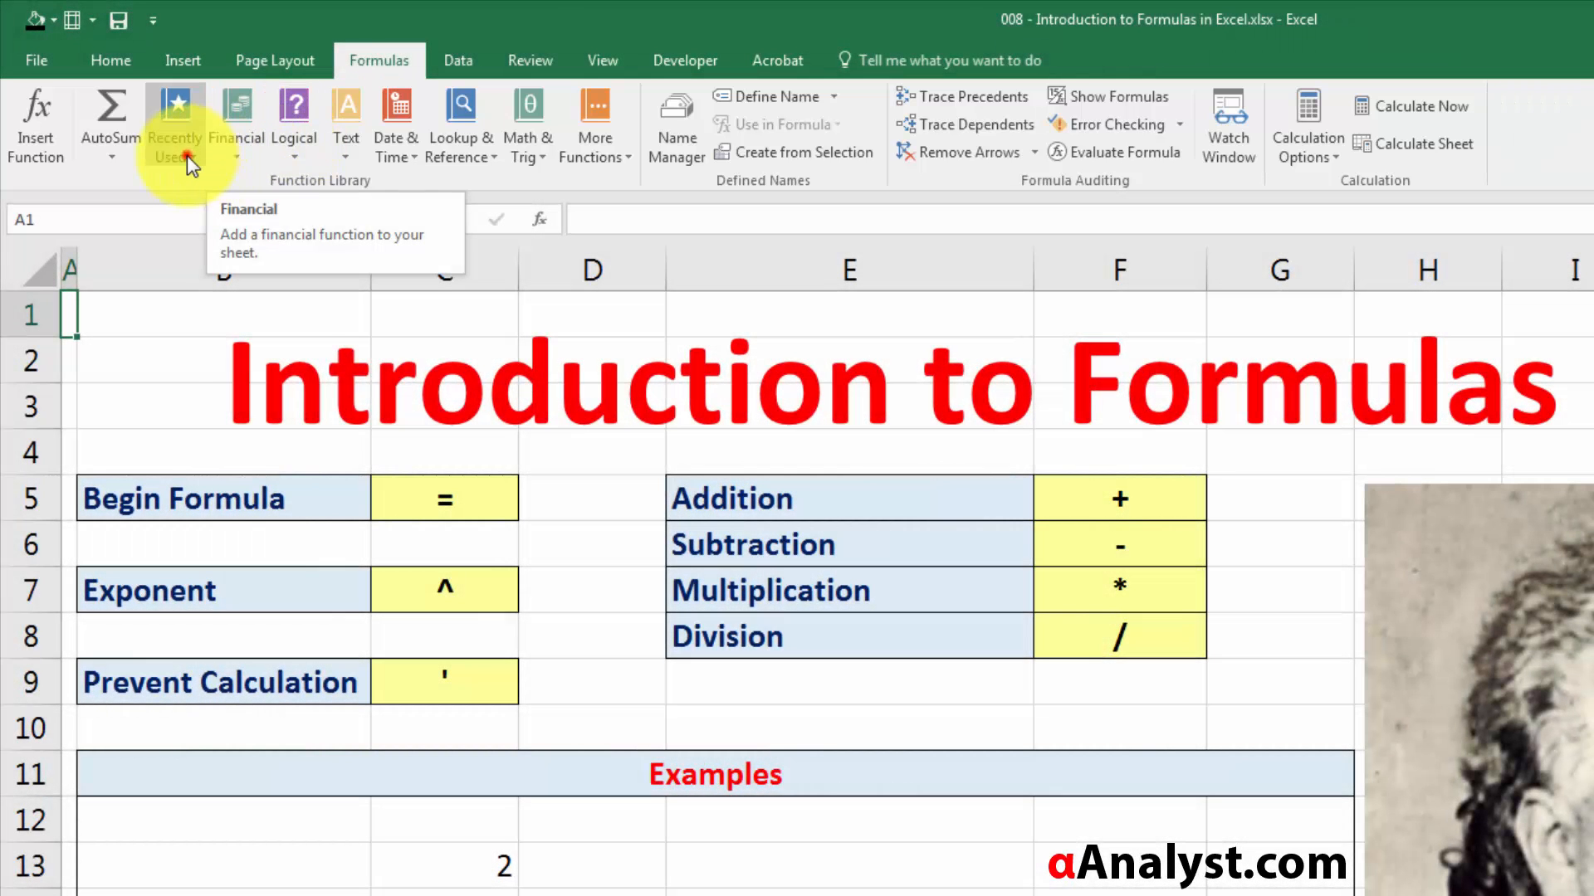
pyautogui.click(187, 156)
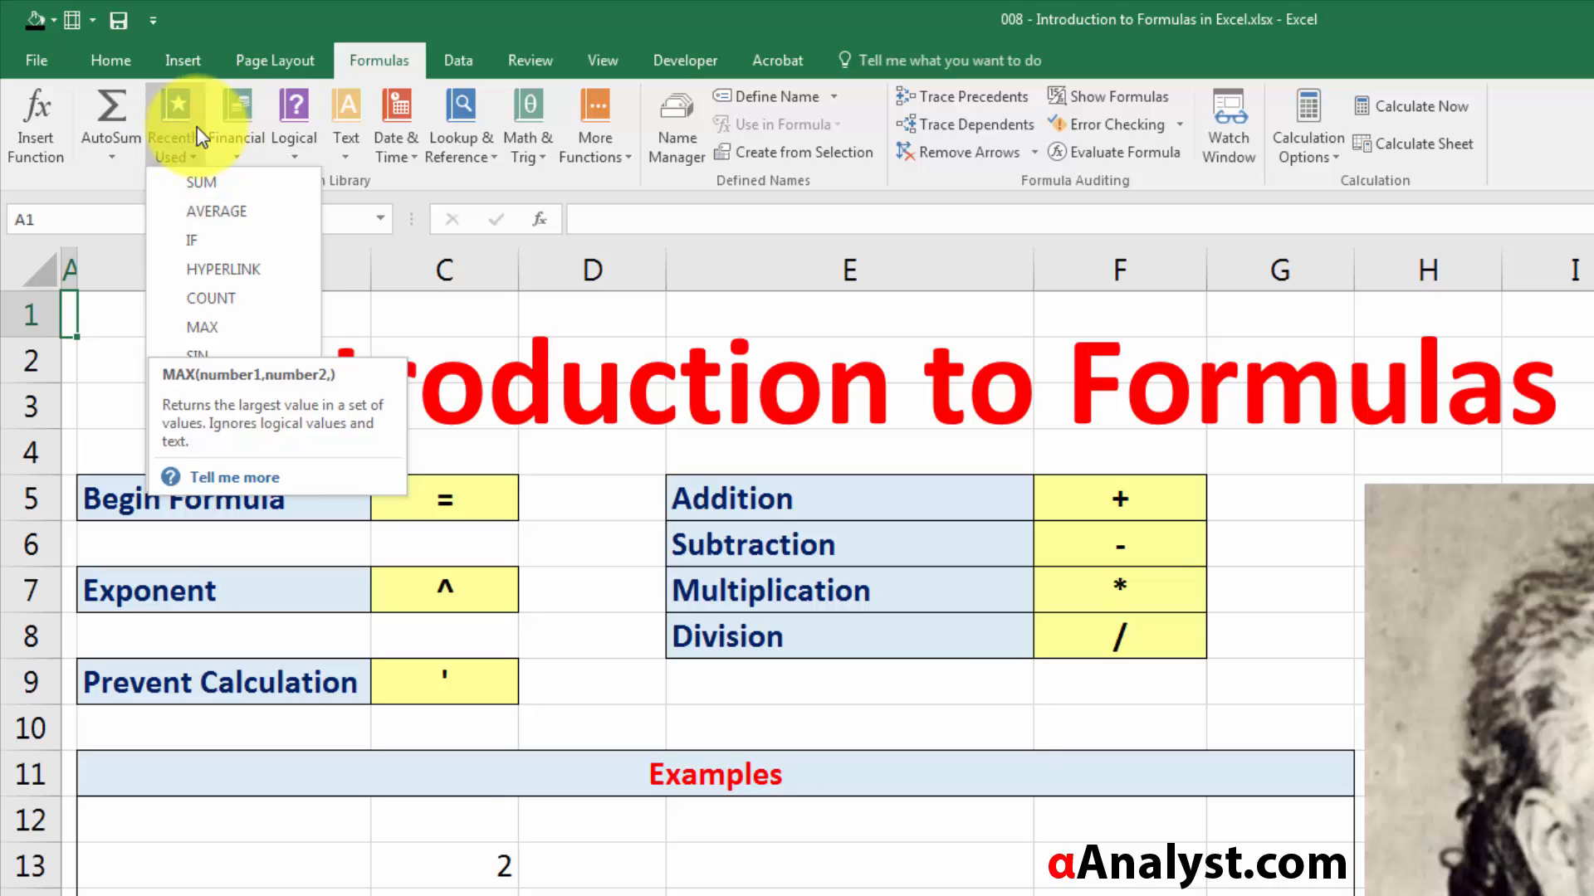
pyautogui.click(196, 144)
pyautogui.click(187, 151)
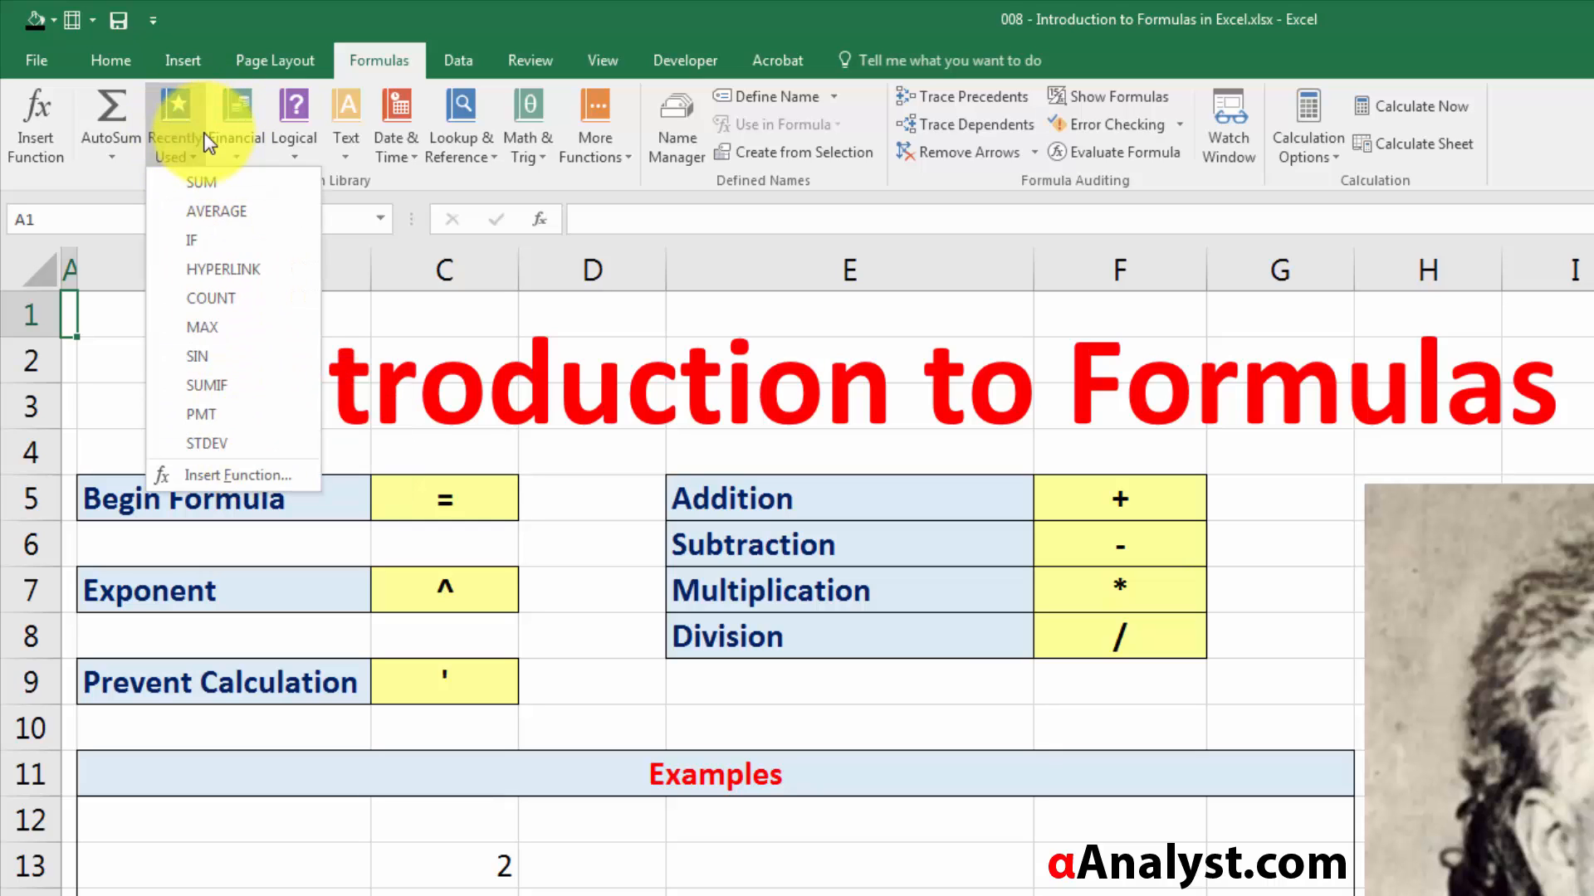
pyautogui.click(236, 137)
pyautogui.click(236, 148)
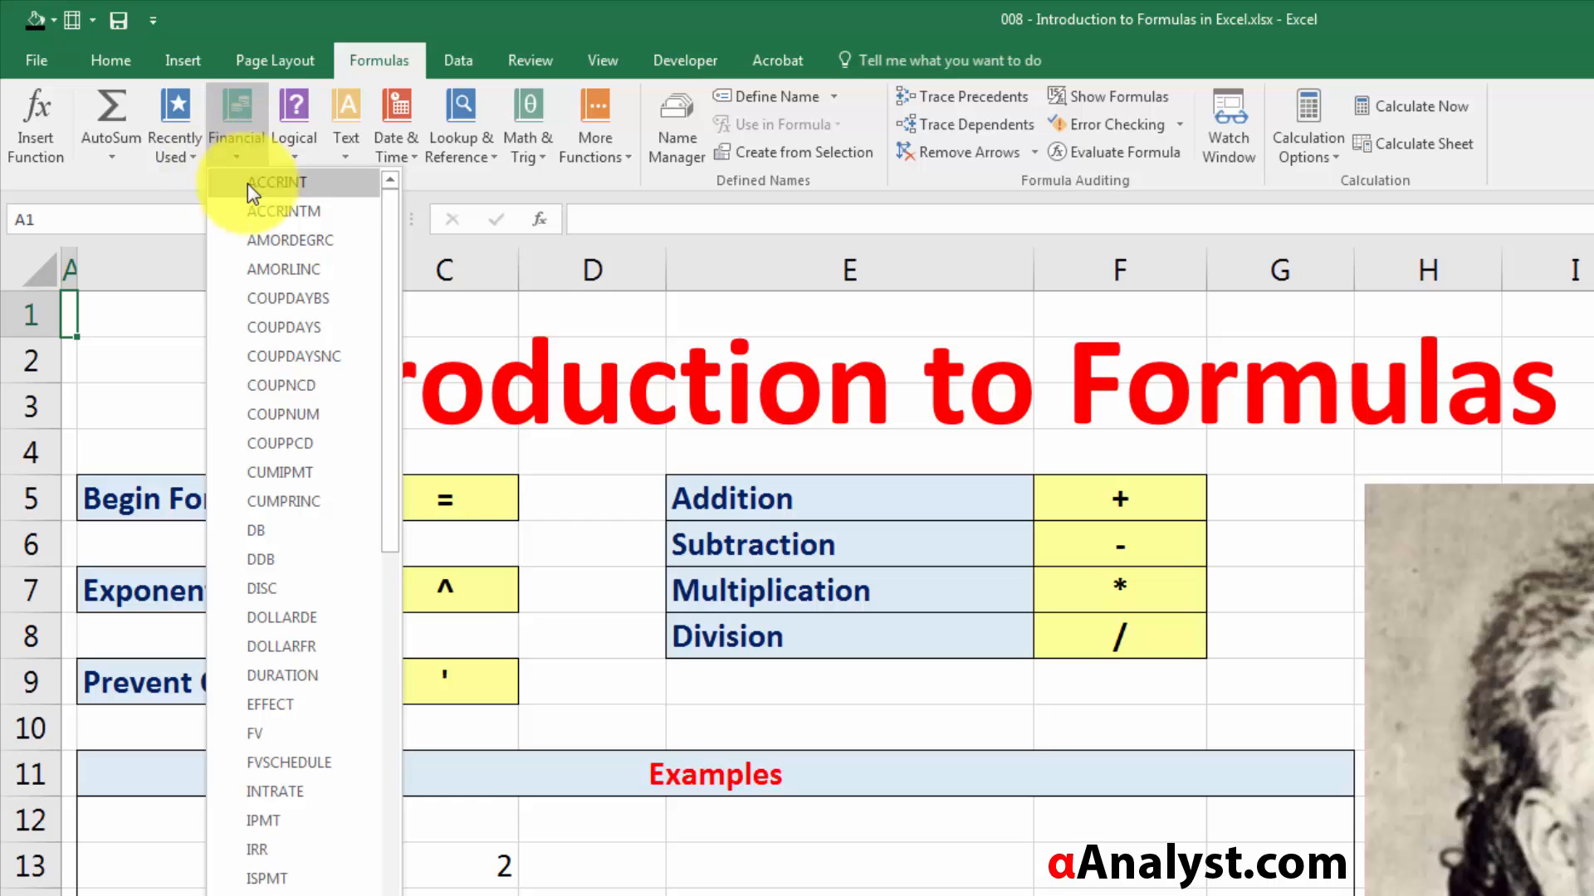
pyautogui.moveTo(394, 270); pyautogui.dragTo(357, 223)
pyautogui.scroll(-8, 262, 747)
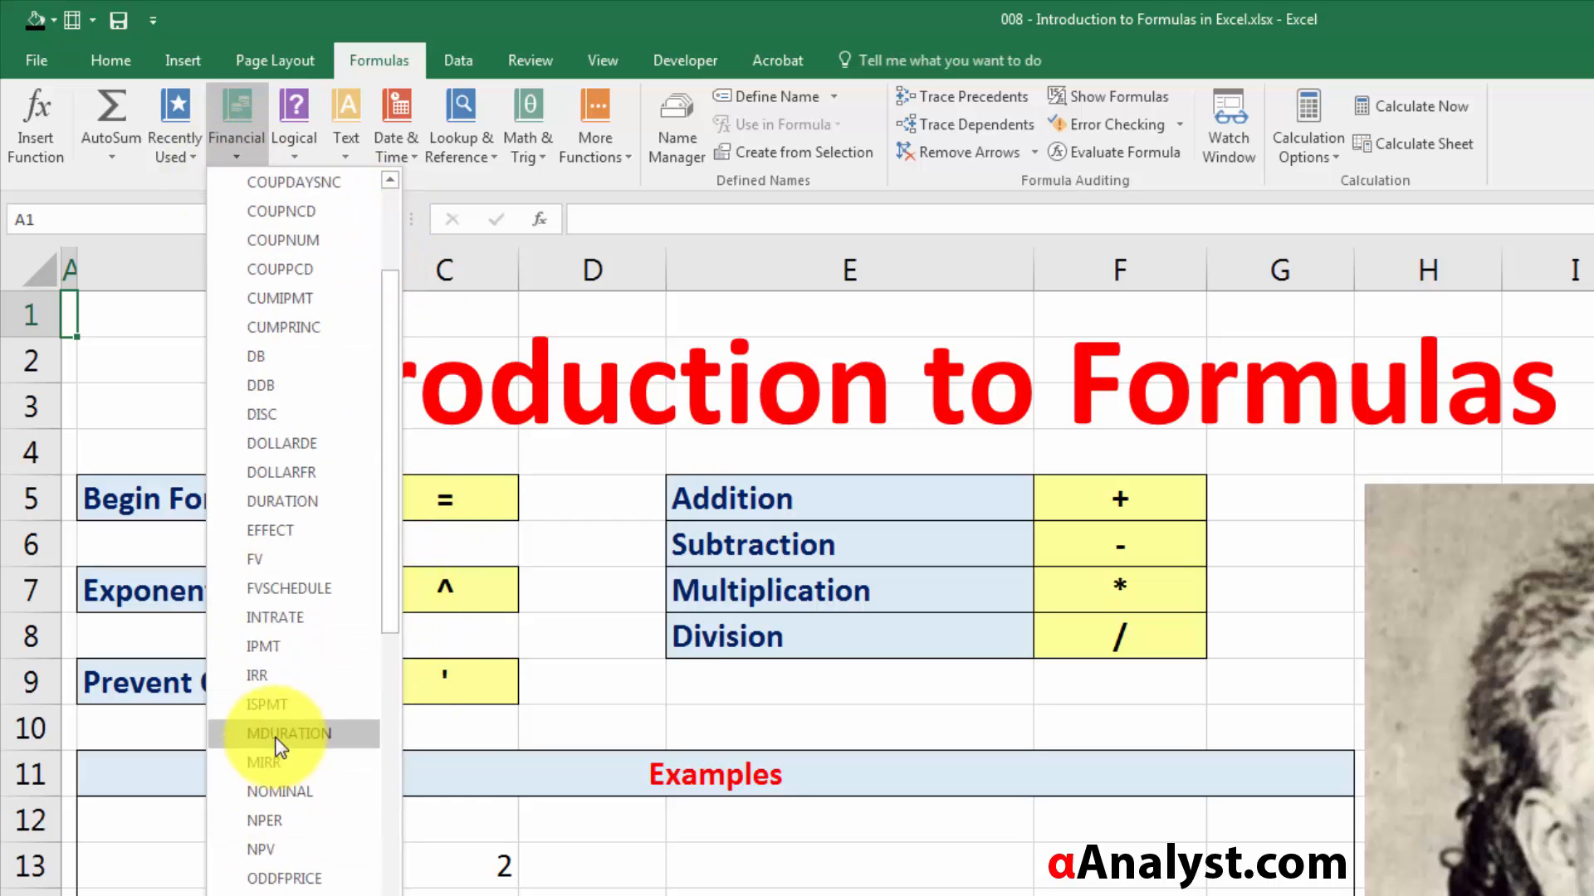
pyautogui.moveTo(355, 139)
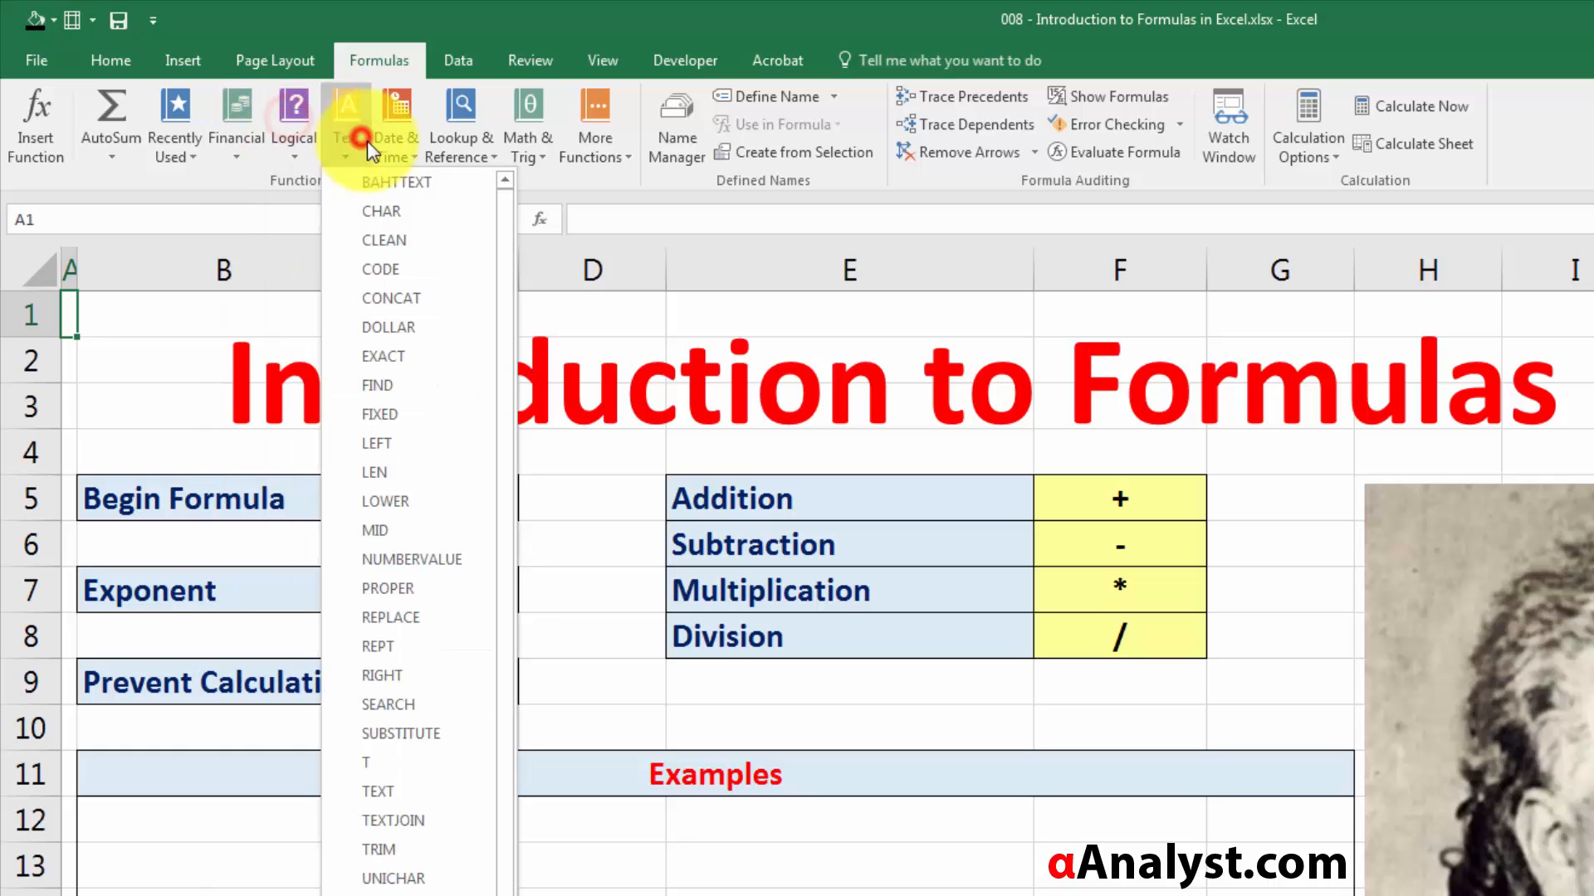
pyautogui.click(418, 113)
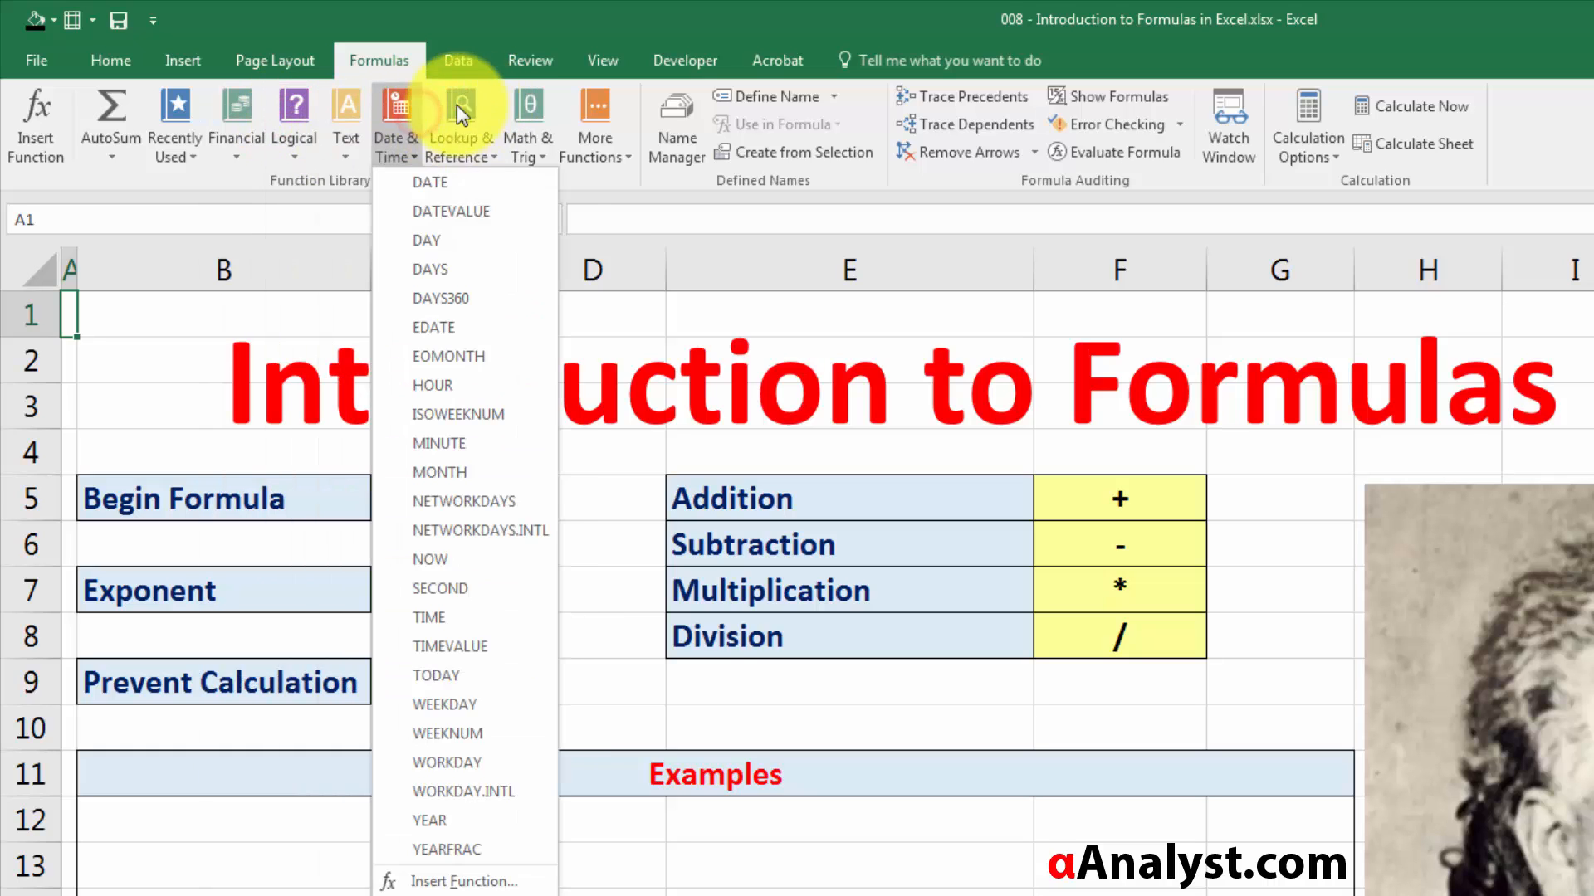
pyautogui.moveTo(461, 112)
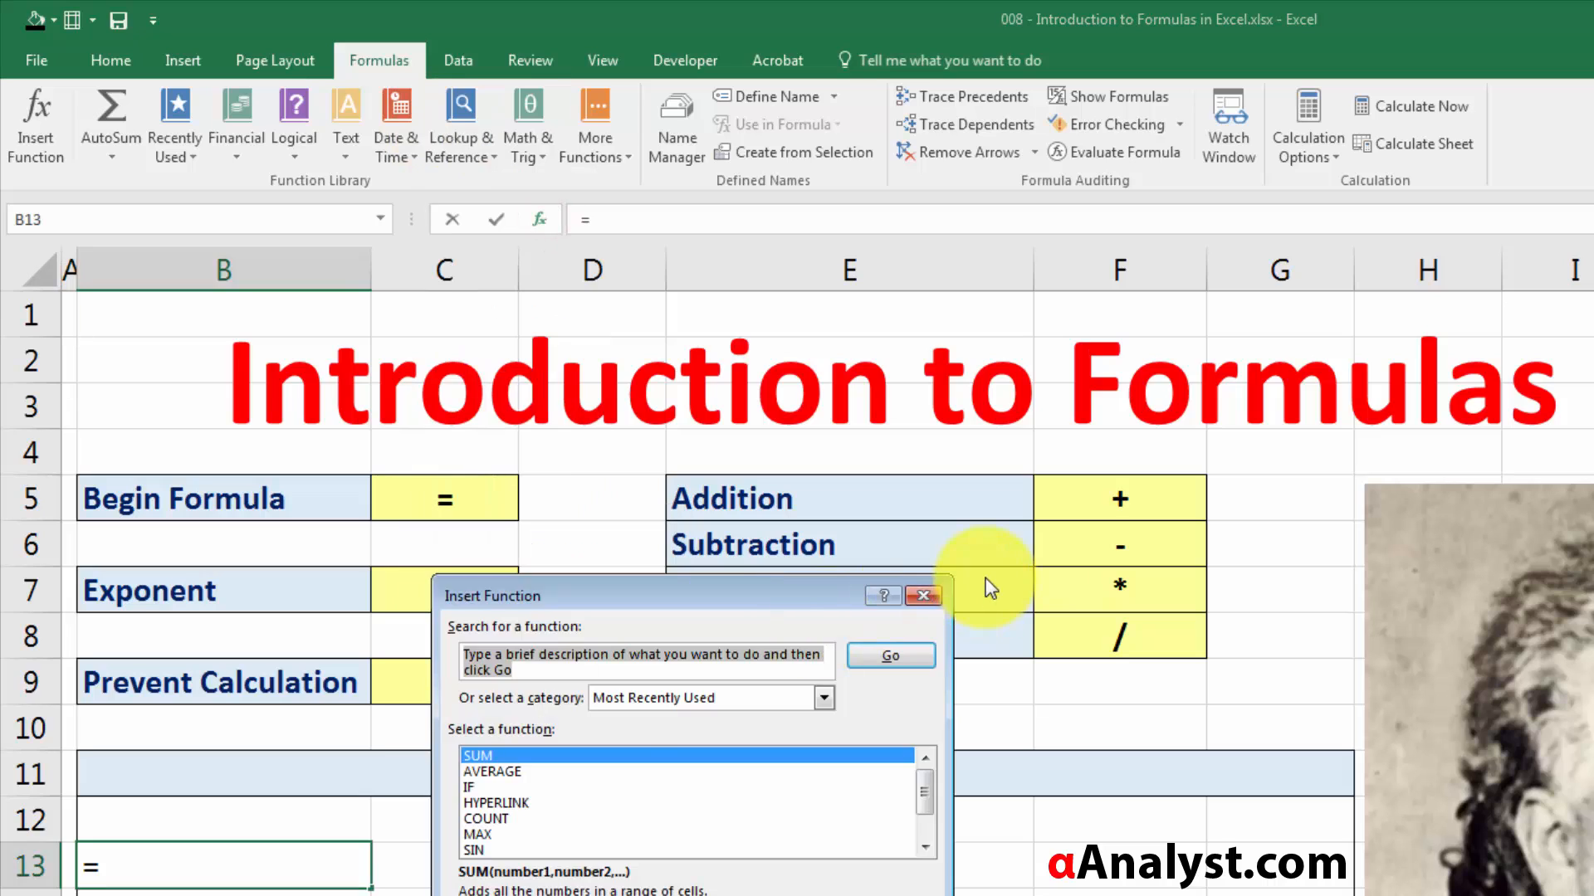
# - Cancel inserting a function in cell B13, check the cell's formula bar entry and select cell C12
pyautogui.click(923, 595)
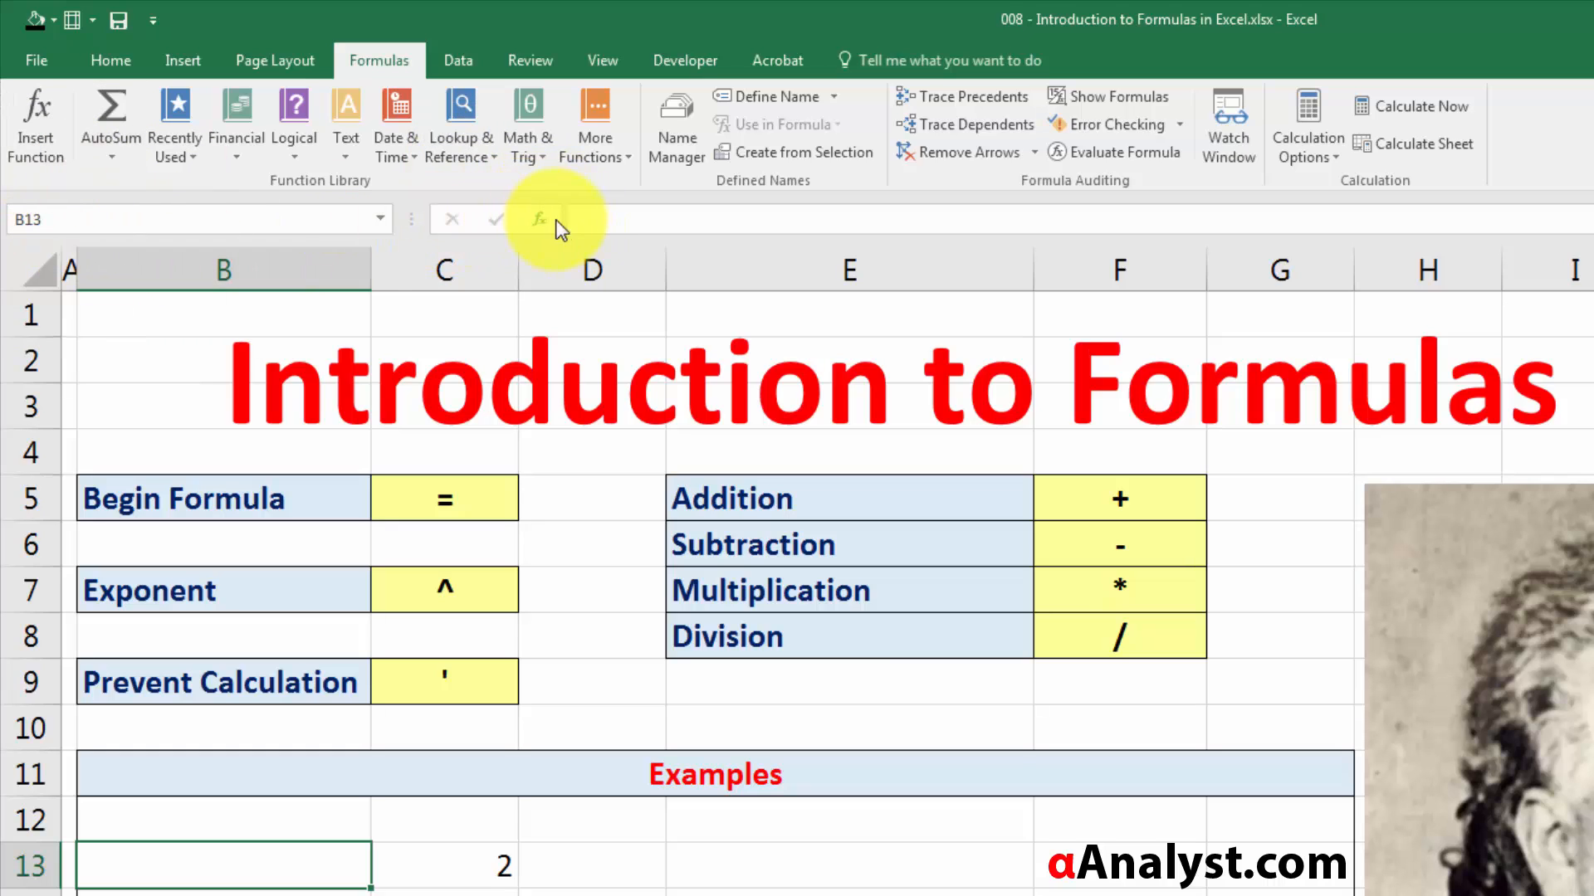
pyautogui.click(622, 219)
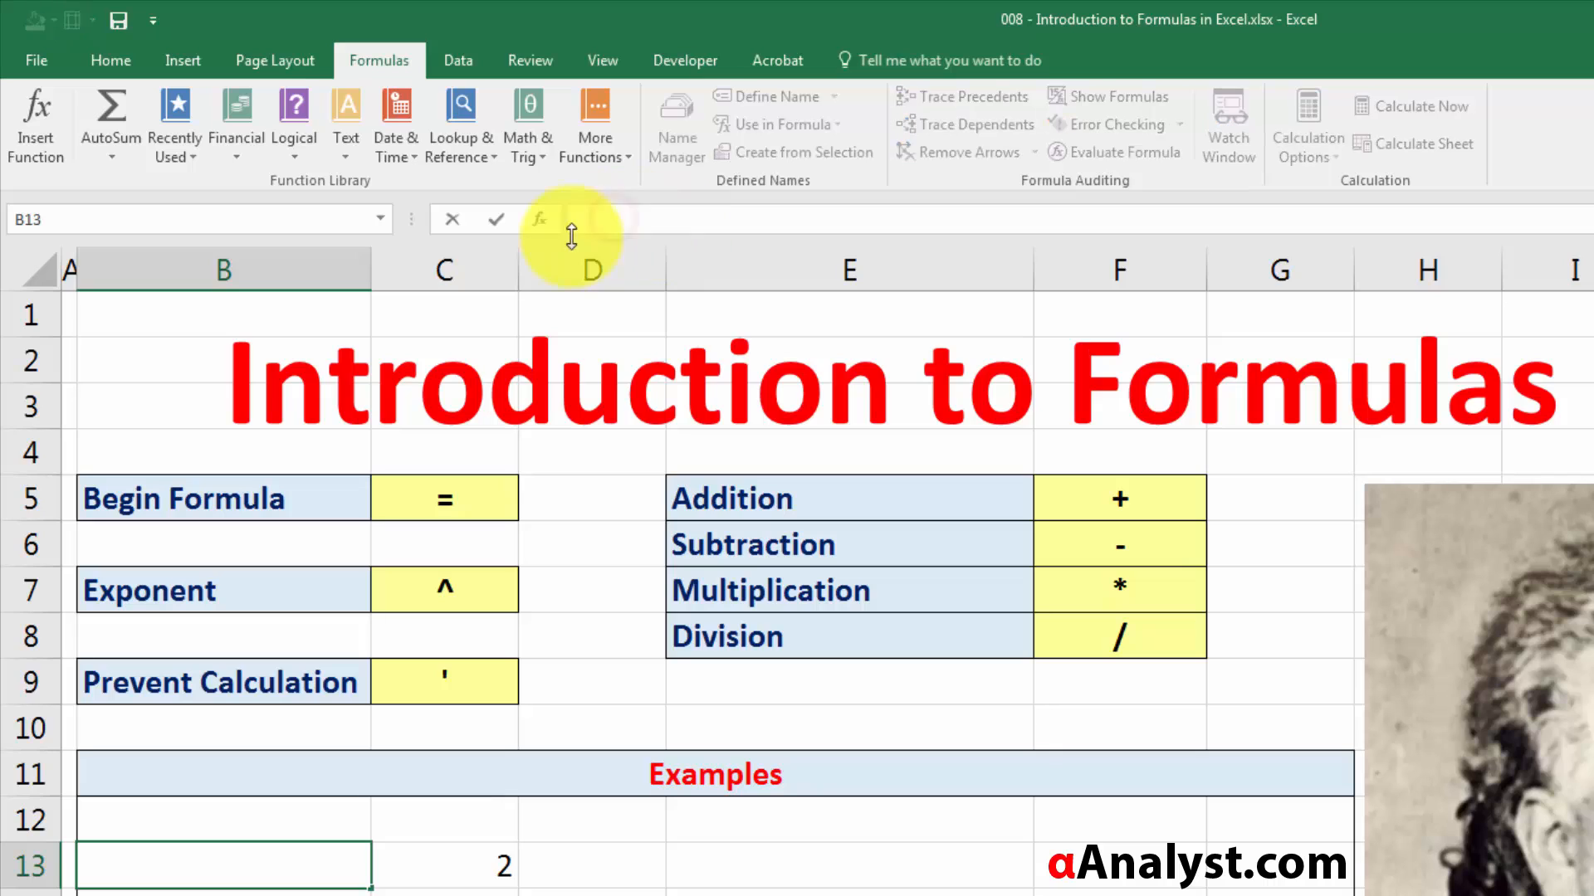
pyautogui.click(431, 821)
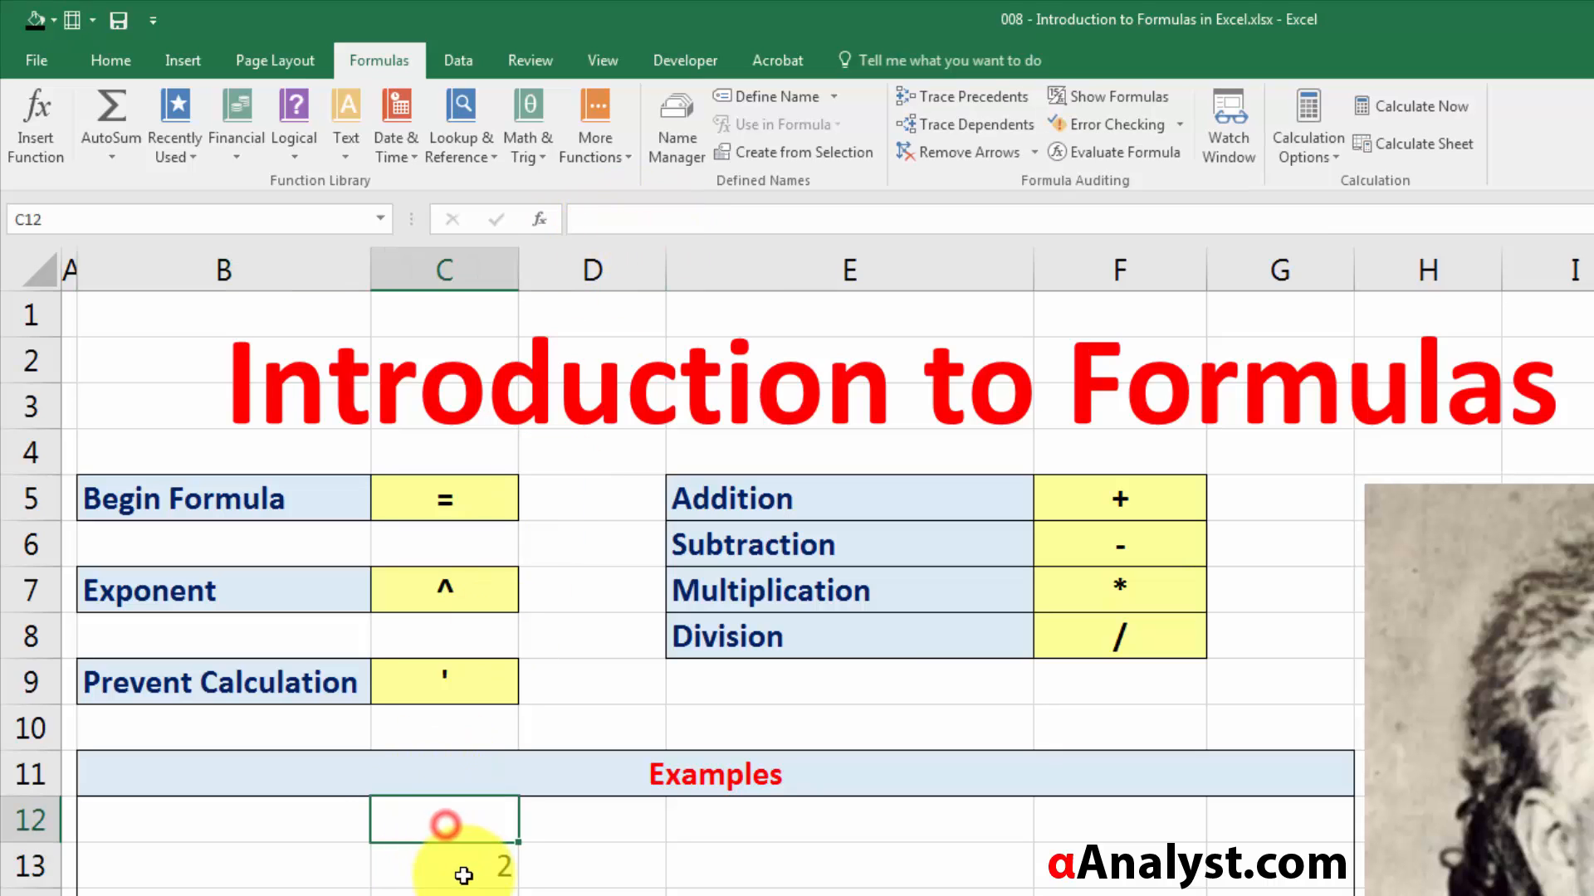
# - Inspect the formula of cell C13 both inside the cell and in the formula bar, without editing it
pyautogui.click(475, 869)
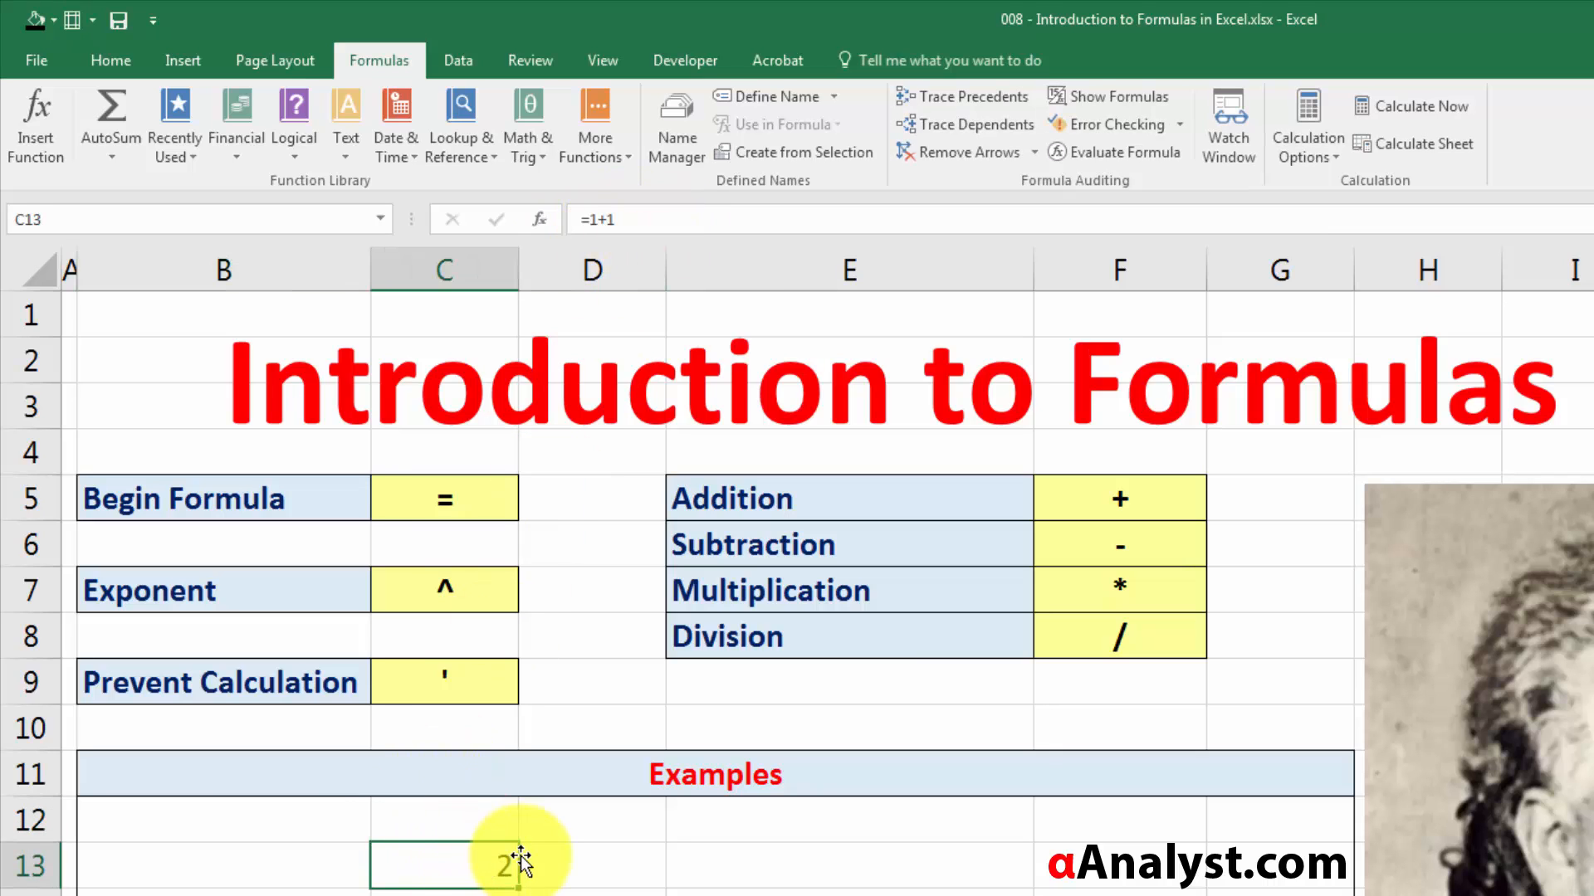
pyautogui.doubleClick(457, 864)
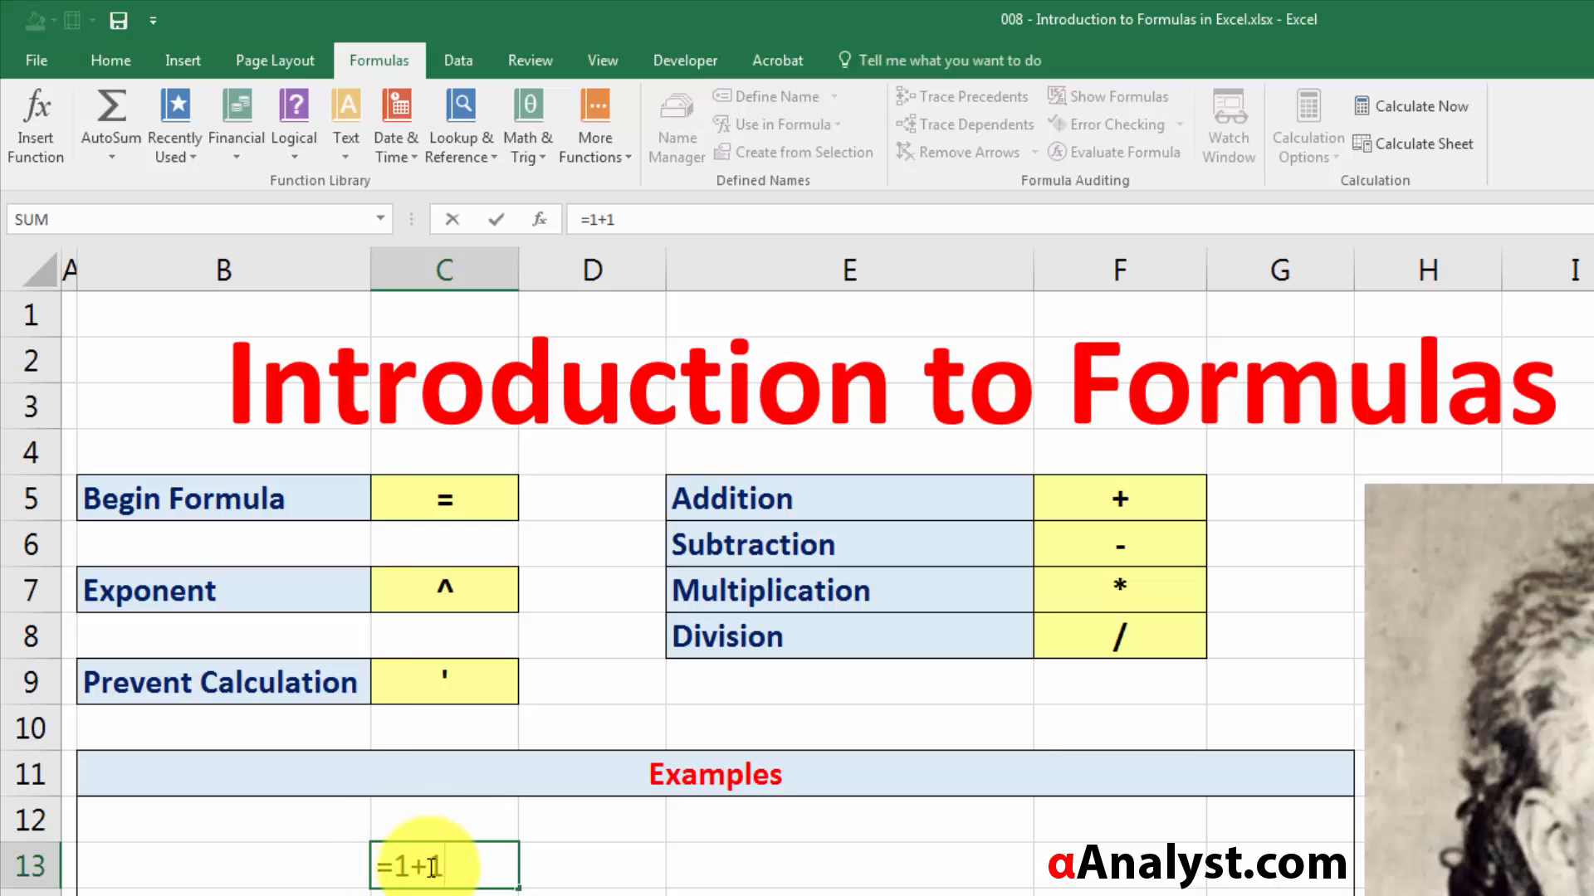
pyautogui.press('Return')
pyautogui.click(427, 866)
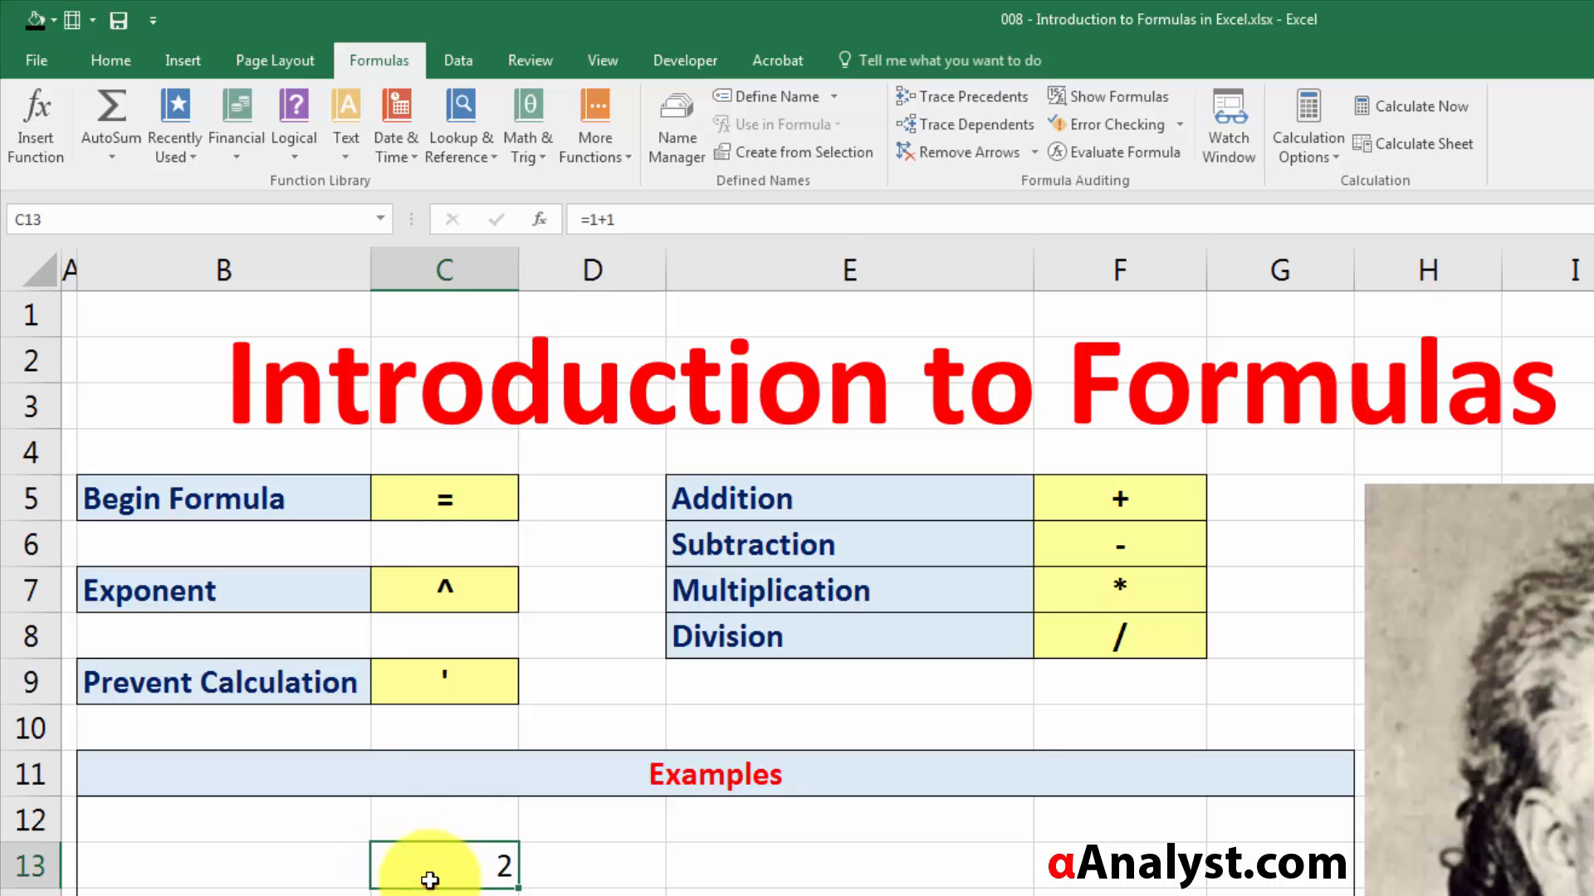
pyautogui.click(660, 226)
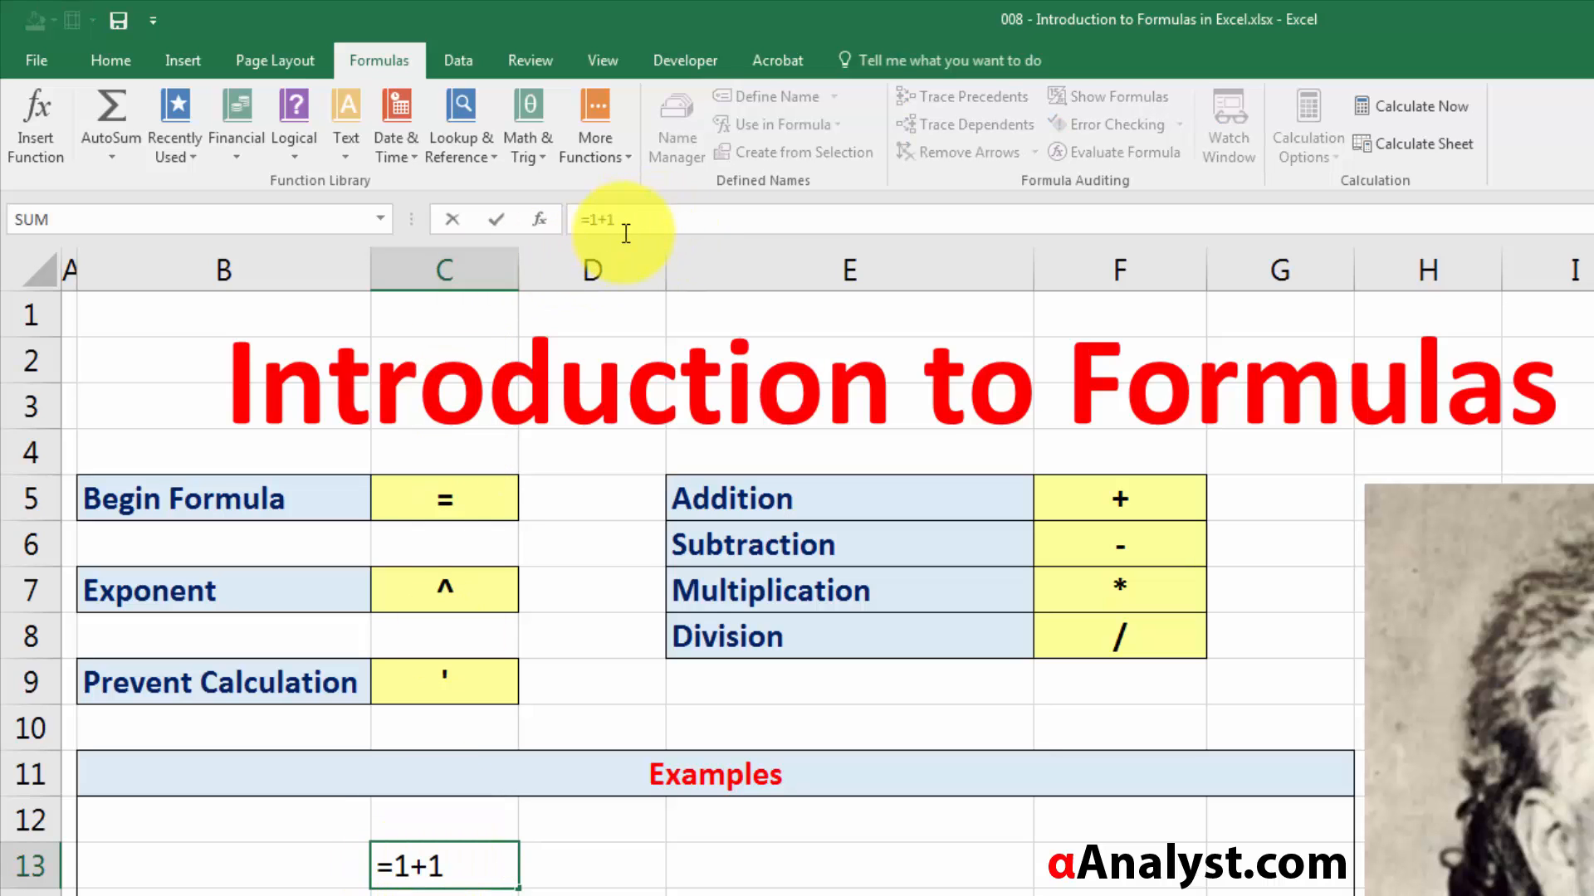
pyautogui.moveTo(633, 240)
pyautogui.mouseDown()
pyautogui.moveTo(636, 302)
pyautogui.moveTo(620, 211)
pyautogui.mouseUp()
pyautogui.press('Return')
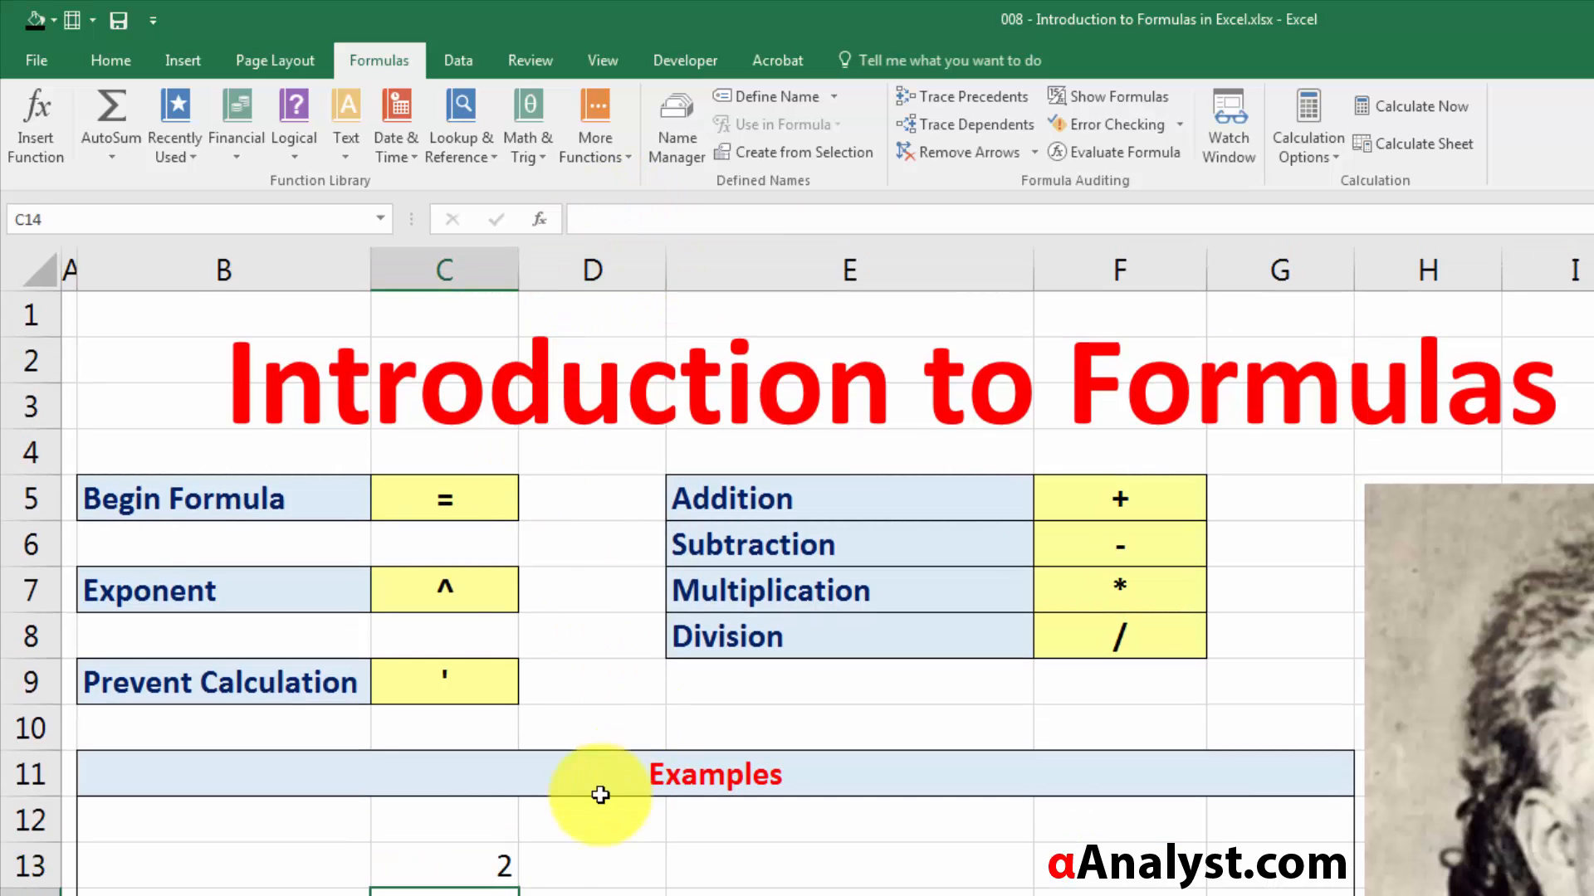
# - Start inserting a function in cell C14 and search the available functions for "add"
pyautogui.click(538, 220)
pyautogui.moveTo(585, 591); pyautogui.dragTo(601, 453)
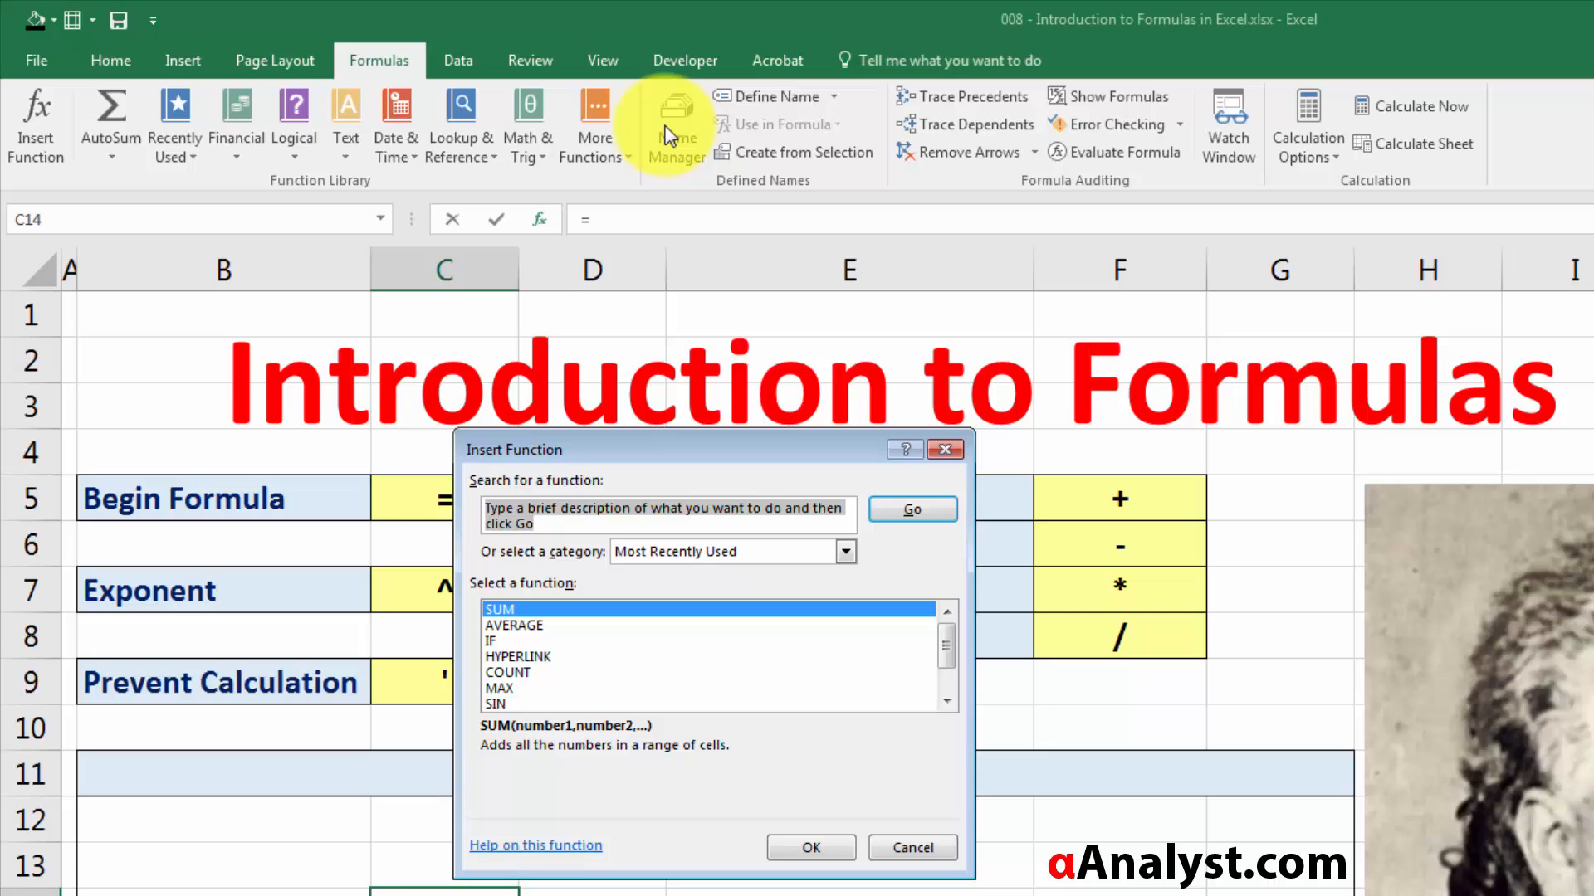
pyautogui.write('add')
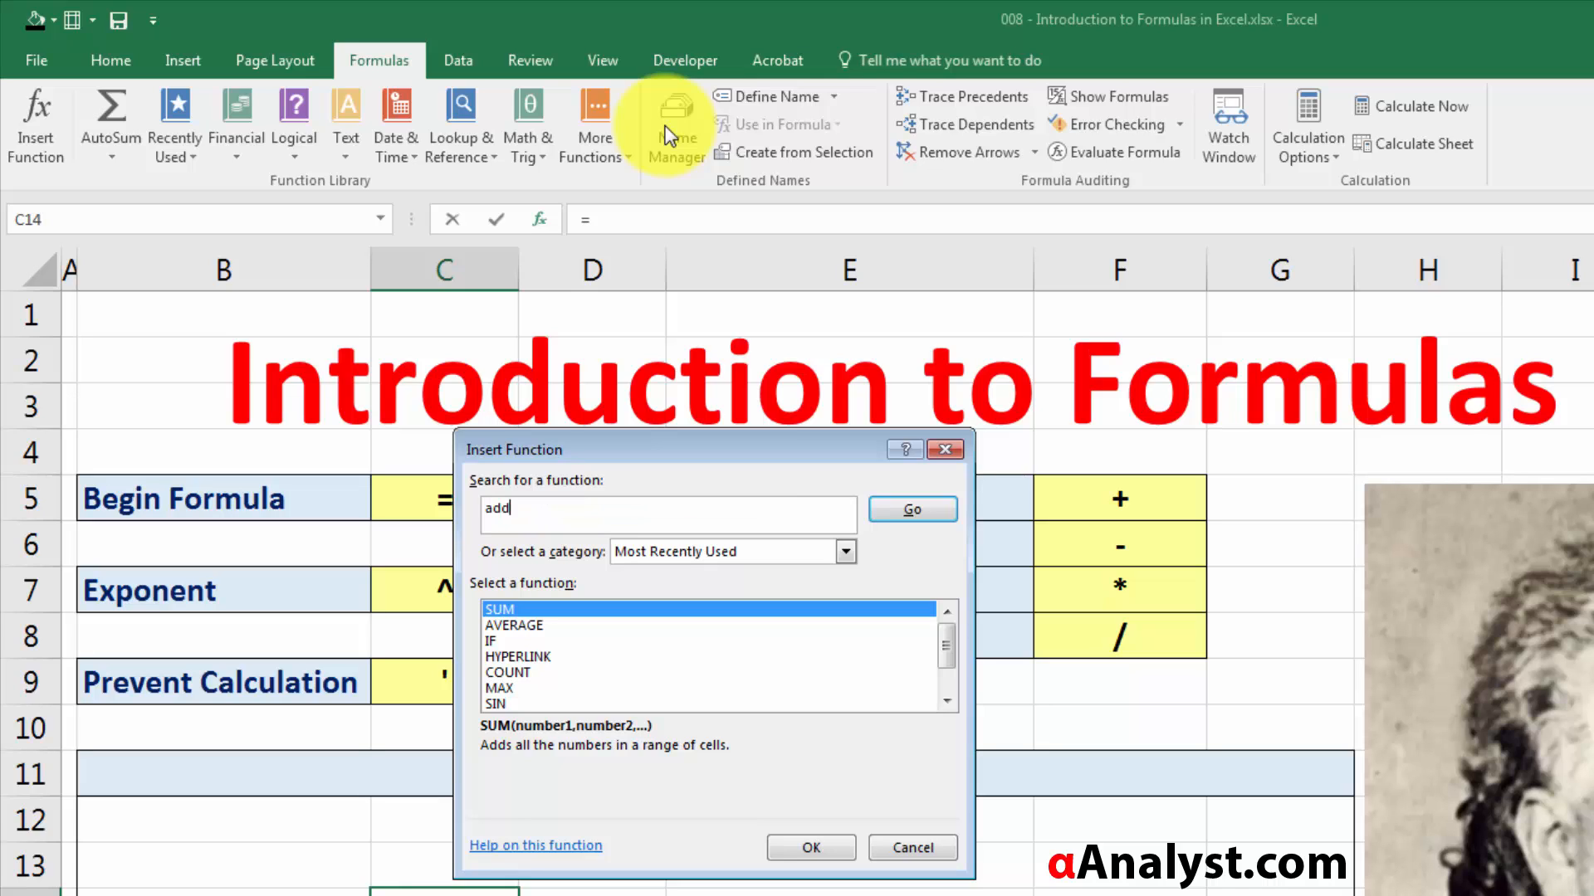
pyautogui.press('Return')
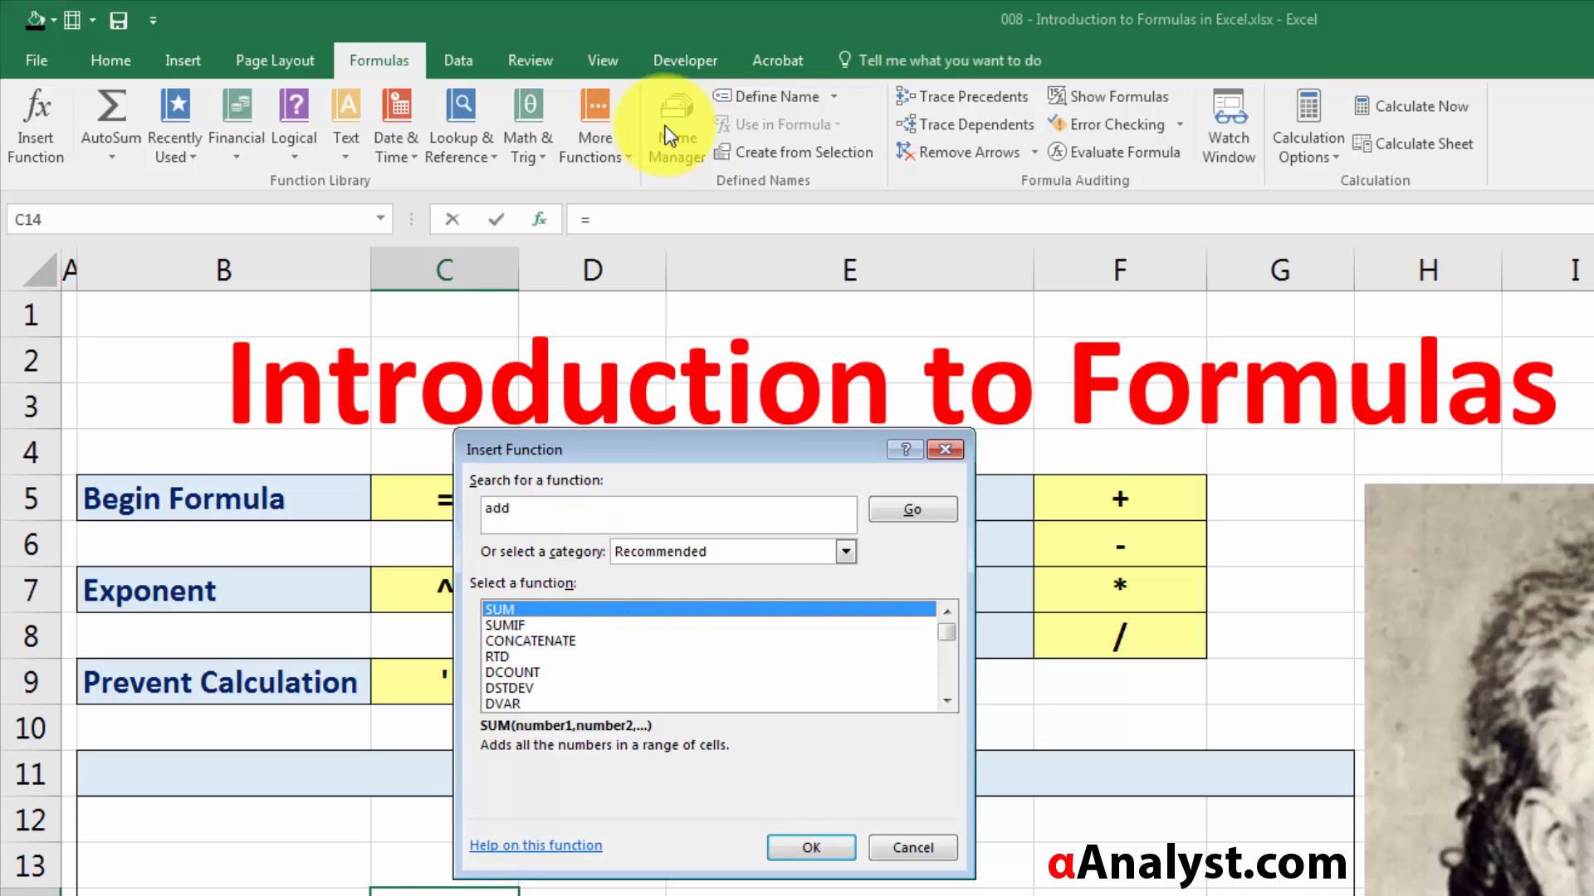
# - Search the available functions for "count"
pyautogui.click(556, 509)
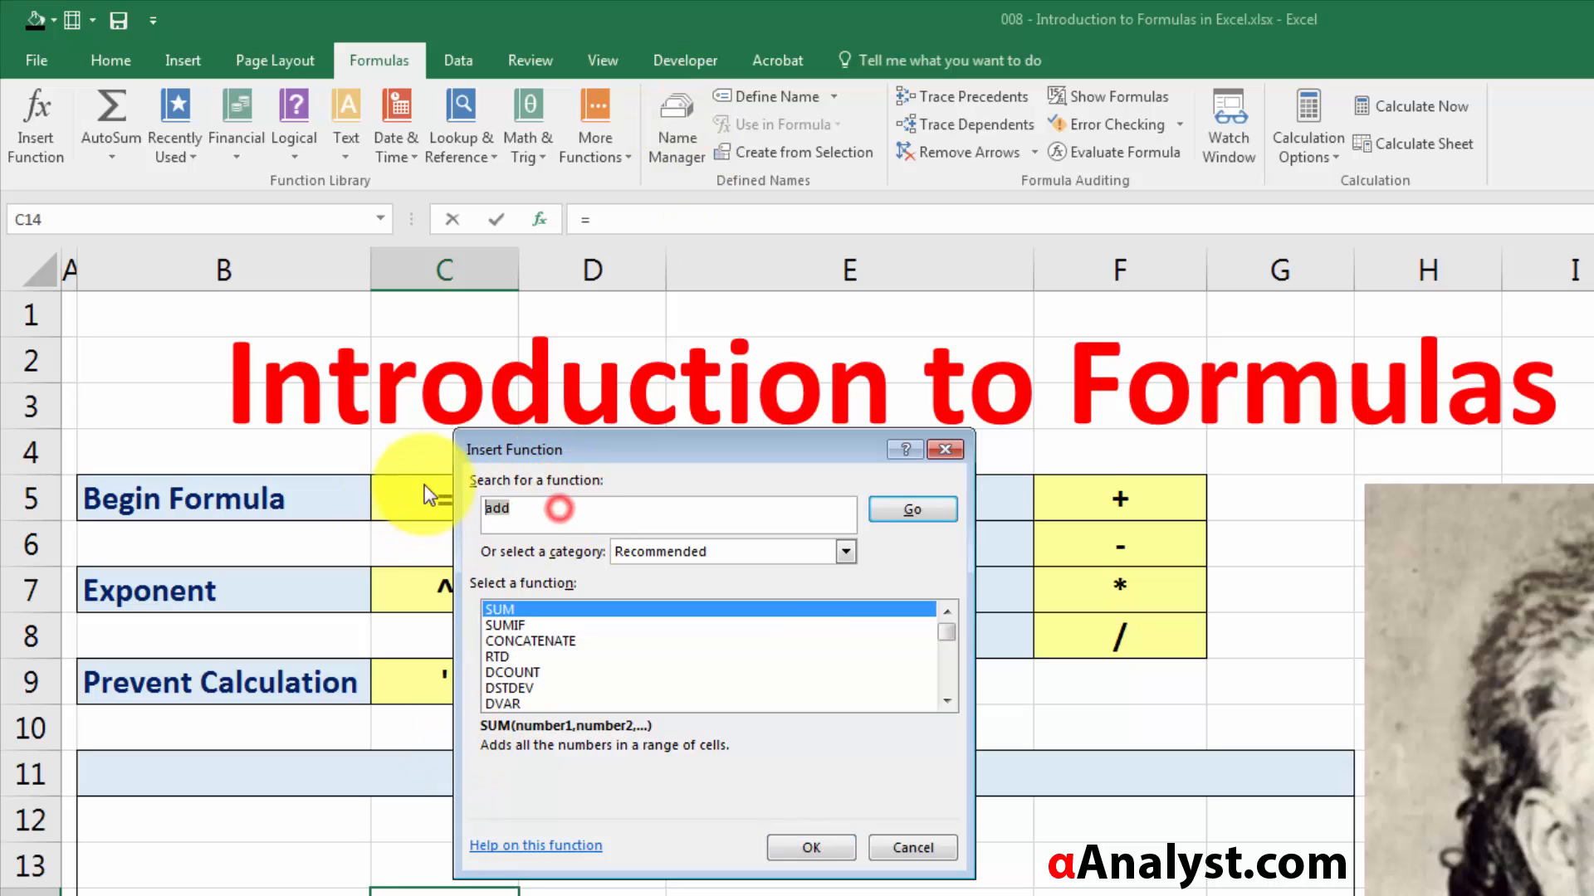
pyautogui.write('c')
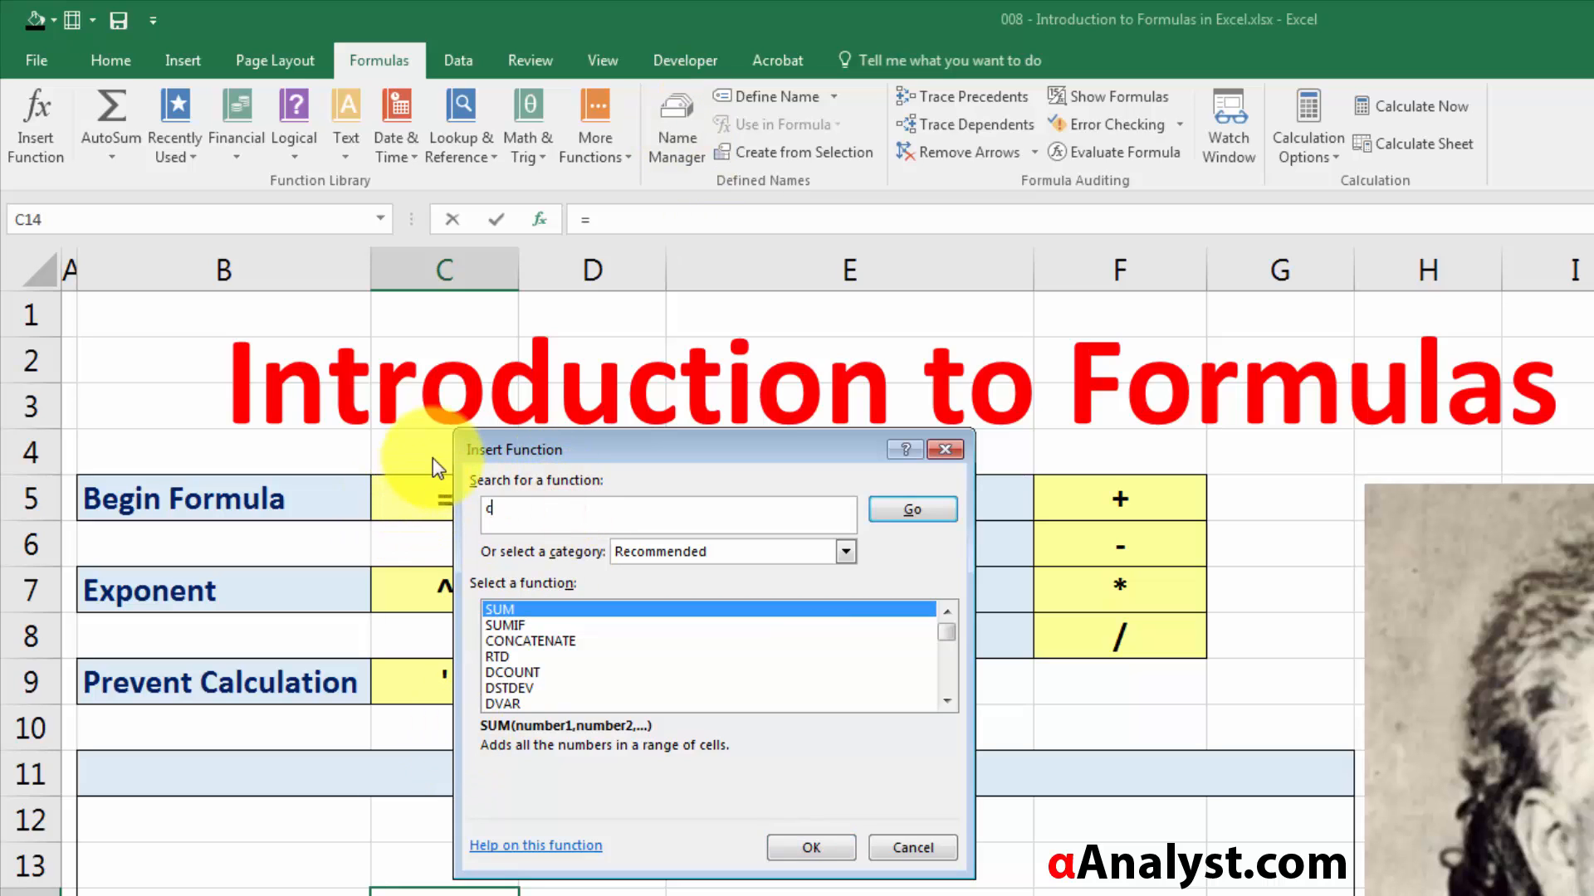
pyautogui.write('ount')
pyautogui.press('Return')
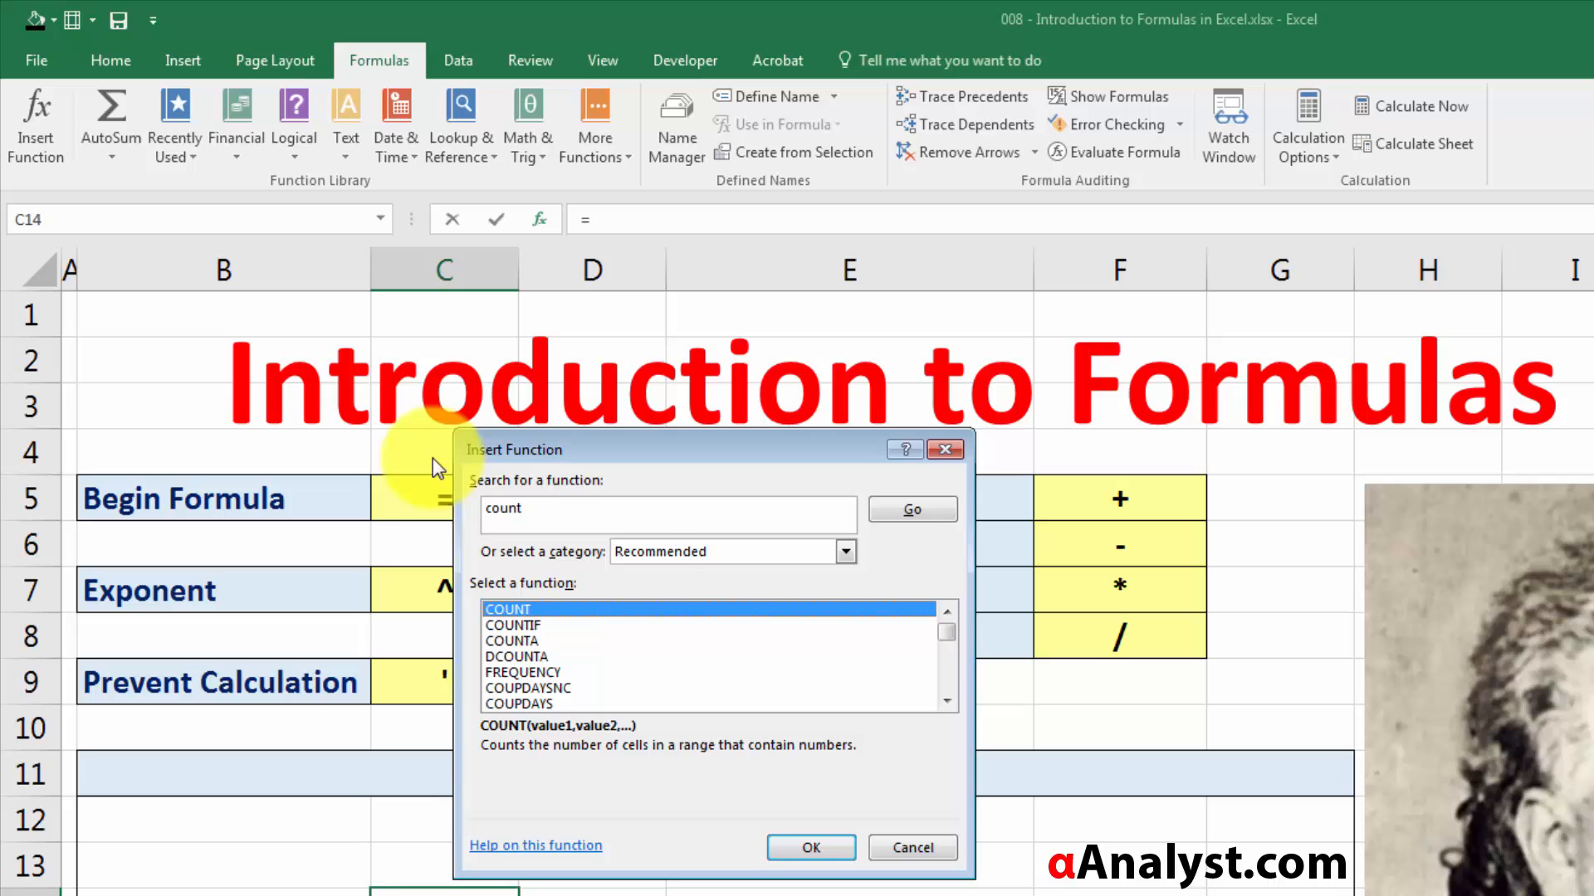
# - Search the available functions for "interest", then cancel the function insertion and select cell D14
pyautogui.click(560, 521)
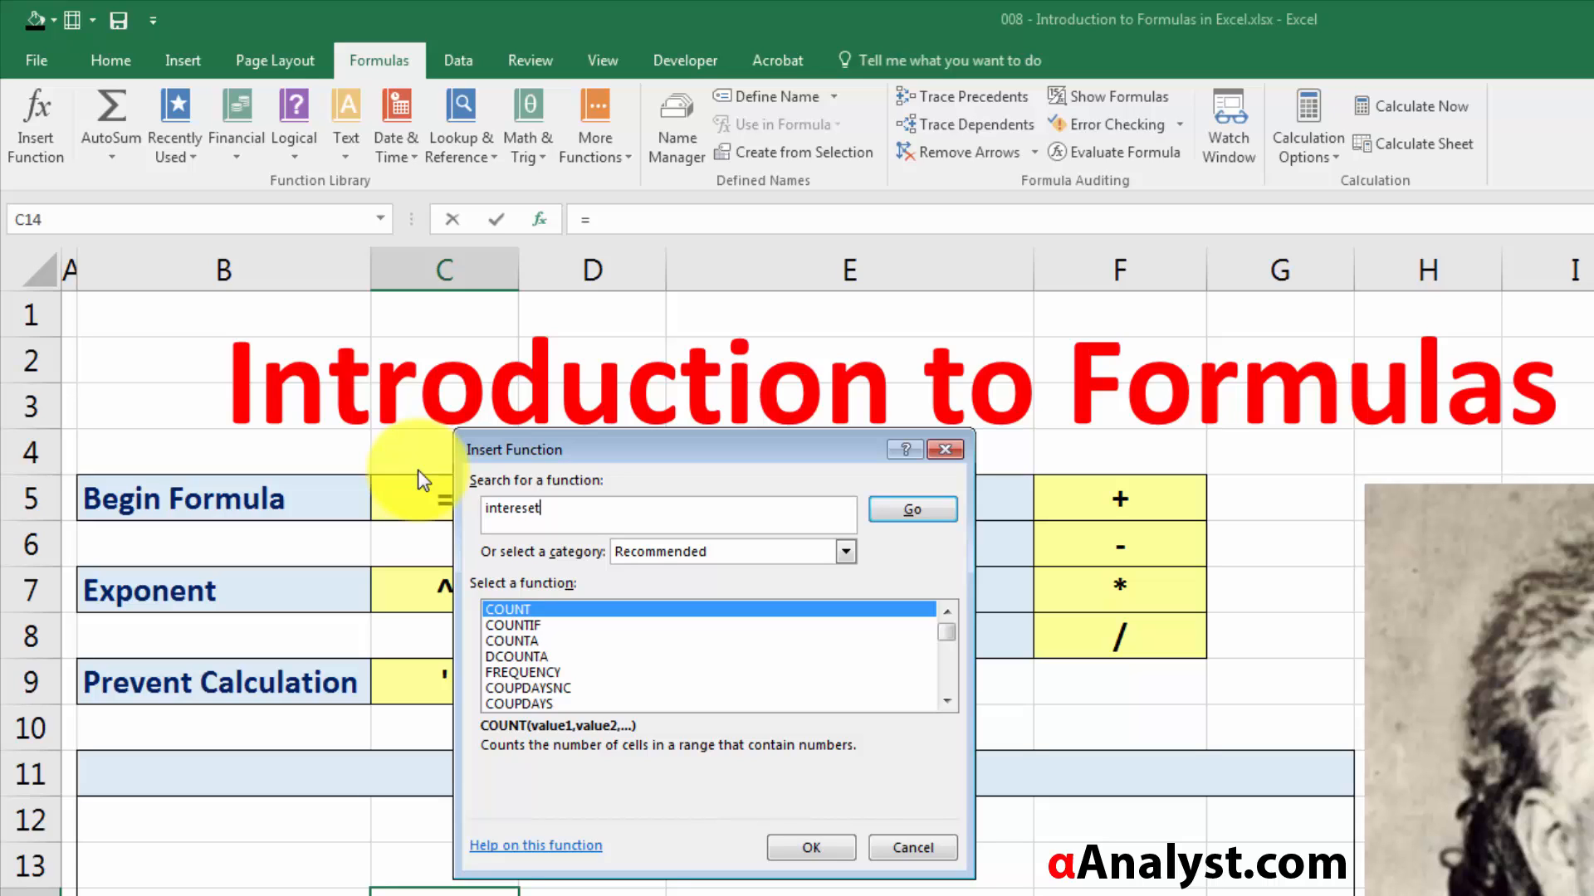
pyautogui.press('Return')
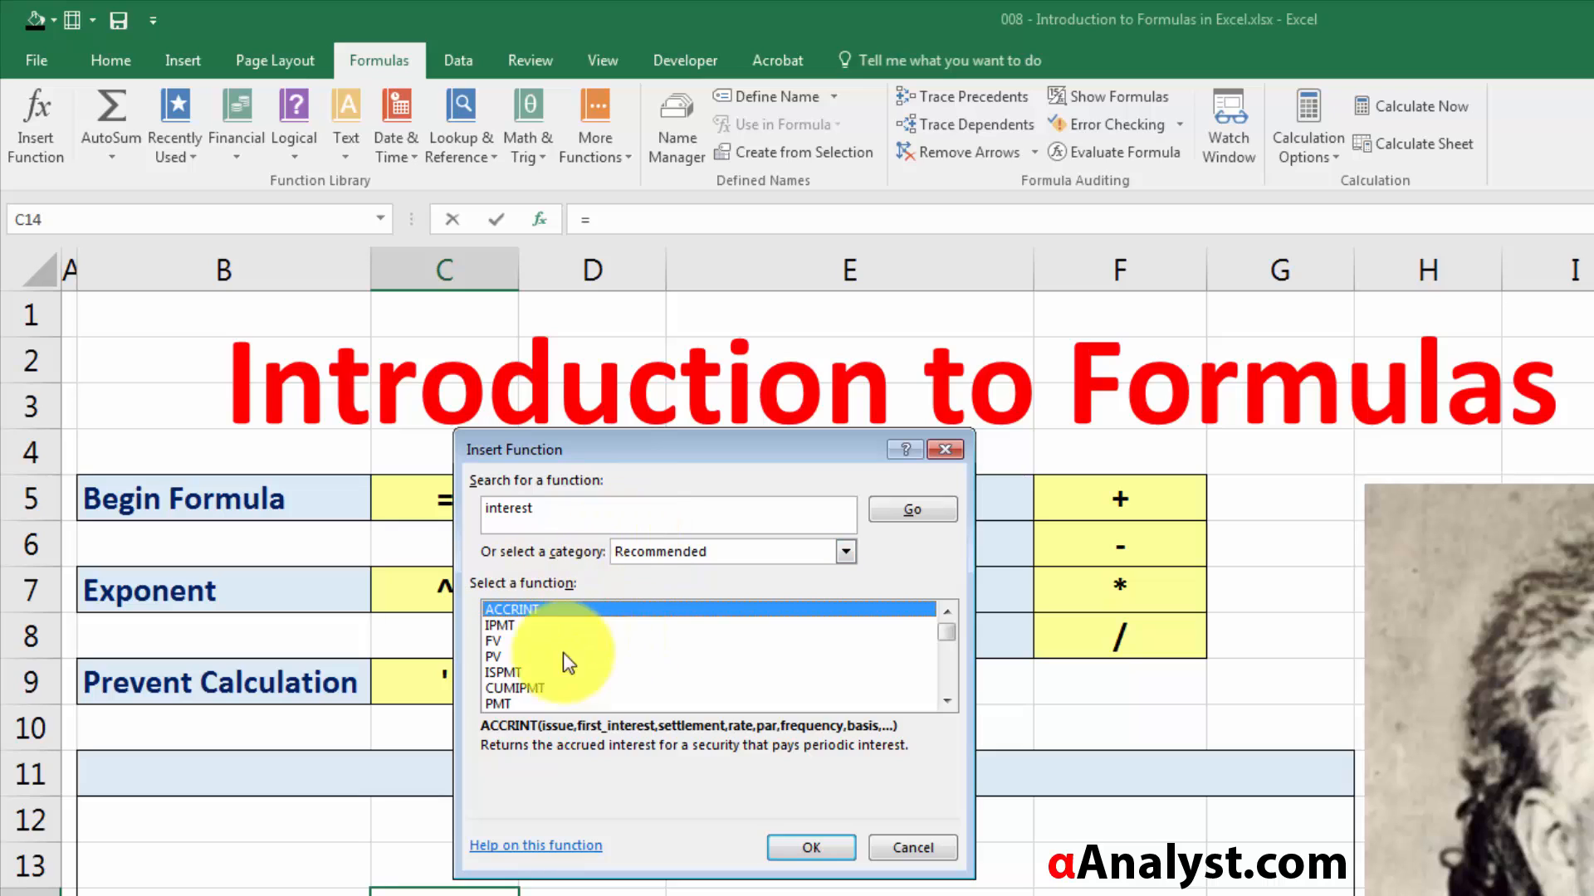
pyautogui.click(611, 525)
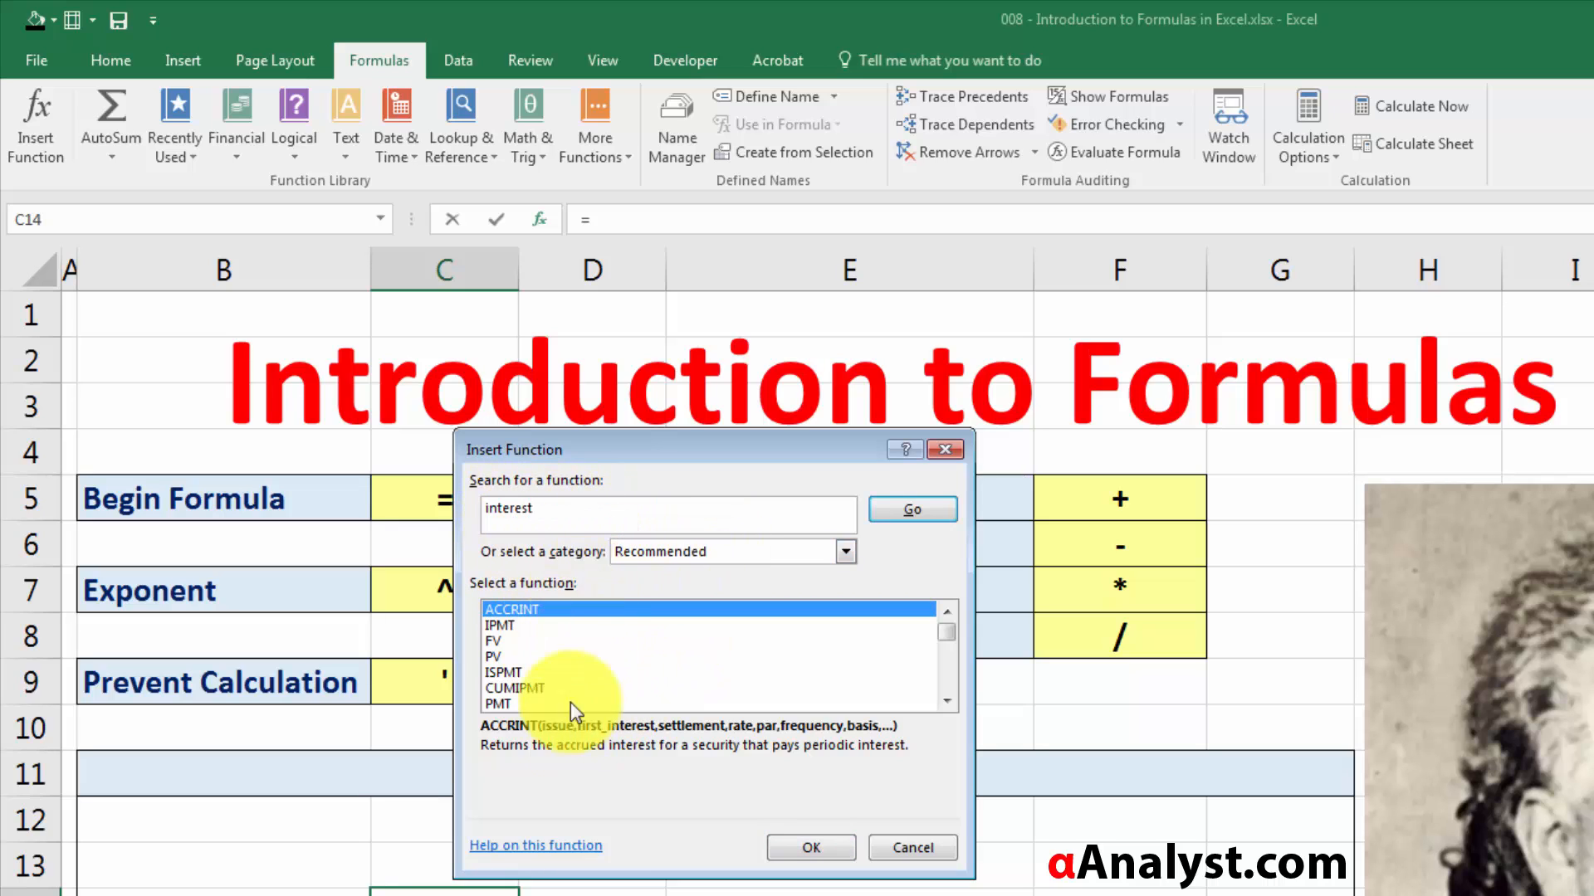
pyautogui.click(913, 847)
pyautogui.click(542, 887)
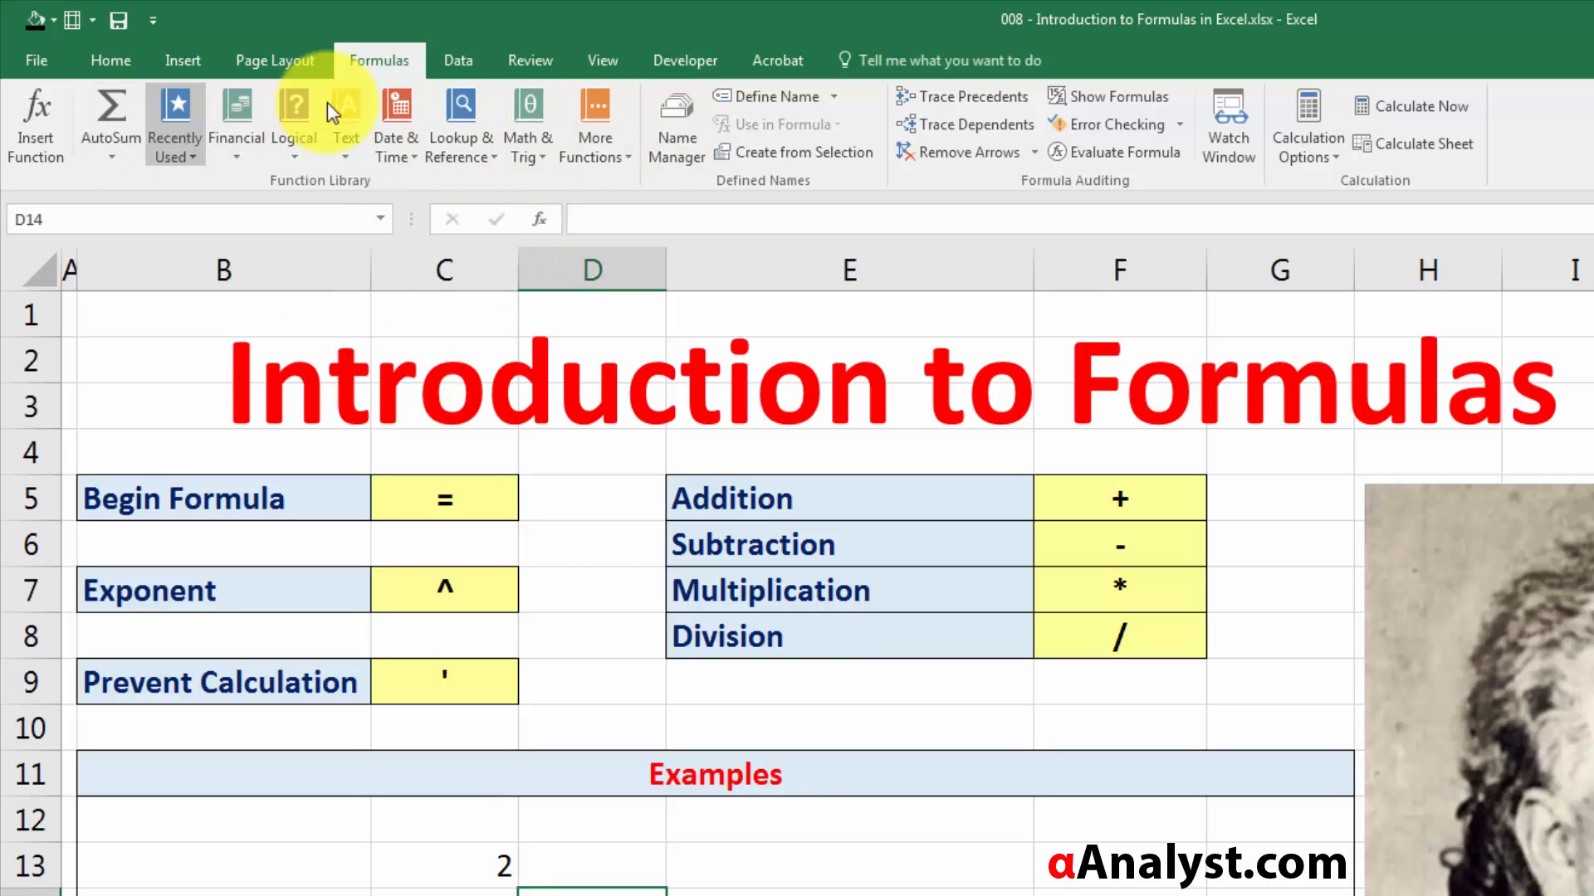
# - Review the function library categories from the recently used functions through Lookup & Reference, Math & Trig and the additional function groups
pyautogui.click(188, 153)
pyautogui.click(226, 138)
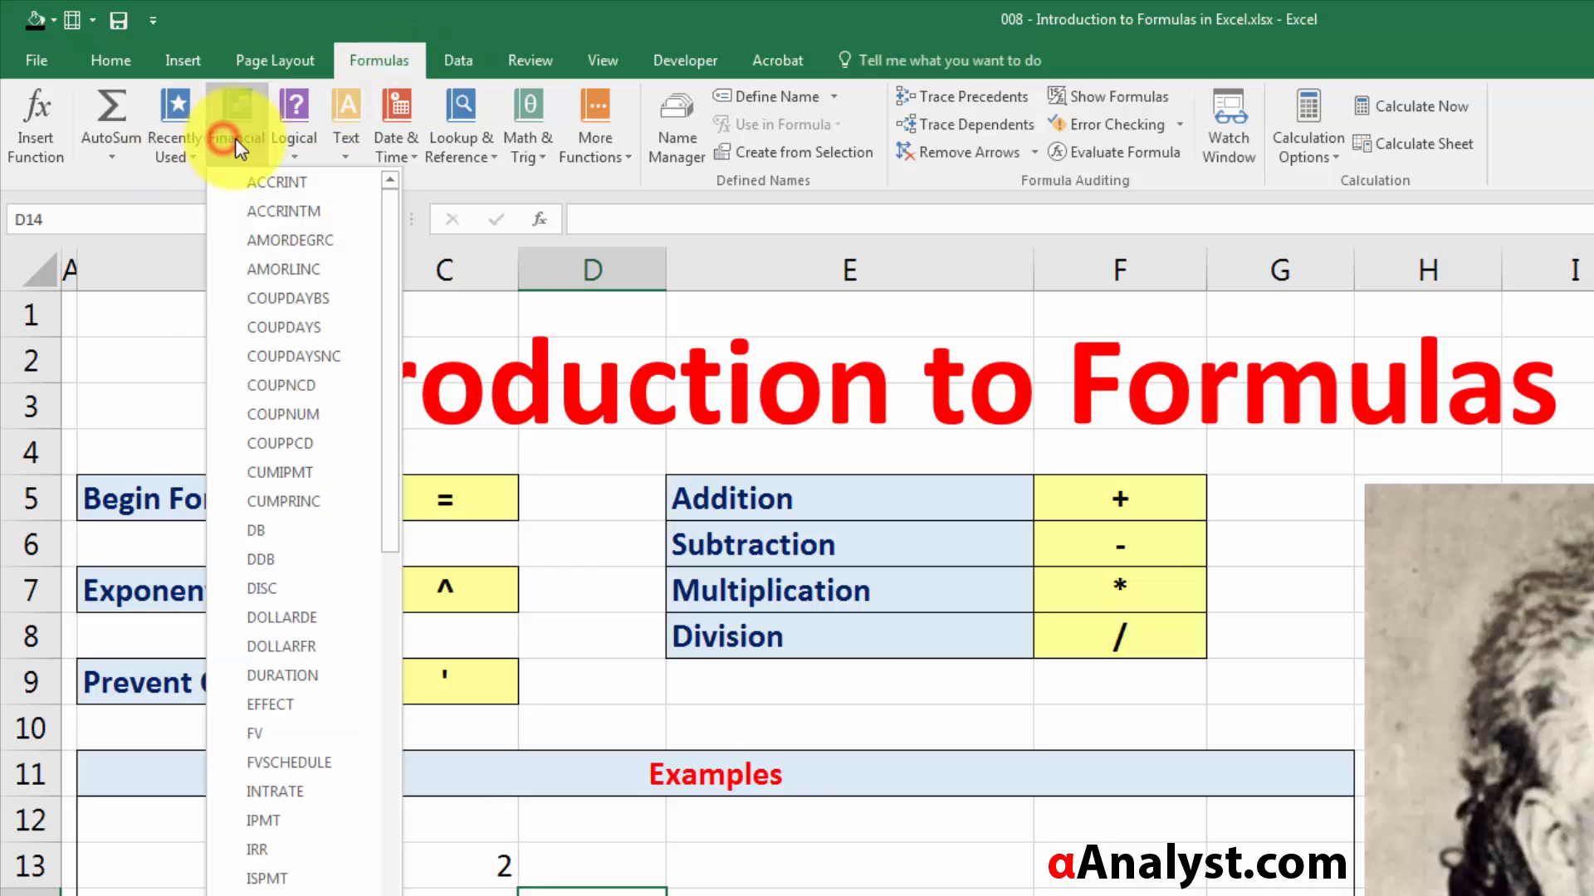
pyautogui.click(292, 145)
pyautogui.click(345, 143)
pyautogui.click(395, 142)
pyautogui.click(459, 142)
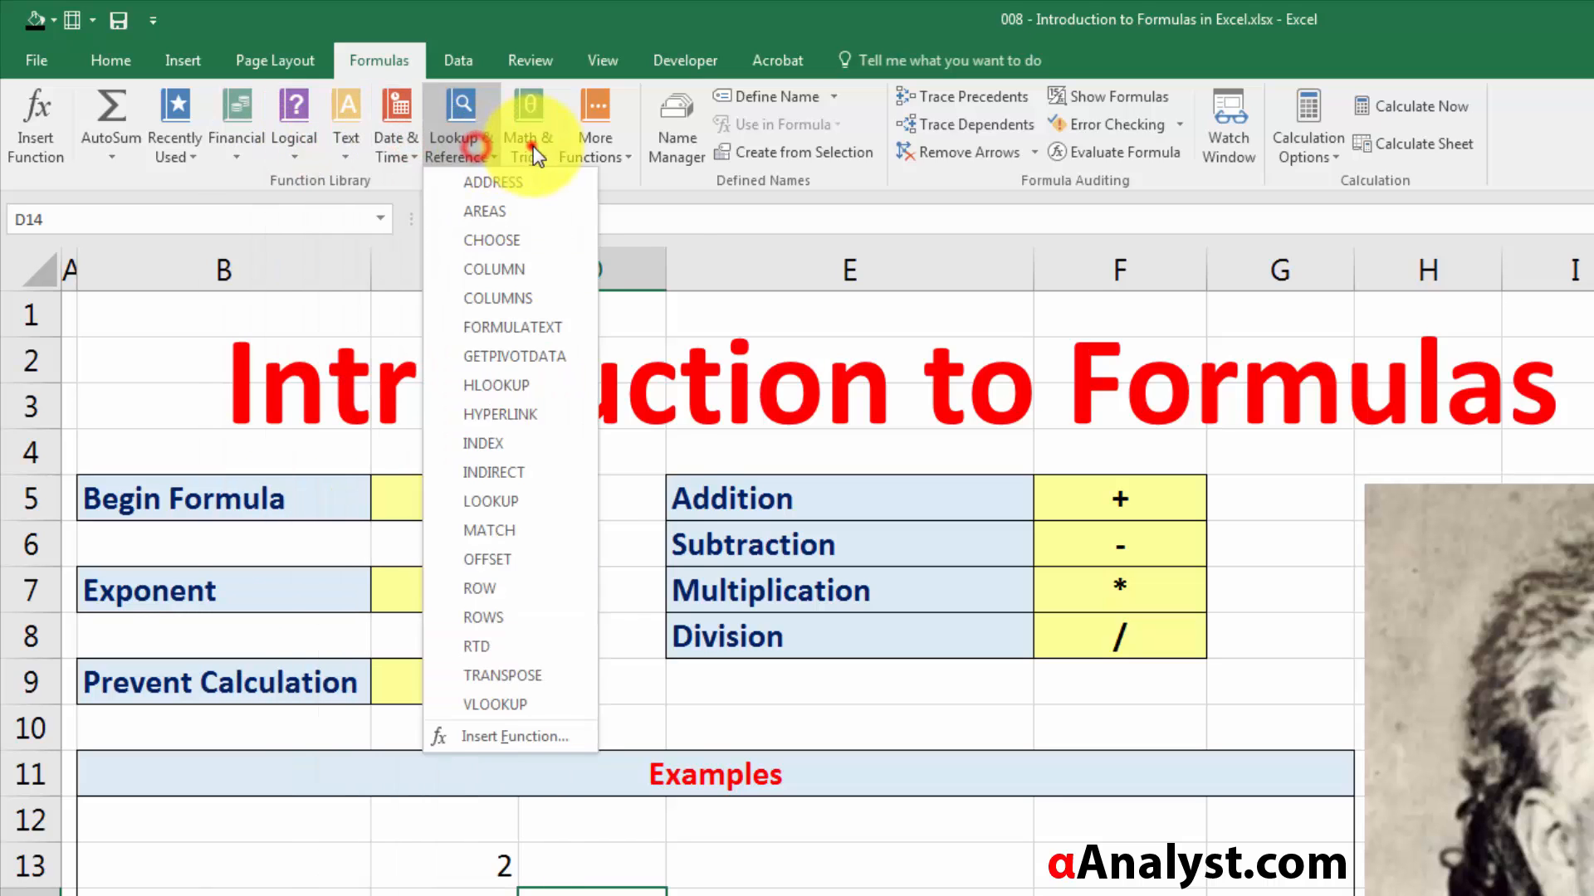
pyautogui.click(537, 156)
pyautogui.click(594, 148)
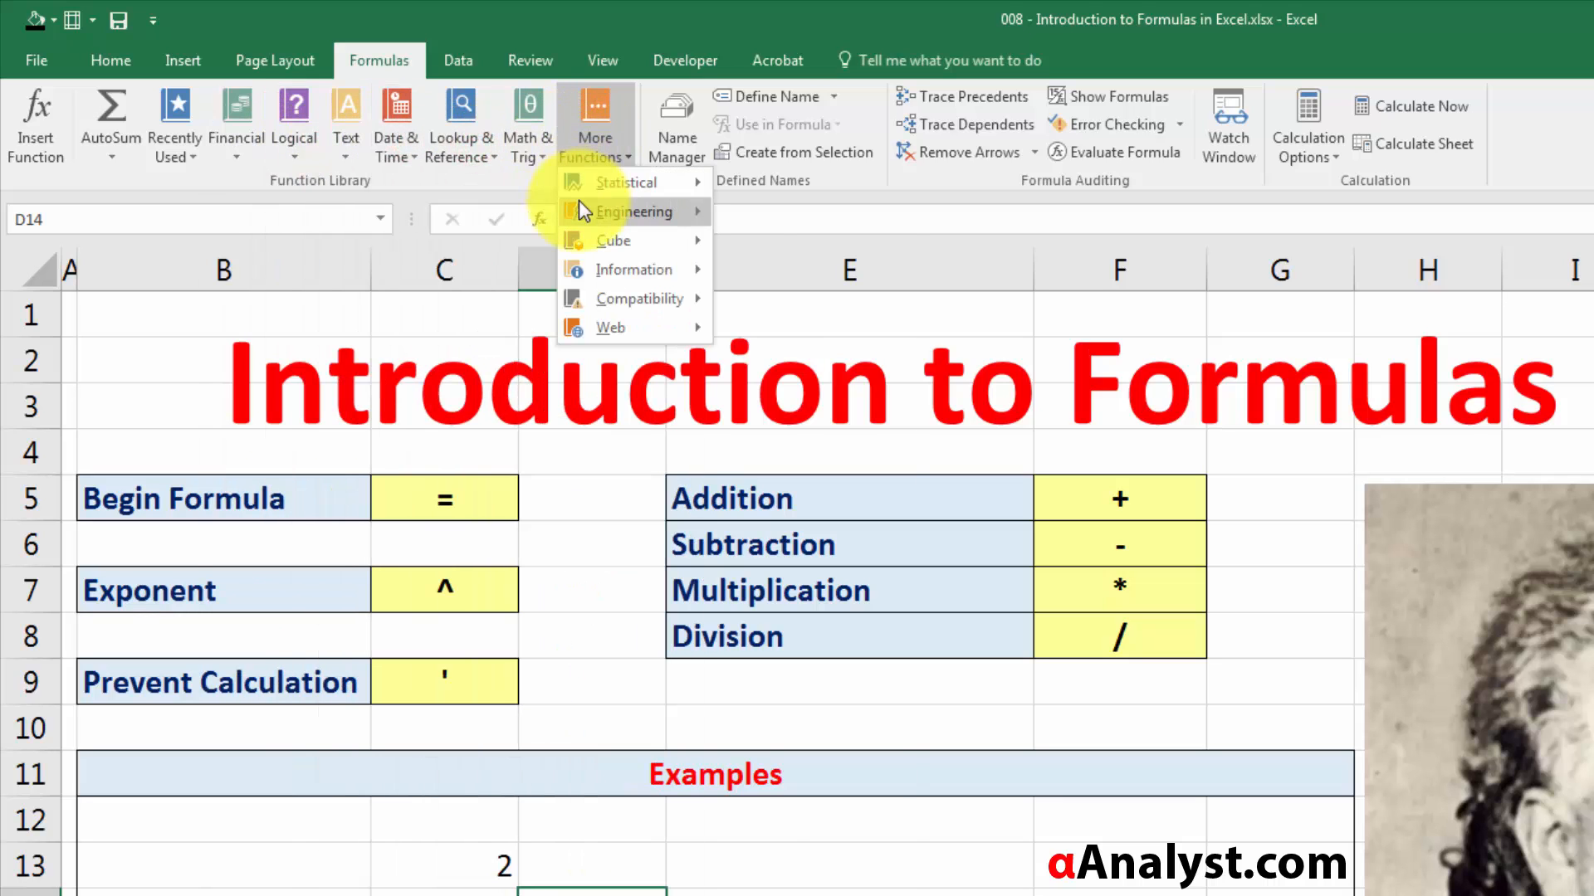
pyautogui.click(581, 116)
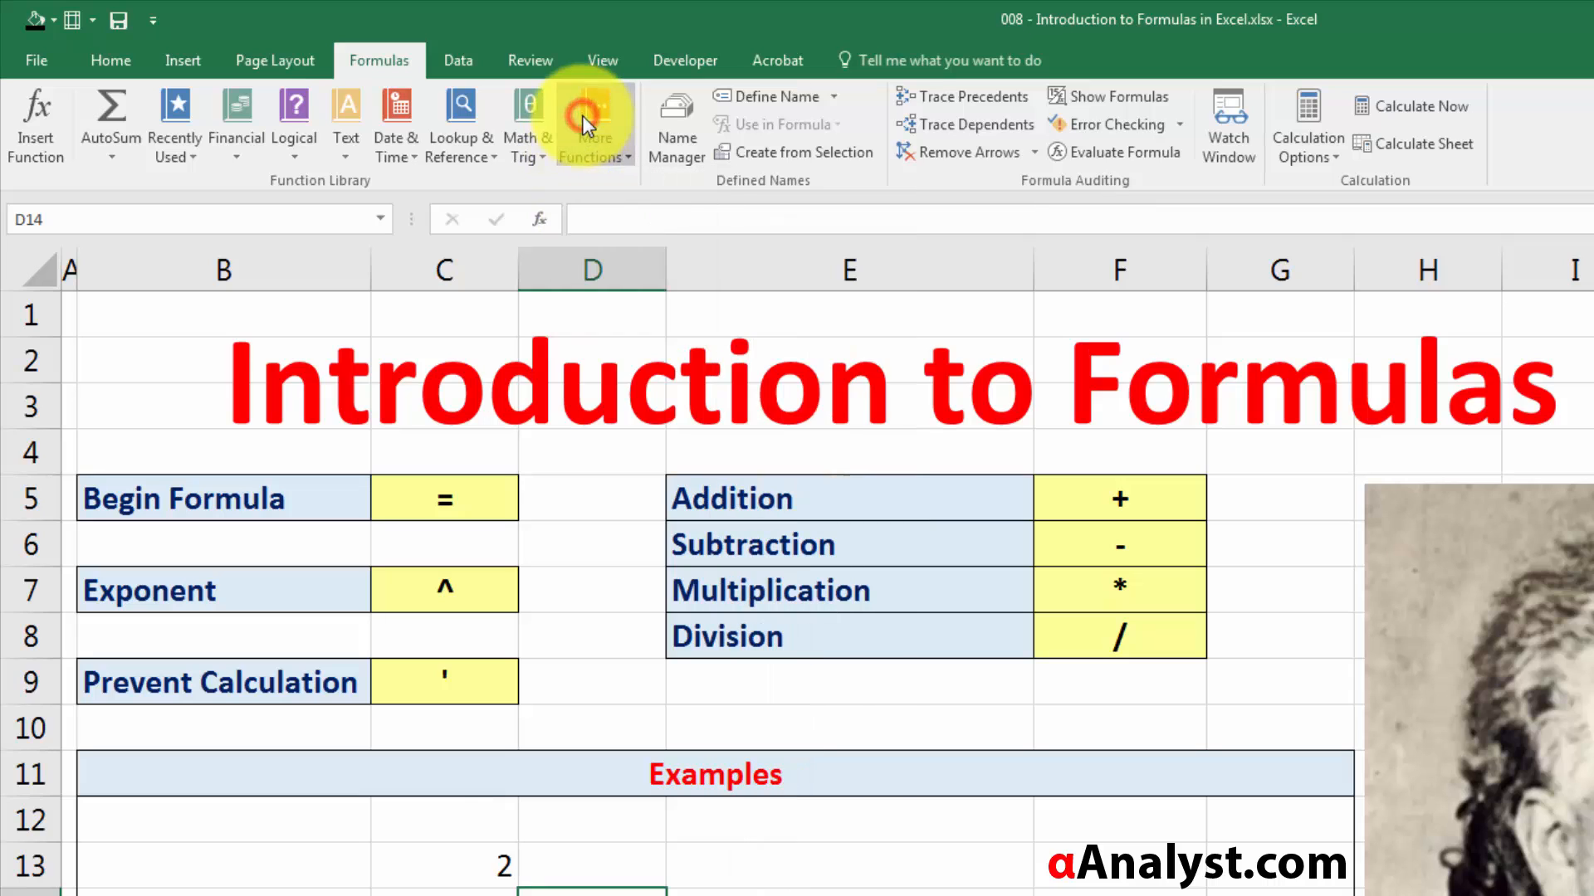
# - Look through the function library's recently used and Lookup & Reference functions again, then select cell E13
pyautogui.click(184, 145)
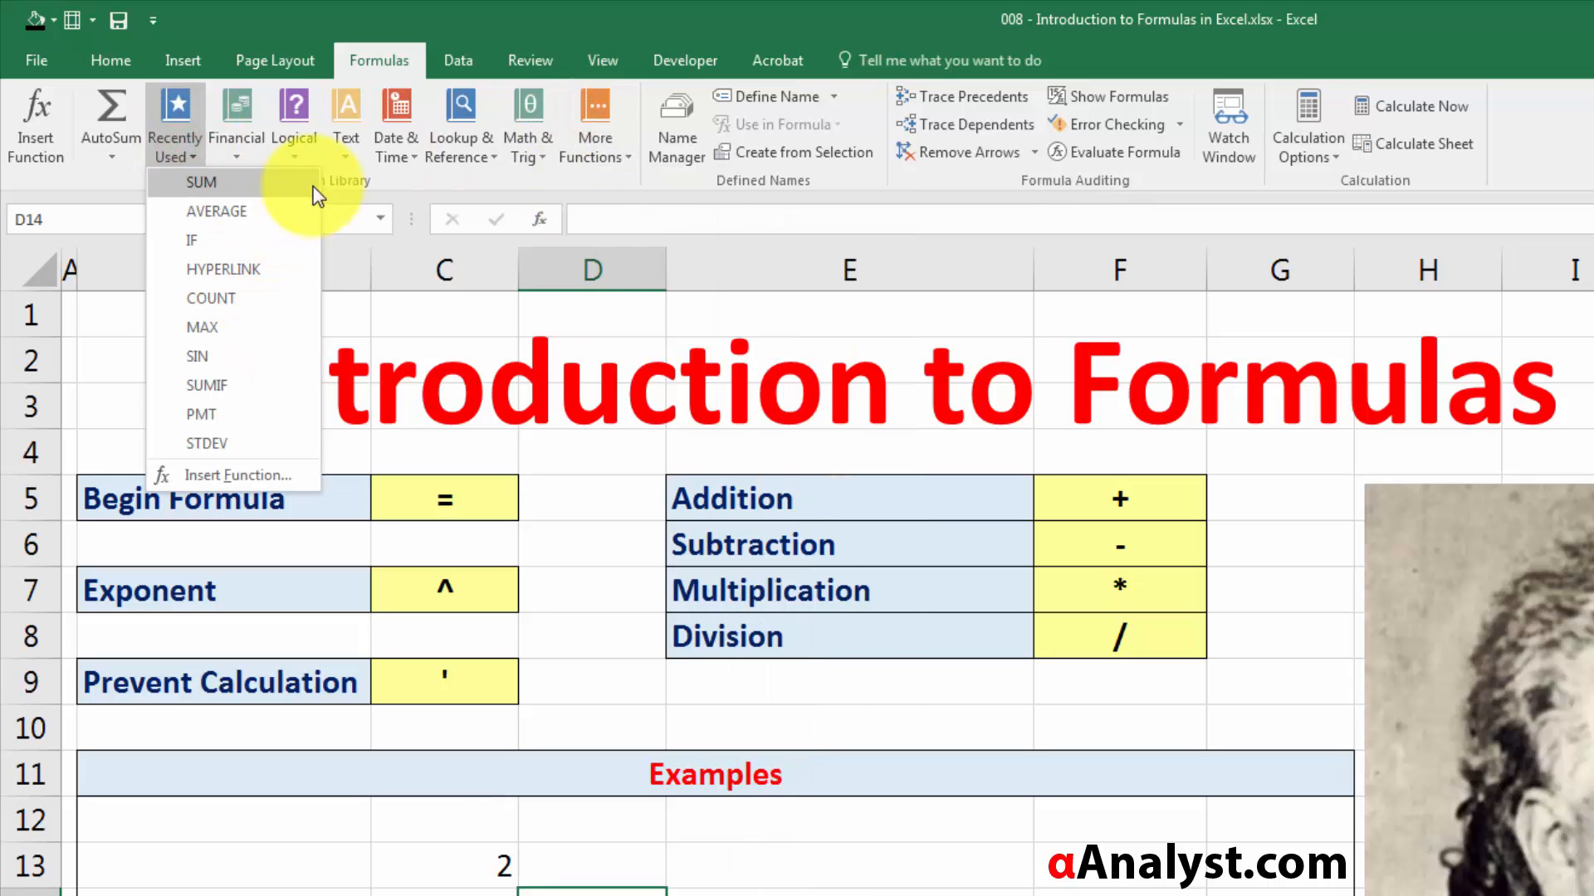
pyautogui.click(347, 148)
pyautogui.click(480, 133)
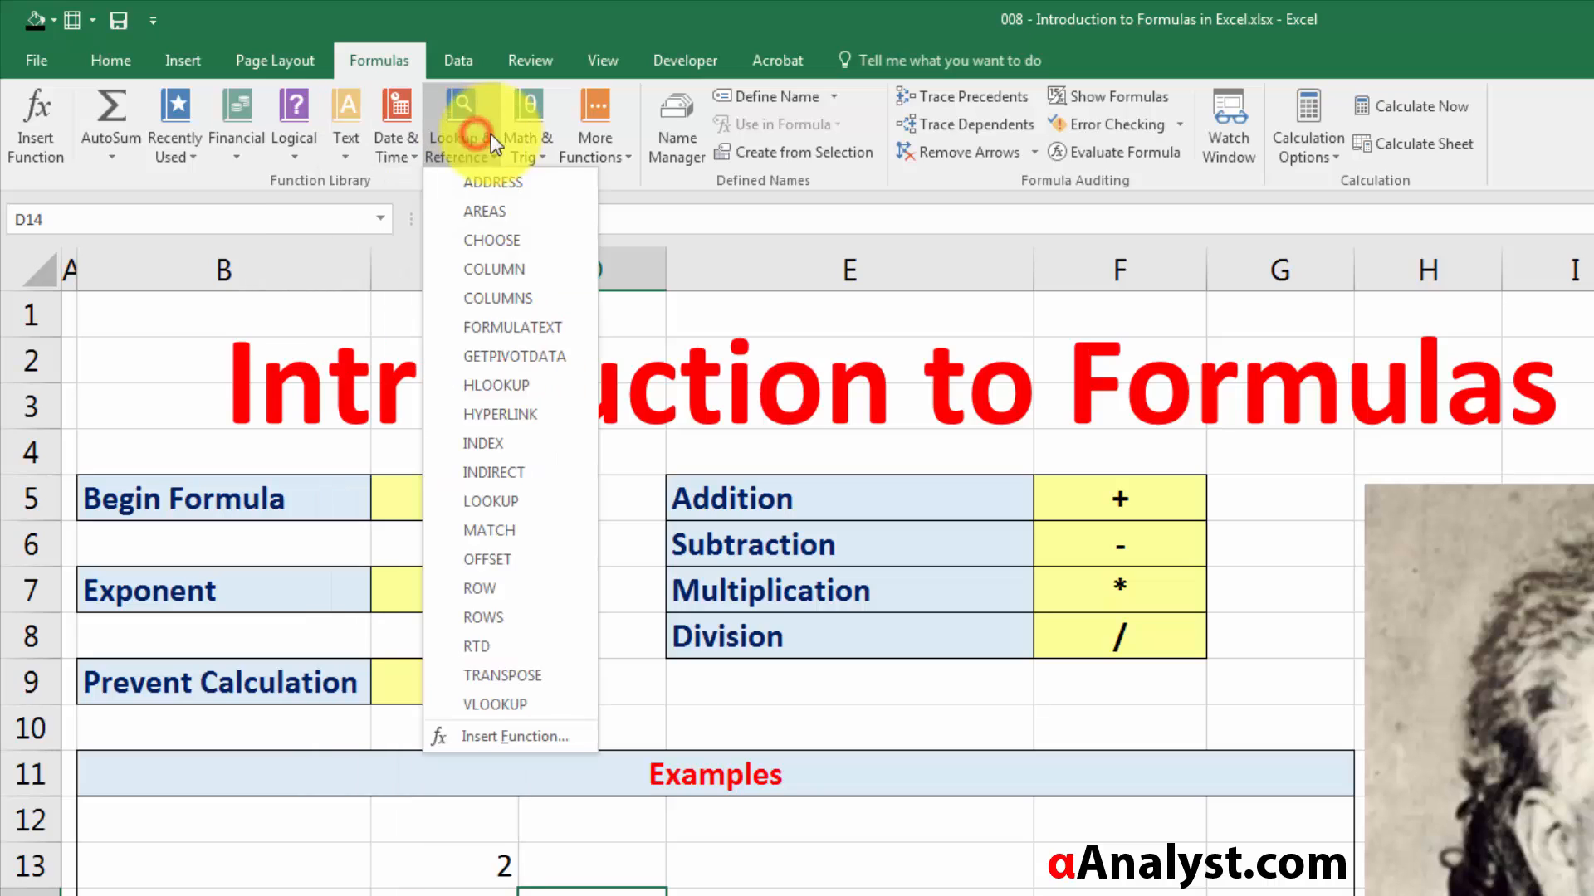
pyautogui.click(650, 191)
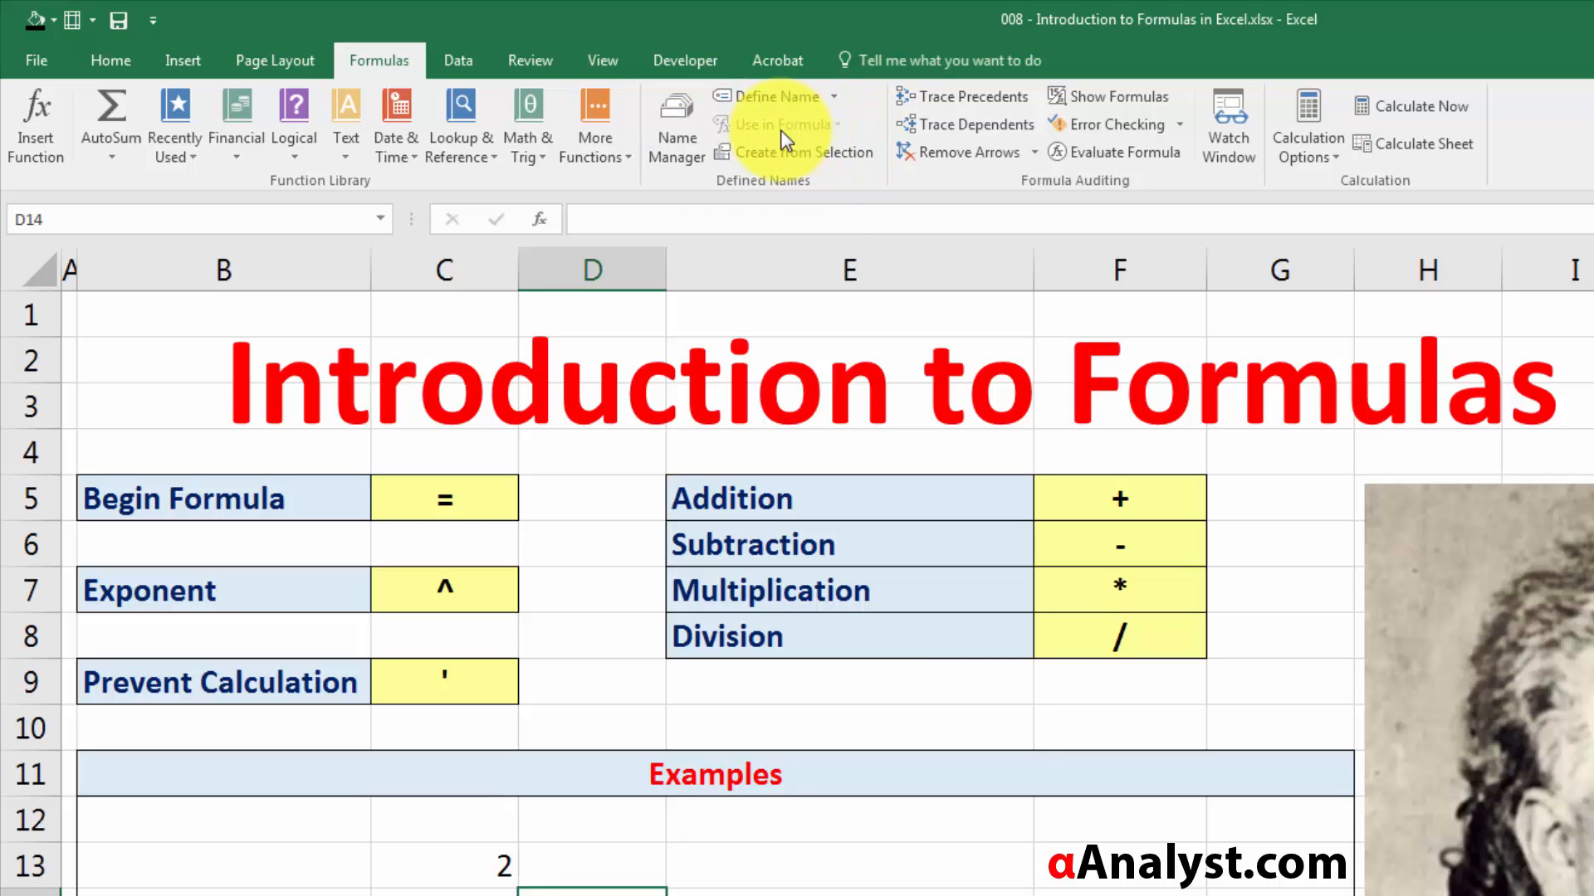
pyautogui.click(802, 867)
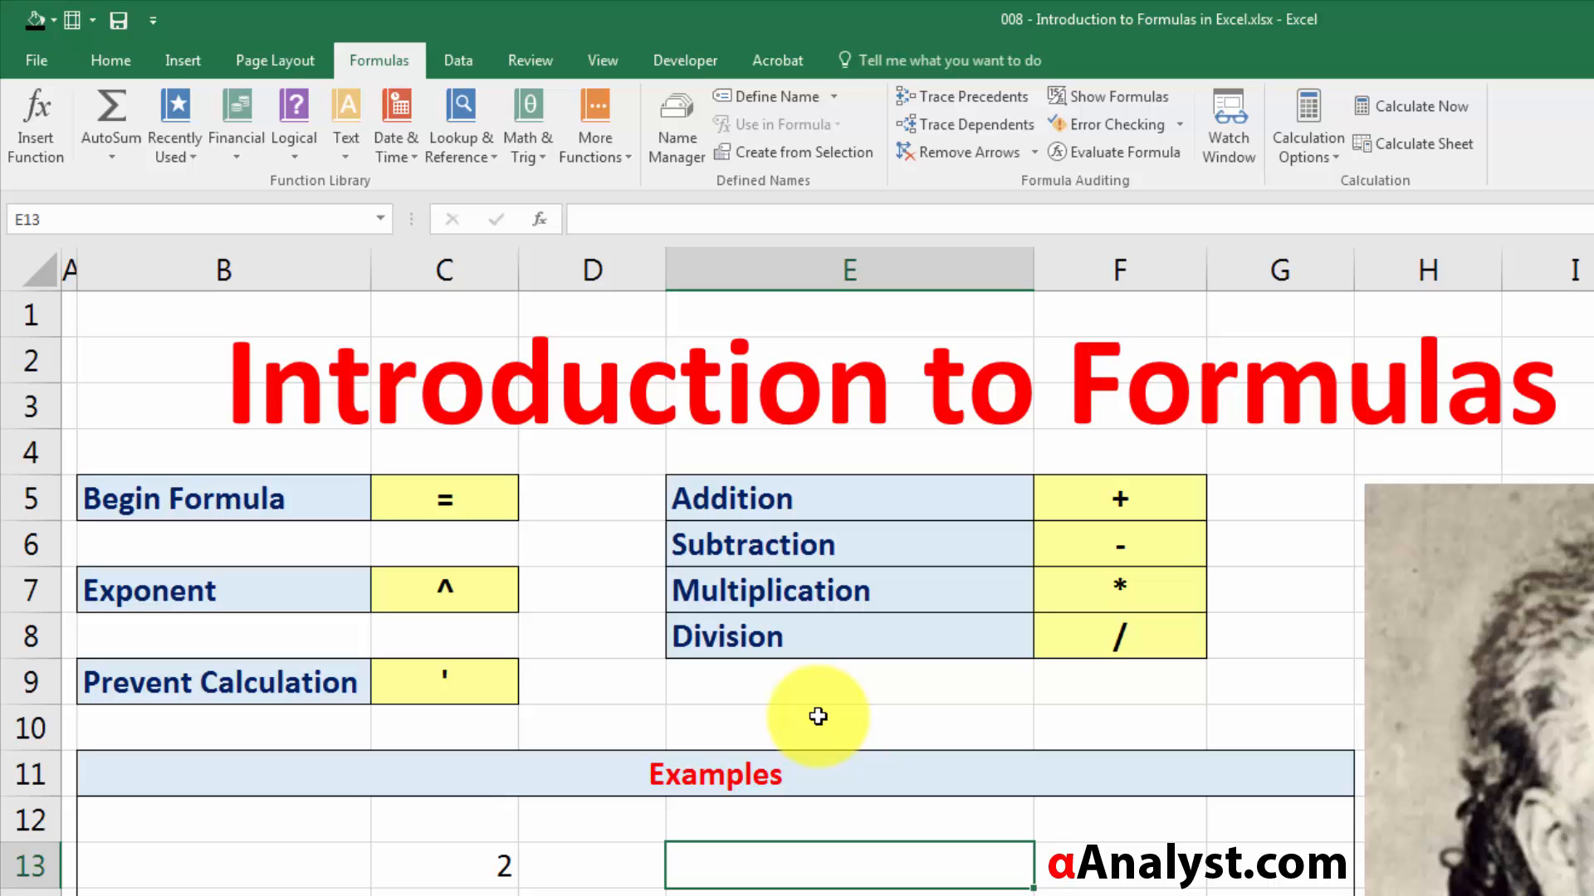
# - Review the arithmetic operator cells, the addition formula in C13, and the SUM and COUNT examples in B23 and B27
pyautogui.moveTo(1120, 500); pyautogui.dragTo(1140, 618)
pyautogui.click(456, 860)
pyautogui.scroll(-5, 456, 857)
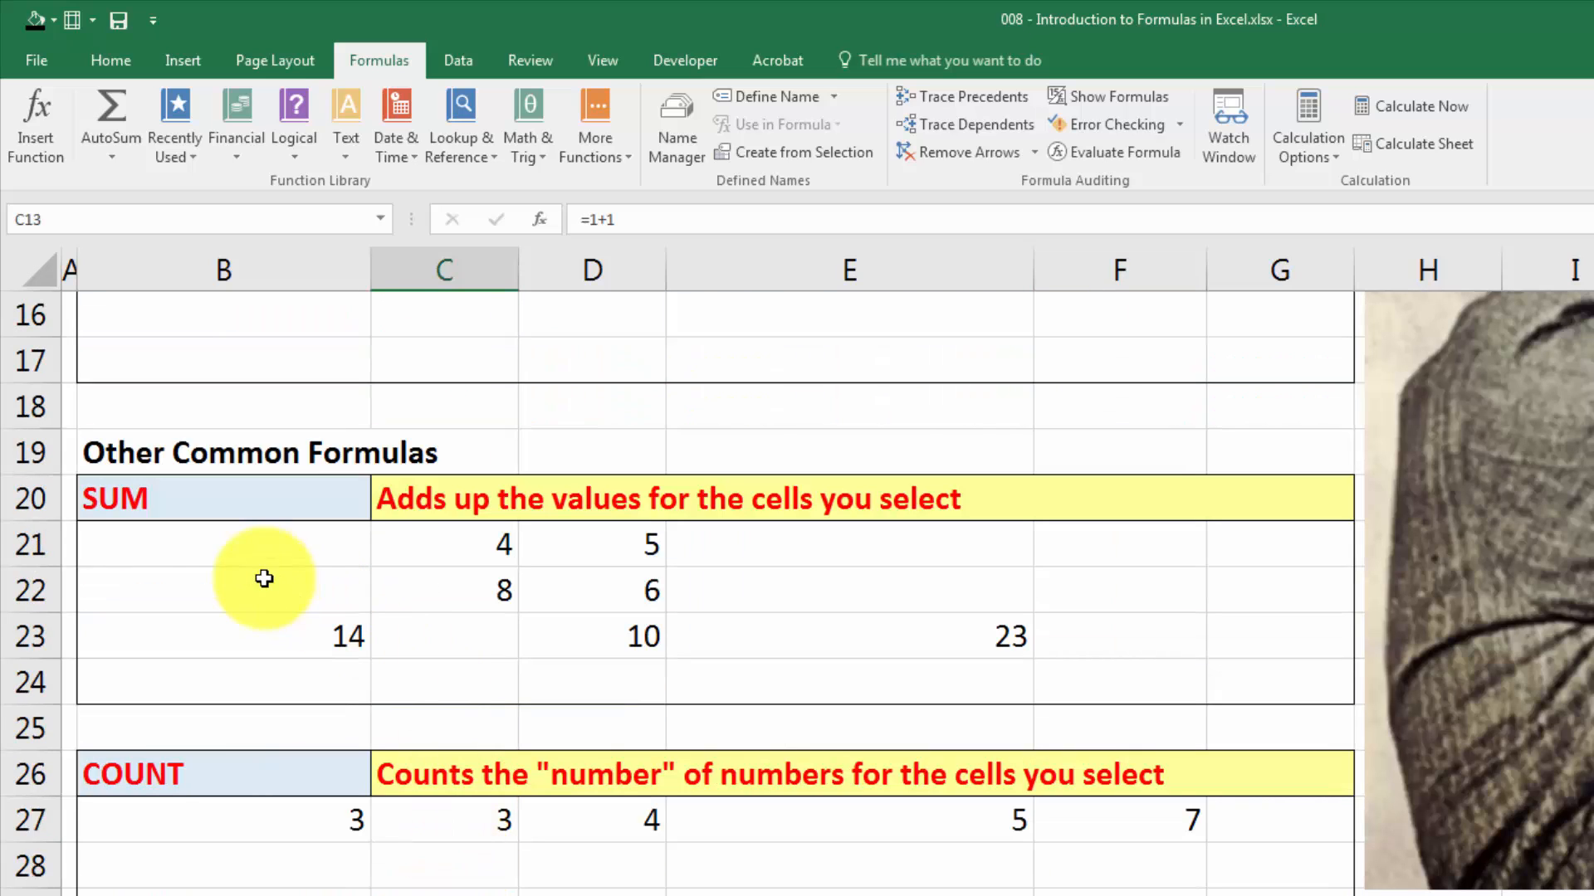
pyautogui.click(322, 632)
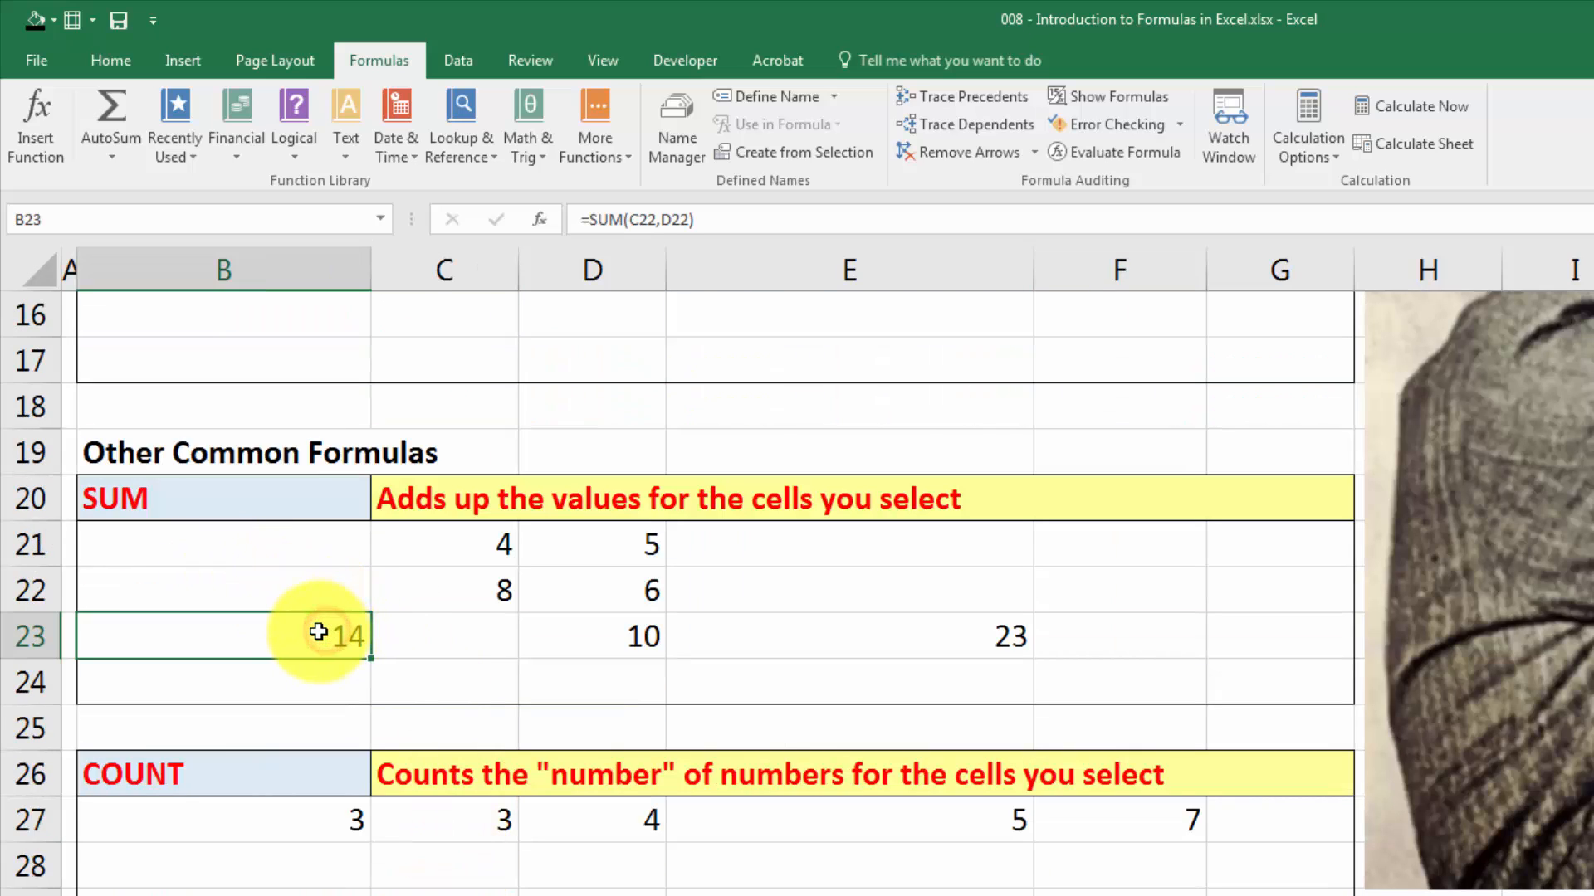
pyautogui.click(355, 820)
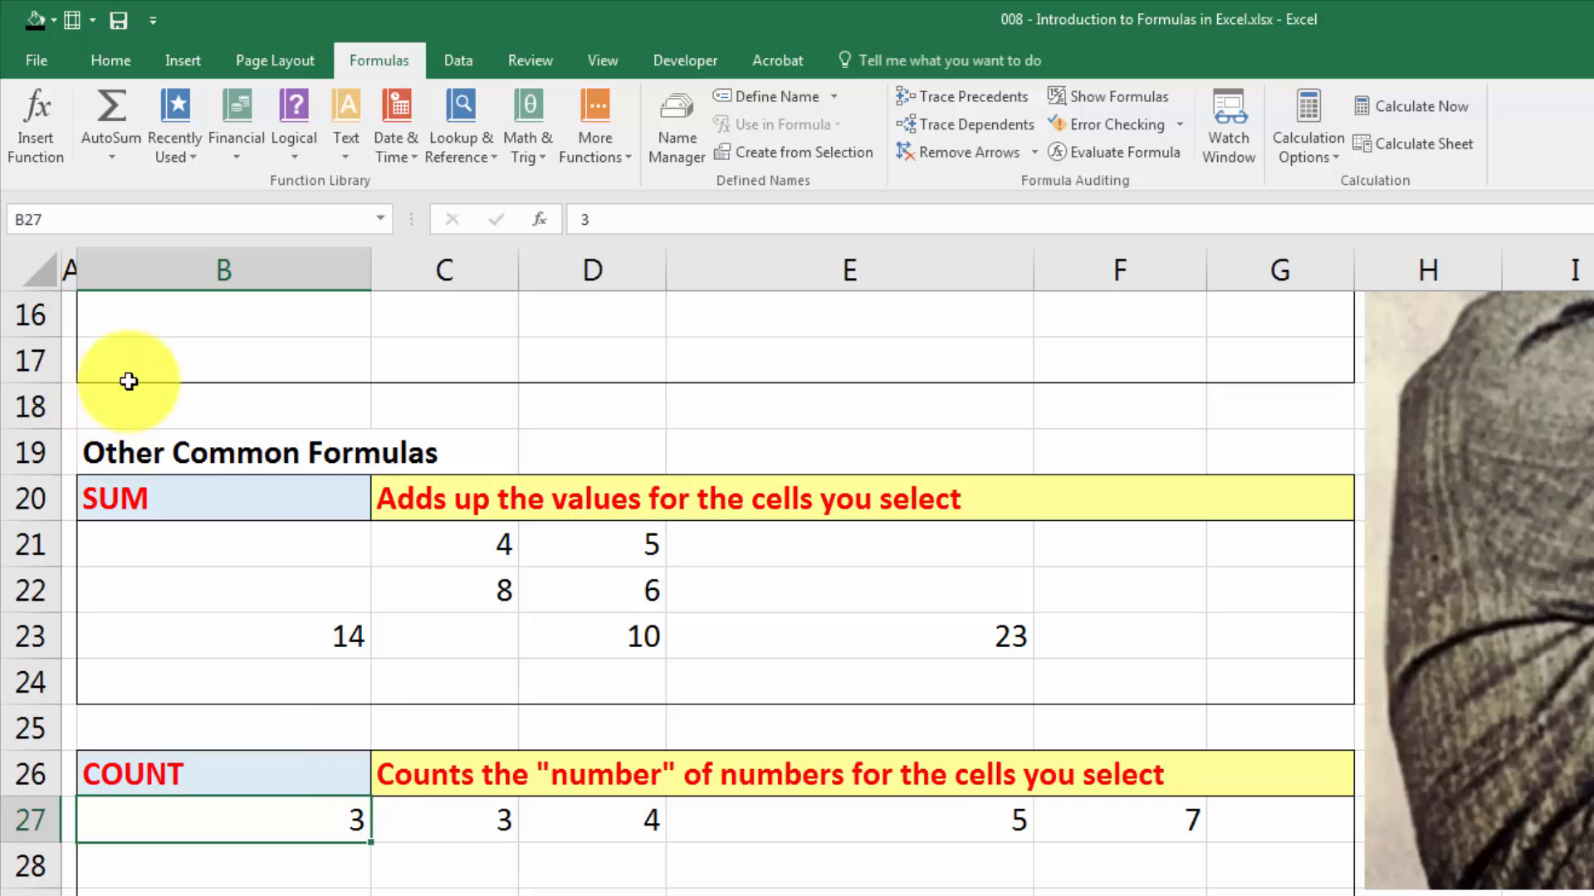
pyautogui.scroll(-1, 166, 366)
pyautogui.scroll(6, 124, 315)
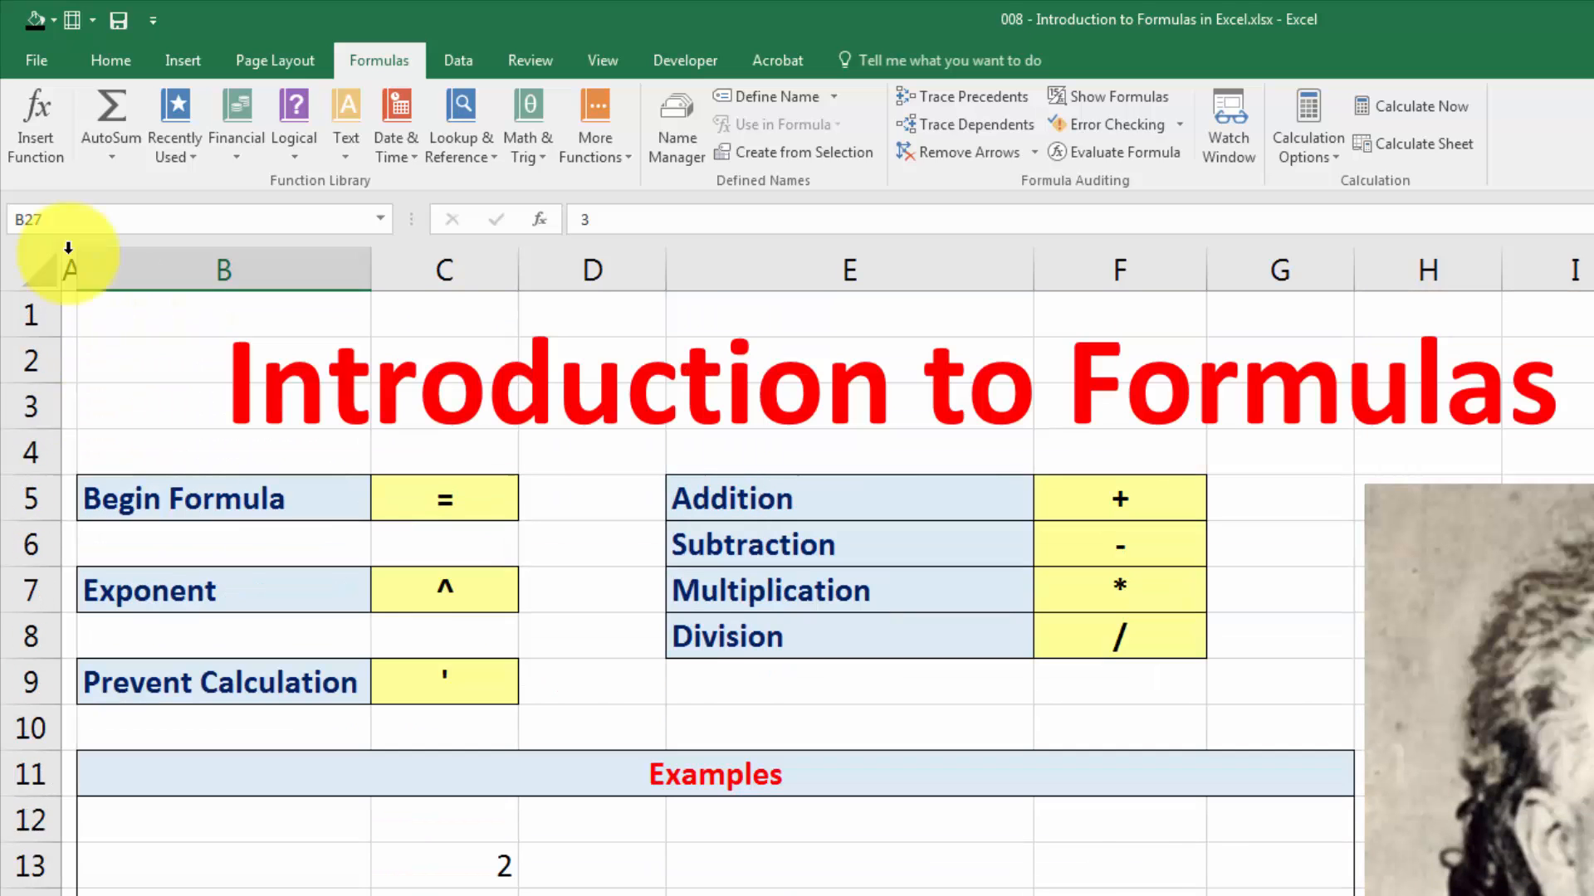
# - View the Insert Function dialog for cell B13, then cancel it and select cell E14
pyautogui.click(317, 849)
pyautogui.click(35, 129)
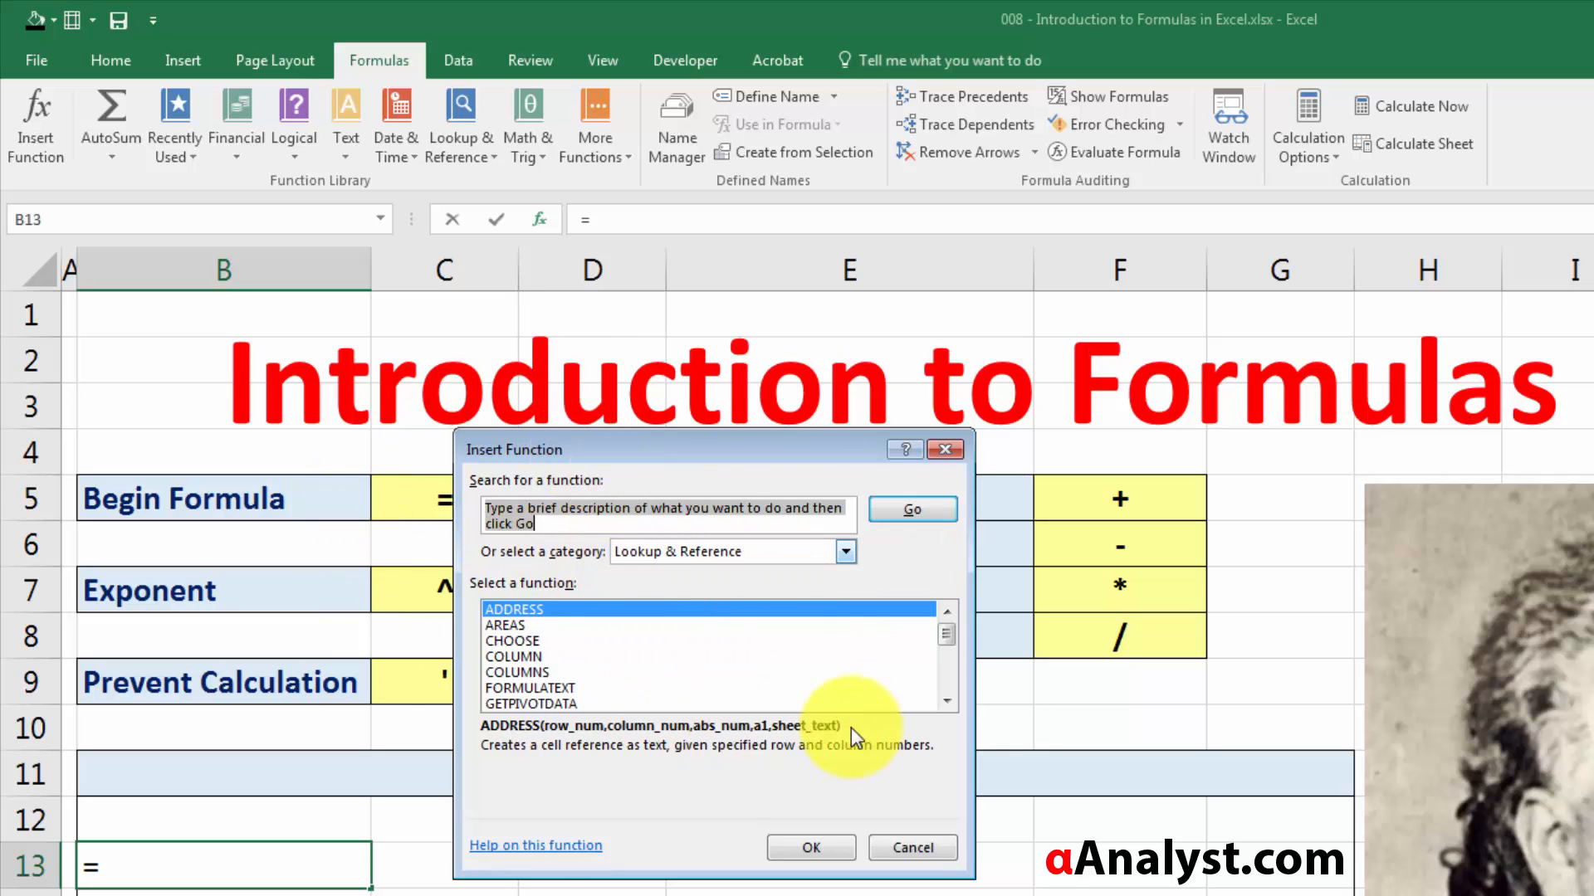
pyautogui.click(923, 842)
pyautogui.click(701, 887)
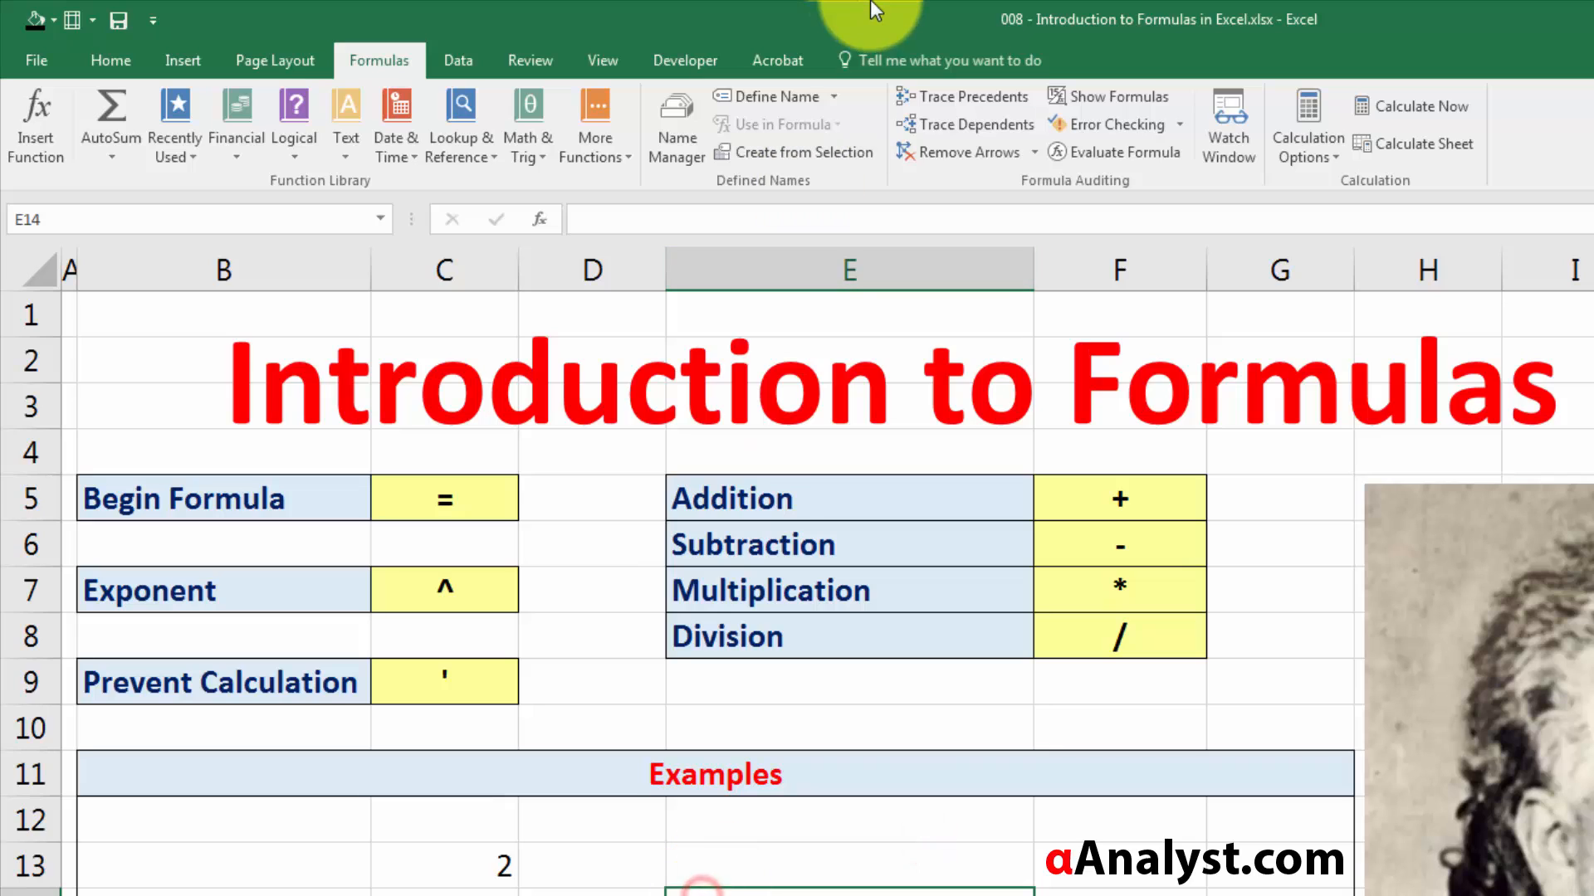